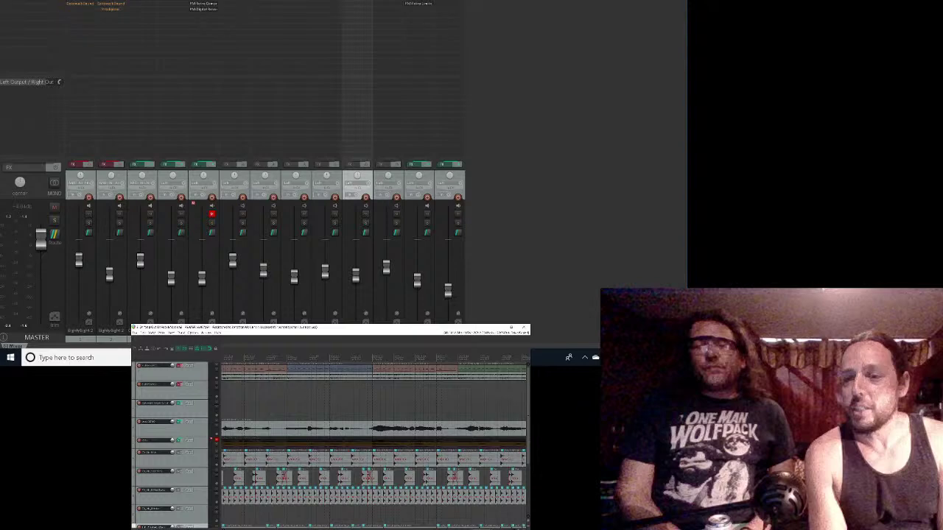
Step: Select every item in the project and glue them into one continuous item on each track
scroll(374, 435, up, 2)
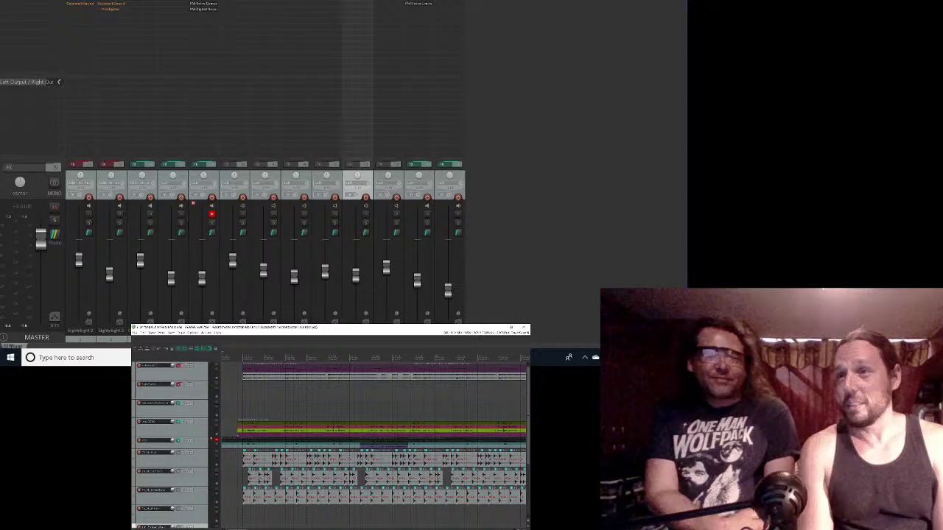
click(328, 375)
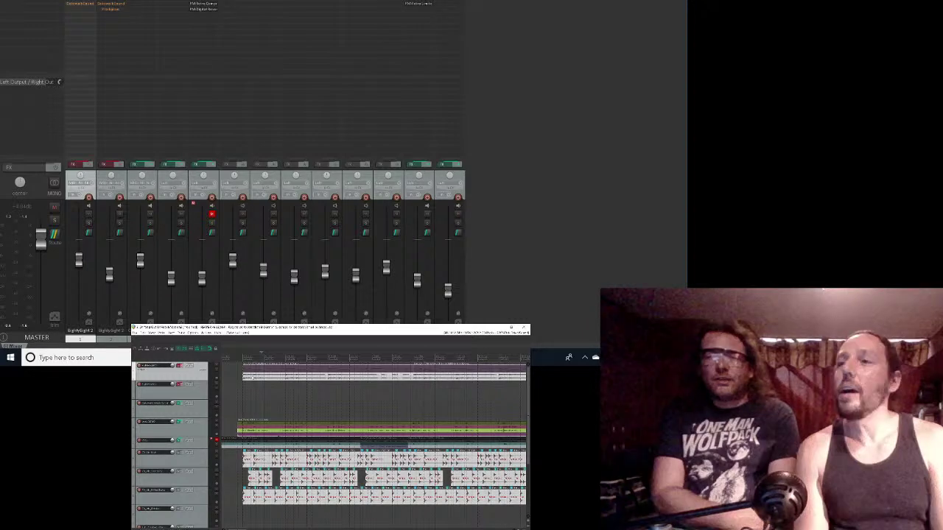
right_click(253, 376)
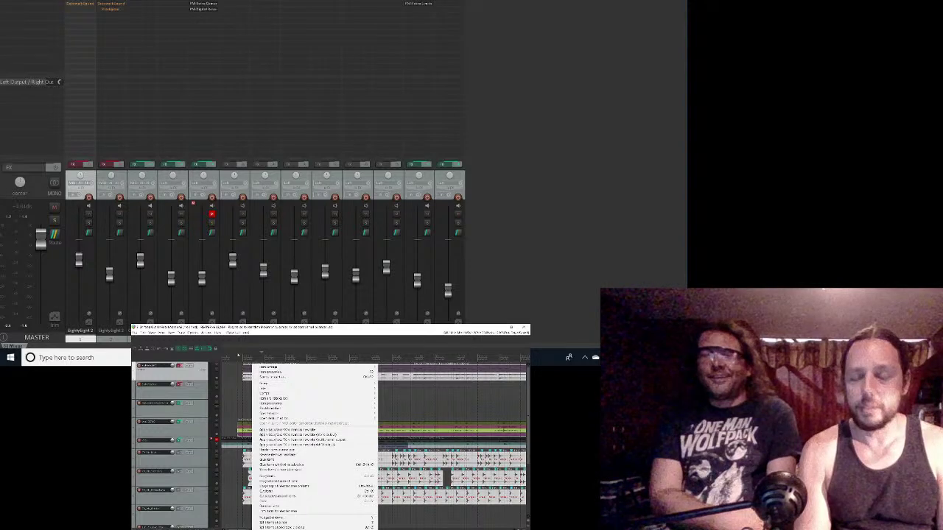
click(239, 355)
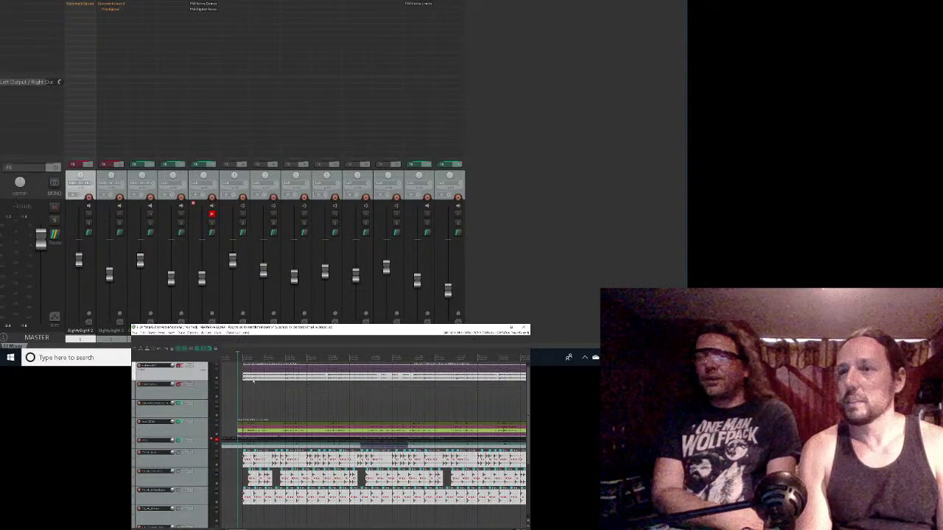
click(253, 380)
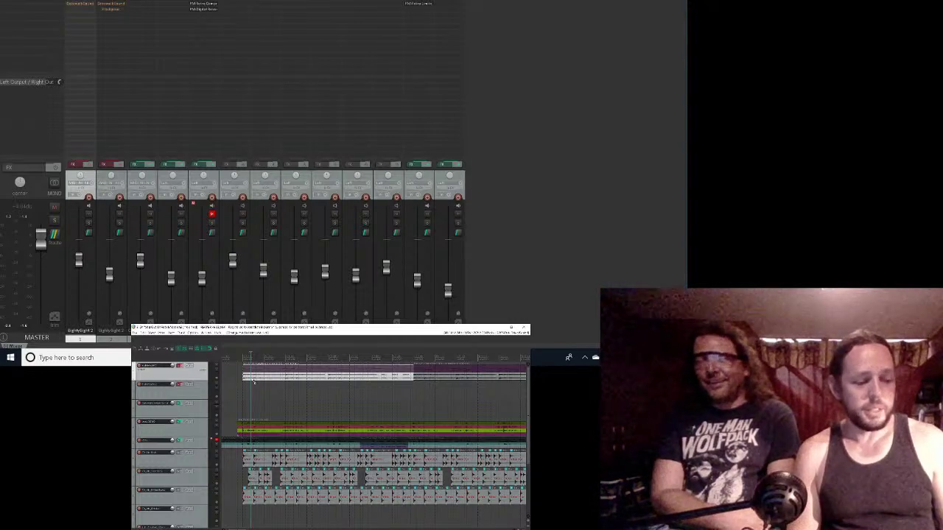
key(ctrl+a)
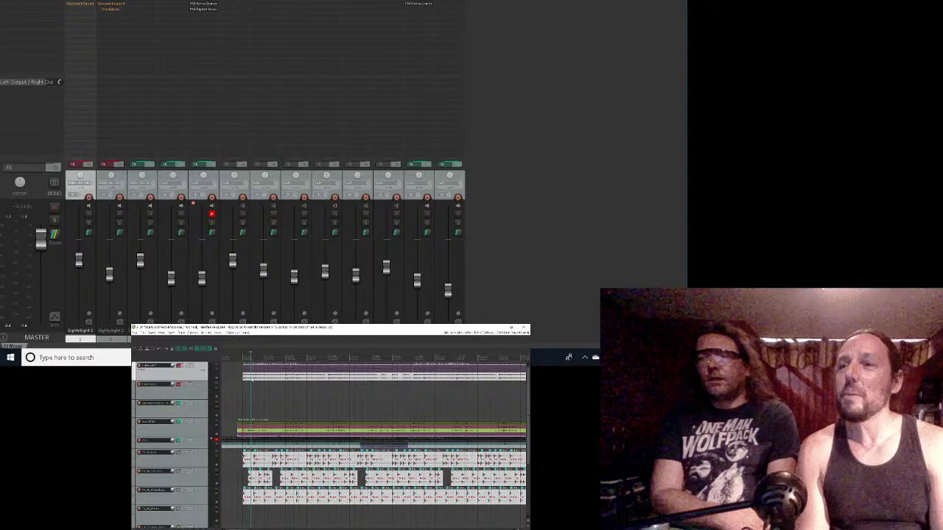
right_click(252, 378)
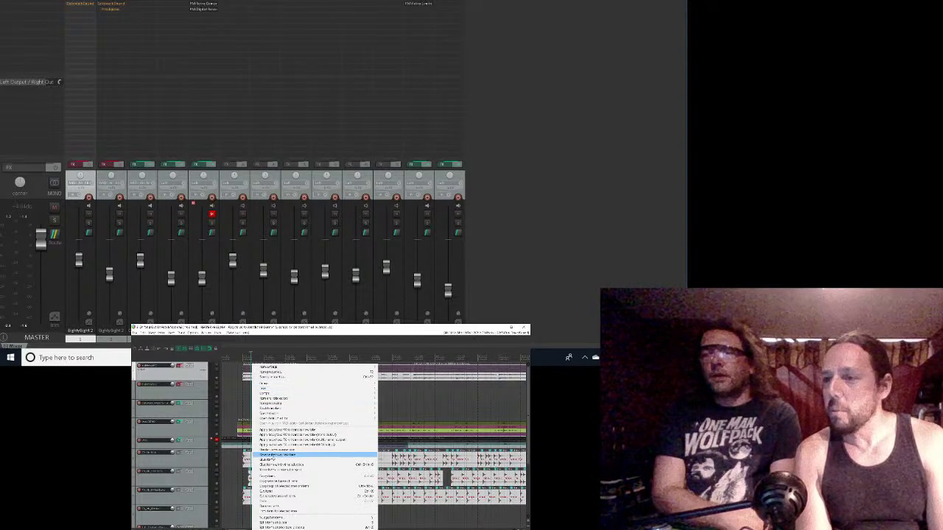
click(295, 455)
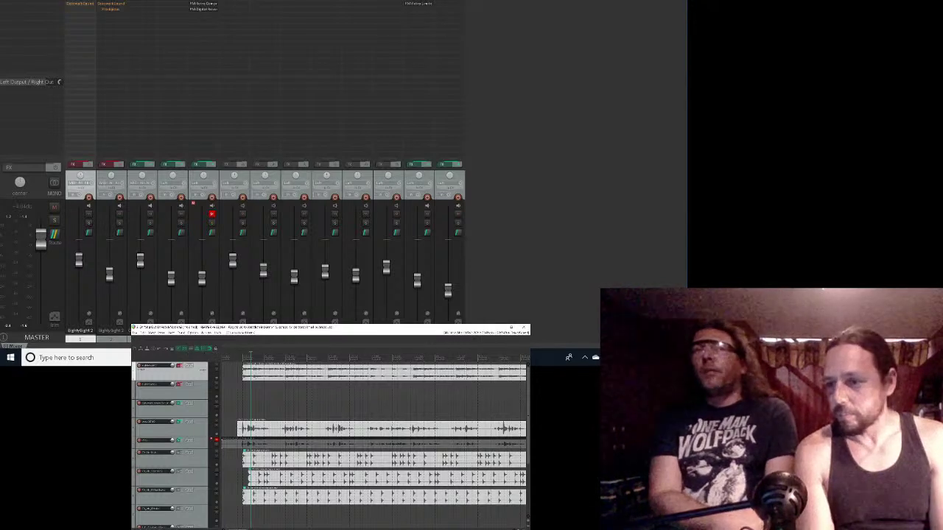
Step: Examine the glued items along the timeline and down through all the tracks for missing or misplaced parts
drag(239, 527, 451, 528)
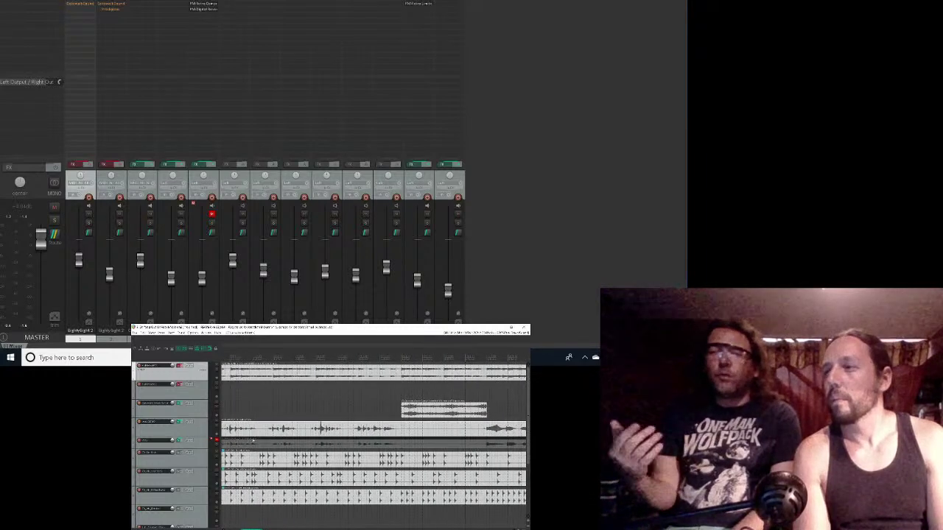
key(space)
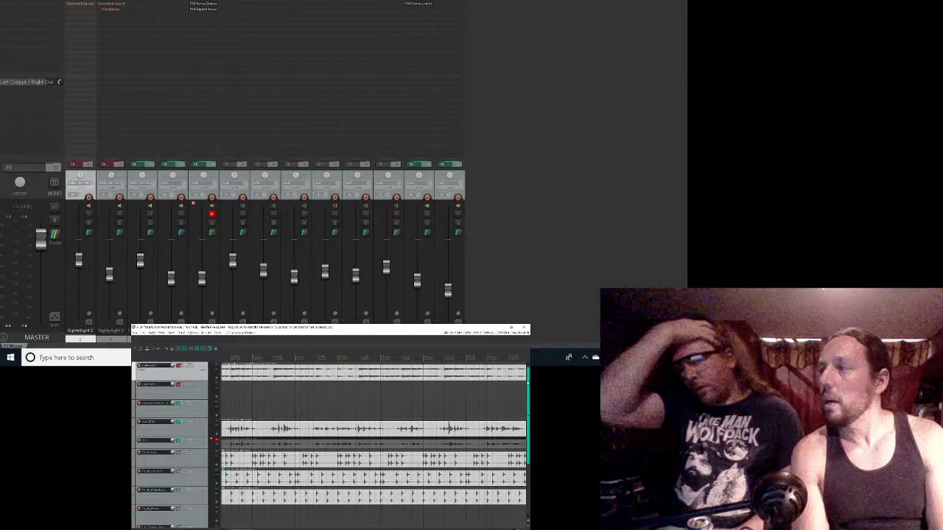
scroll(374, 442, down, 2)
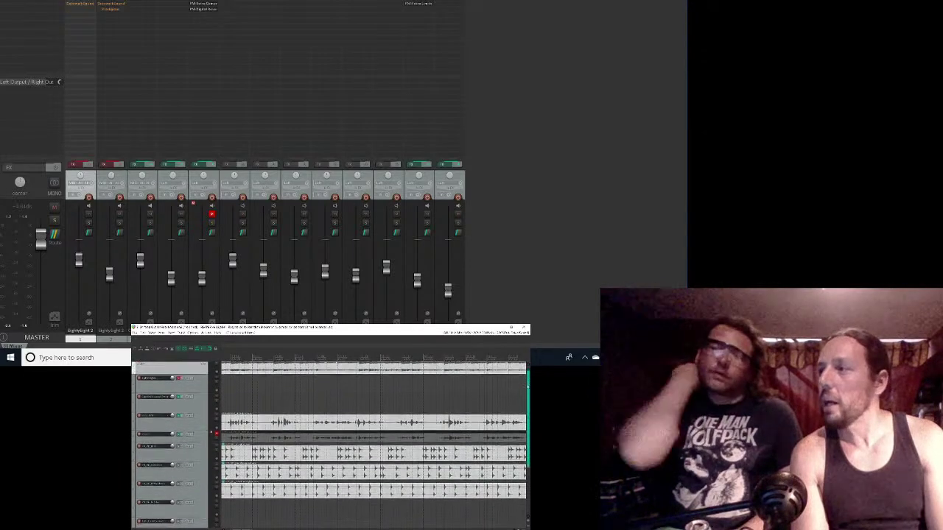
scroll(374, 442, down, 3)
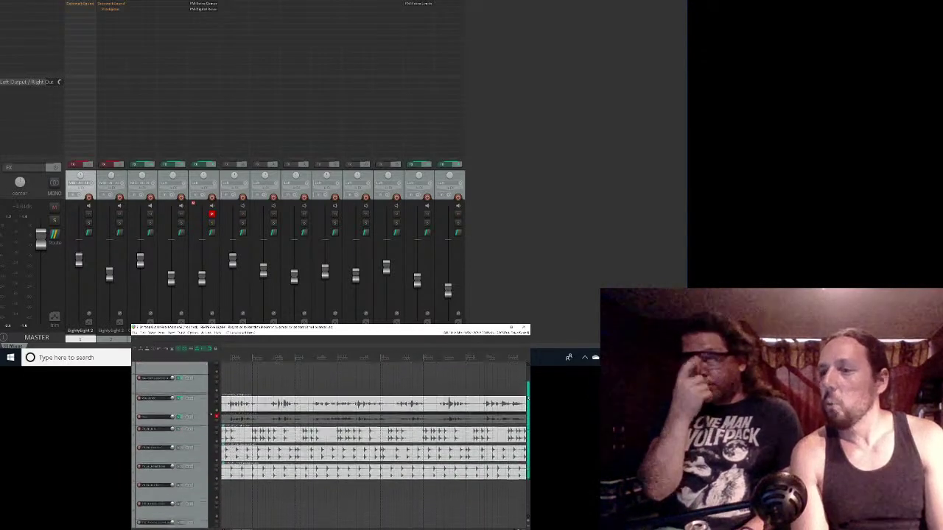
scroll(374, 442, down, 3)
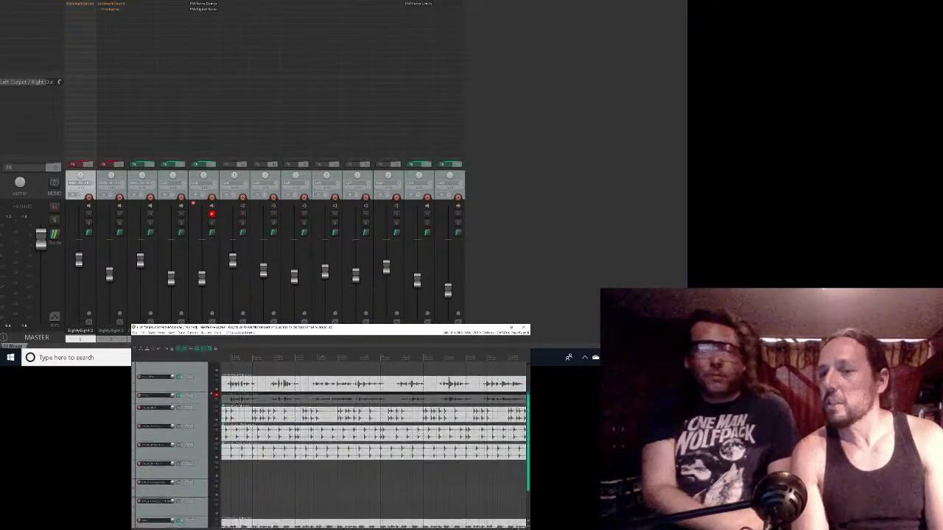
scroll(374, 442, down, 2)
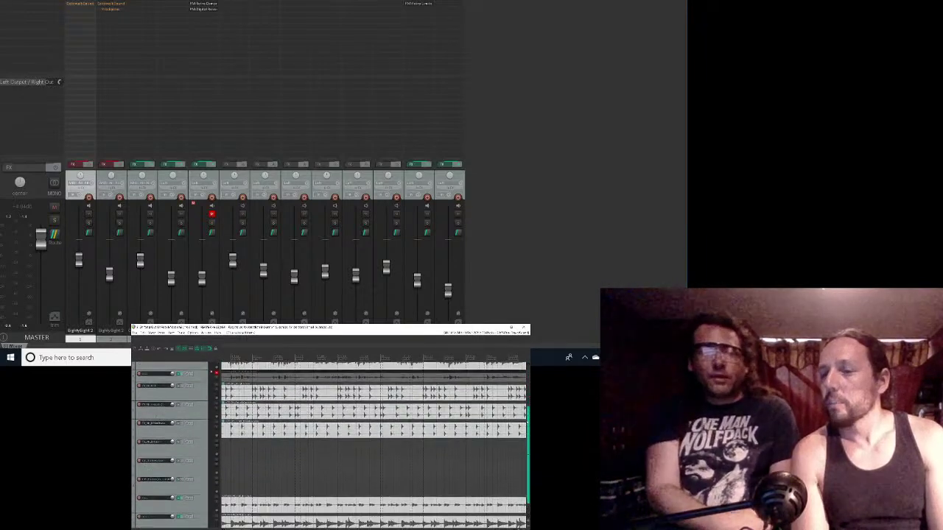
scroll(527, 435, down, 3)
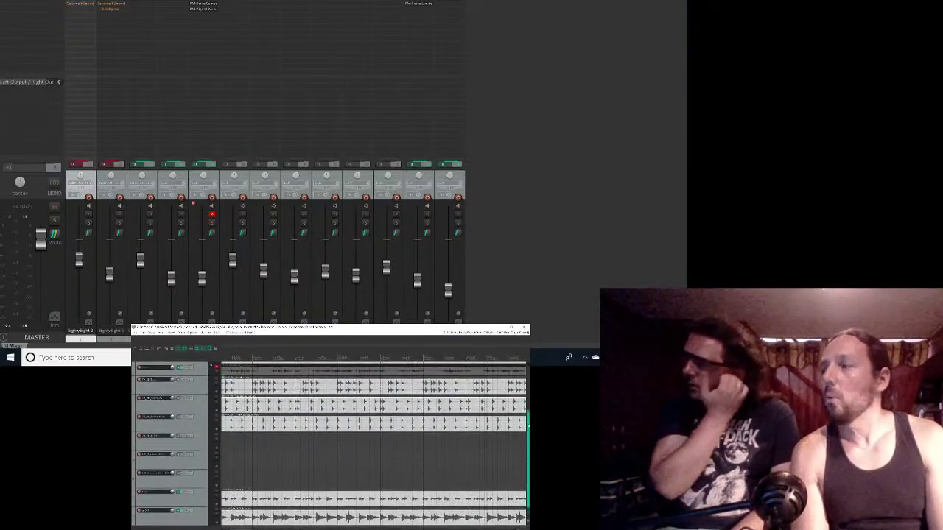
scroll(528, 424, up, 2)
scroll(528, 416, up, 4)
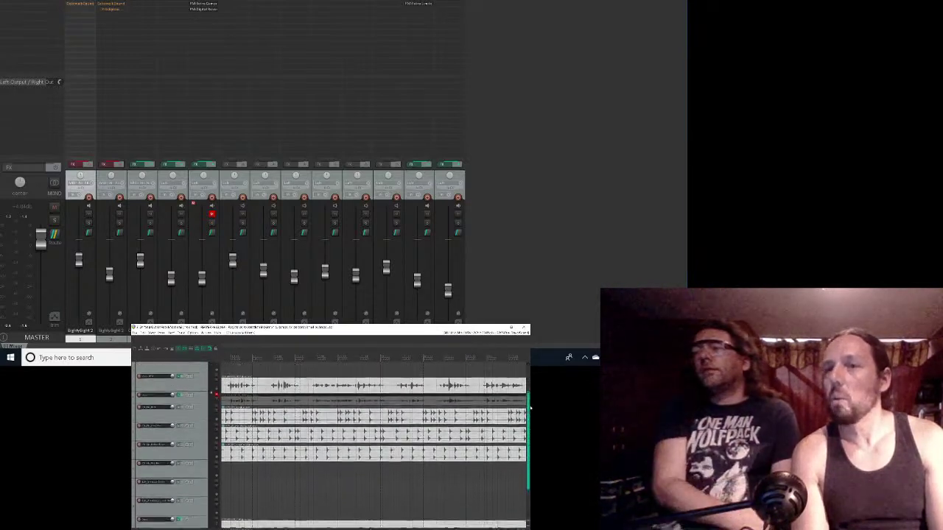
drag(530, 400, 530, 382)
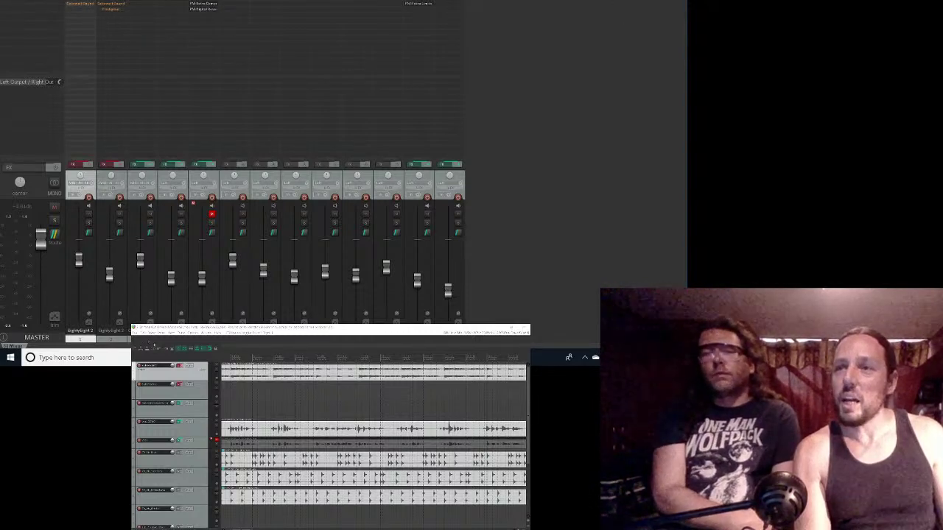
Step: Enable the effects chains on the first two tracks and check their Cakewalk Sound Center and Prodigious plug-ins, closing the plug-in windows
ctrl+click(178, 366)
ctrl+click(179, 384)
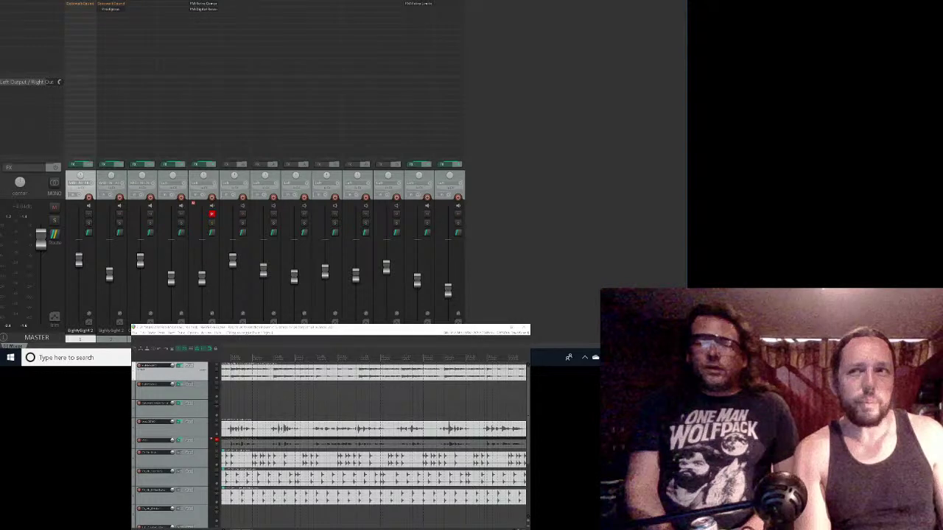
double_click(179, 366)
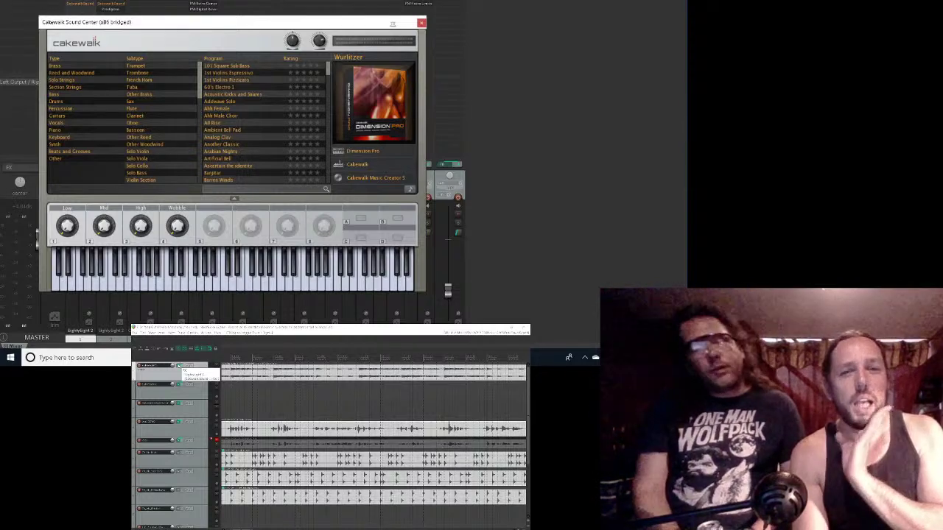
click(421, 23)
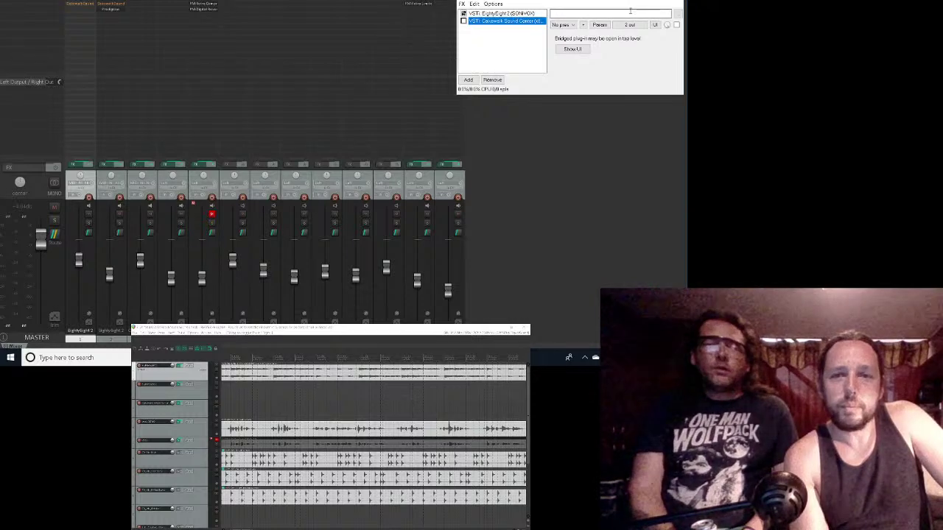
click(677, 3)
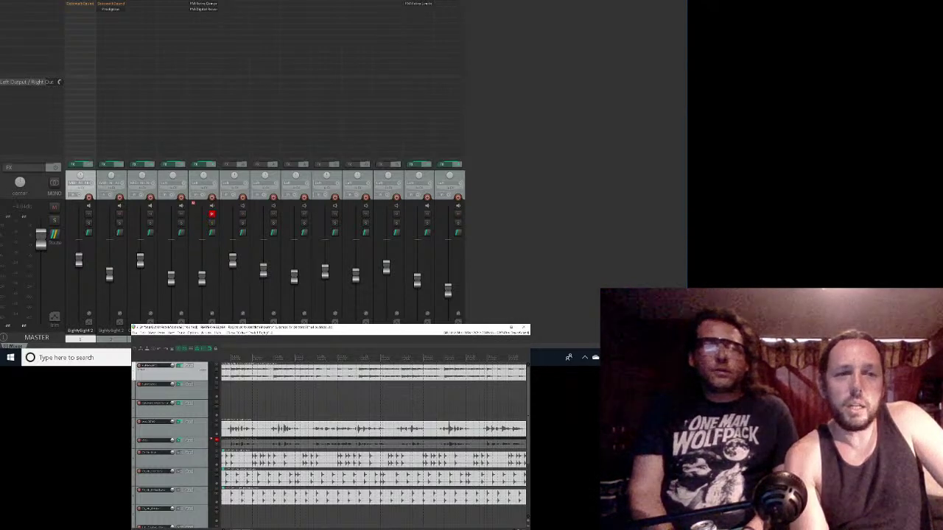
click(179, 385)
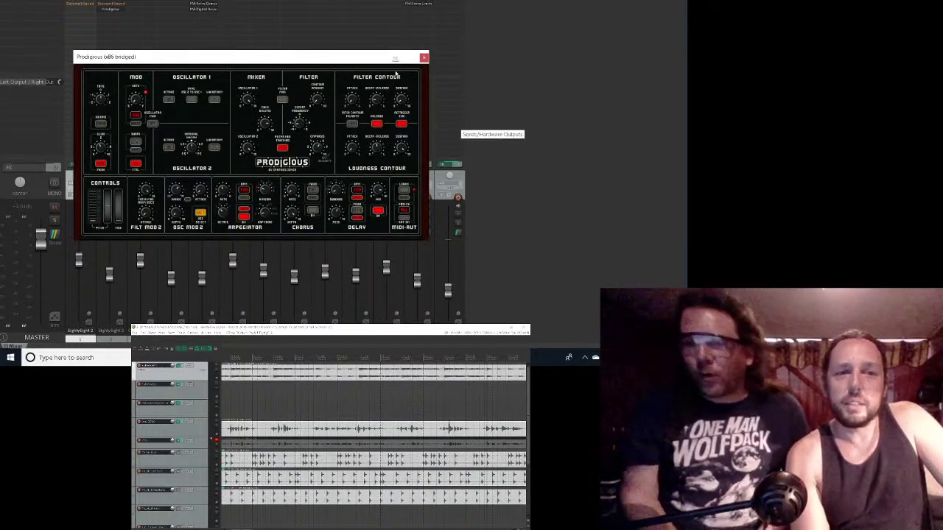
click(424, 59)
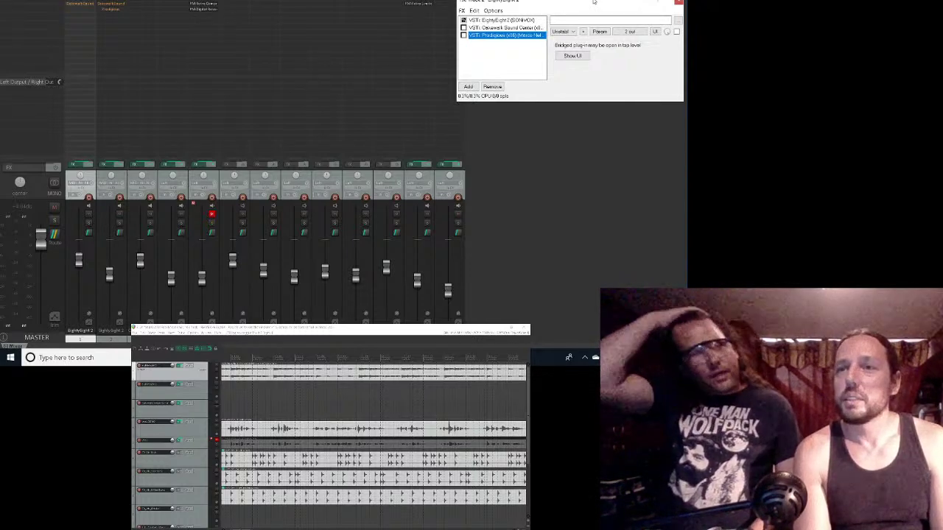
click(679, 3)
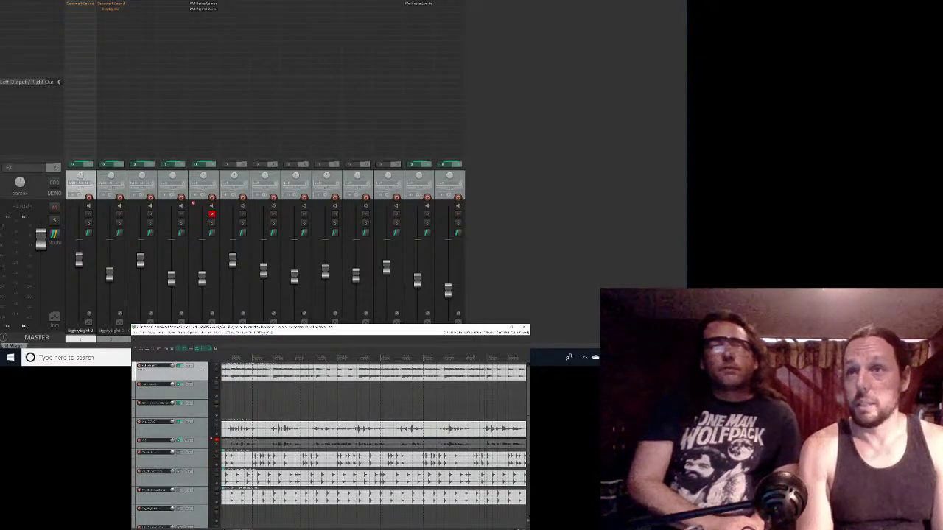
Step: Save the project as a new file in the current song folder, with a new suffix after the song title
click(134, 333)
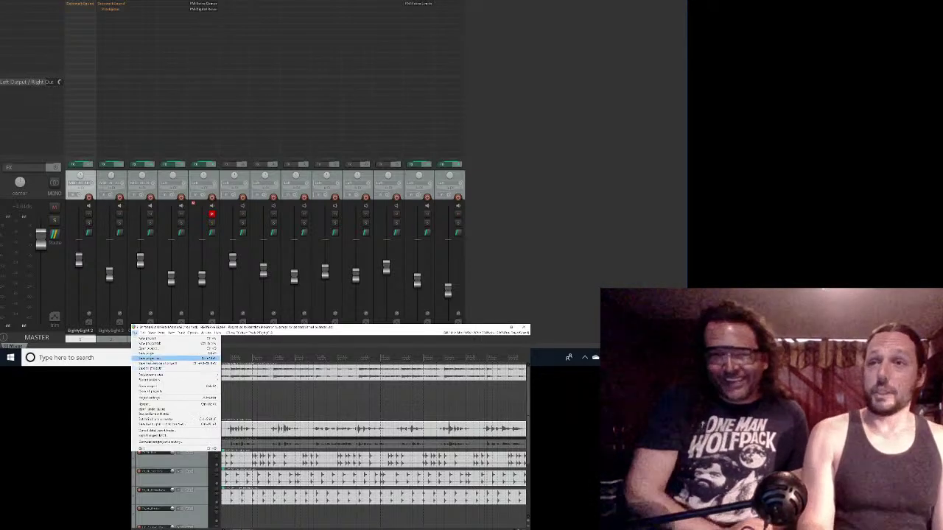
click(151, 359)
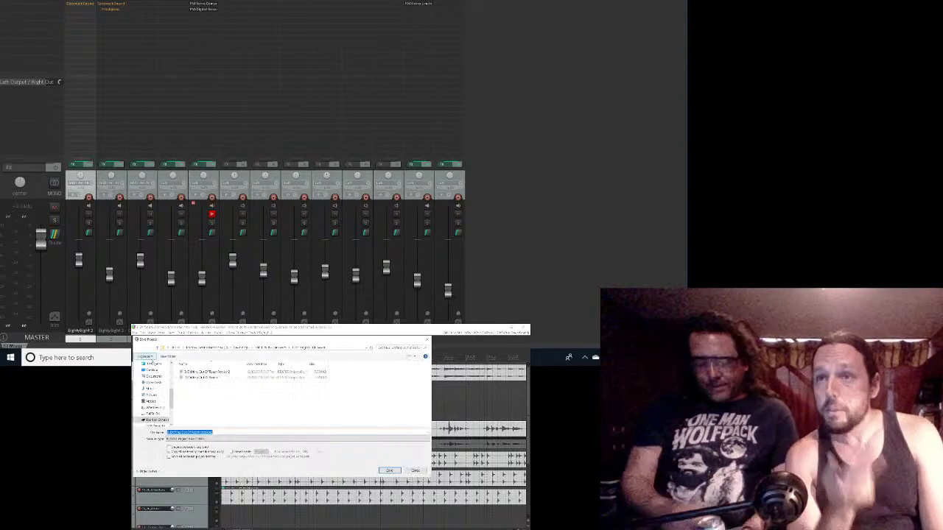
text(3 Getting Out Of Room (update))
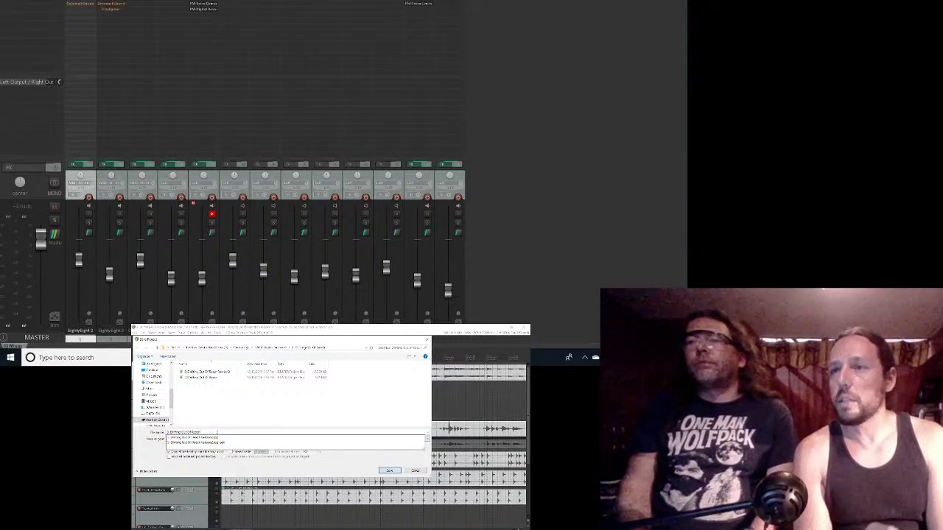
click(216, 432)
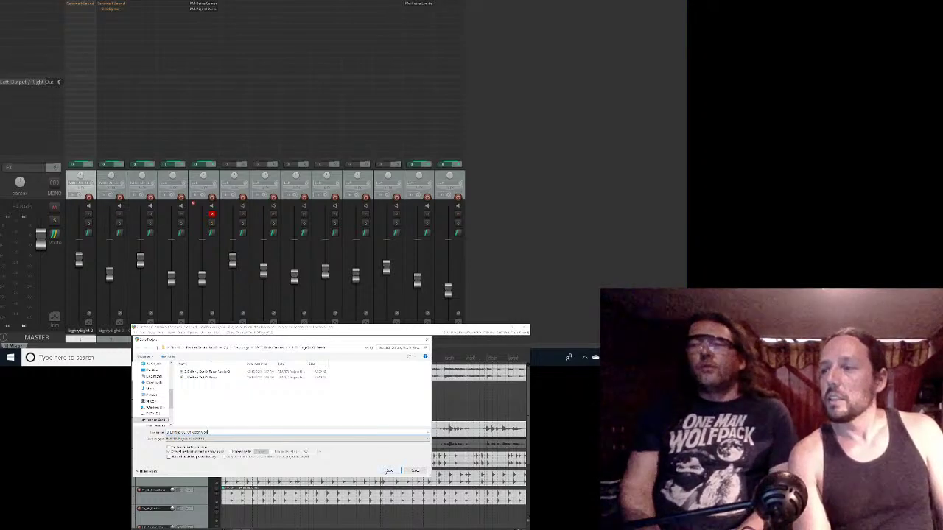
key(Return)
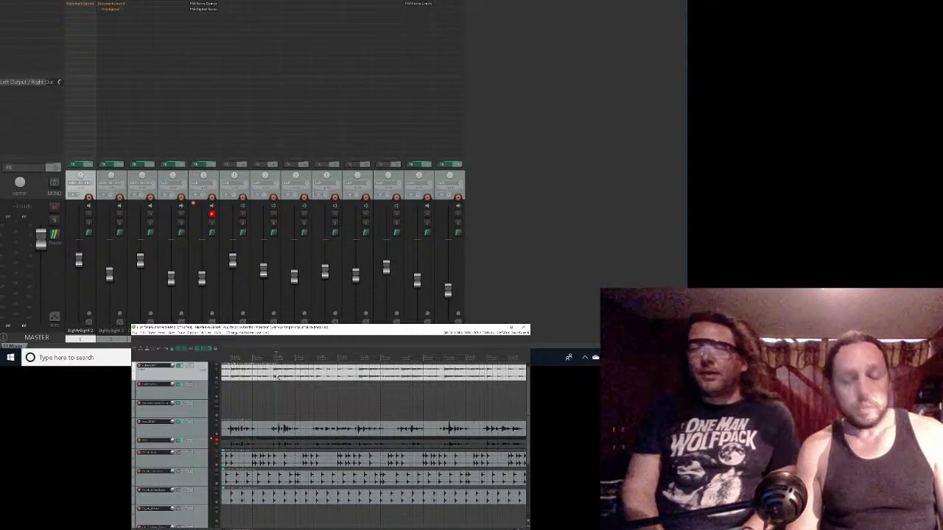
Step: Select all items in the project, normalize them individually, and save the project
key(ctrl+a)
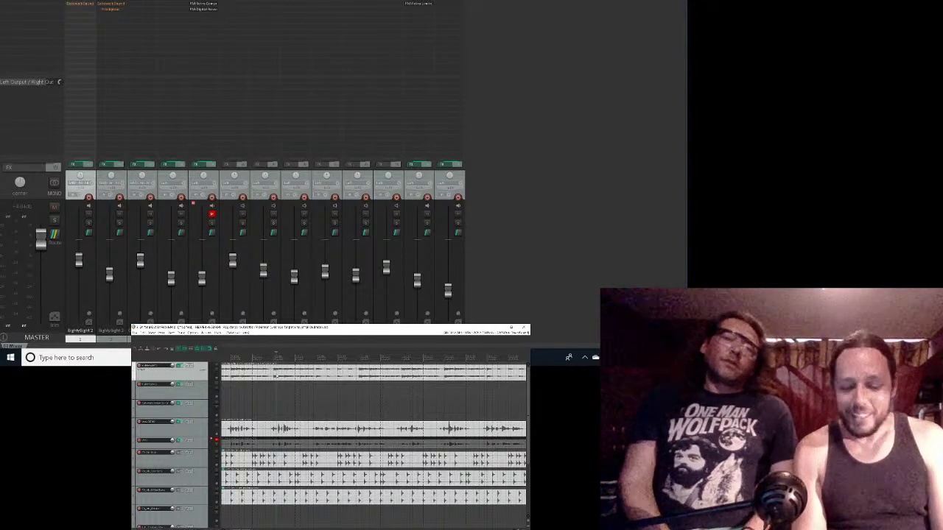
right_click(275, 374)
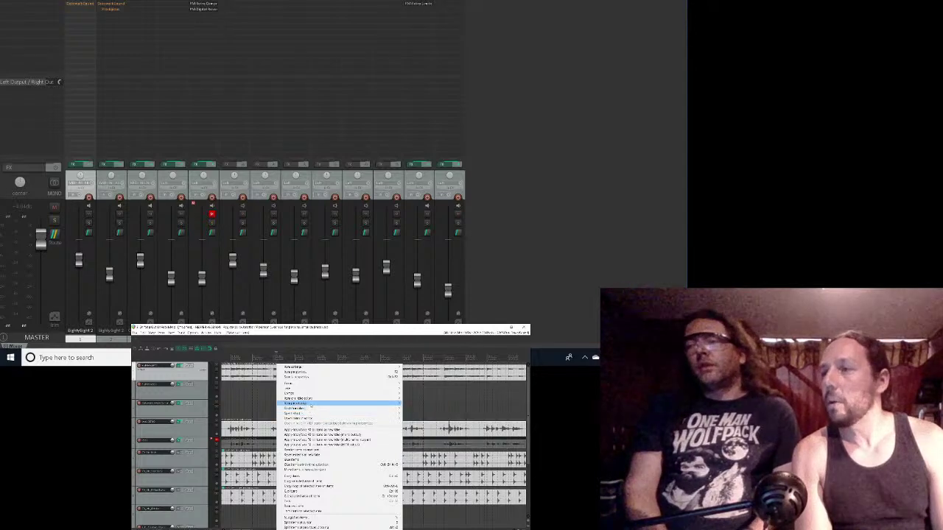
mouse_move(310, 404)
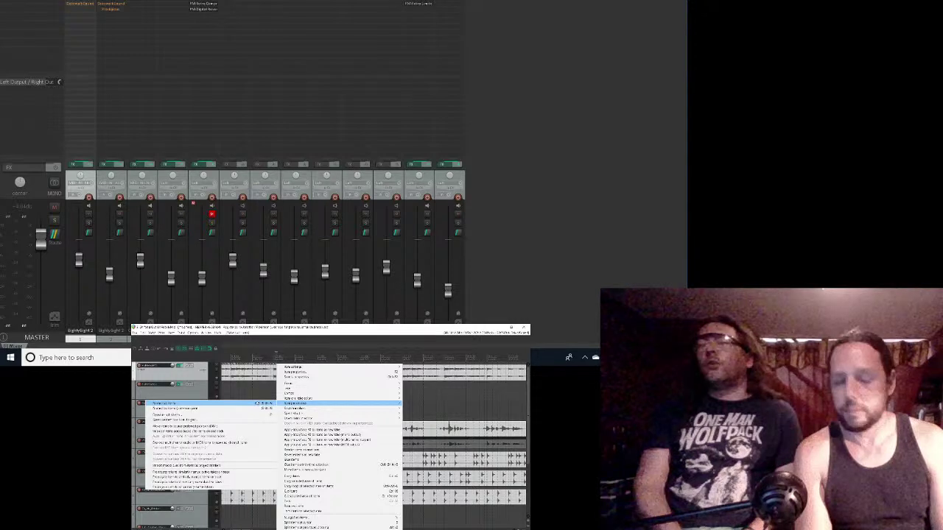
click(177, 403)
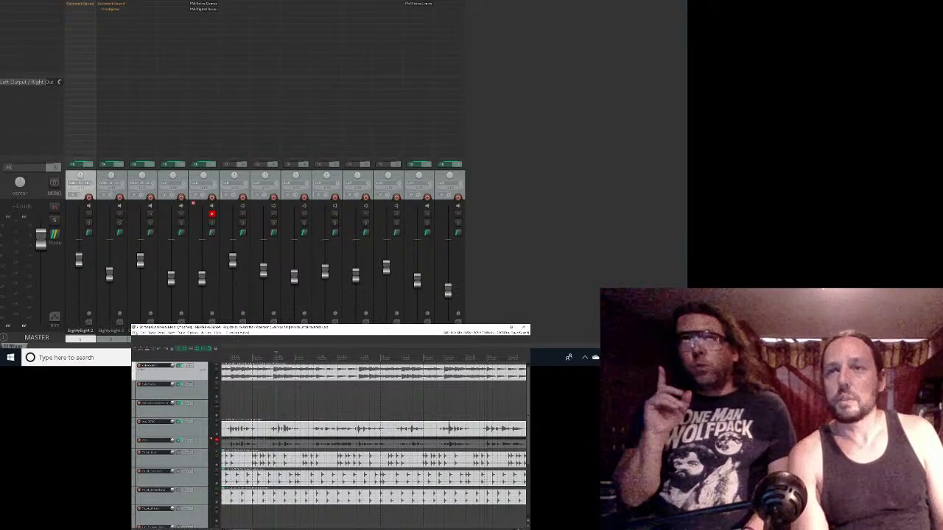
click(135, 333)
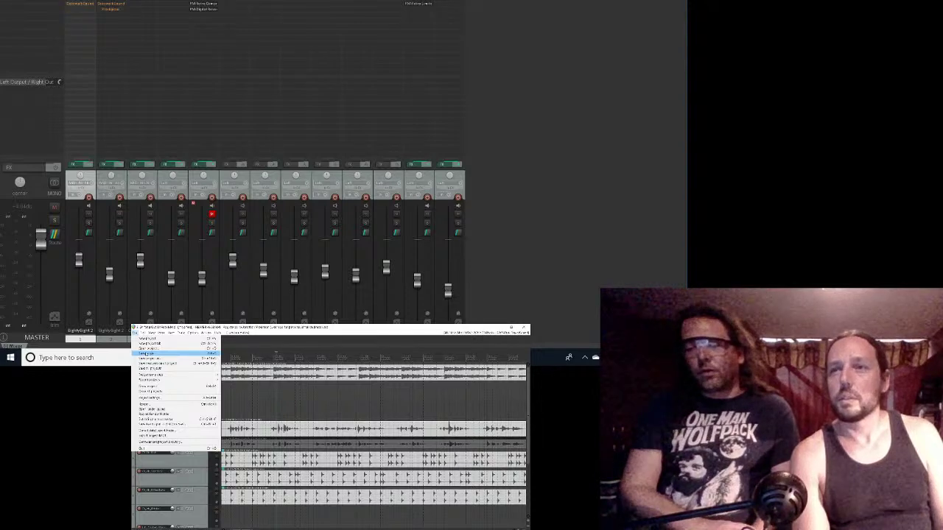
click(146, 353)
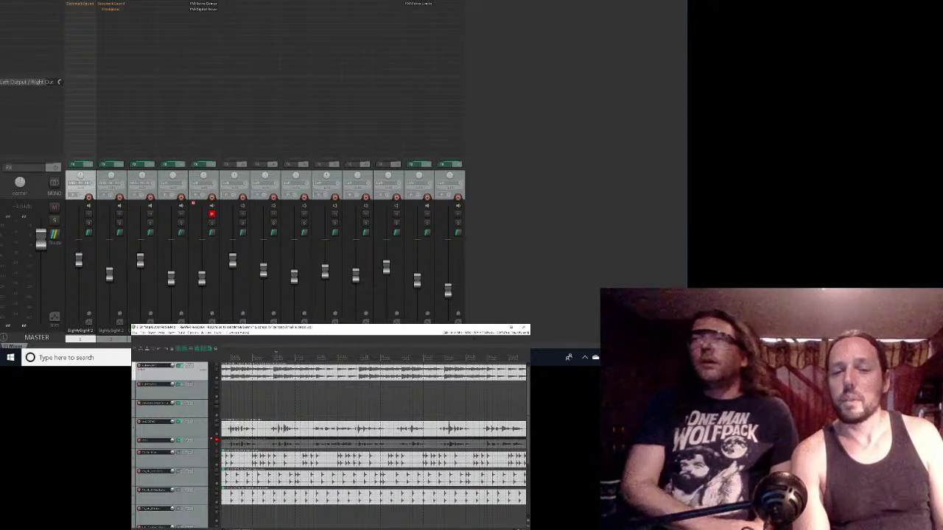
Step: Switch to Google Chrome, search for youtube in a new tab, and open the YouTube home page from the results
mouse_move(341, 357)
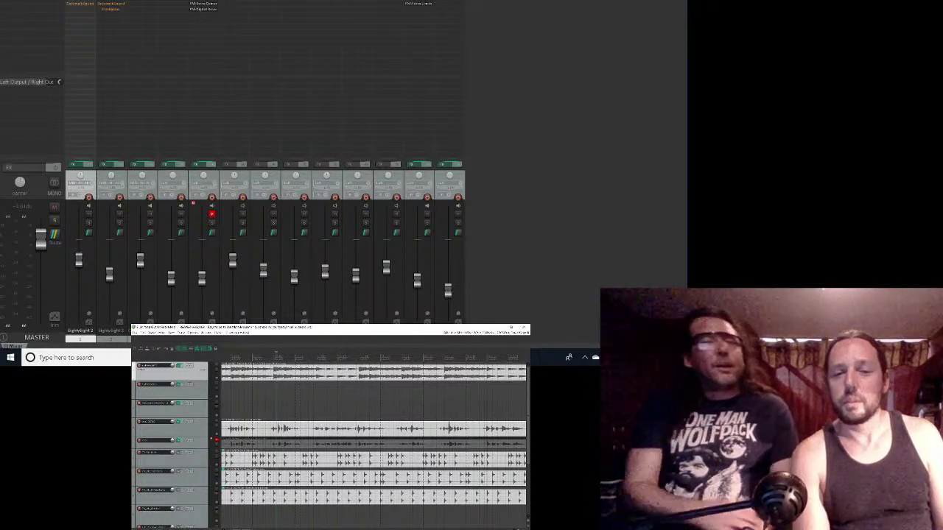
mouse_move(409, 357)
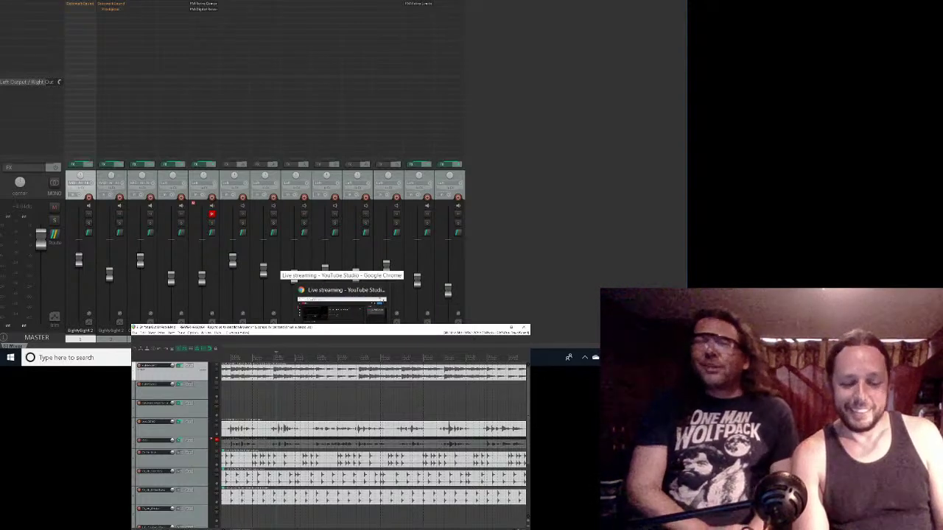
click(341, 308)
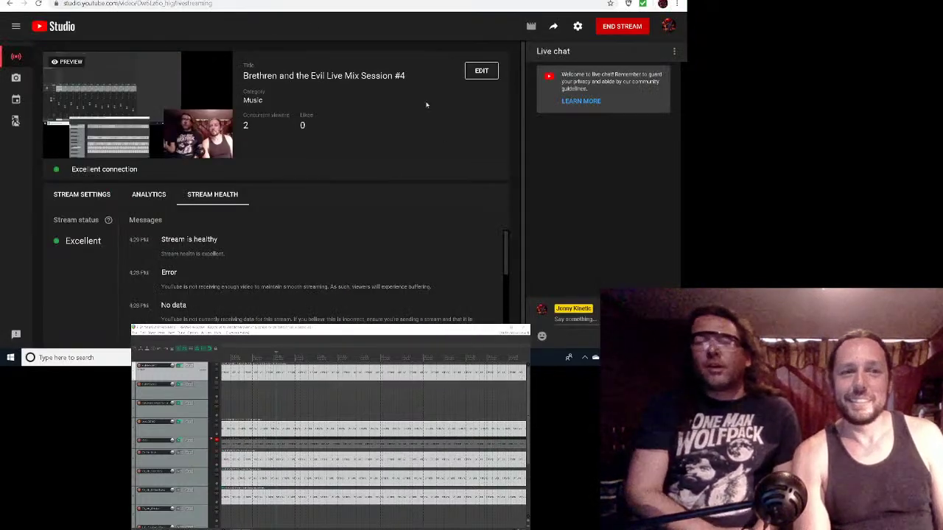
key(ctrl+t)
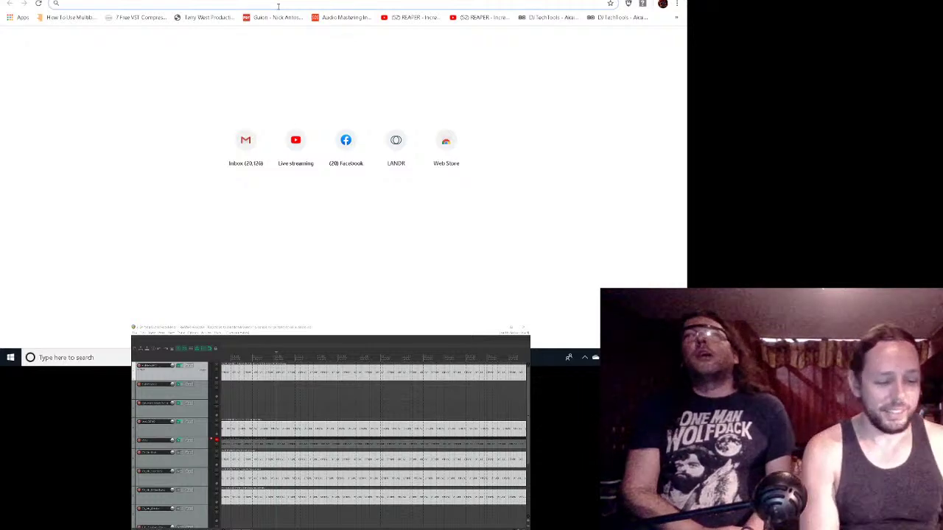
text(youtube)
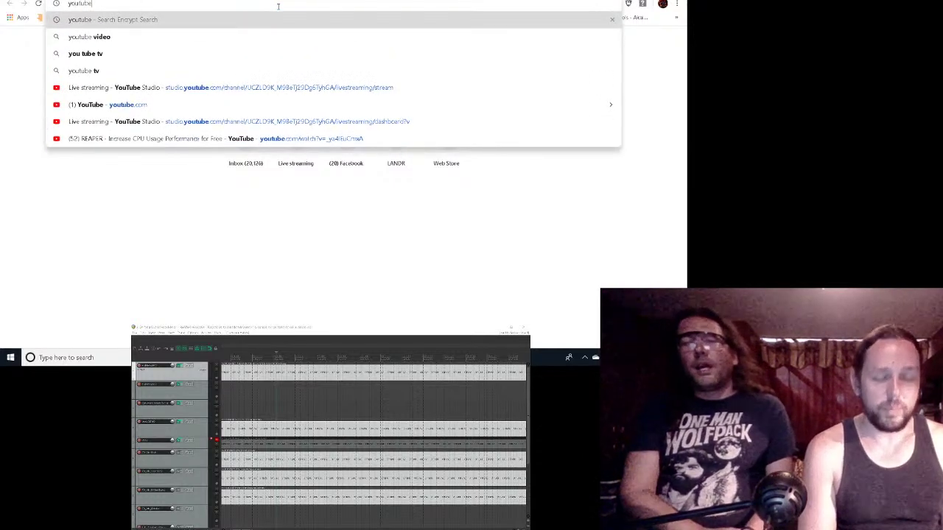
key(Return)
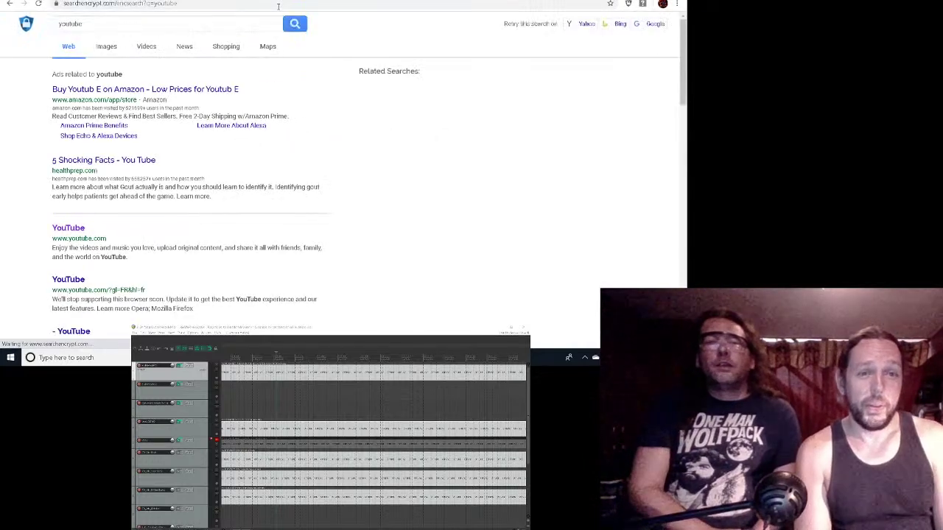
click(68, 228)
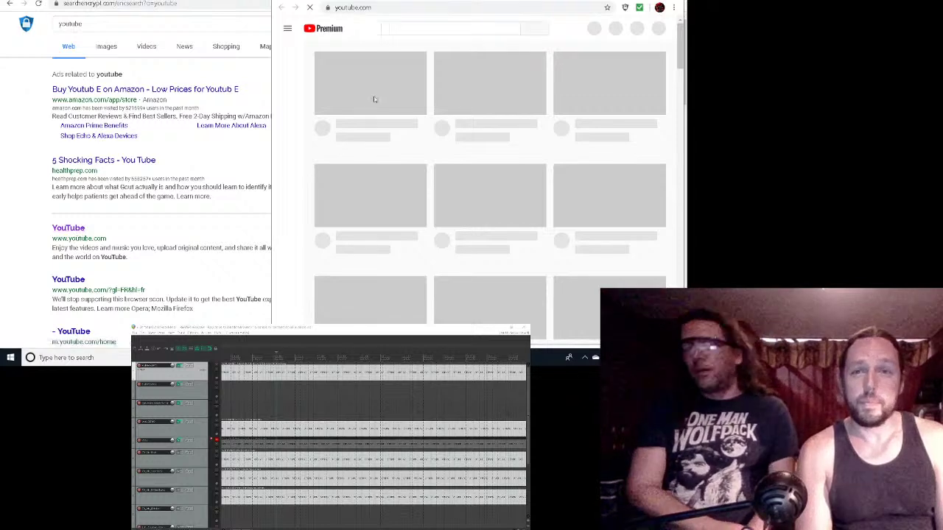
Step: Search YouTube for the performer's name with "my ally" and open the "MY ALLY" video
click(415, 28)
text(John)
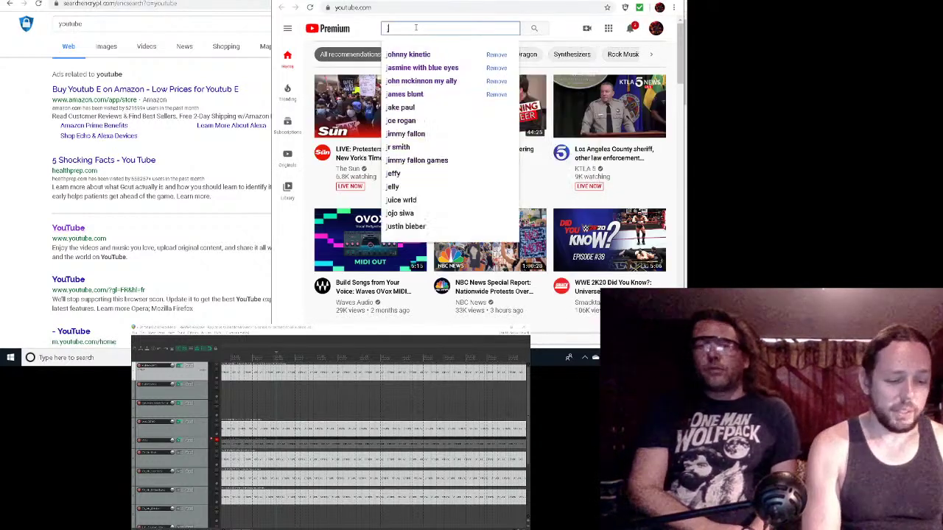
text( mck)
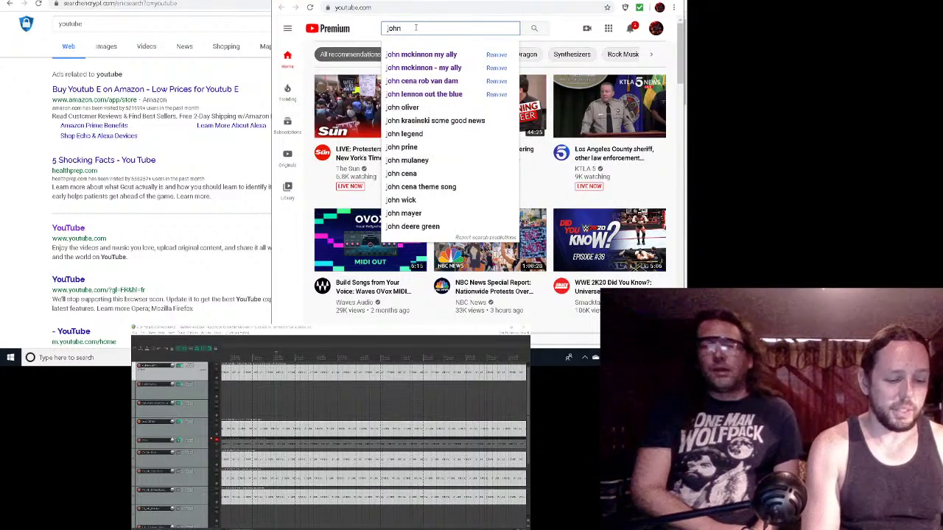
text(innon)
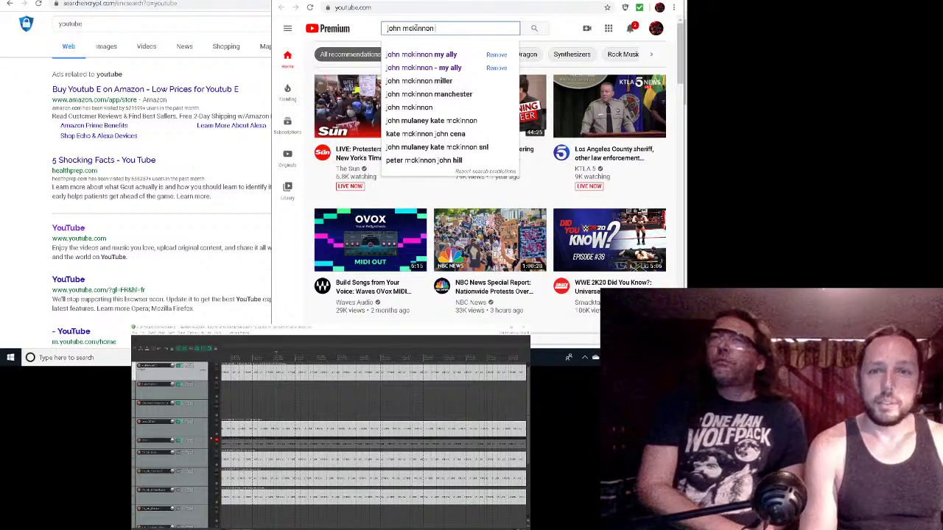
click(415, 54)
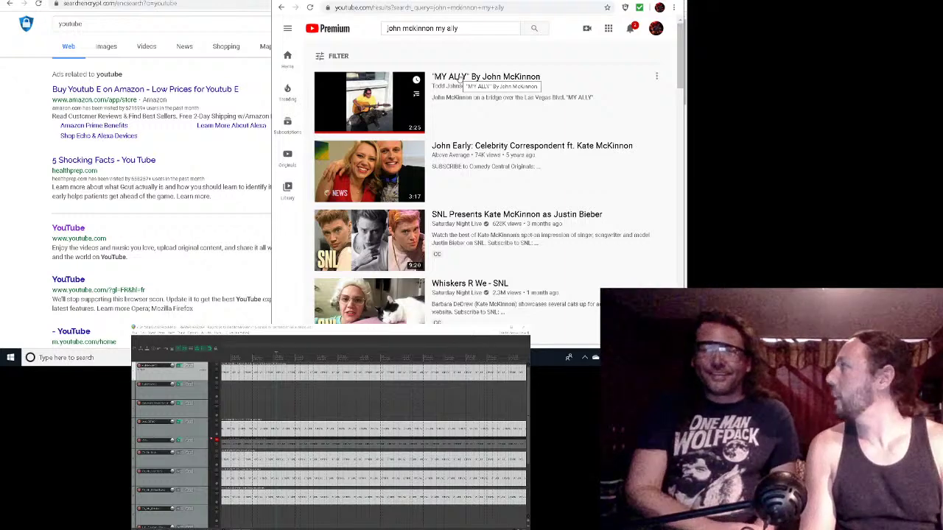
click(461, 79)
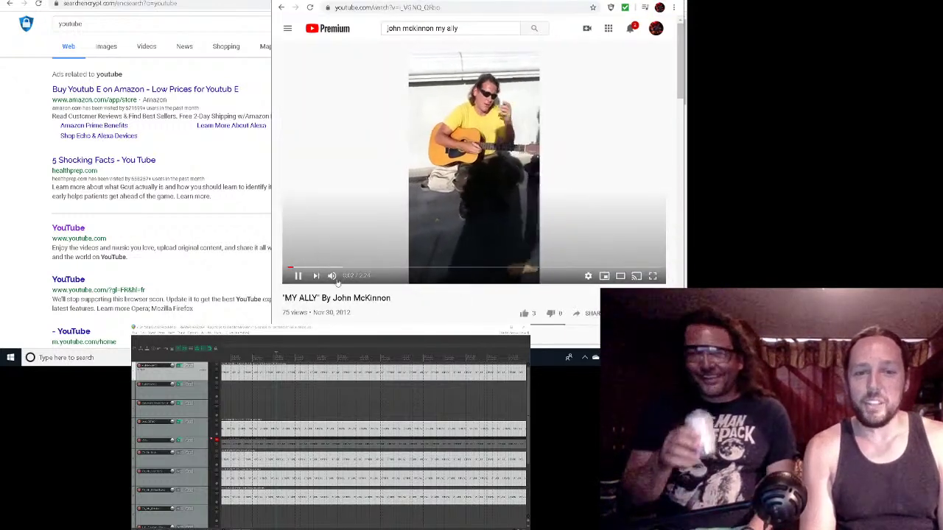
Step: Lower the video's volume, watch it in full screen, and leave full screen
mouse_move(337, 278)
drag(360, 276, 349, 277)
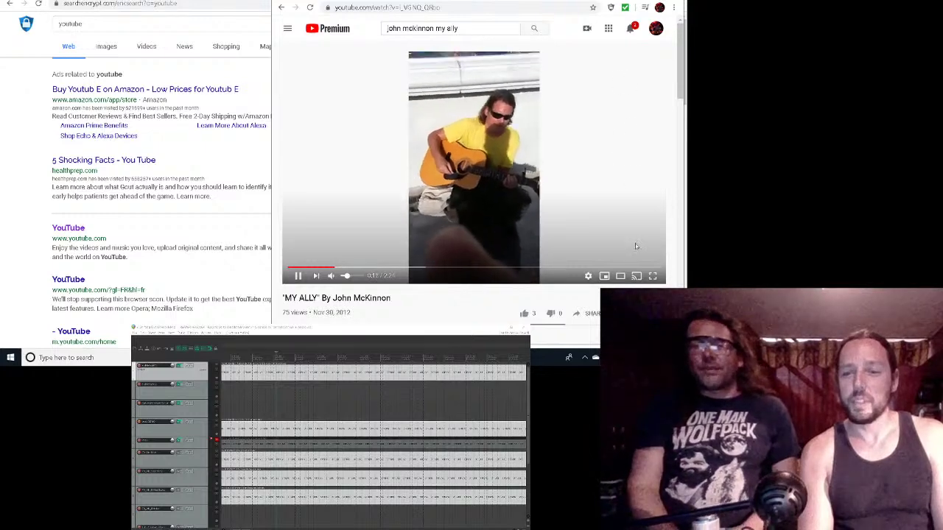
click(652, 276)
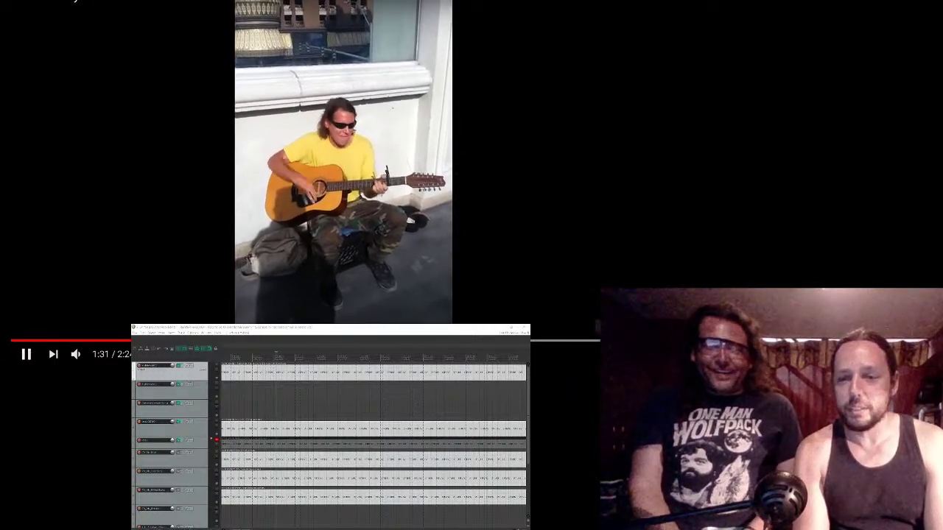
key(Escape)
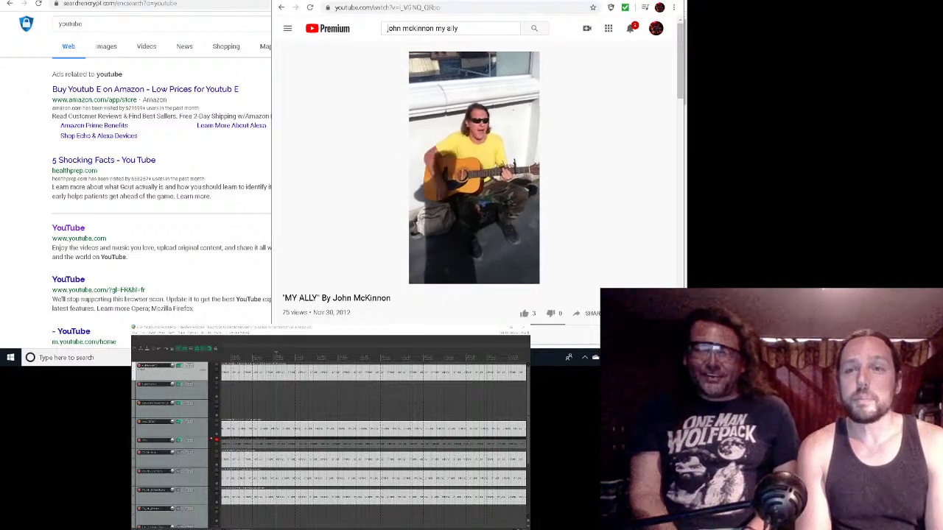
Step: Close the video and the youtube search page, and return to the REAPER mixer
key(ctrl+w)
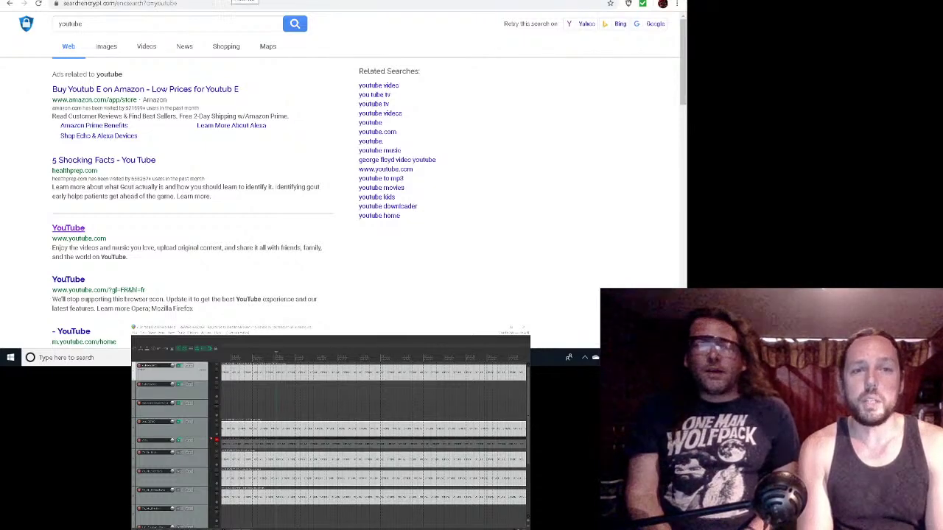
key(ctrl+w)
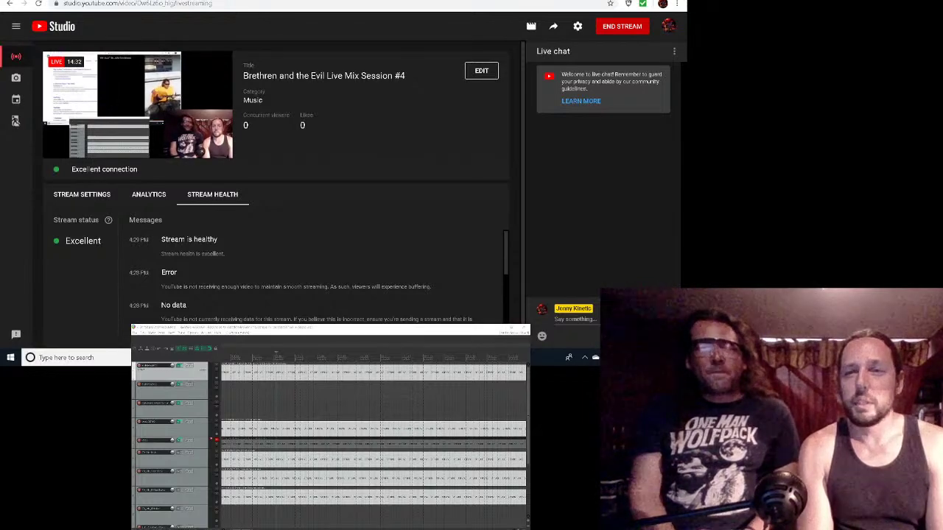
key(ctrl+w)
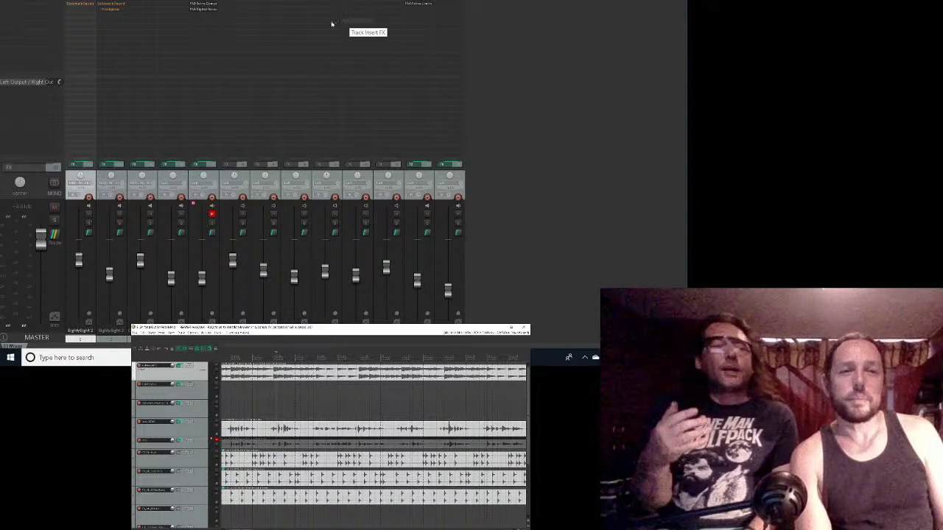
Step: Toggle the insert effects on the fifth and twelfth tracks, and disable the master send of track 1
click(182, 2)
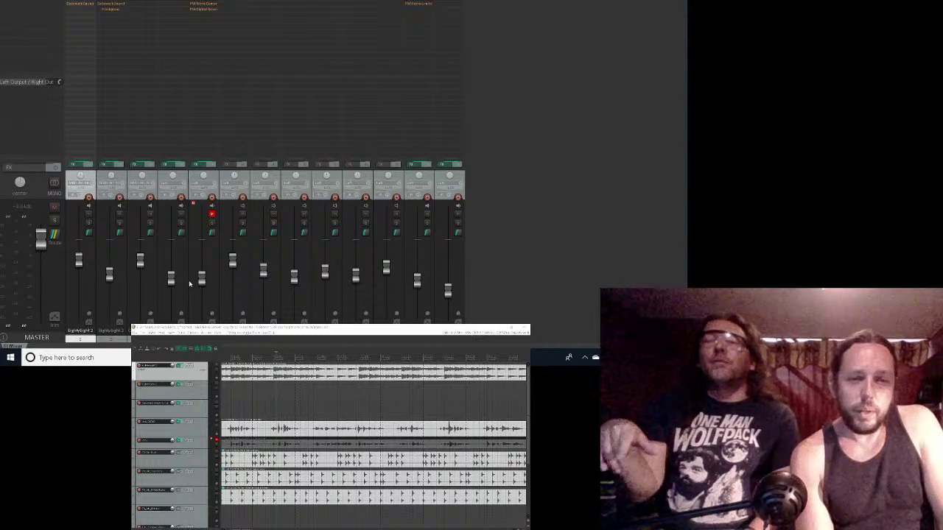
click(87, 234)
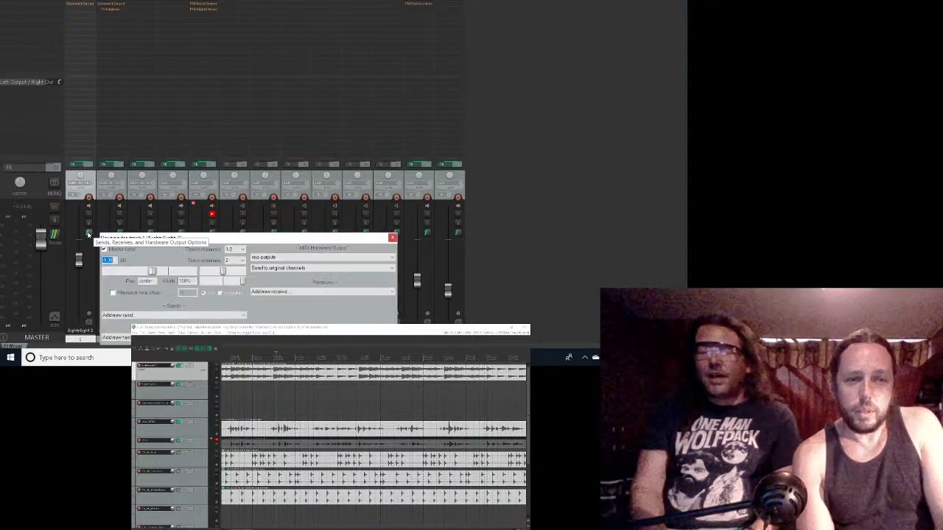
click(103, 250)
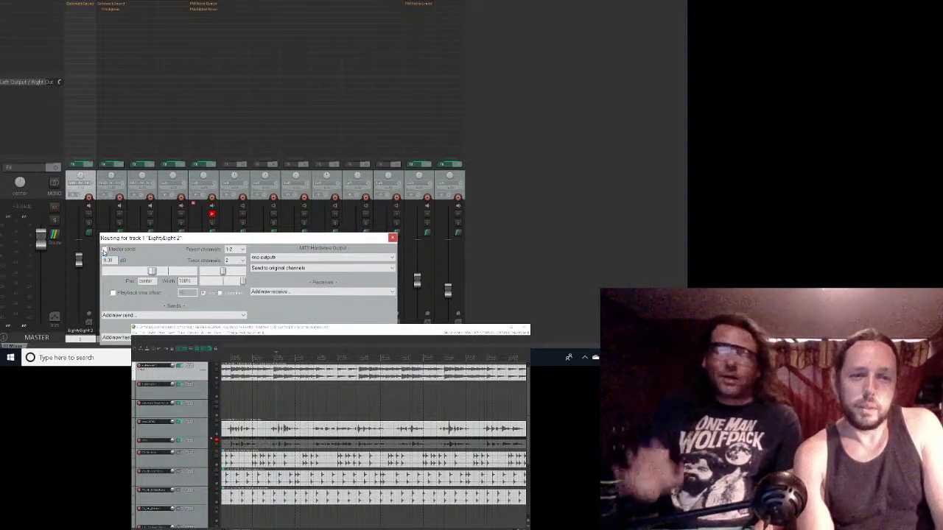
click(391, 239)
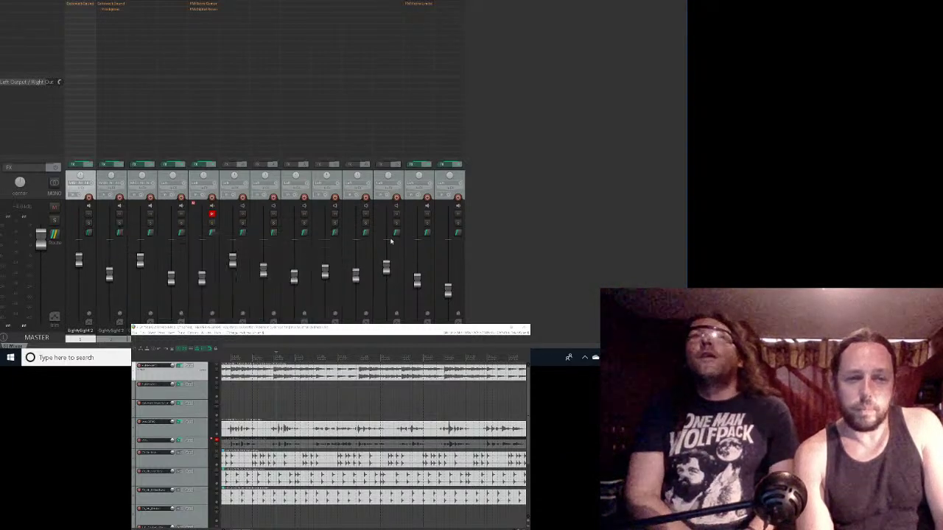
Step: Disable the master send in the routing of tracks 2 and 3, closing each routing window
click(120, 233)
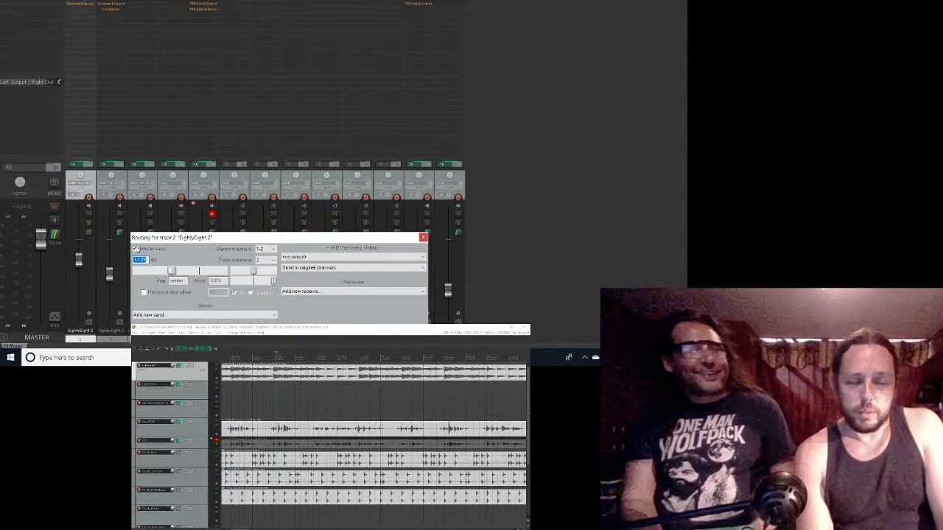
click(135, 249)
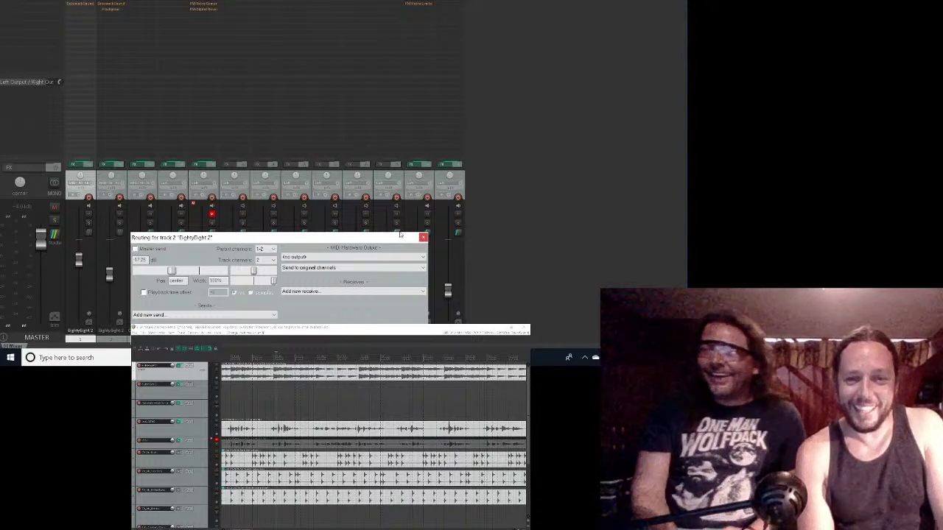
click(424, 237)
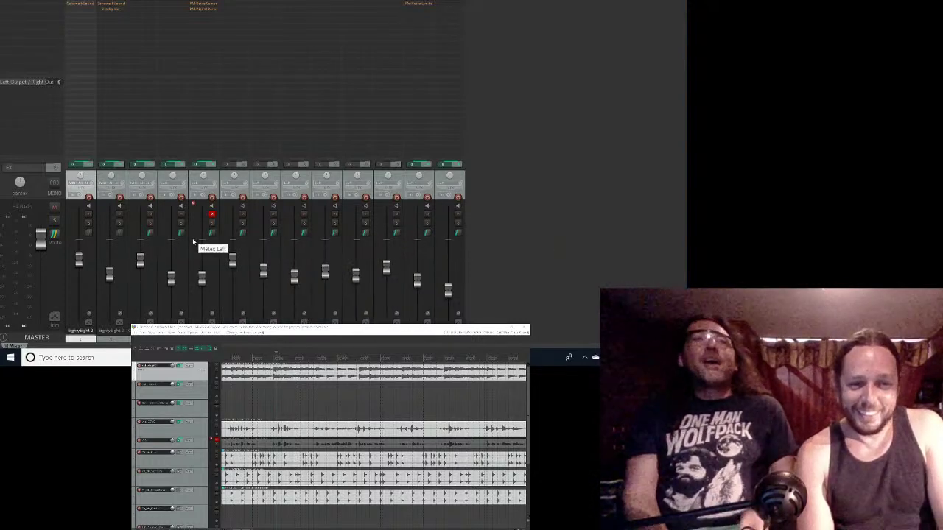
click(152, 234)
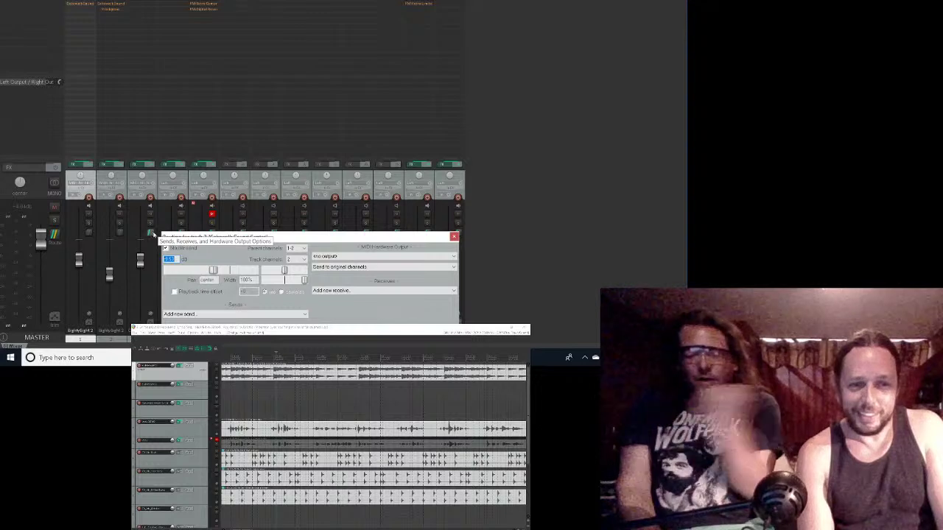
click(167, 248)
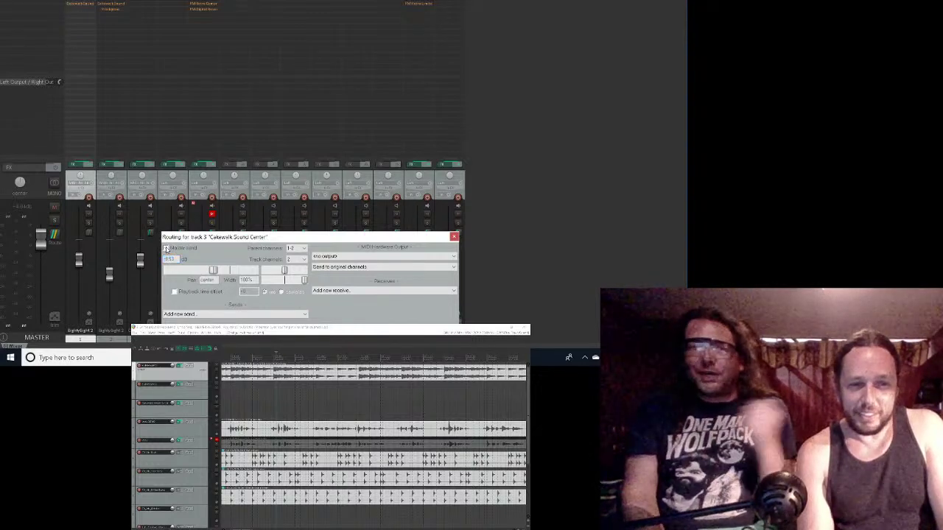
click(454, 236)
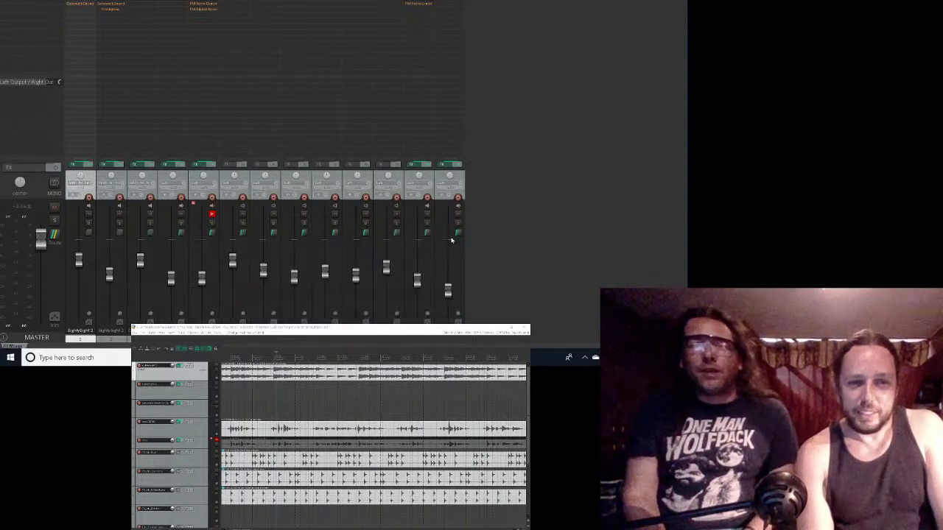
Step: Disable the master send in the routing of the vocal tracks 4 and 5, closing each routing window
click(180, 234)
click(197, 249)
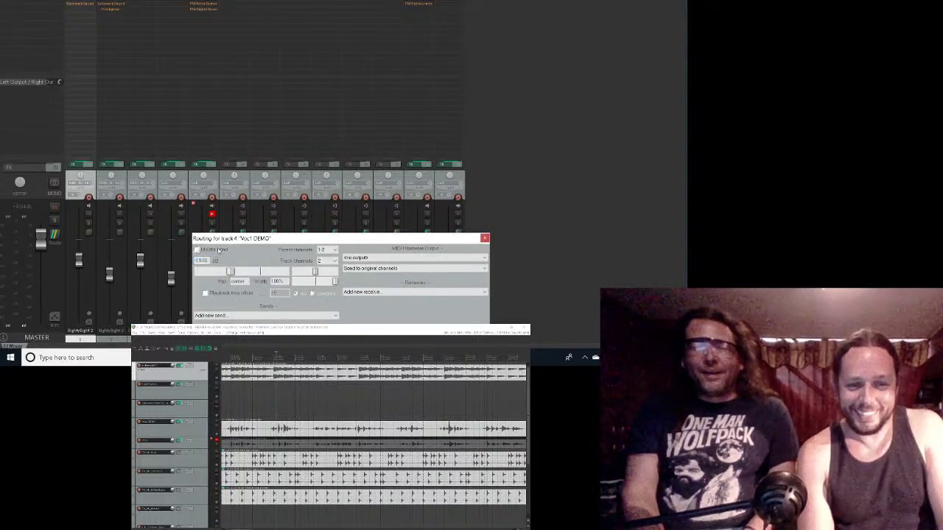
click(485, 238)
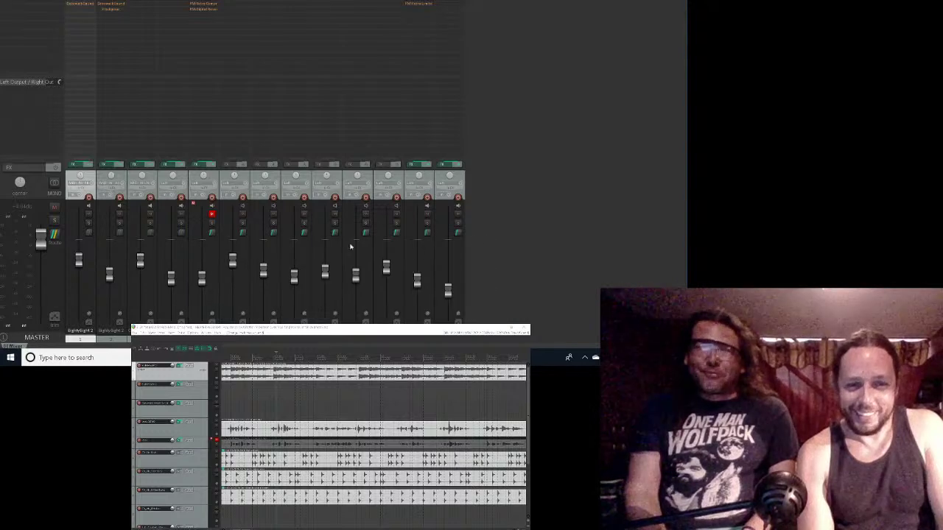
click(211, 233)
click(227, 250)
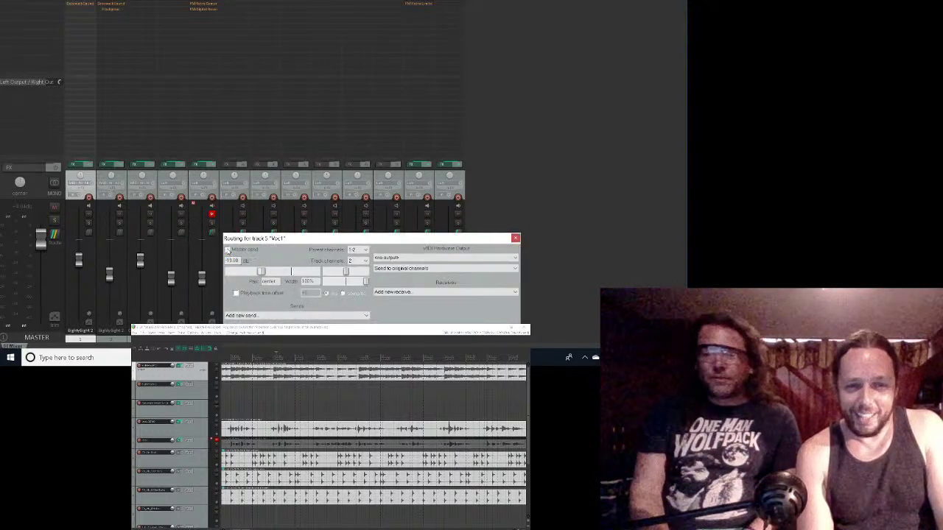
click(515, 238)
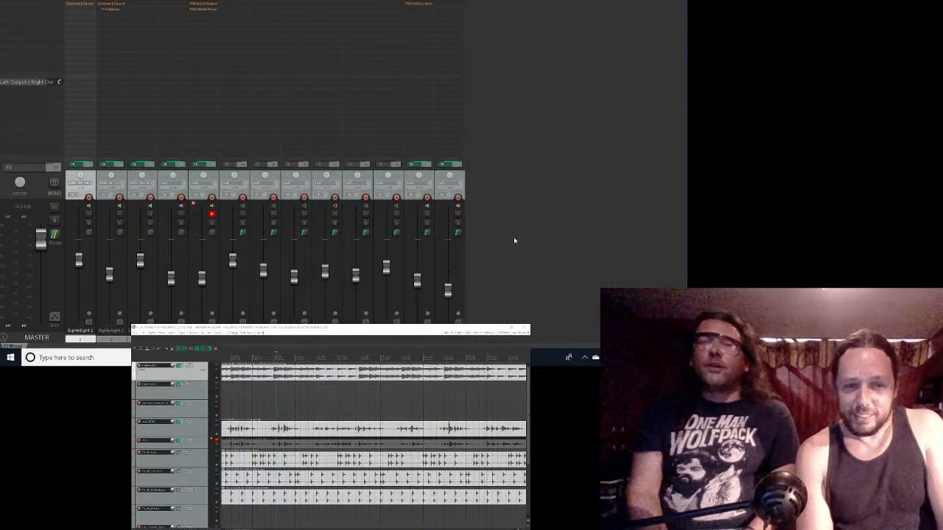
Step: Disable the master send in the routing of the kick and snare tracks 6 and 7, closing each routing window
click(243, 232)
click(258, 250)
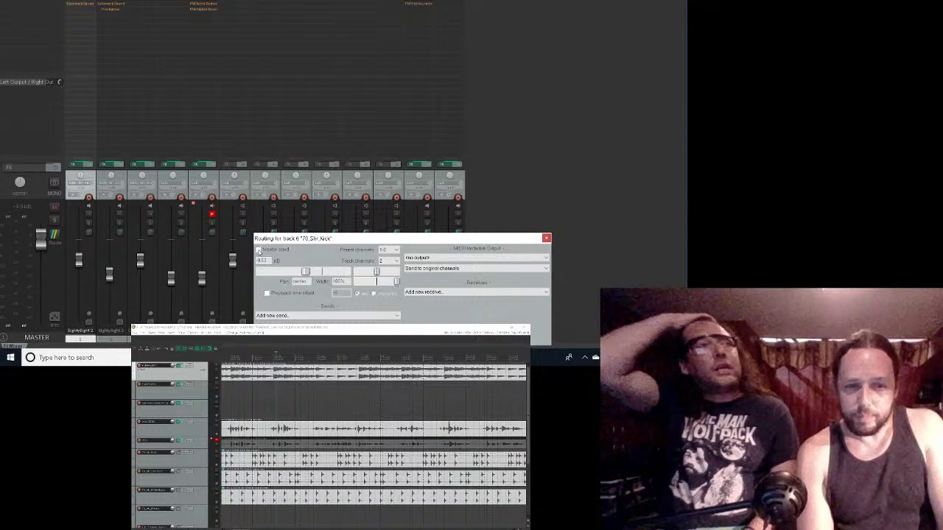
click(546, 237)
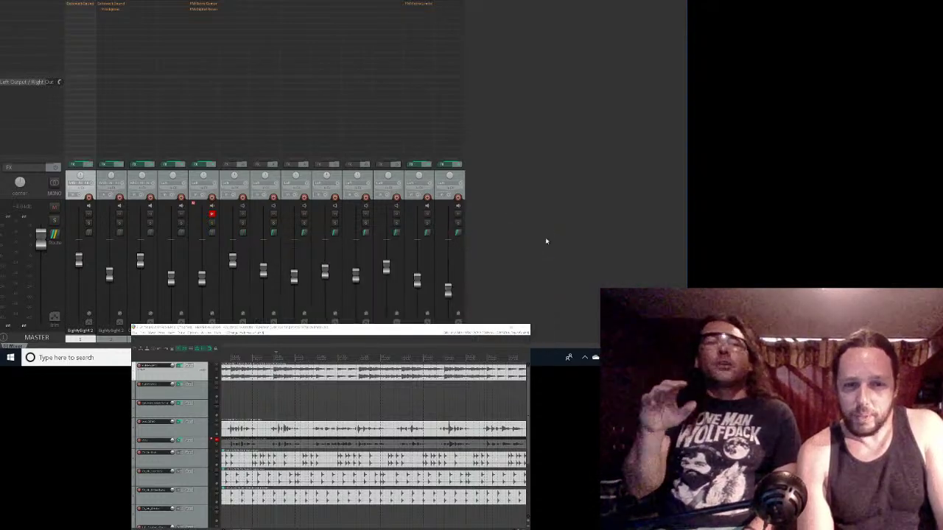
click(274, 234)
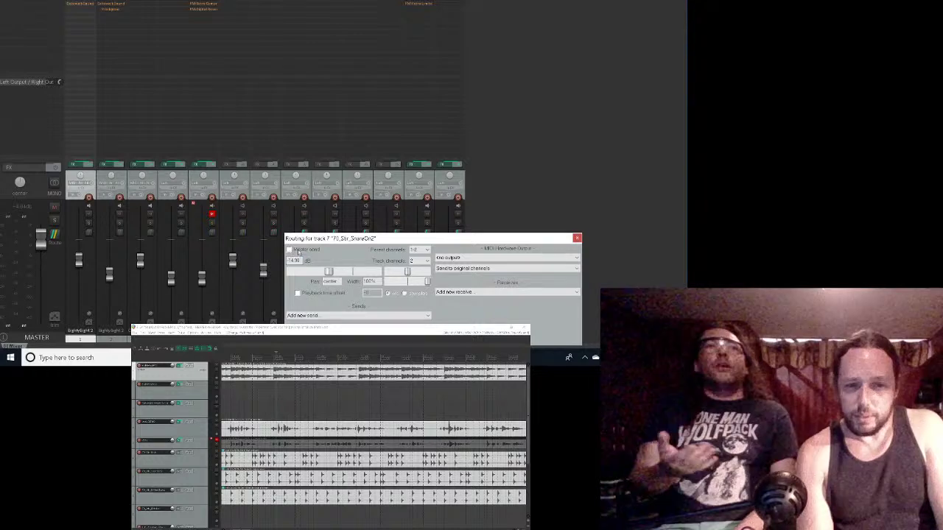
click(577, 238)
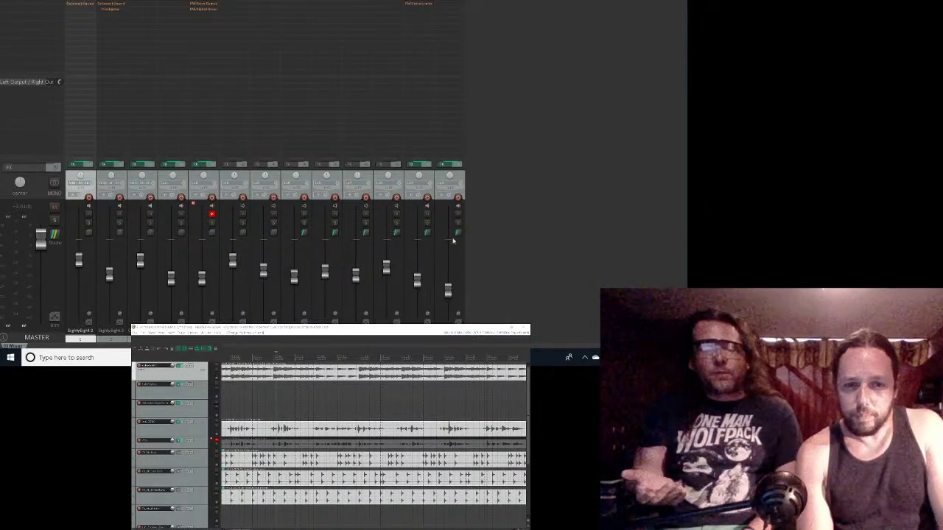
Step: Disable the master send in the routing of the hi-hat and ride bell tracks 8 and 9, closing each routing window
click(304, 233)
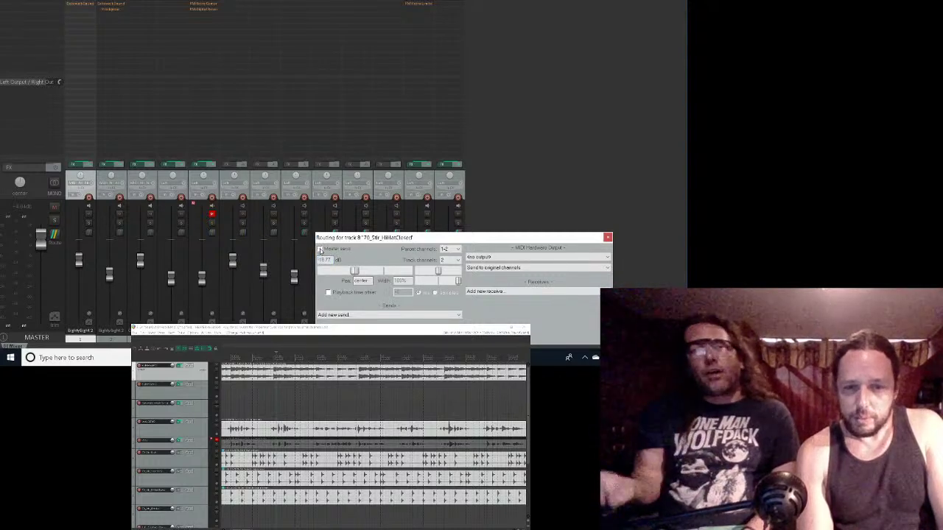
click(608, 237)
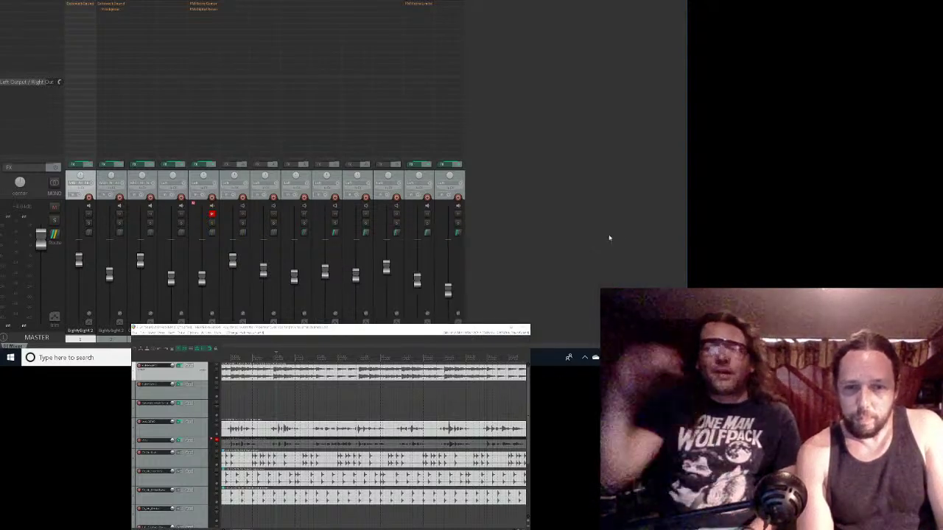
click(333, 234)
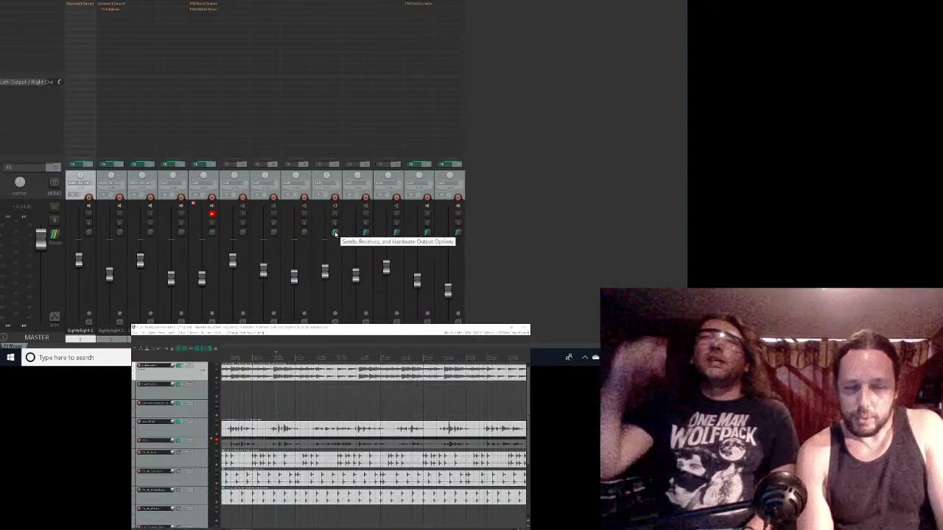
click(350, 249)
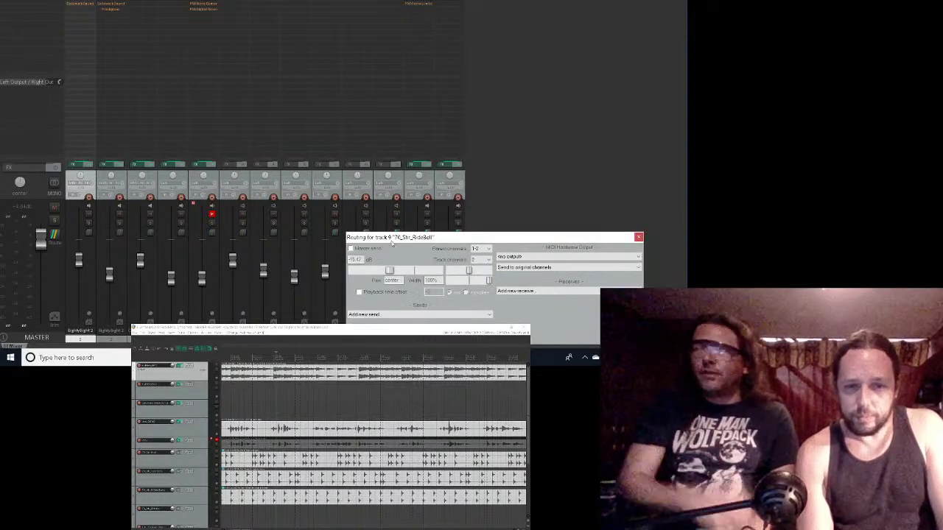
click(639, 237)
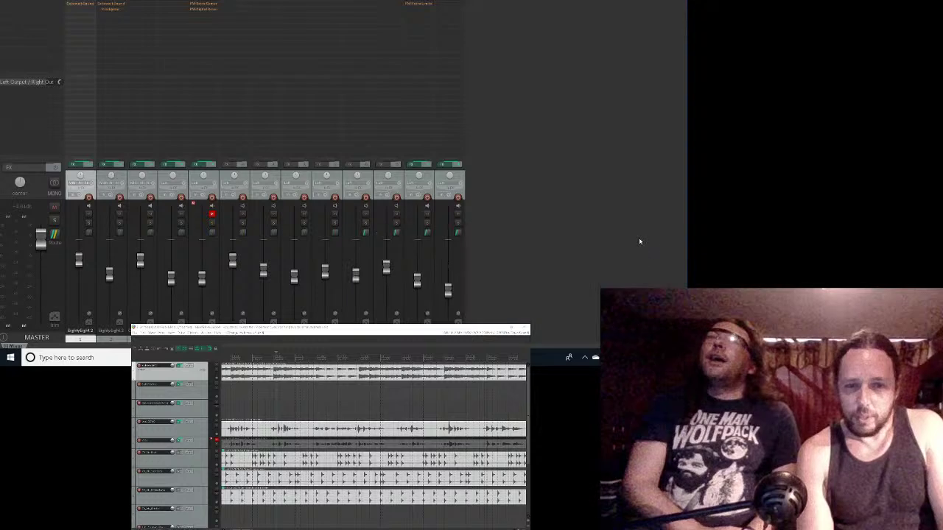
Step: Disable the master send in the routing of the brushes tracks 10 and 11, closing each routing window
click(363, 235)
click(380, 250)
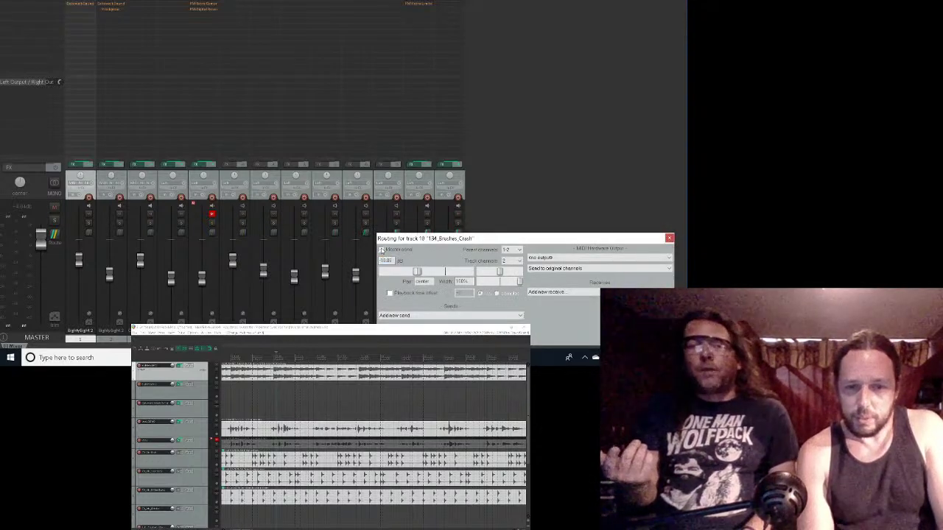
click(668, 238)
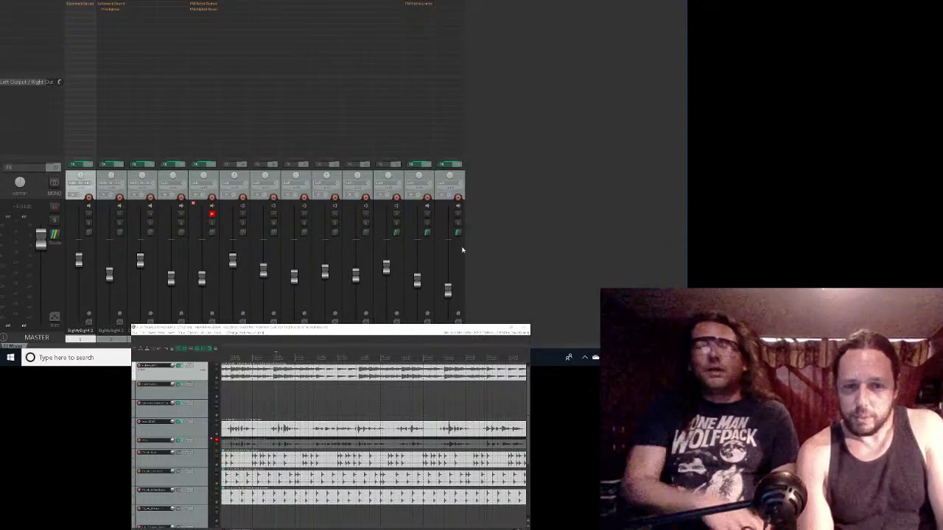
click(396, 232)
click(393, 249)
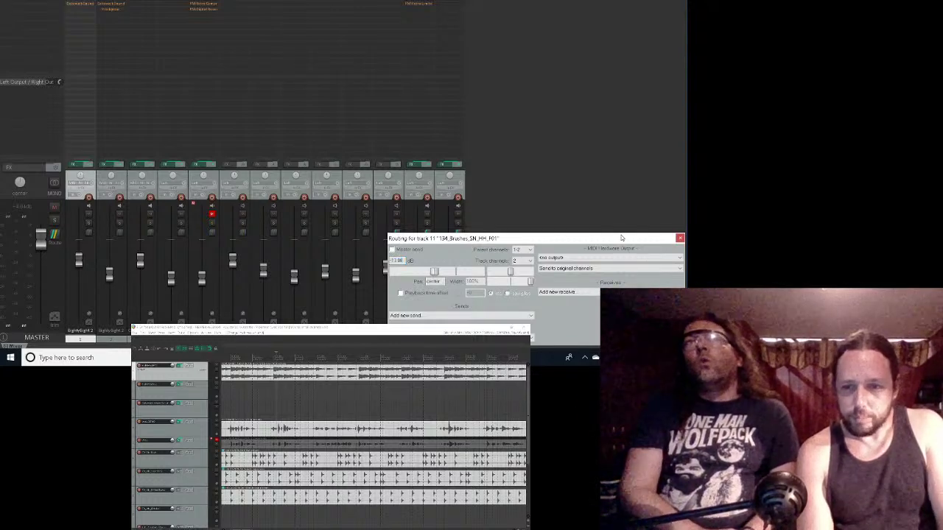
click(679, 238)
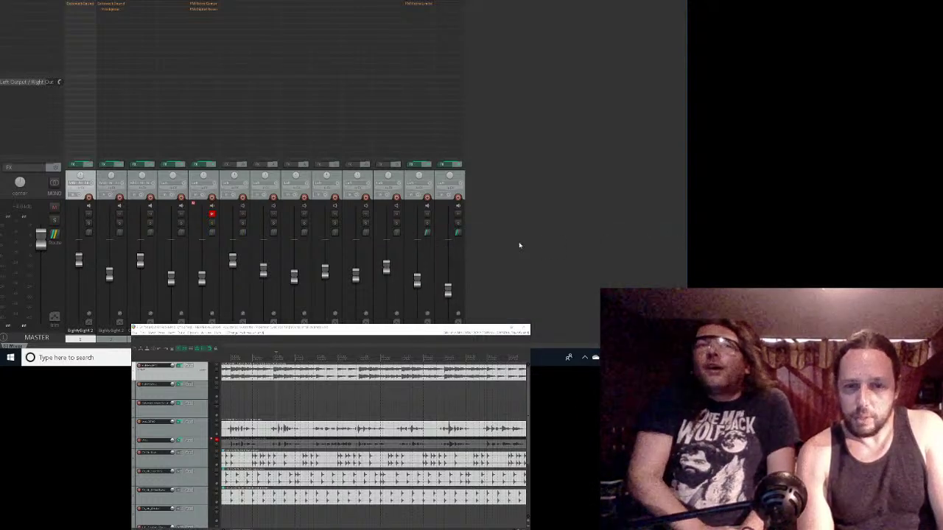
Step: Disable the master send in the routing of the bass and acoustic guitar tracks 12 and 13, closing each routing window
click(427, 232)
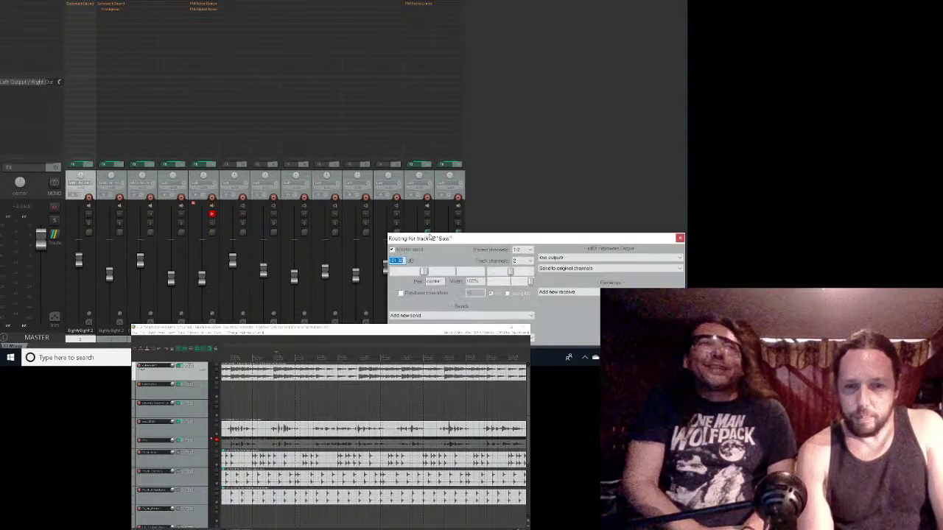
click(391, 249)
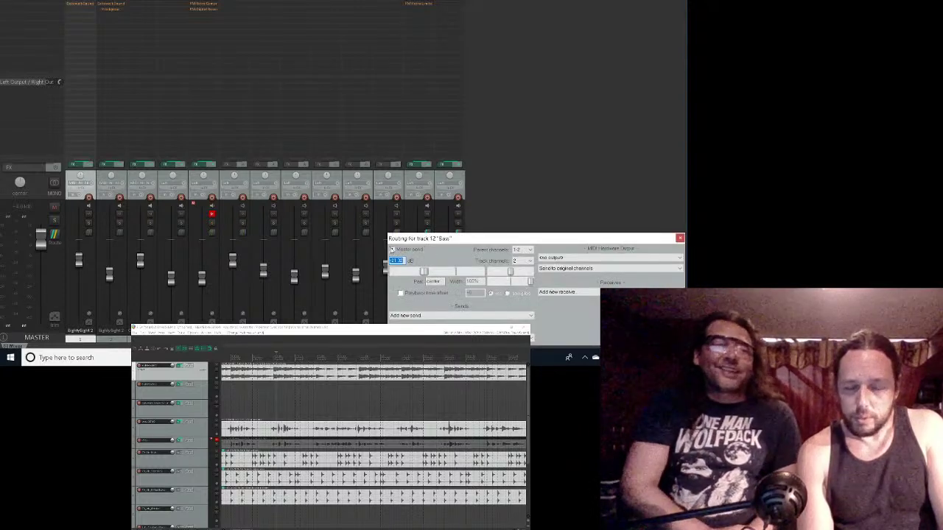
click(680, 241)
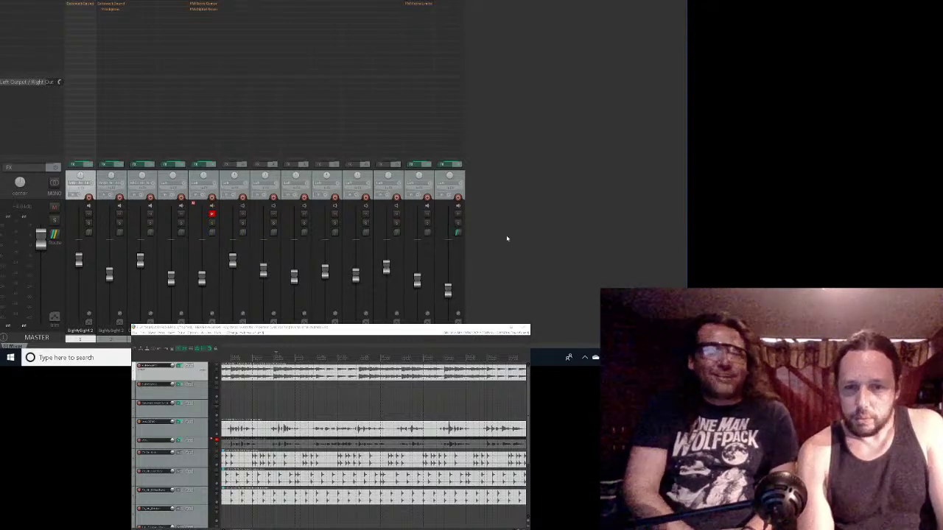
click(456, 233)
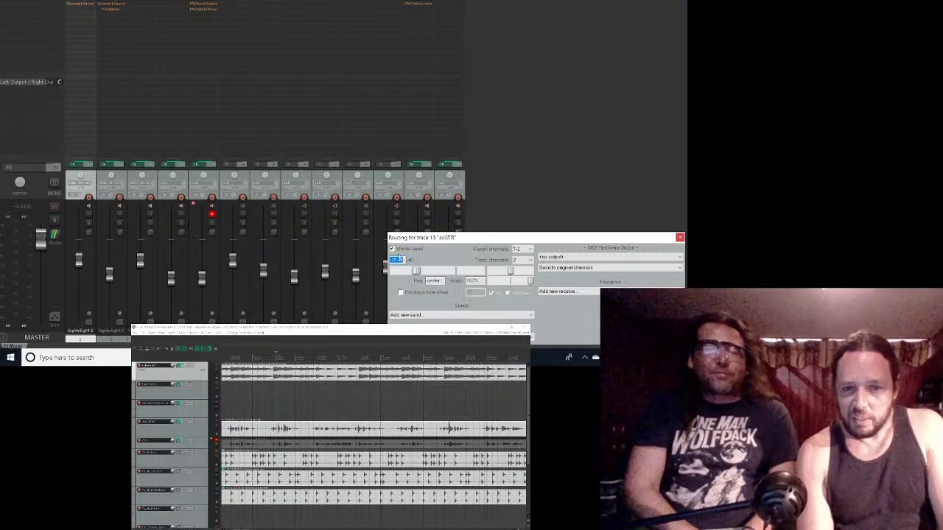
click(391, 249)
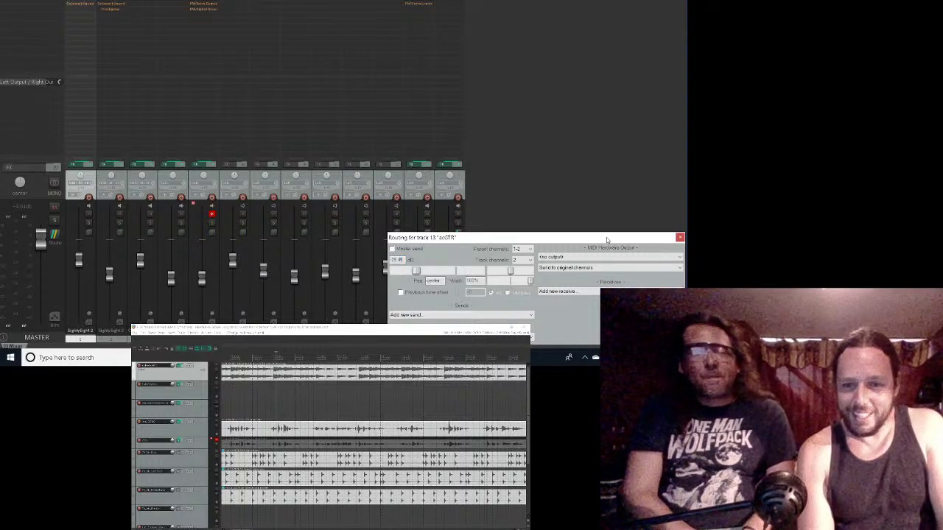
click(679, 238)
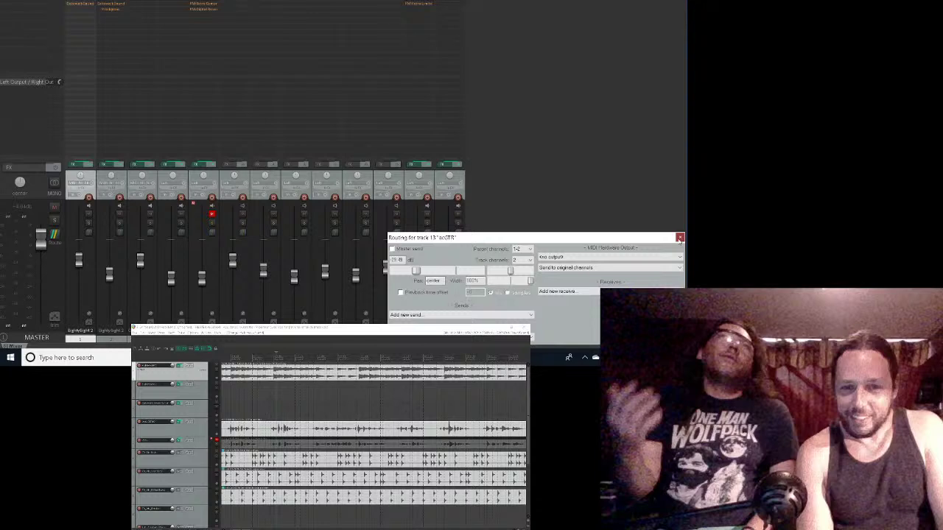
click(679, 238)
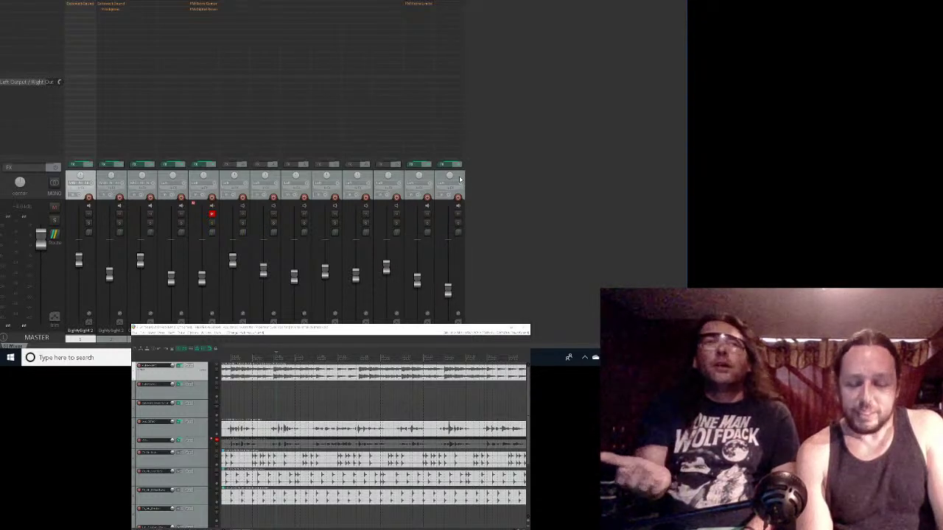
Step: Insert two new tracks after the acoustic guitar track 13
right_click(460, 179)
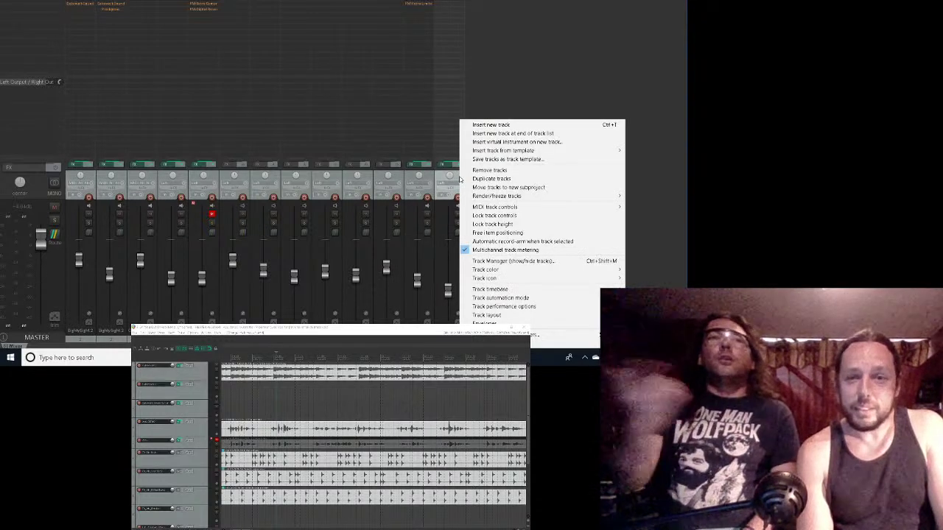
click(490, 125)
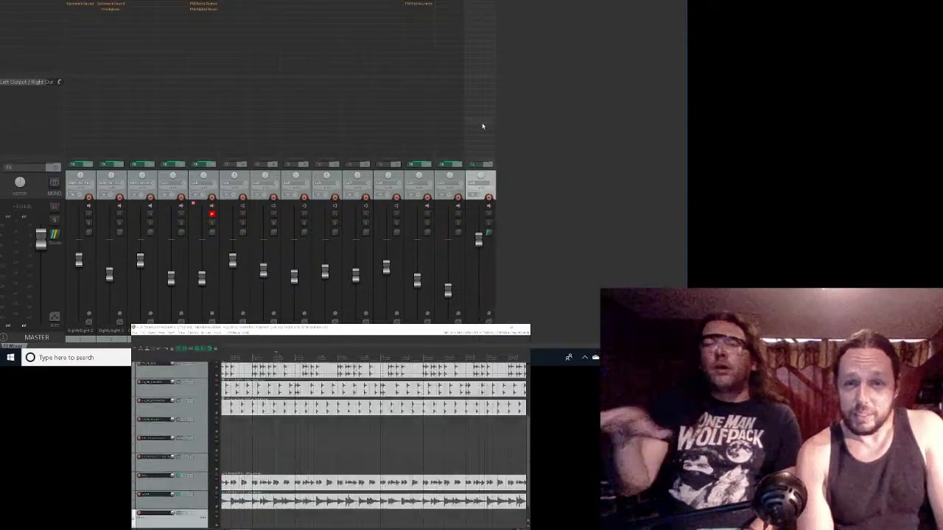
right_click(491, 179)
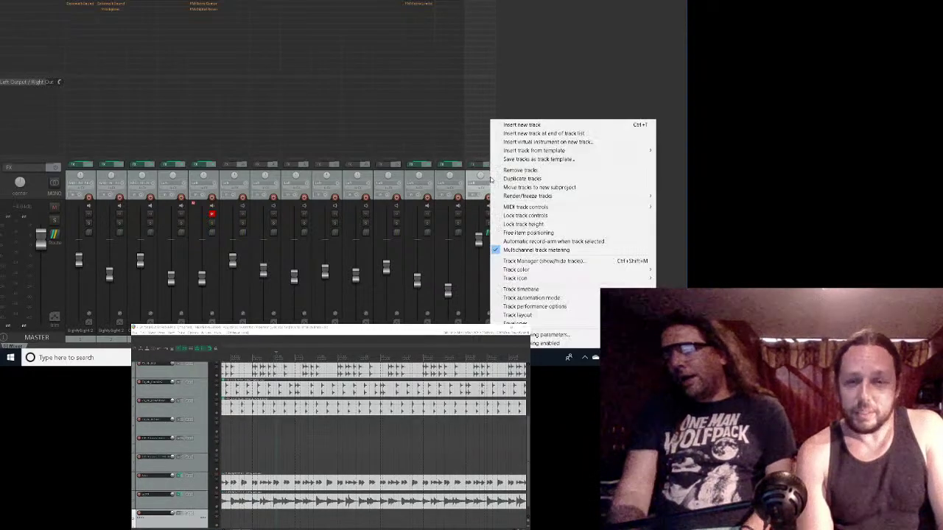
click(513, 126)
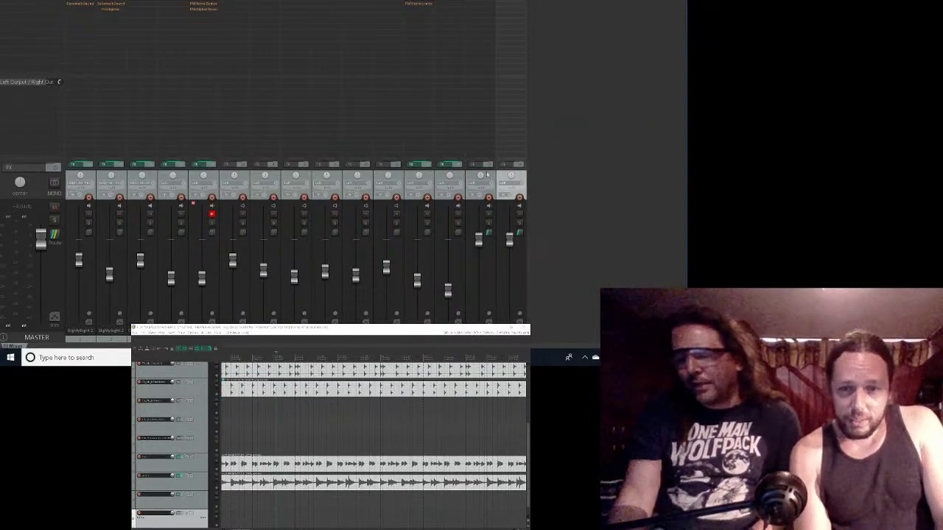
Step: Disable the master send of the new track 14, and play the project briefly to check the routing
click(488, 234)
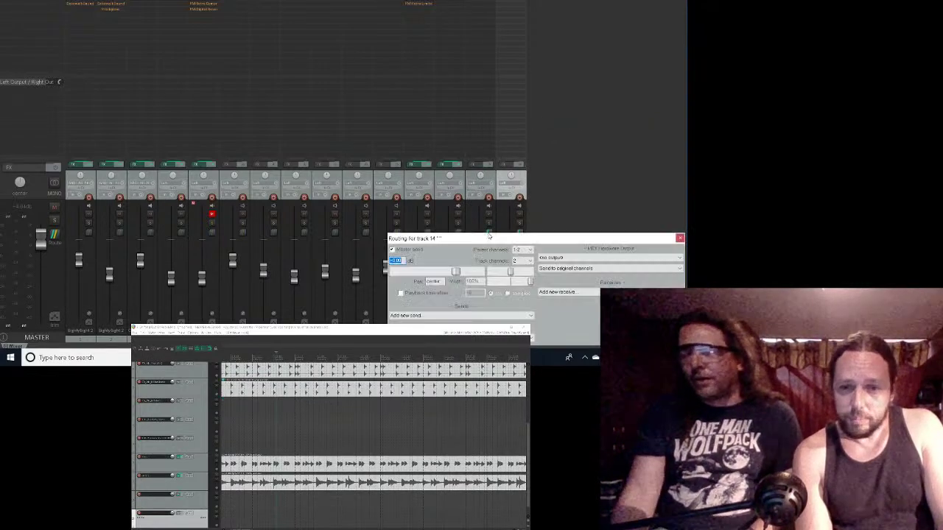
click(391, 251)
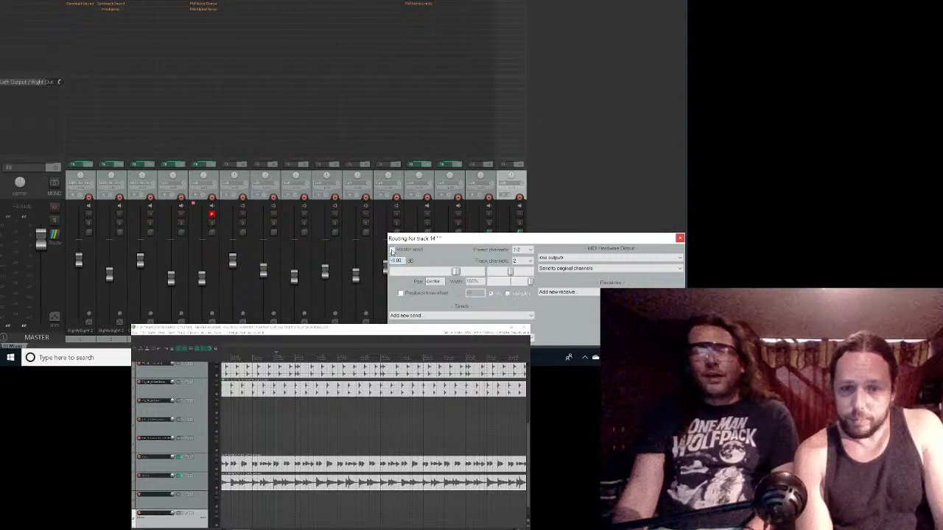
click(677, 238)
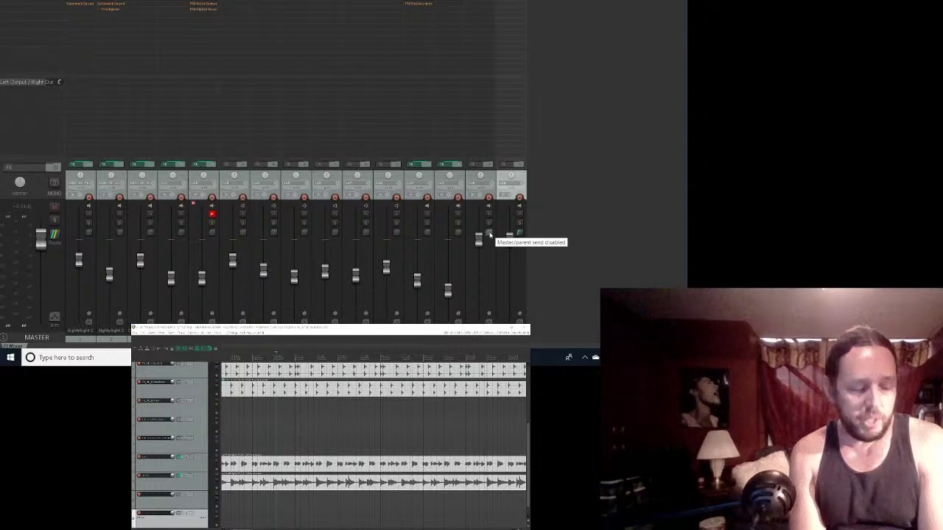
key(space)
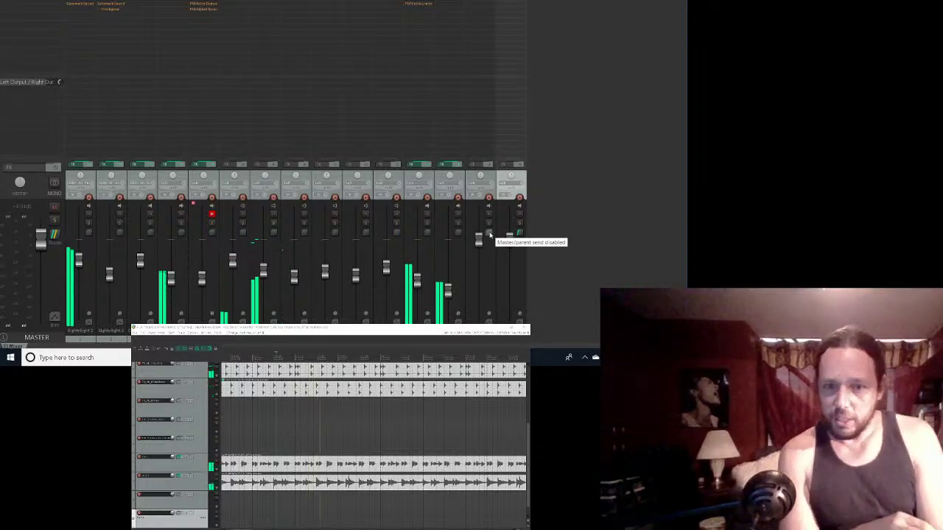
key(space)
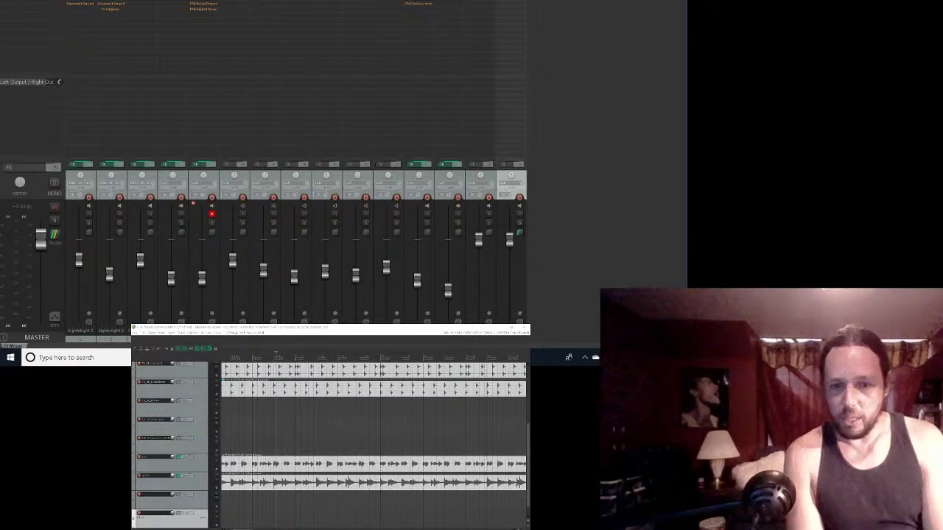
Step: Name track 14 AuxMaster, and select the new track 15
click(134, 501)
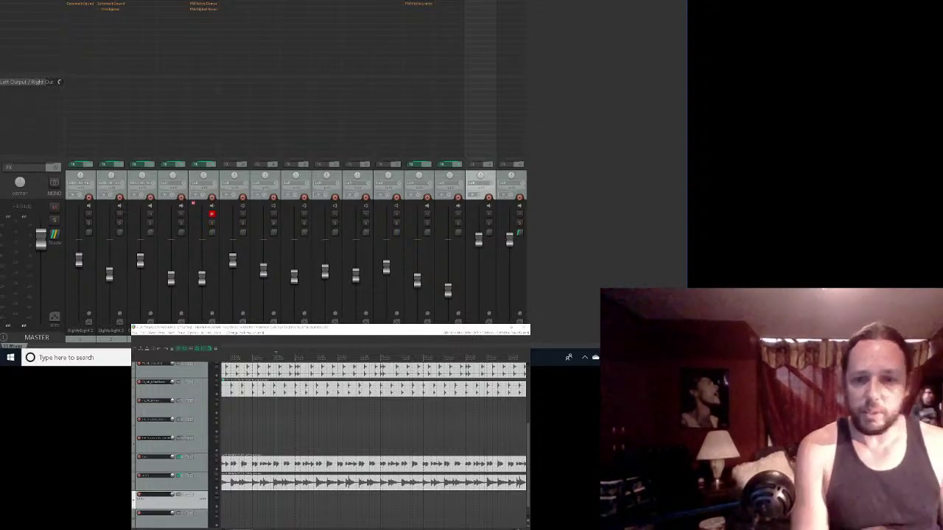
click(518, 175)
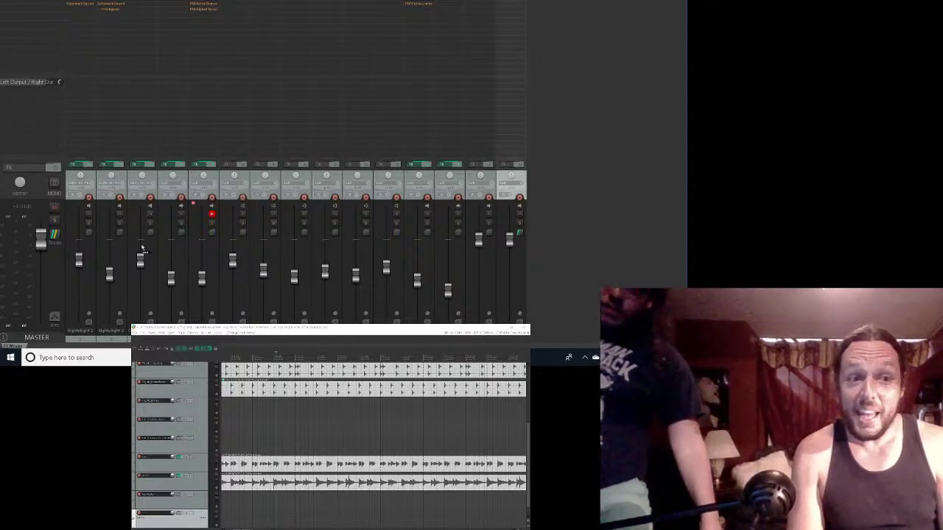
Step: Add receives from all tracks to the AuxMaster track 14 in its routing window
click(89, 233)
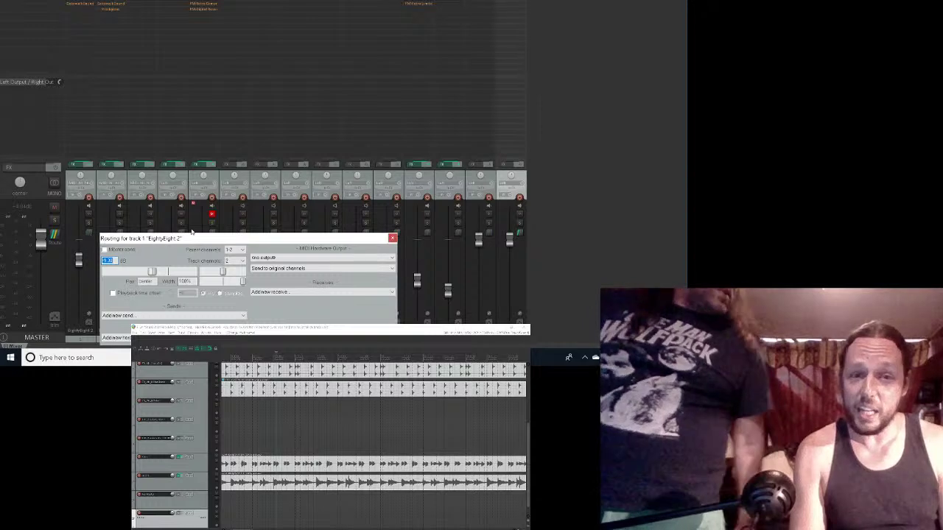
click(393, 237)
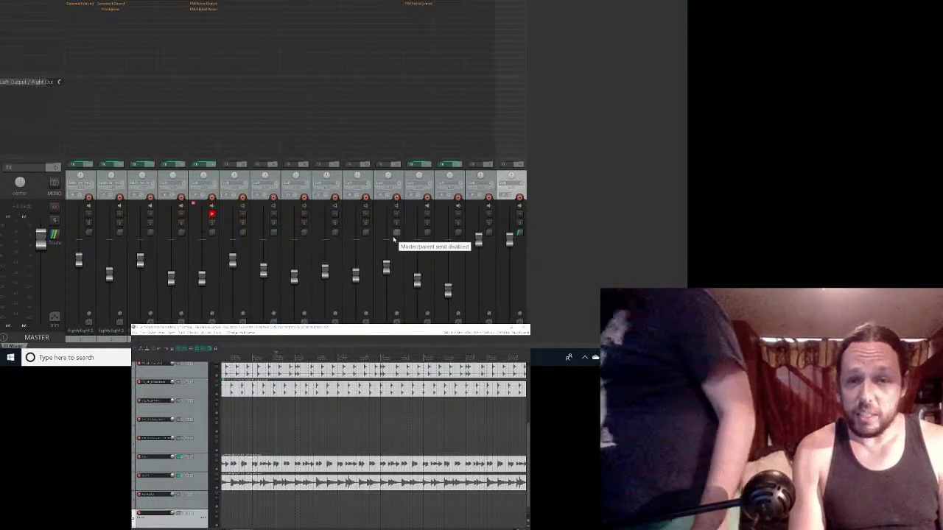
click(490, 234)
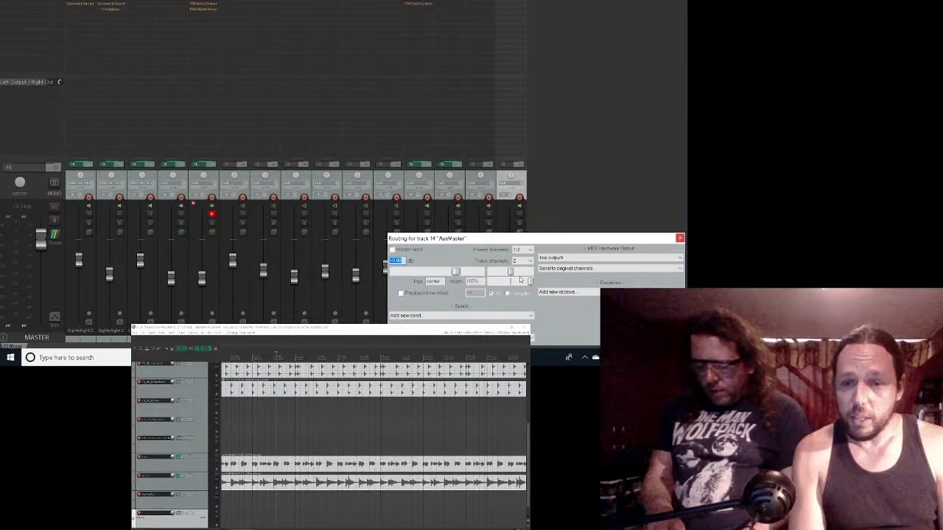
click(557, 291)
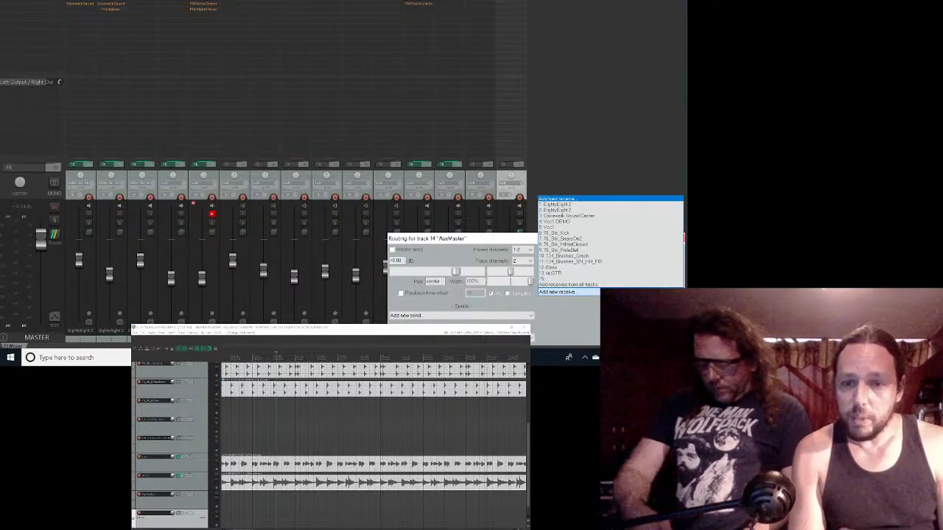
click(645, 286)
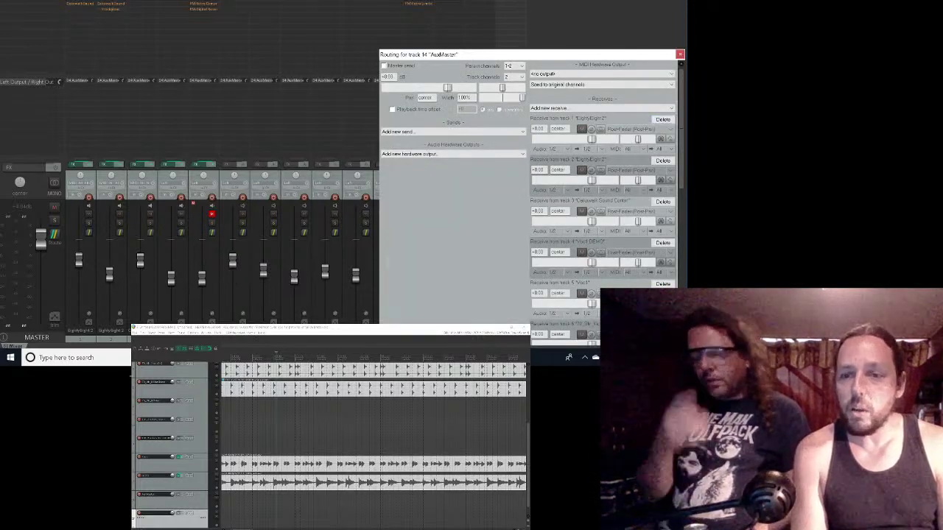
Step: Delete AuxMaster's receive from track 15, close its routing window, and play the project briefly to check the signal flow
drag(682, 165, 682, 265)
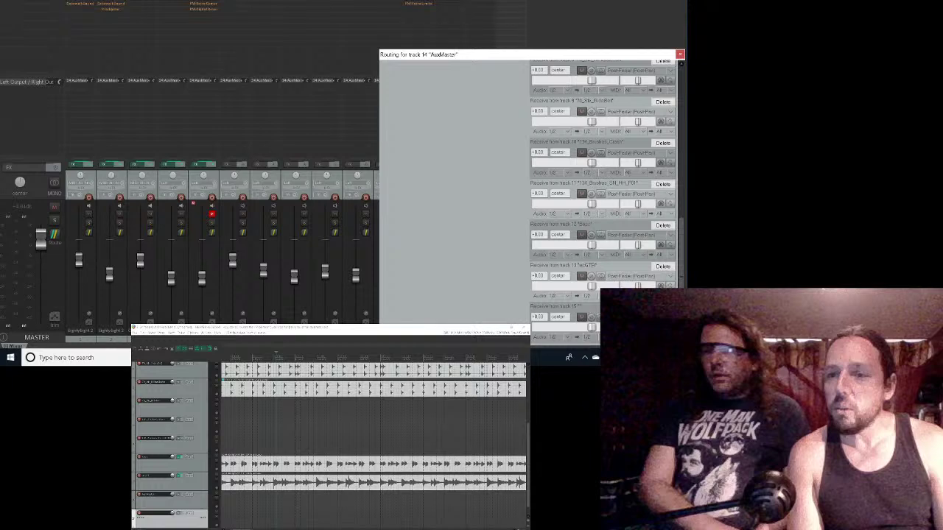
click(662, 307)
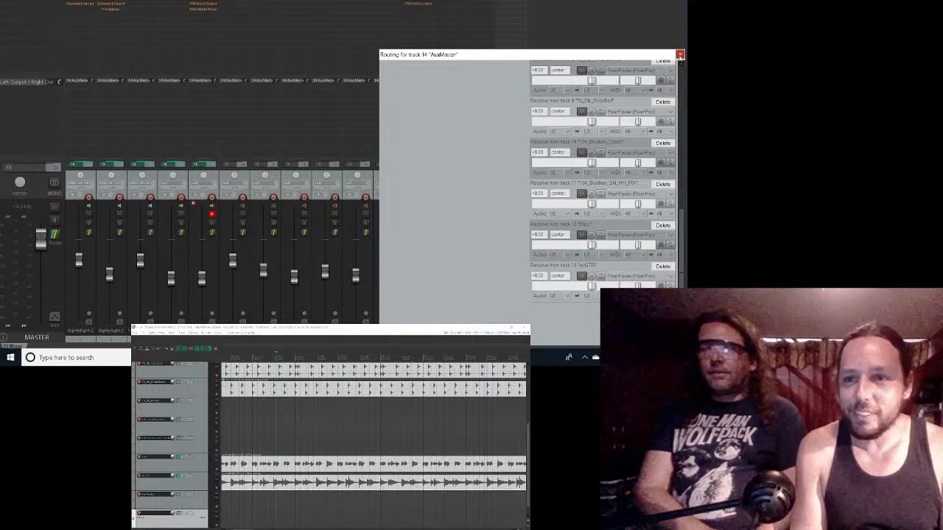
click(680, 55)
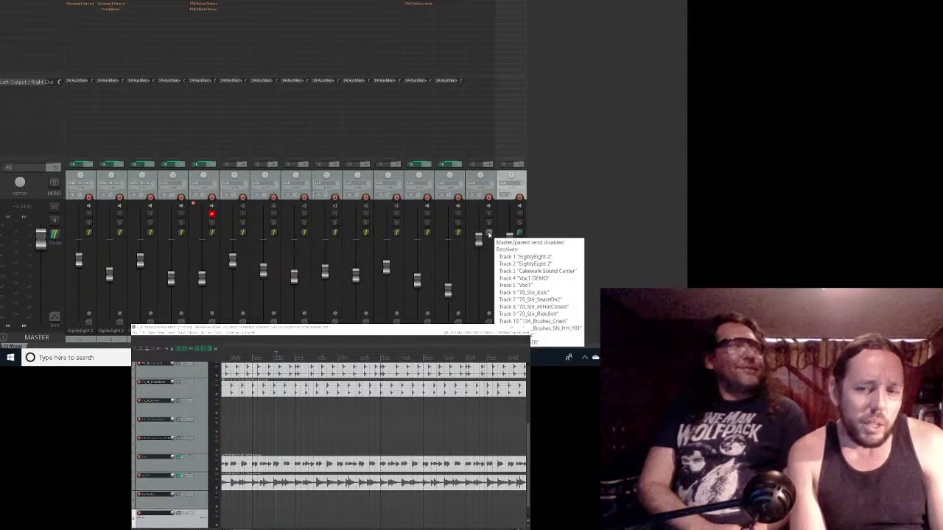
key(space)
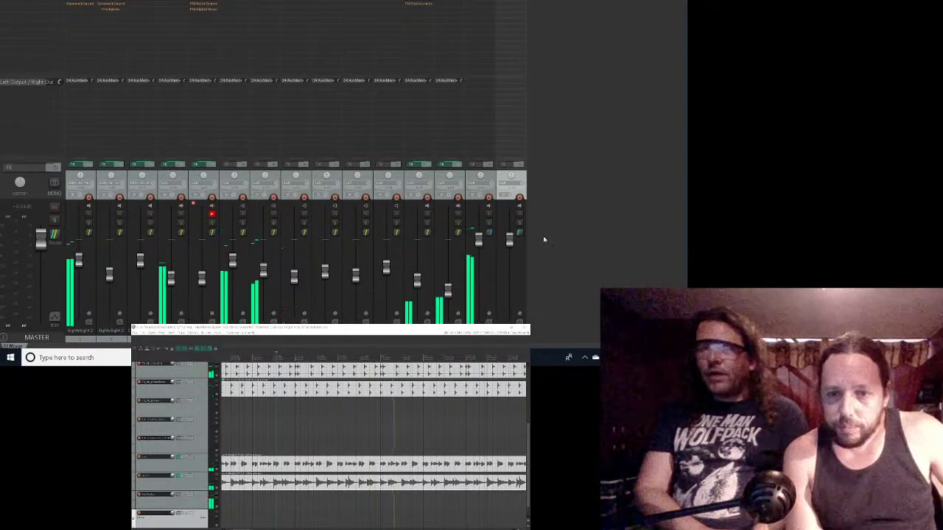
key(space)
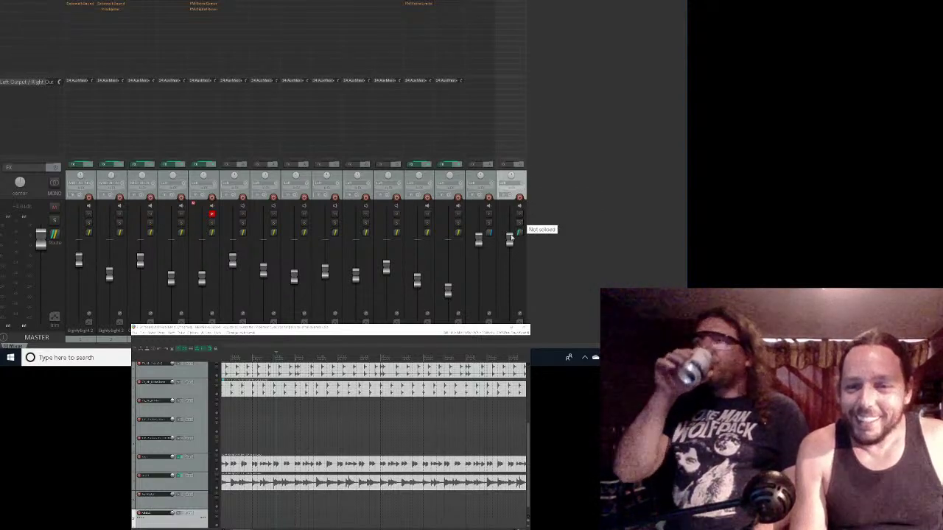
Step: Route the AuxMaster track to the MixBUS track 15 with a send, and play the project briefly to check it
mouse_move(491, 234)
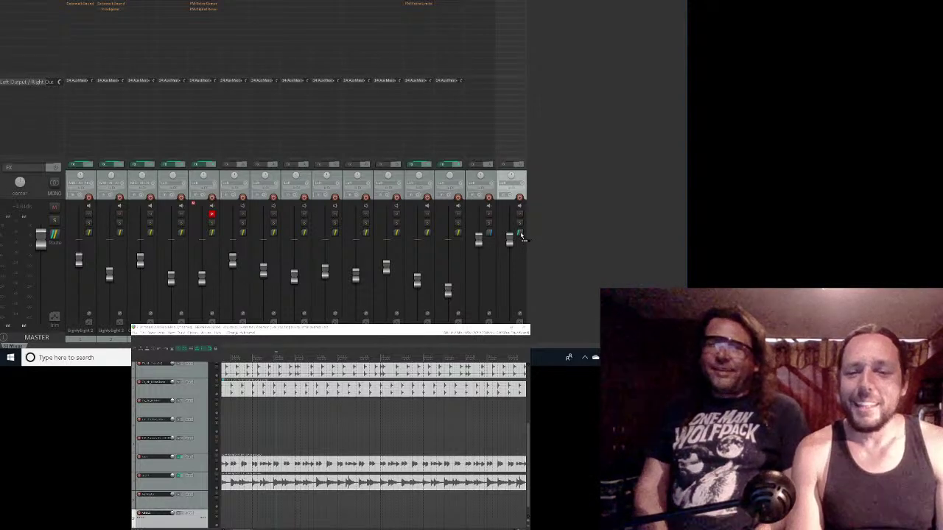
click(521, 236)
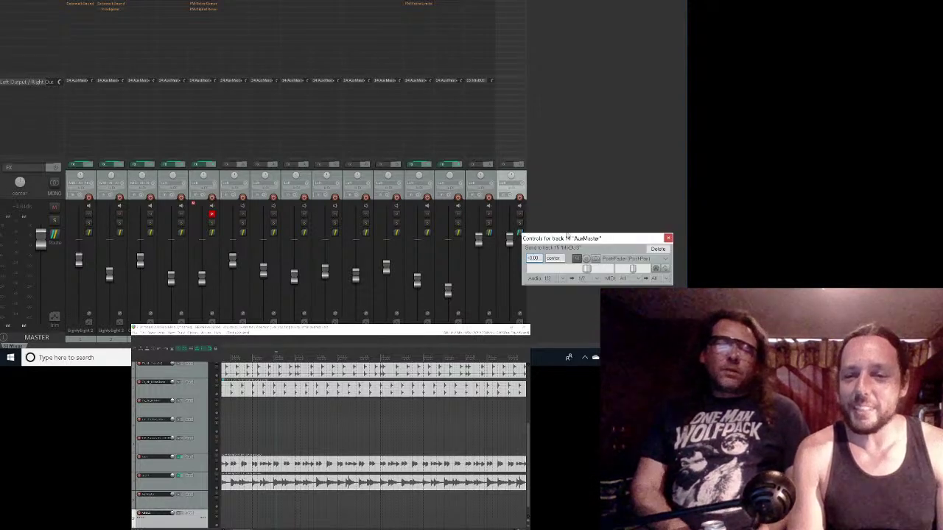
click(668, 240)
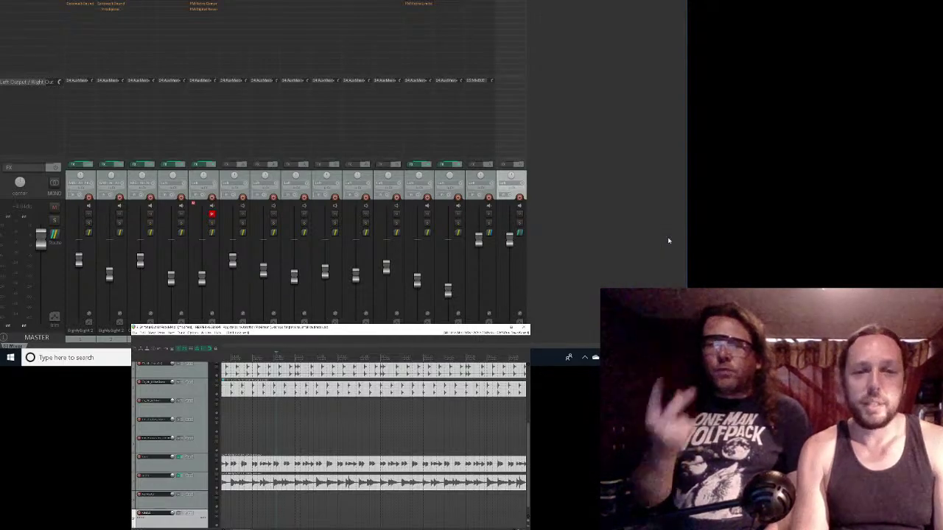
key(space)
key(space)
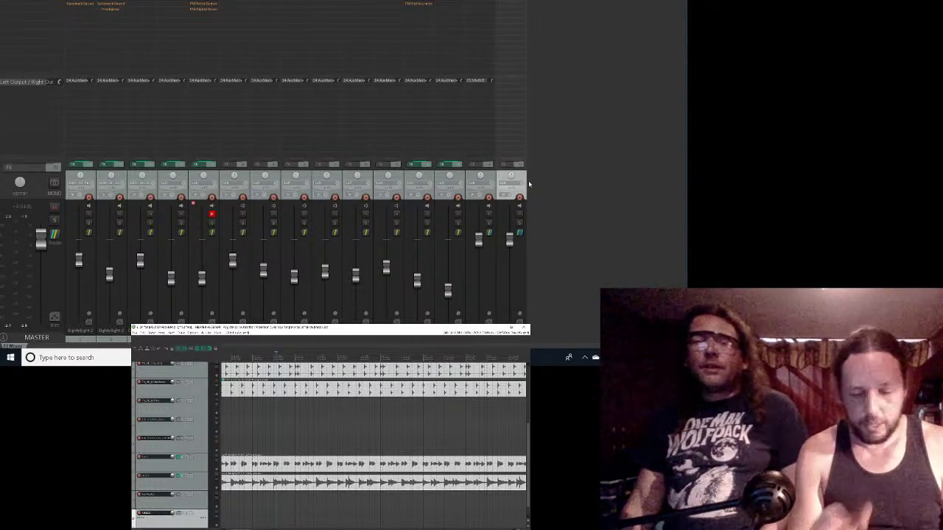
Step: Add the iZotope VST3 Relay plugin to the EightyEight 2 track 1, and close its plugin window
double_click(83, 12)
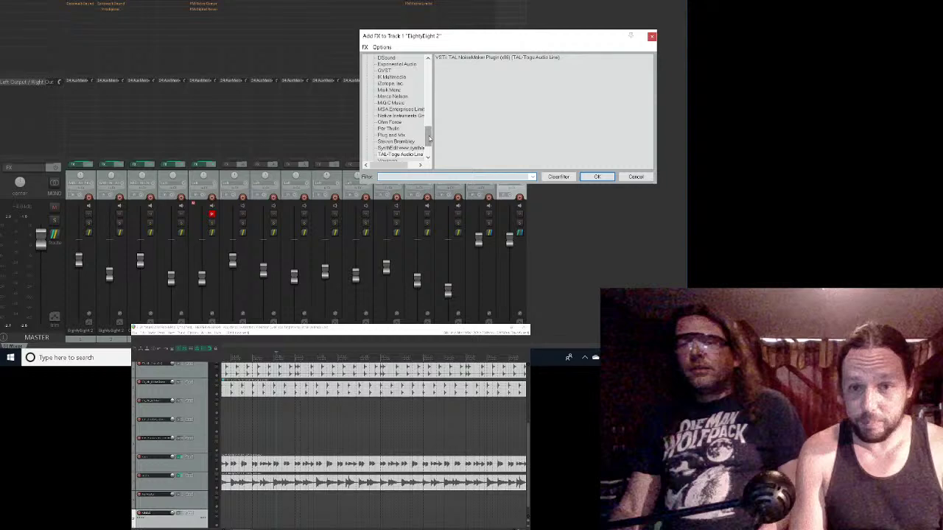
drag(430, 138, 433, 67)
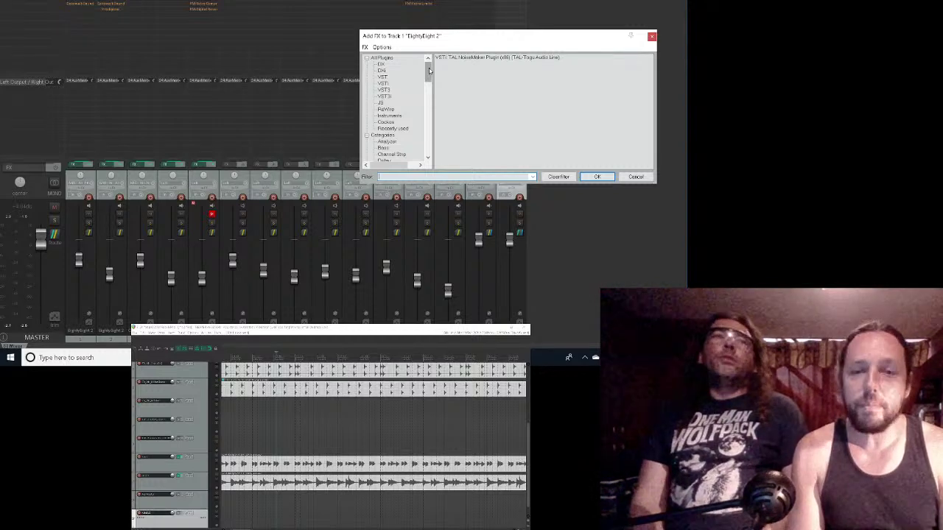
drag(427, 70, 429, 116)
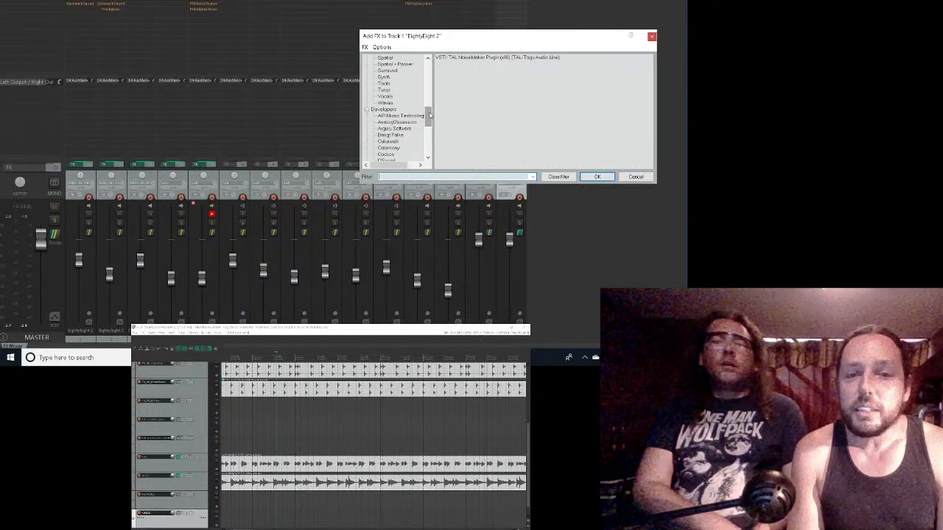
drag(430, 114, 429, 124)
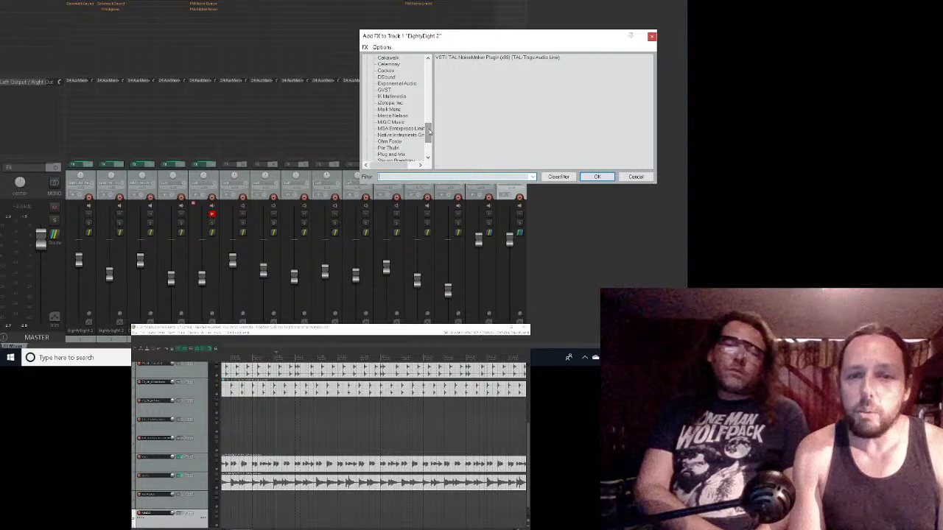
click(397, 104)
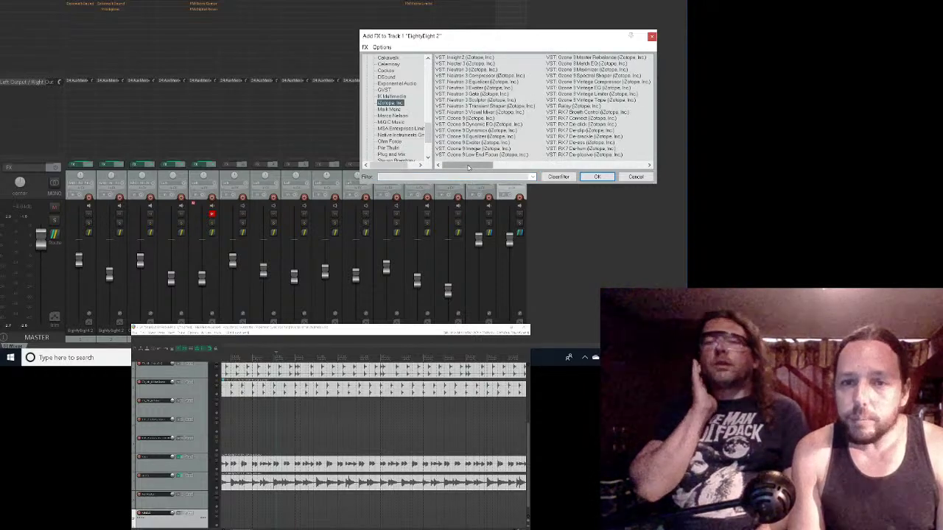
drag(468, 167, 589, 148)
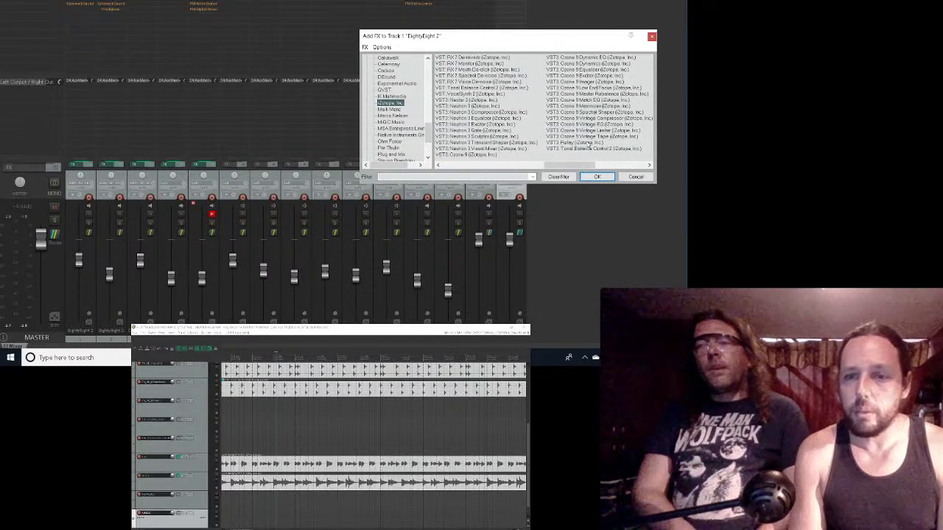
click(588, 143)
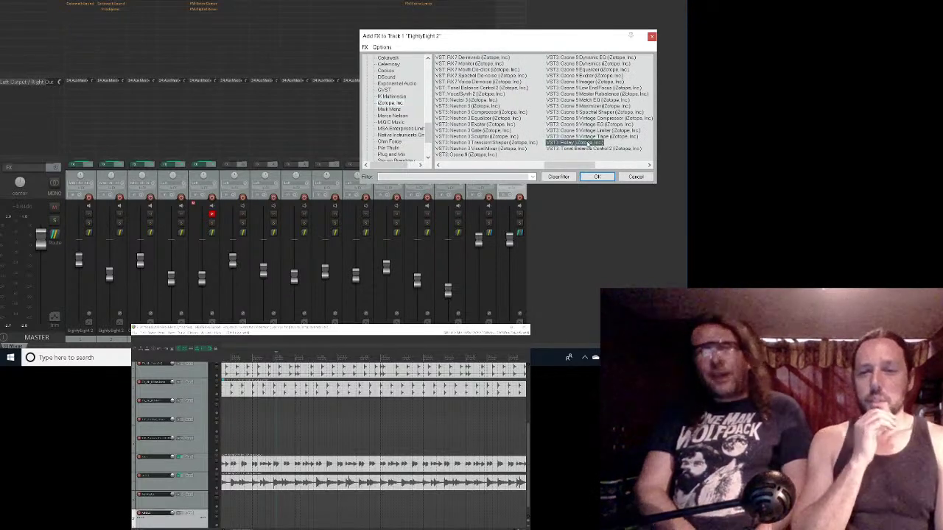
double_click(589, 144)
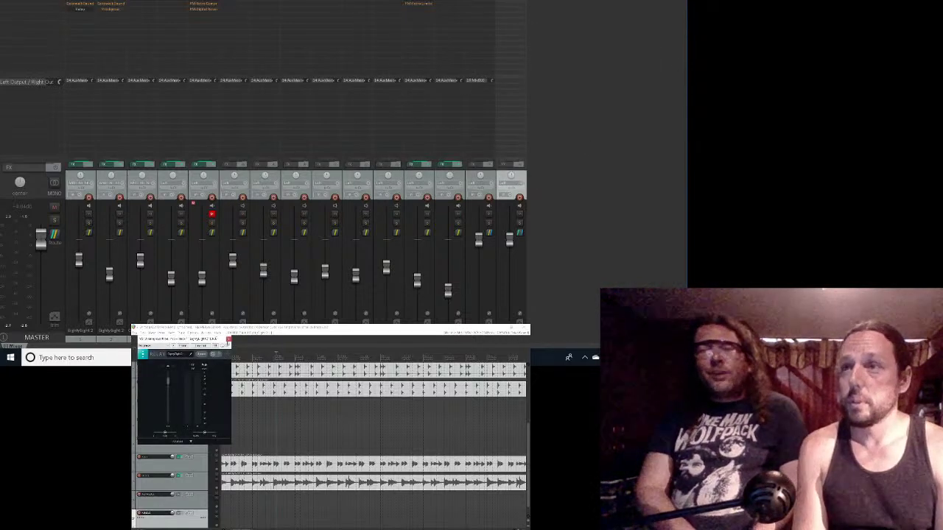
click(228, 344)
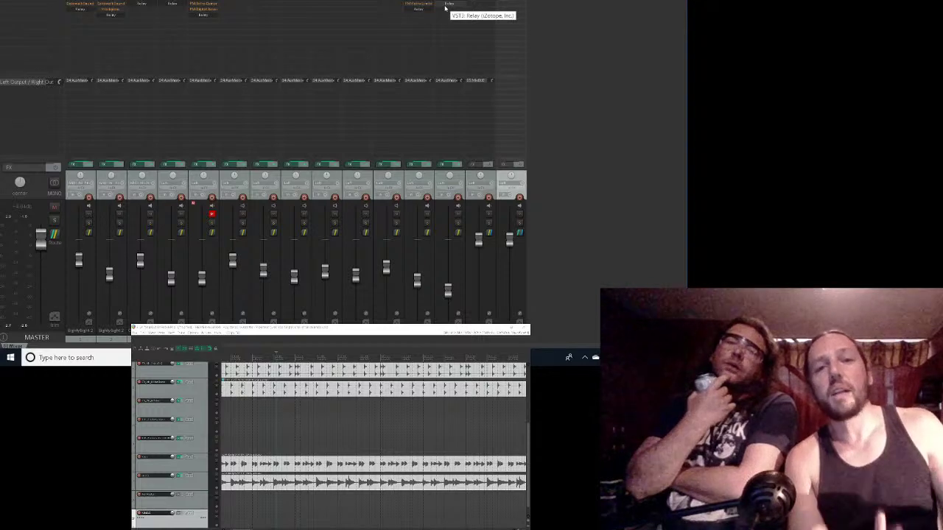
Step: Add the iZotope VST3 Neutron 3 Visual Mixer plugin to the MixBUS track 15
click(507, 165)
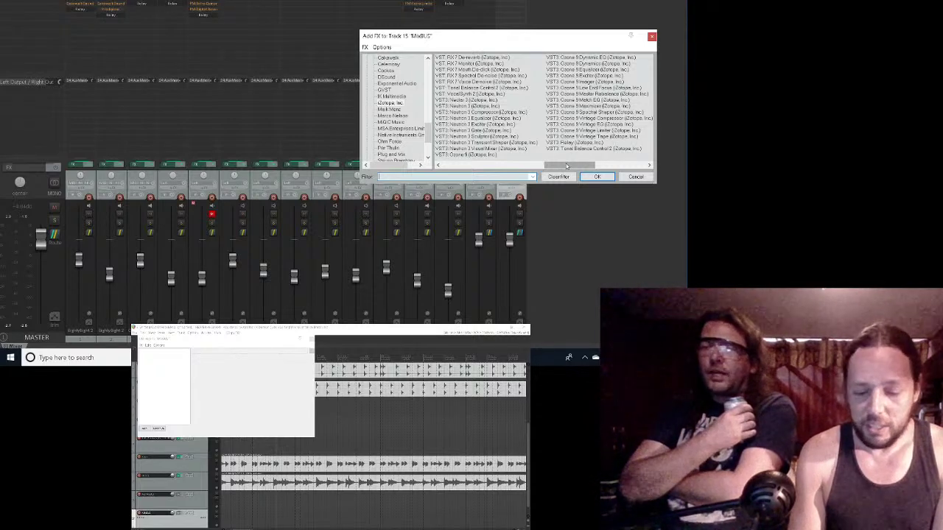
mouse_move(566, 166)
mouse_down()
mouse_move(590, 166)
mouse_move(565, 166)
mouse_up()
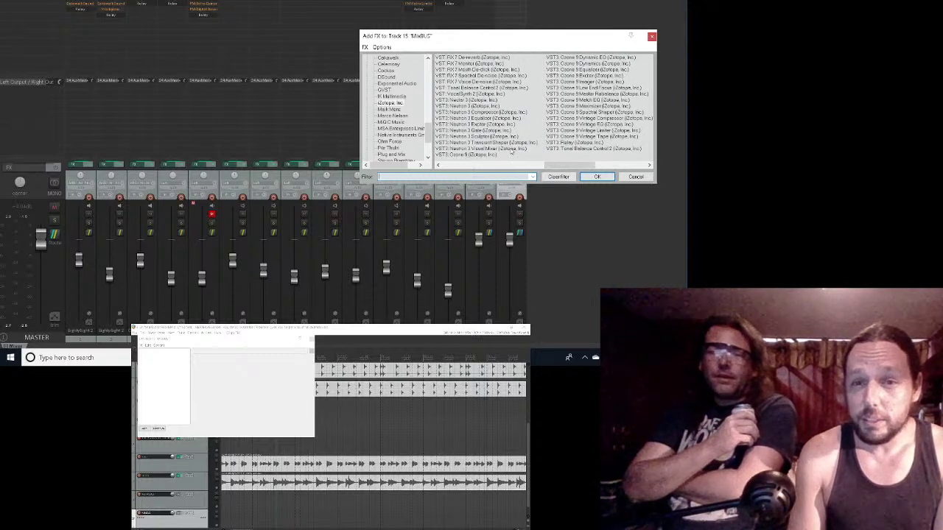
click(512, 150)
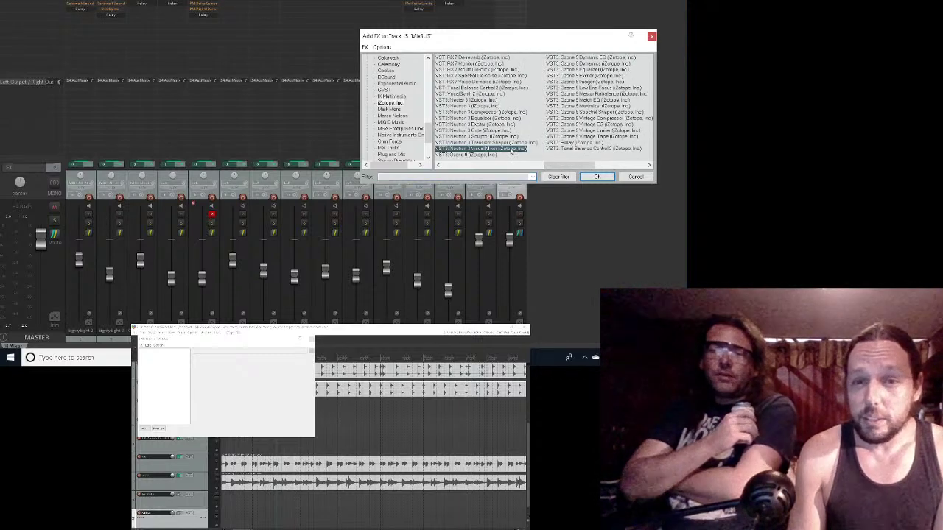
click(595, 177)
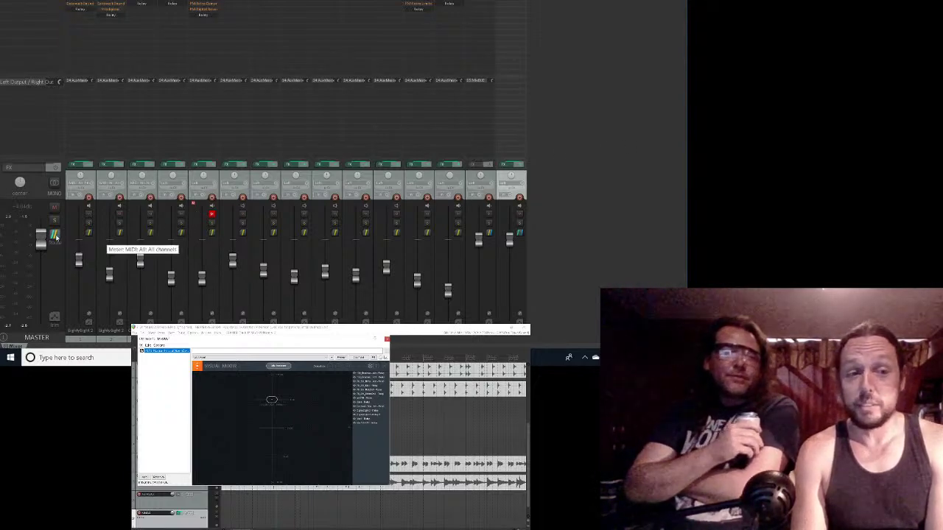
Step: Select all tracks and reset their faders to the default volume, and lower the master fader to about -15.5 dB
mouse_move(43, 237)
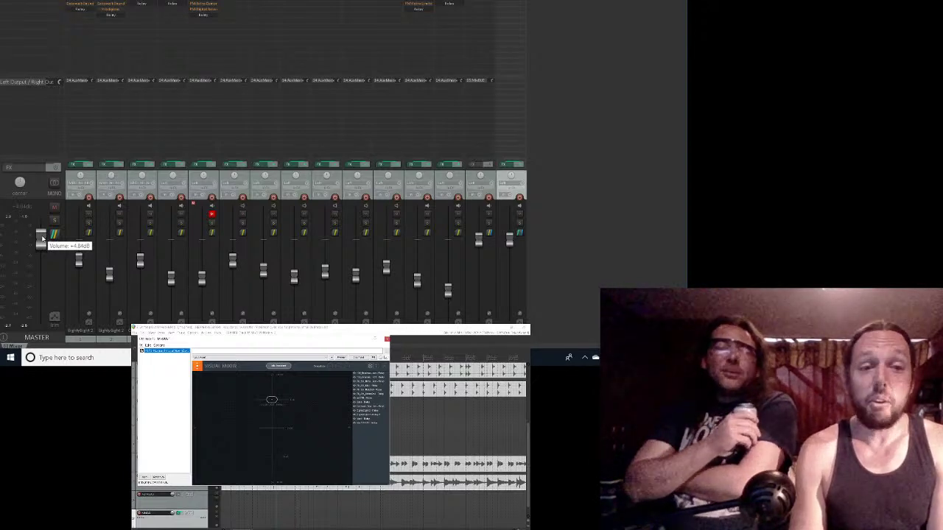
drag(43, 237, 43, 266)
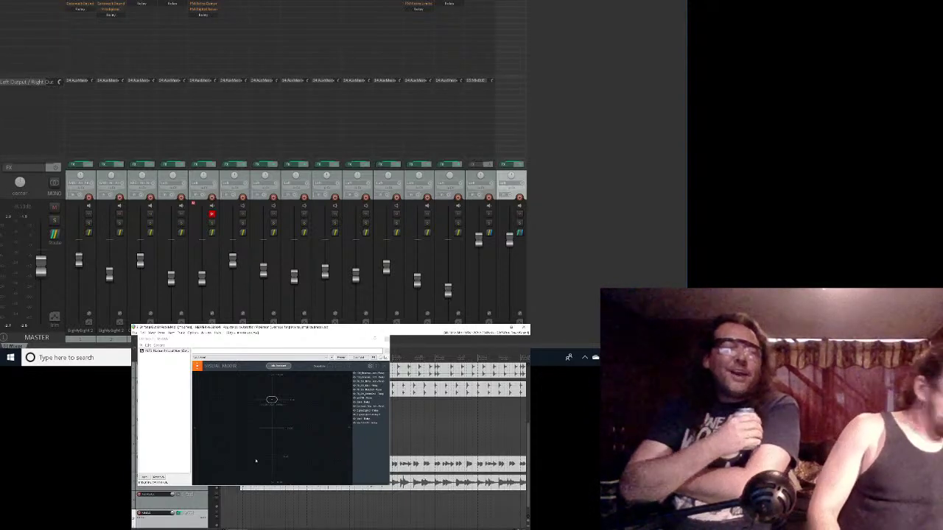
click(411, 176)
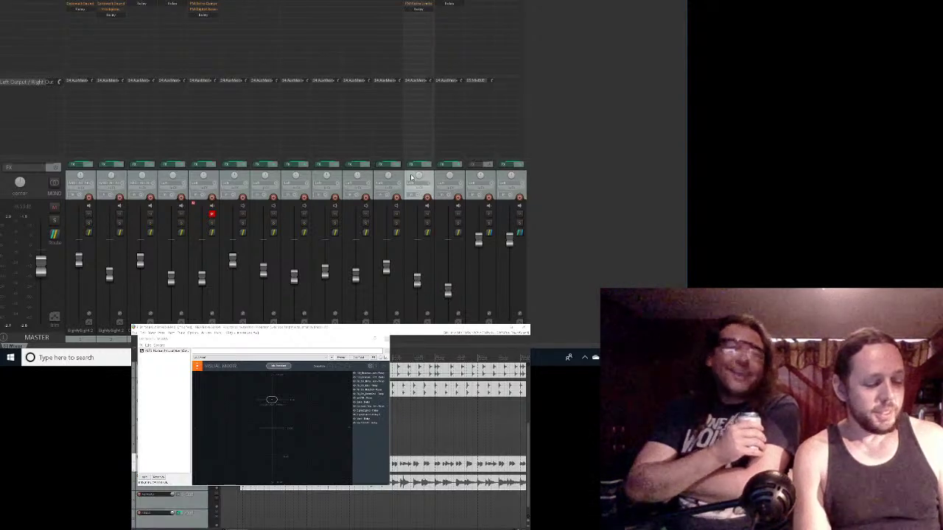
shift+click(411, 176)
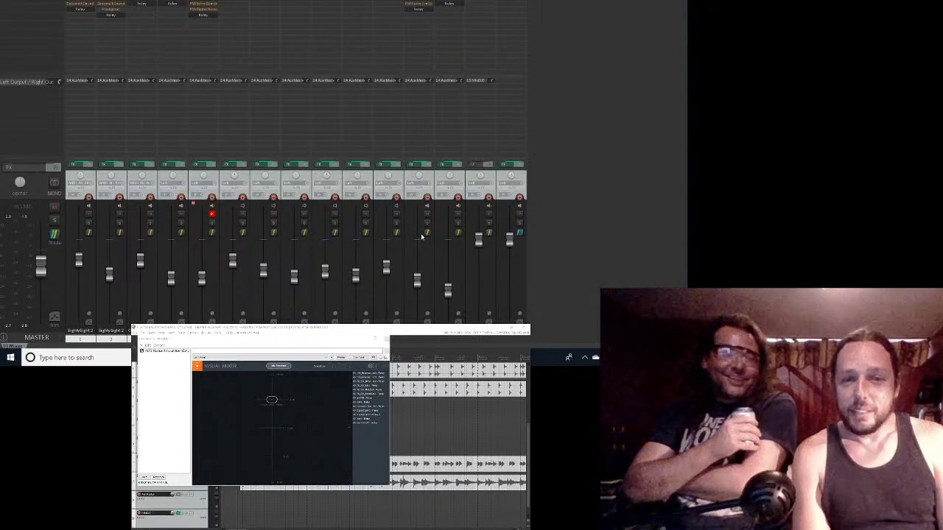
mouse_move(416, 282)
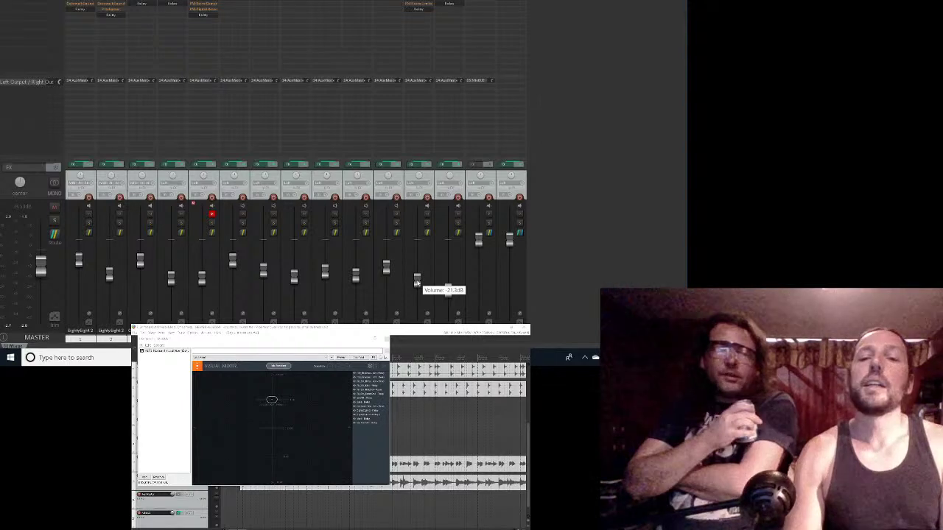
drag(416, 282, 417, 317)
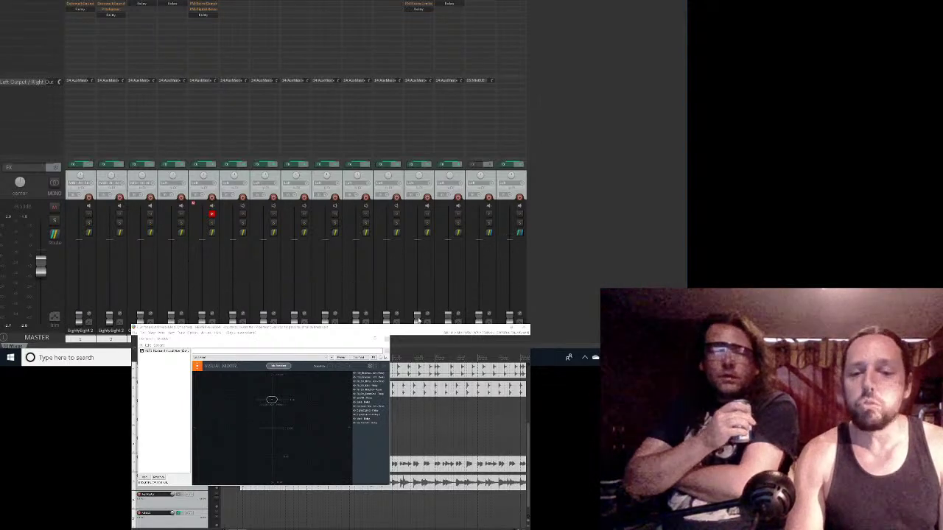
double_click(418, 318)
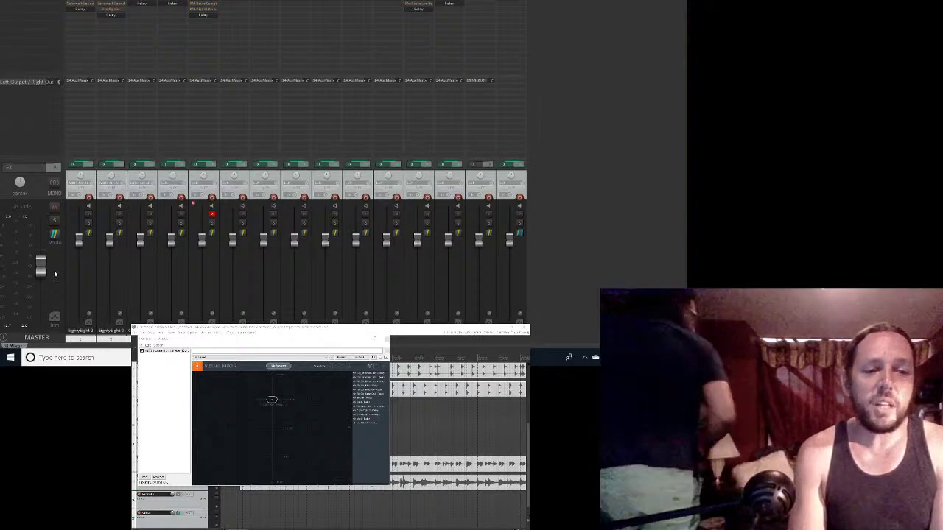
drag(40, 266, 41, 276)
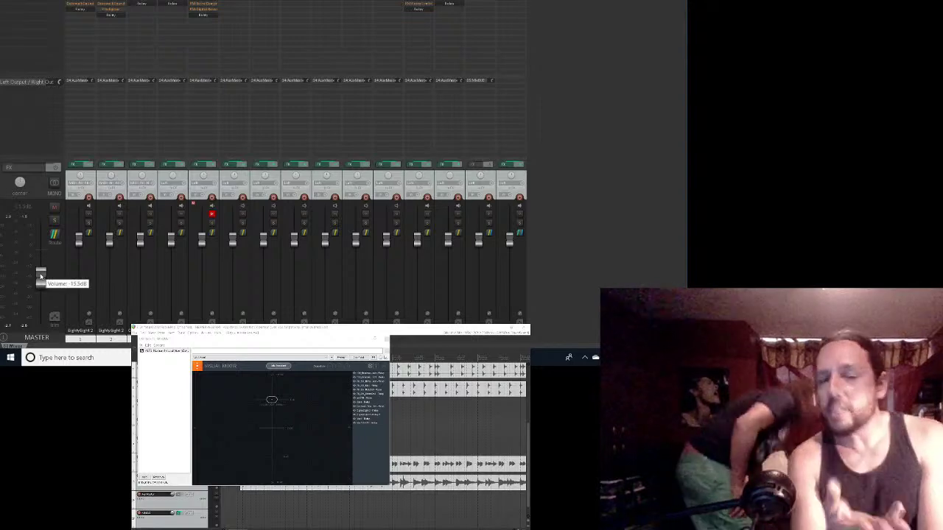
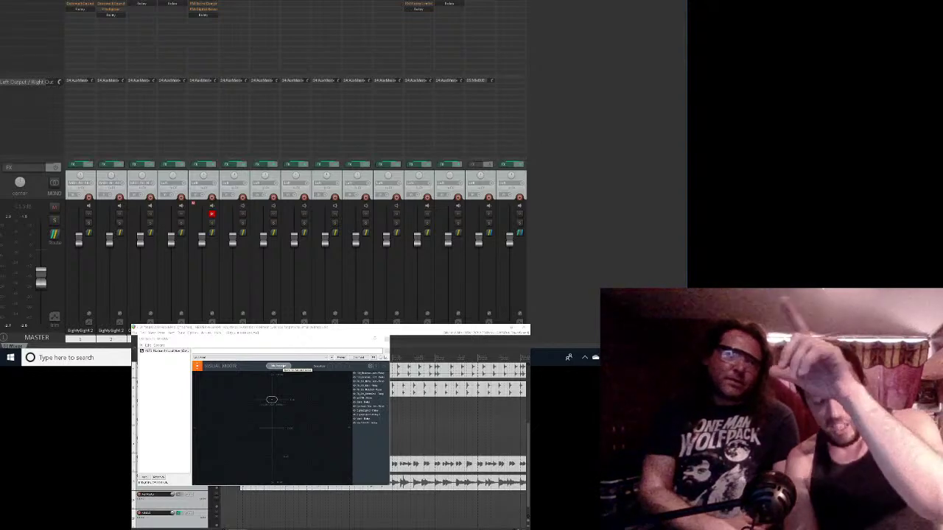
Step: Start Mix Assistant in the Visual Mixer, choose a vocal Relay as the mix focus, and begin its listening stage
click(283, 366)
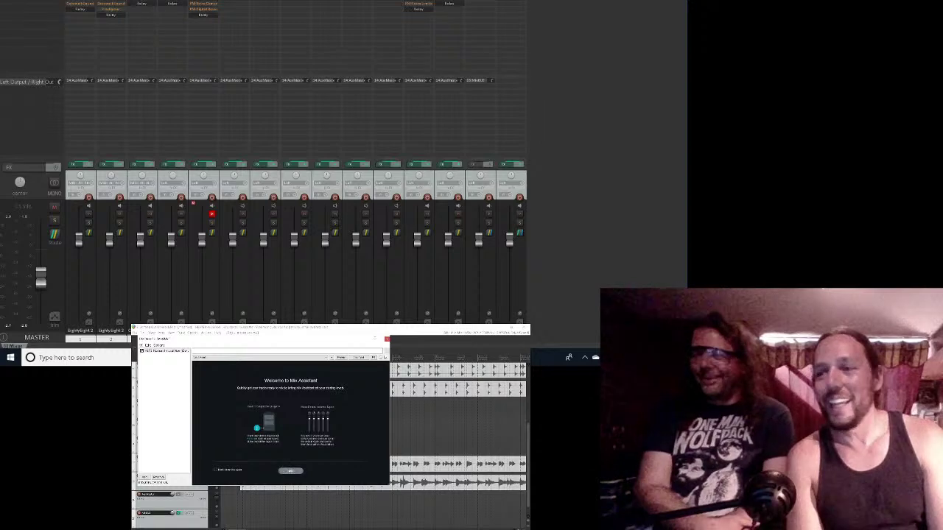
click(290, 470)
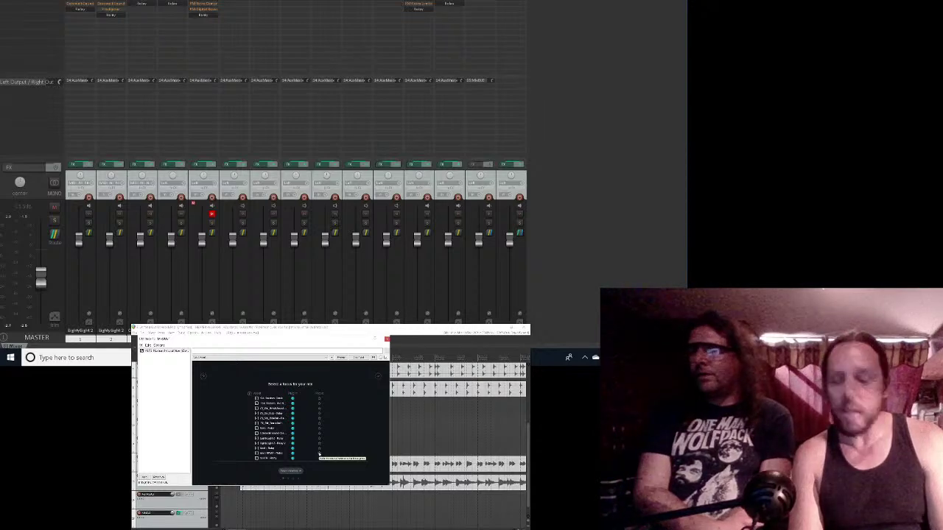
click(319, 454)
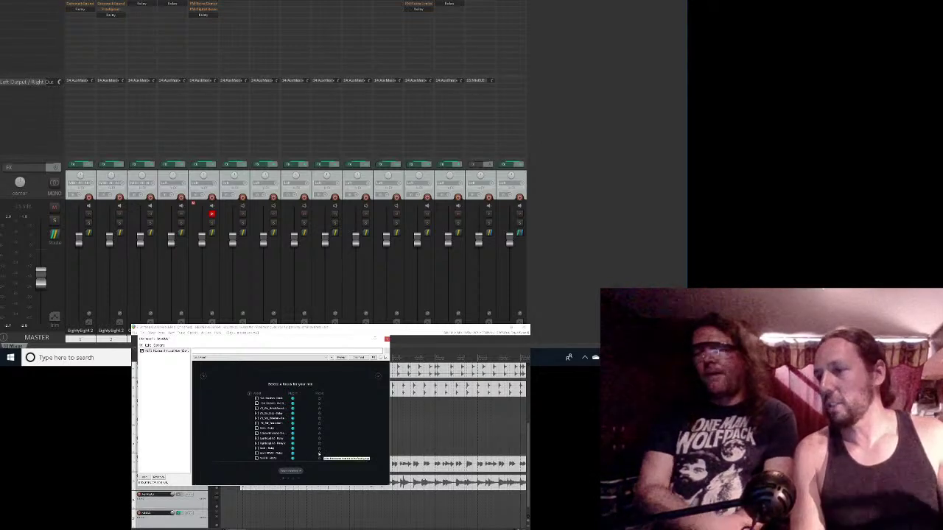
click(319, 454)
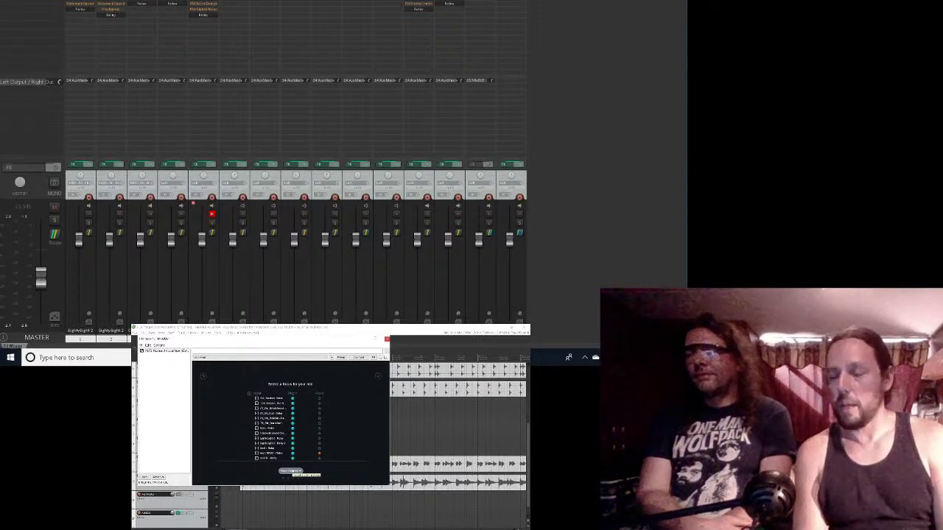
click(291, 471)
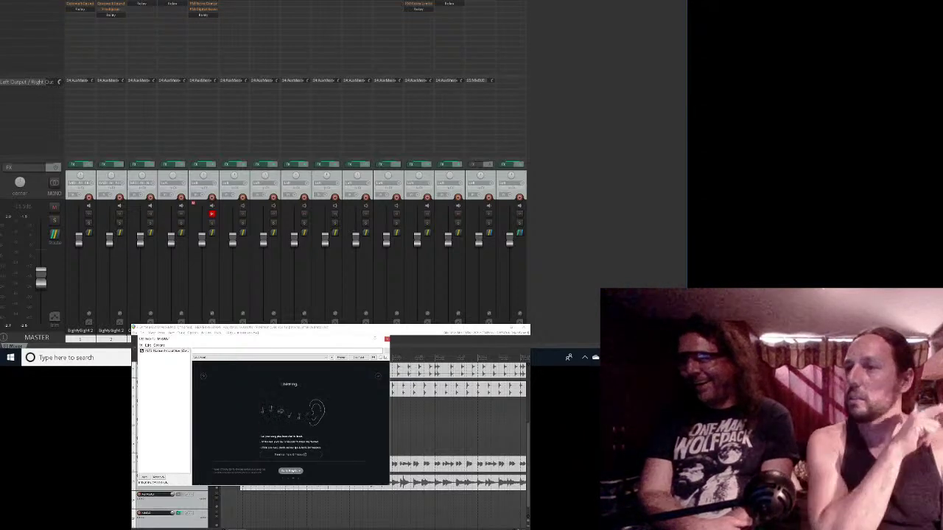
Step: Play the song for Mix Assistant to analyse, and raise the master fader slightly
key(space)
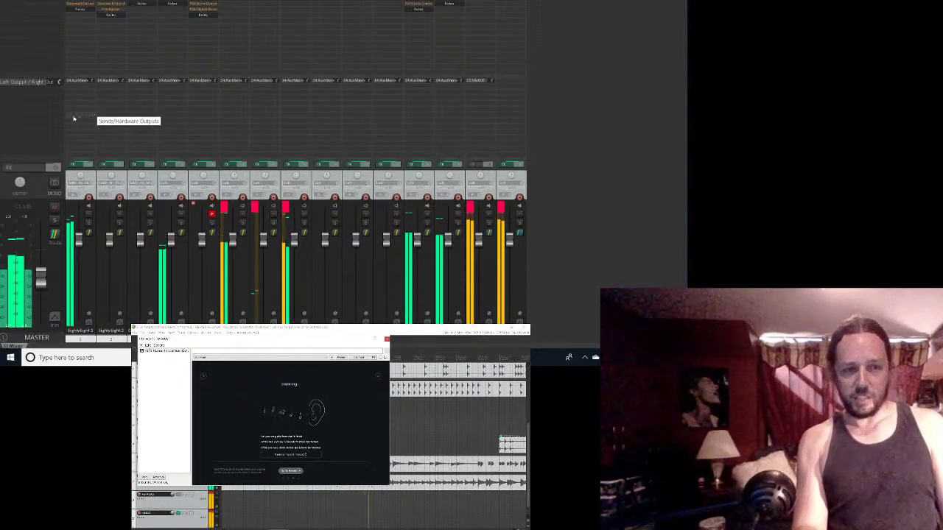
mouse_move(43, 275)
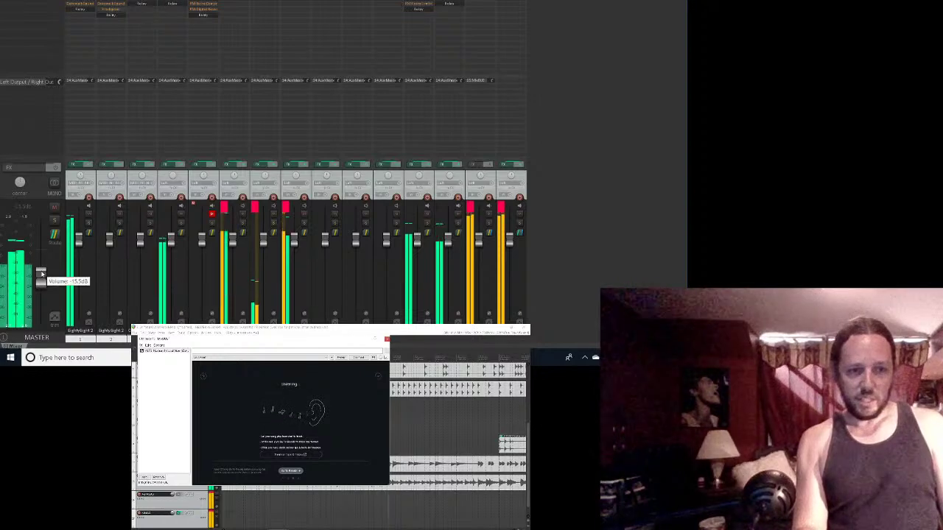
drag(44, 275, 45, 268)
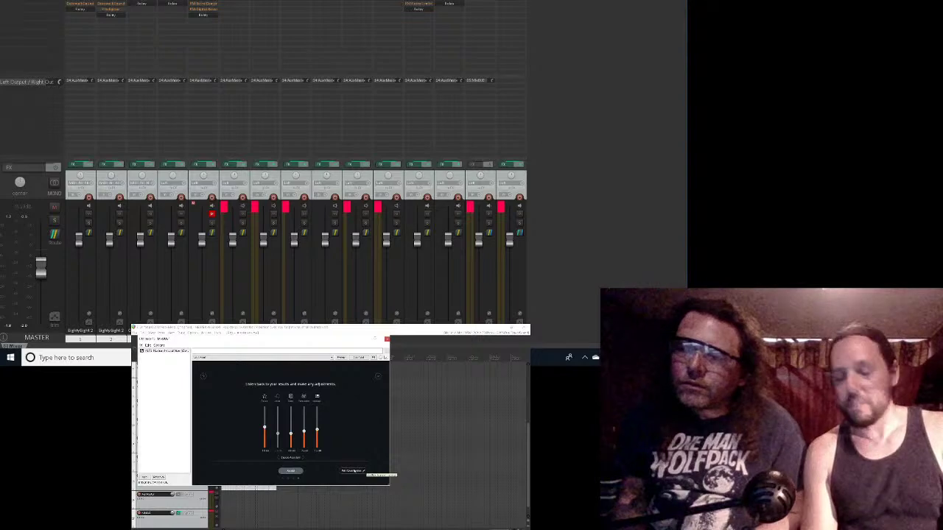
Step: Show the Mix Assistant's track group assignments and move a vocal Relay to the Voice group
click(355, 471)
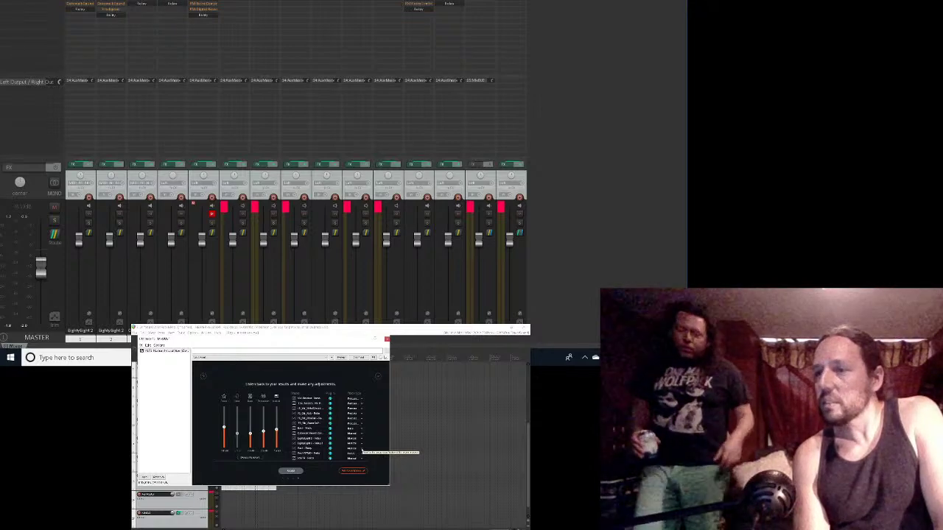
click(361, 451)
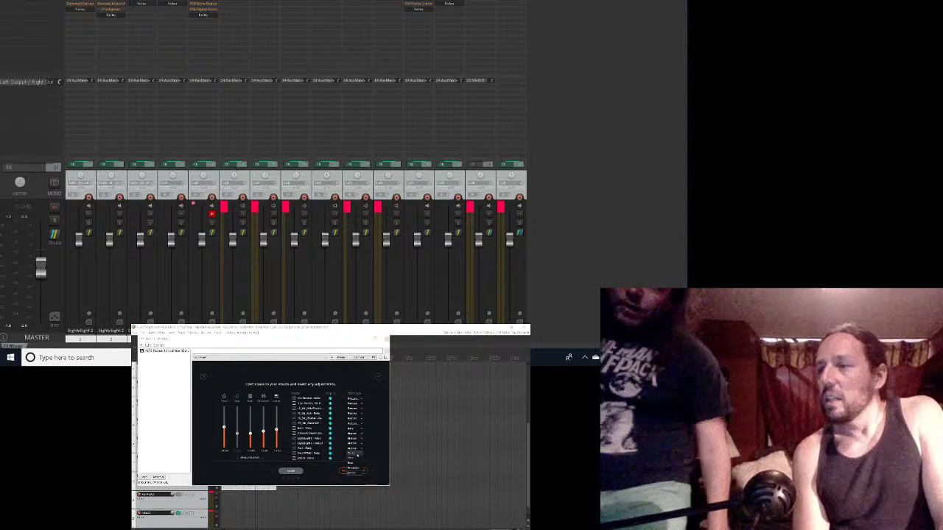
click(351, 457)
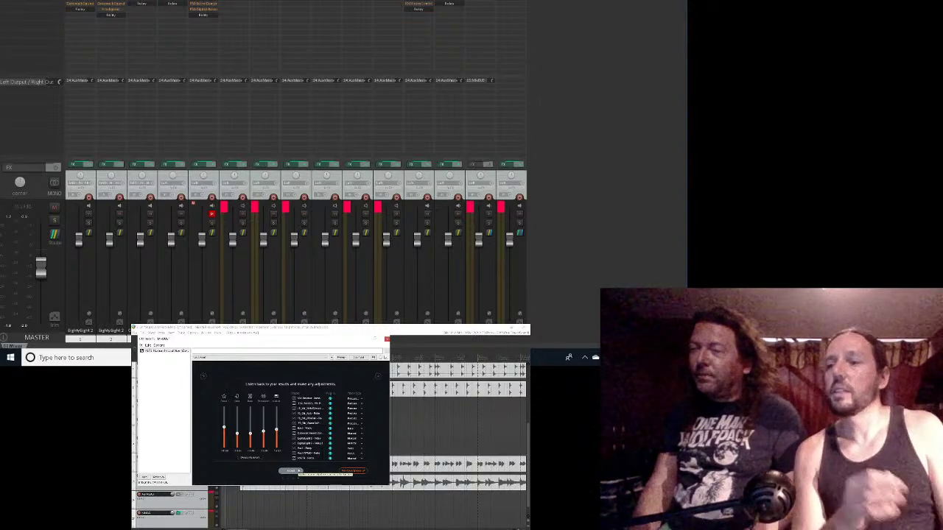
Step: Play the balanced song, reset the master fader to 0.00 dB, and accept the Mix Assistant result
key(space)
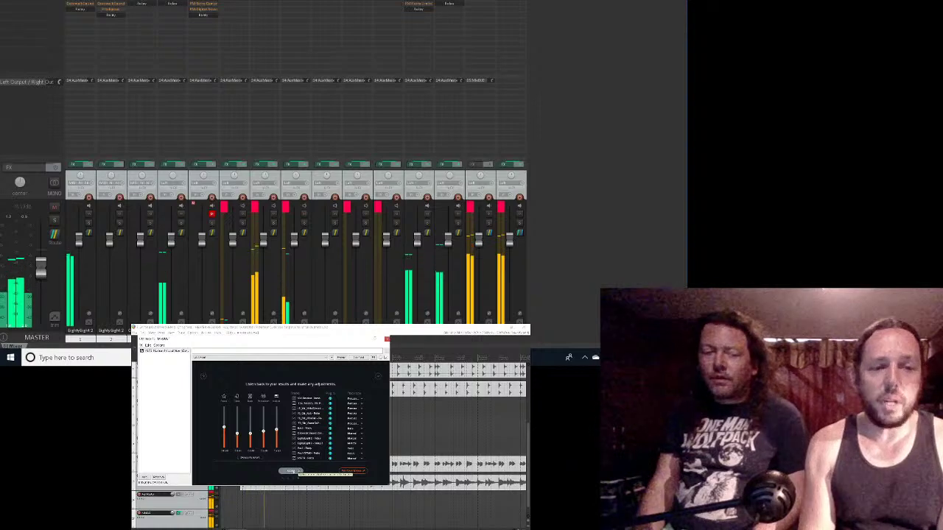
double_click(47, 271)
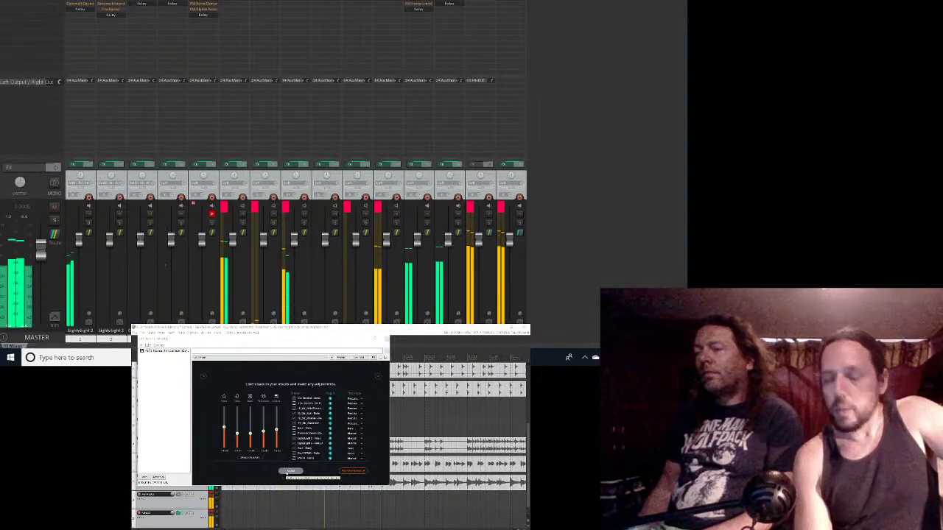
click(289, 472)
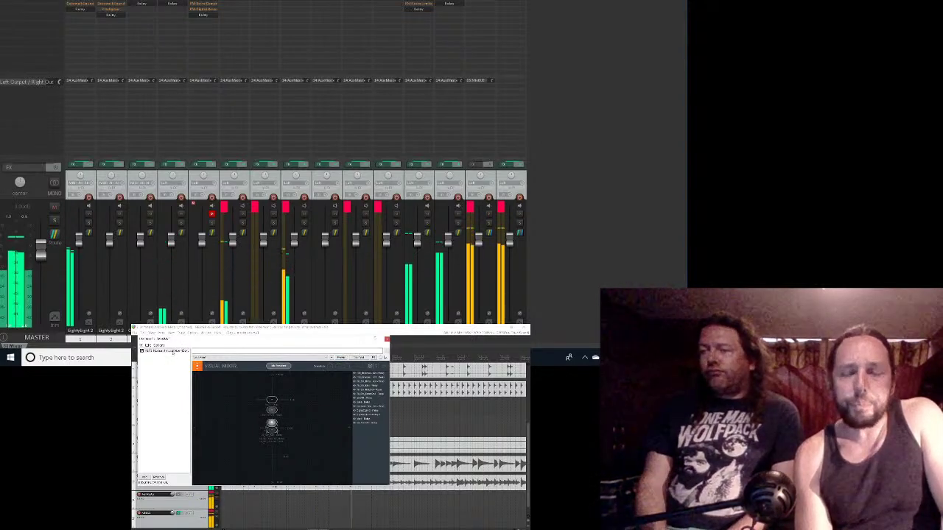
Step: Move the MixBUS FX window clear of the arrangement, and adjust the track heights to show more of the project's tracks
click(169, 351)
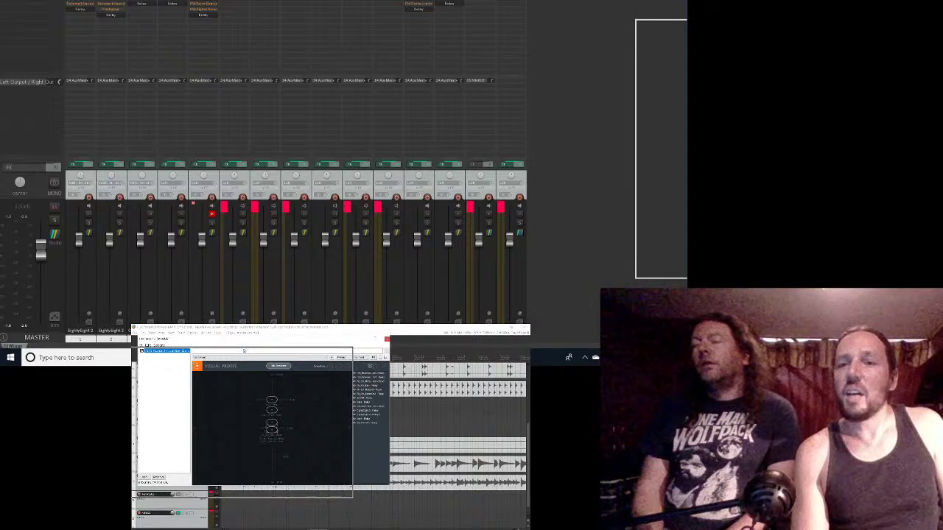
drag(618, 65, 388, 20)
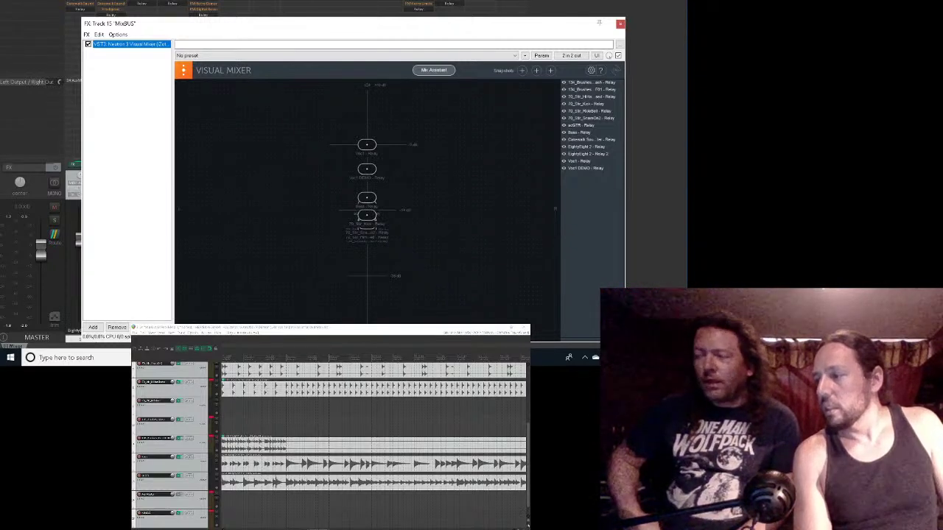
click(527, 524)
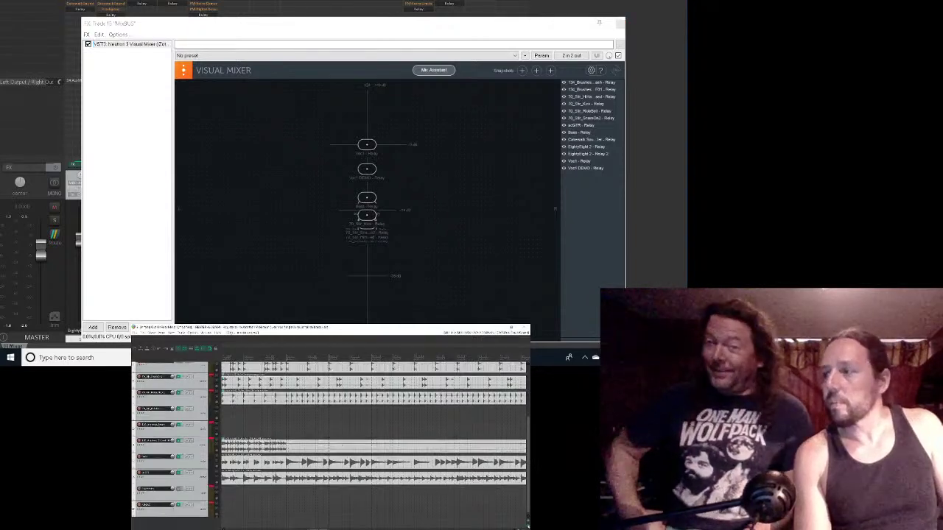
click(528, 525)
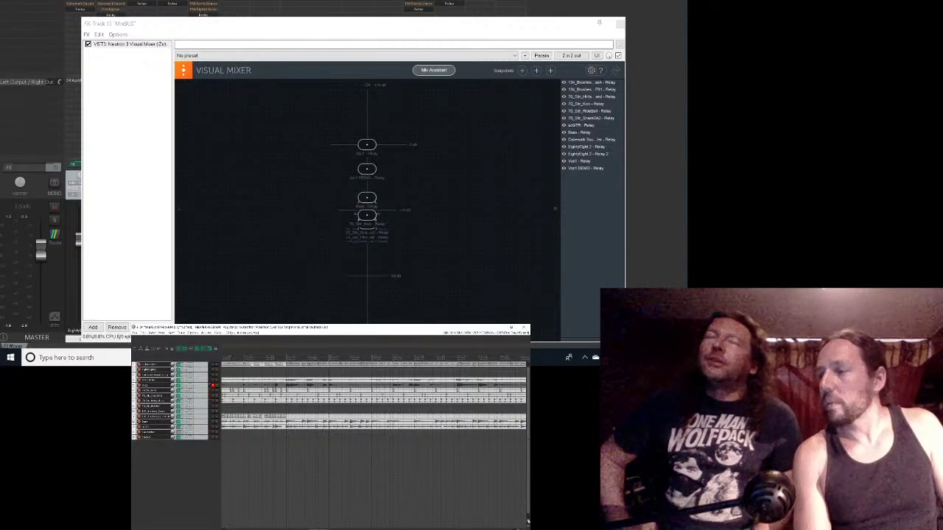
click(528, 520)
click(527, 520)
click(528, 520)
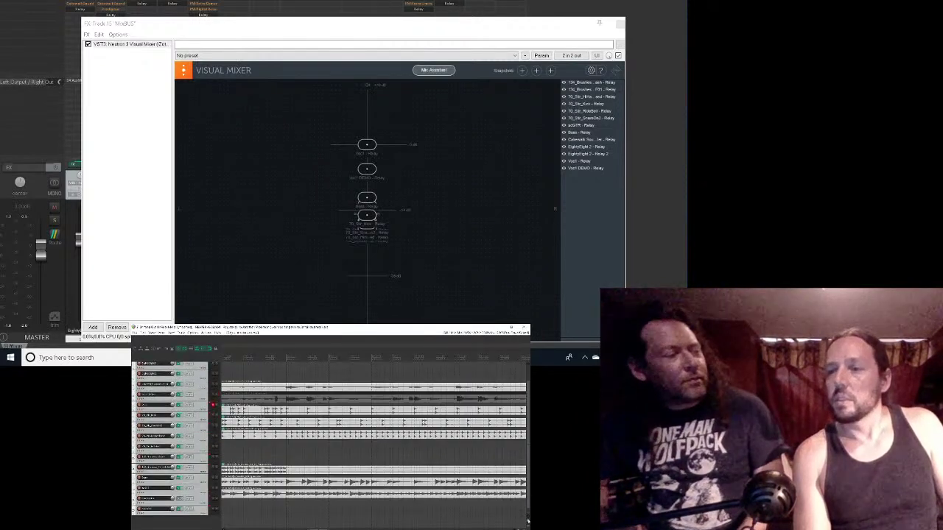
click(528, 520)
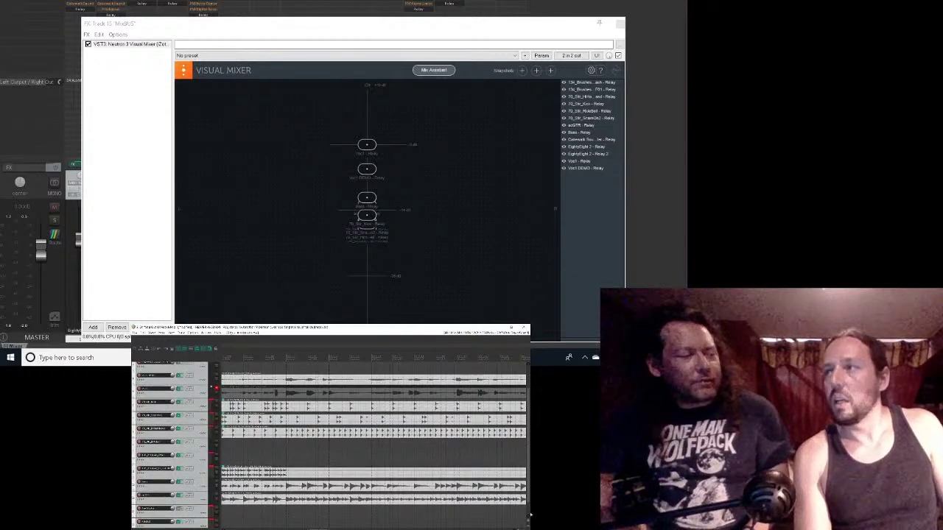
drag(527, 436, 528, 416)
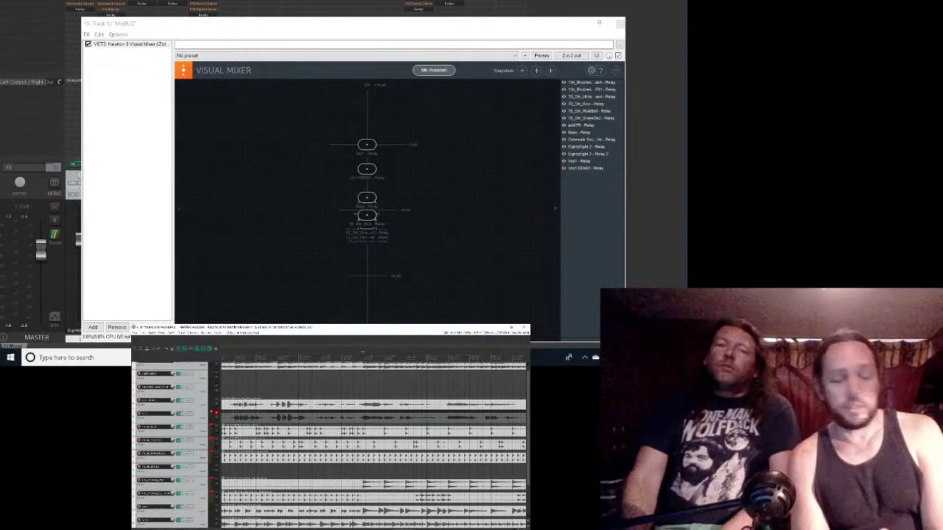
Step: Look through the arrangement's timeline for the loudest section of the song
key(space)
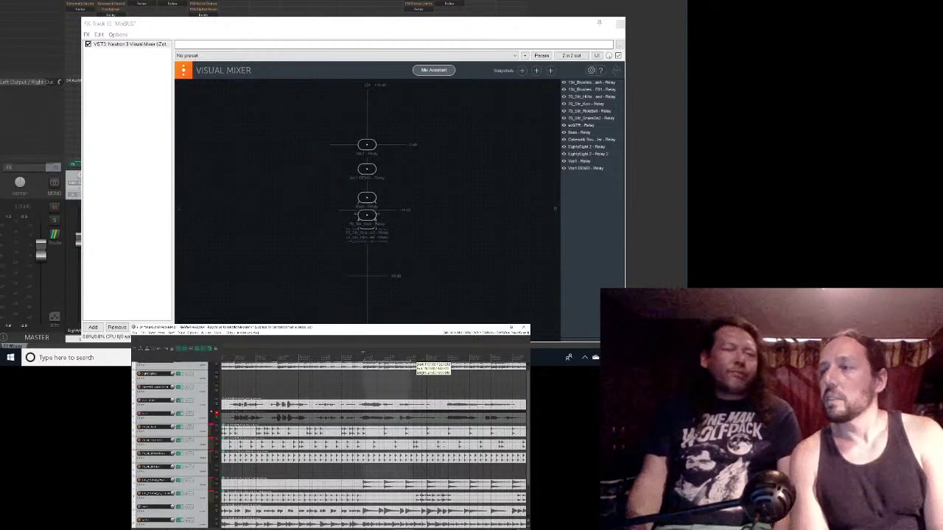
scroll(478, 364, right, 3)
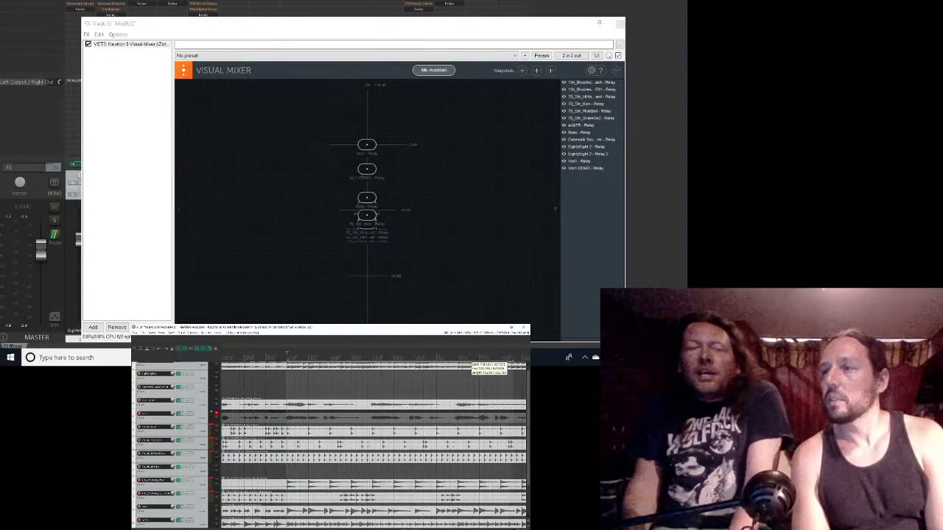
scroll(476, 372, right, 3)
scroll(471, 376, right, 3)
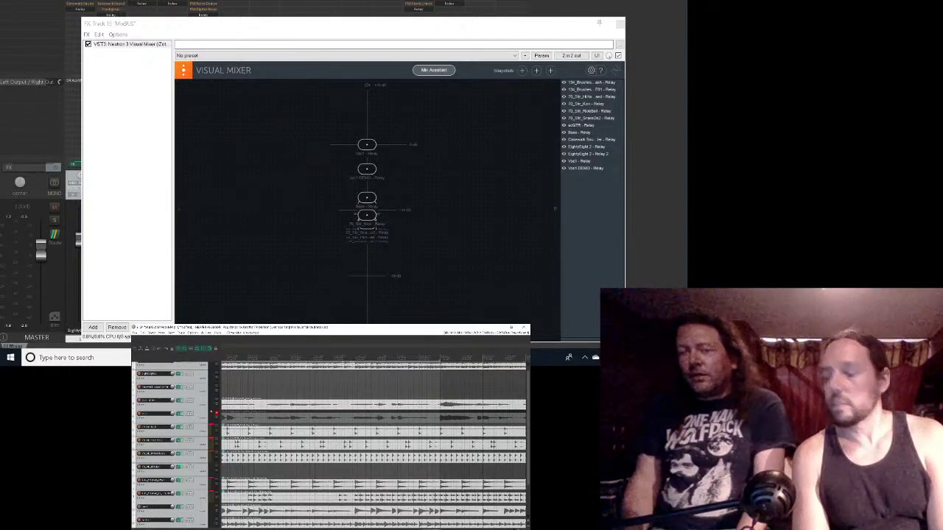
scroll(374, 442, left, 5)
scroll(374, 442, right, 3)
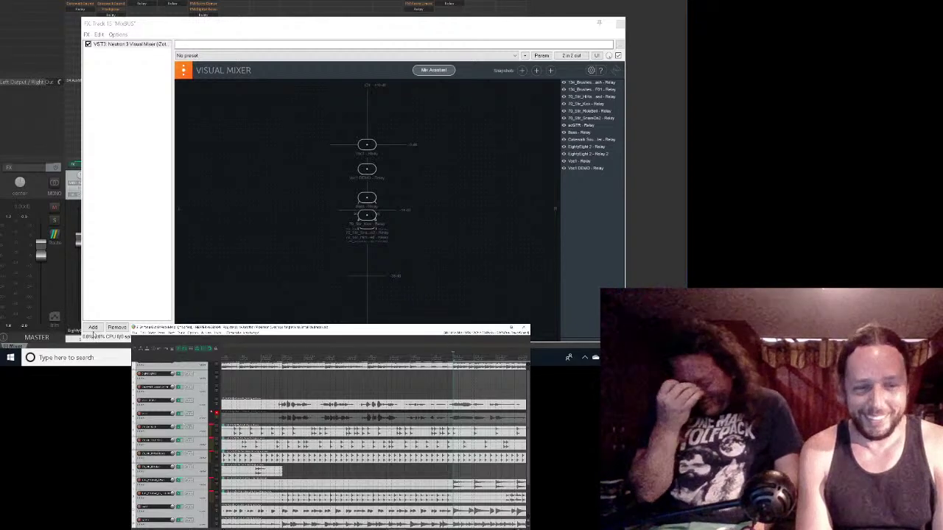
Step: Add the iZotope VST3 Ozone 9 plugin to the MixBUS track 15, and lower the master fader
click(93, 328)
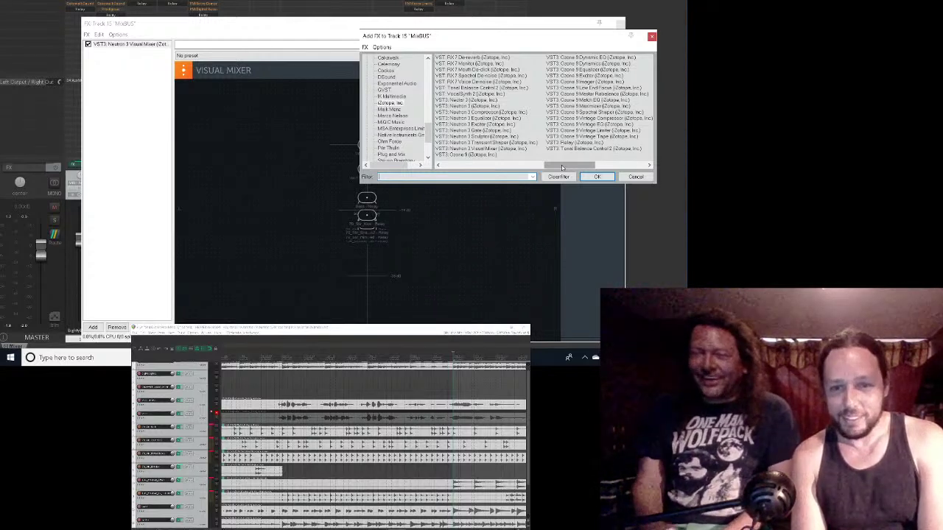
mouse_move(562, 167)
mouse_down()
mouse_move(602, 165)
mouse_move(609, 153)
mouse_move(560, 165)
mouse_up()
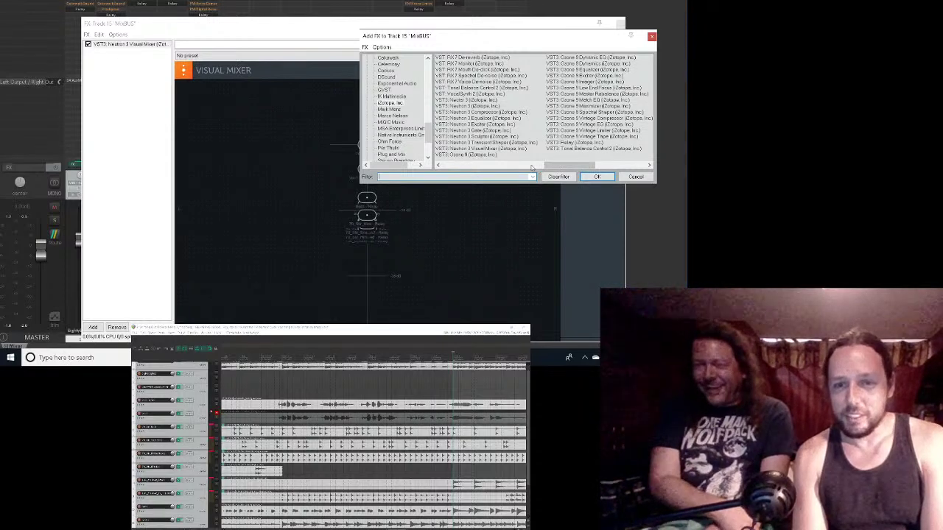
click(488, 156)
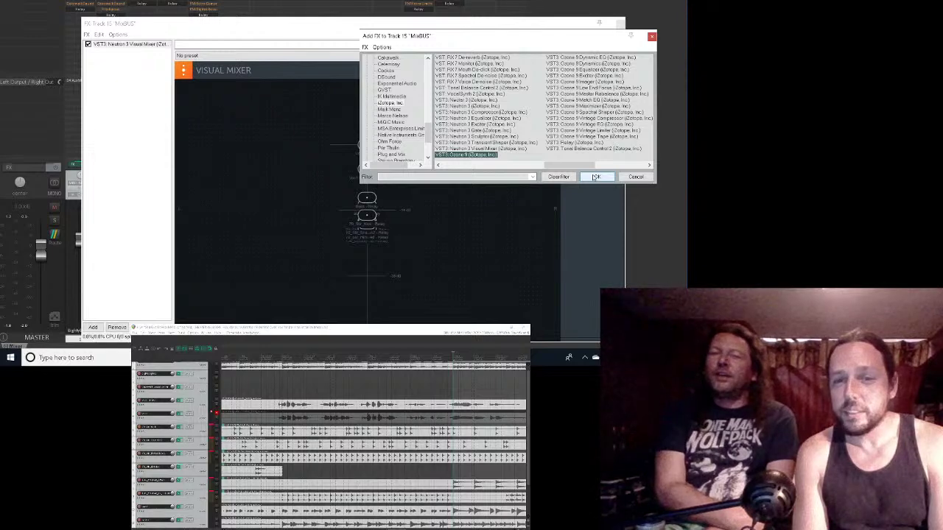
click(595, 177)
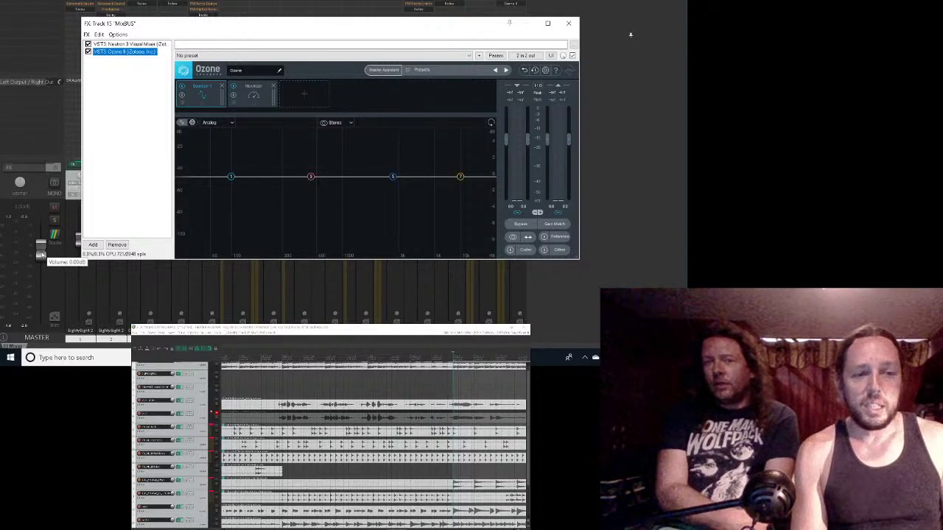
drag(40, 254, 41, 280)
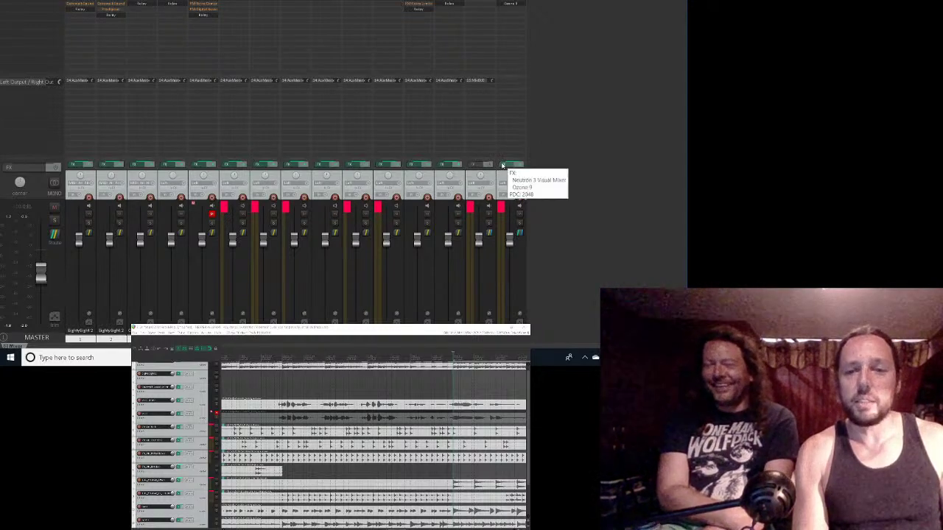
Step: Run Ozone 9's Master Assistant on the MixBUS with Modern modules, Manual Medium intensity and Streaming destination, playing the song, and accept the result
click(503, 165)
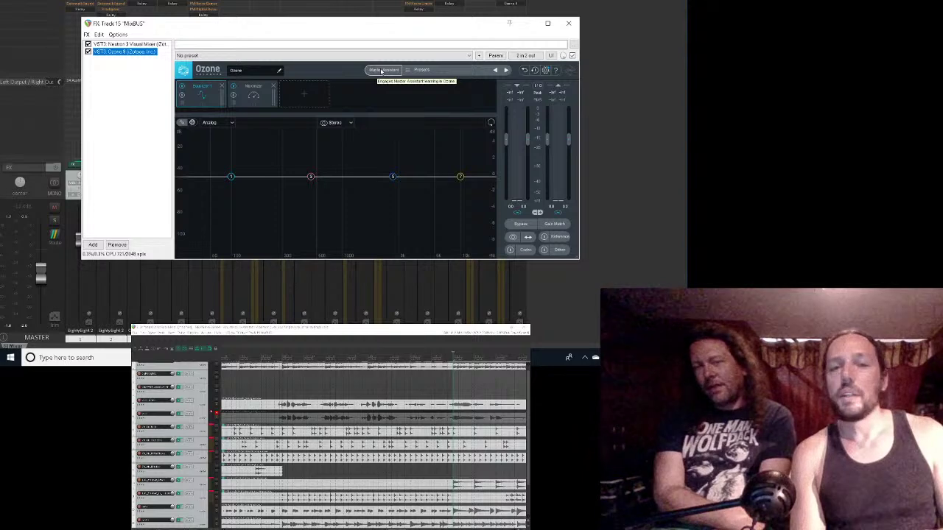
click(381, 71)
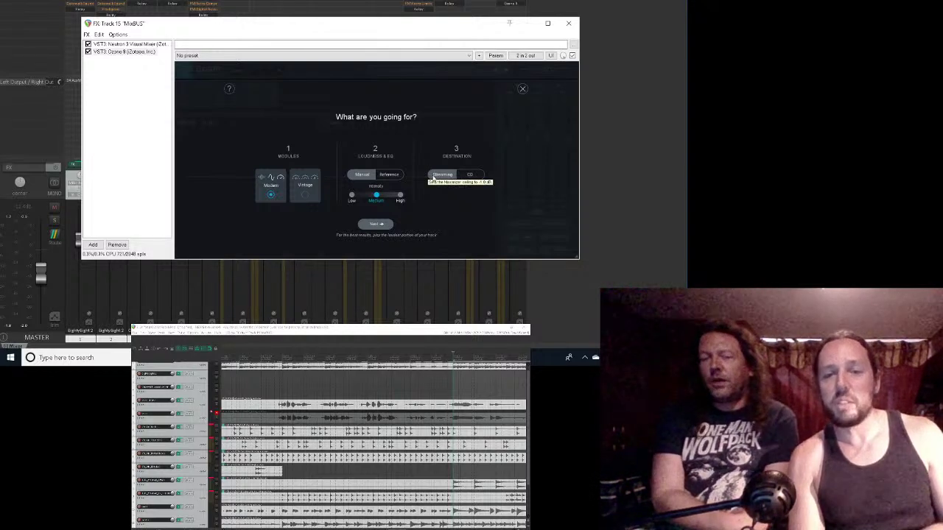
click(380, 224)
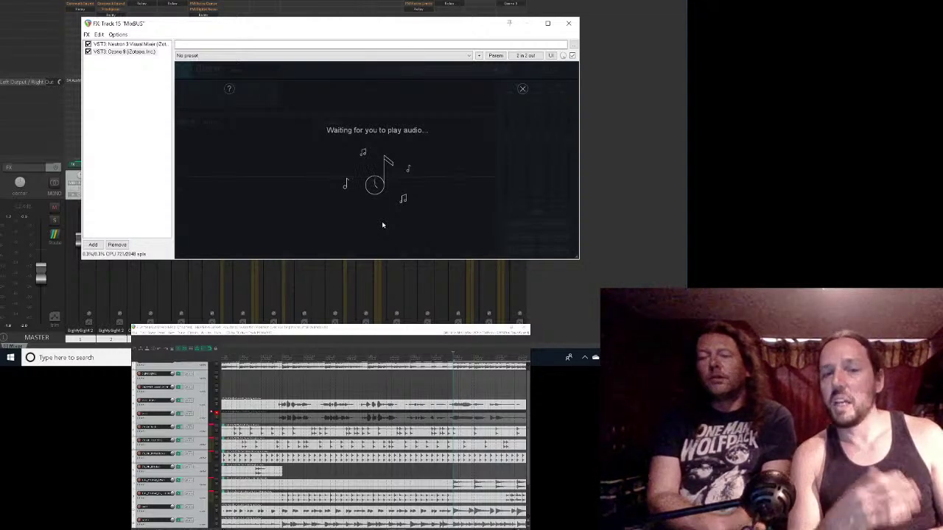
key(space)
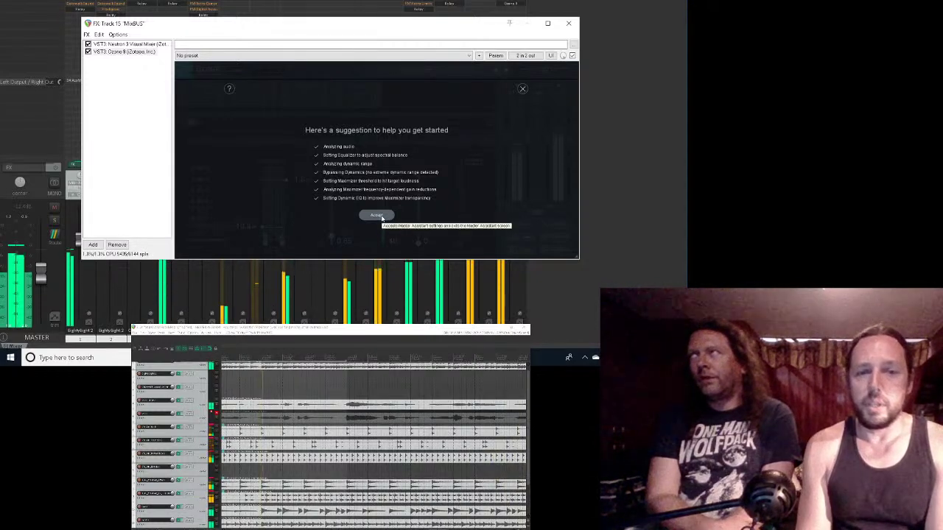
click(377, 215)
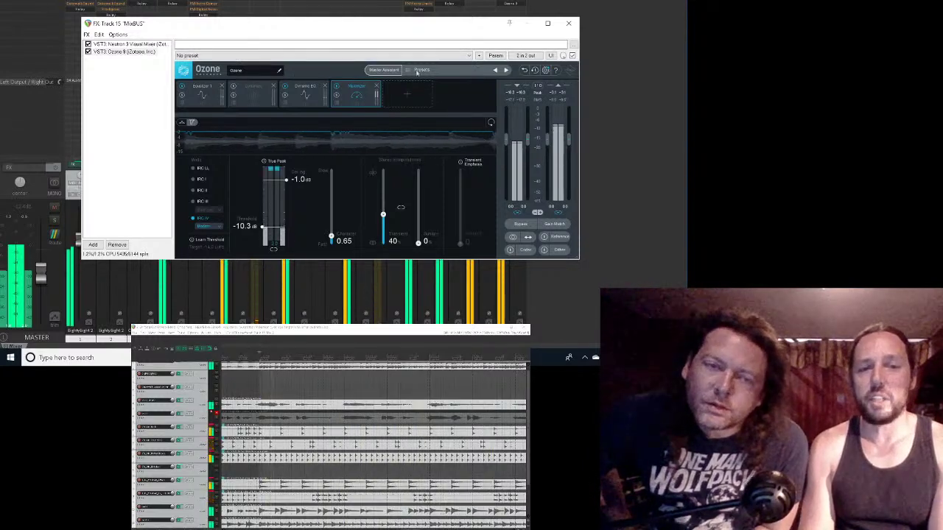
Step: Close the MixBUS track's FX window and save the project
click(568, 24)
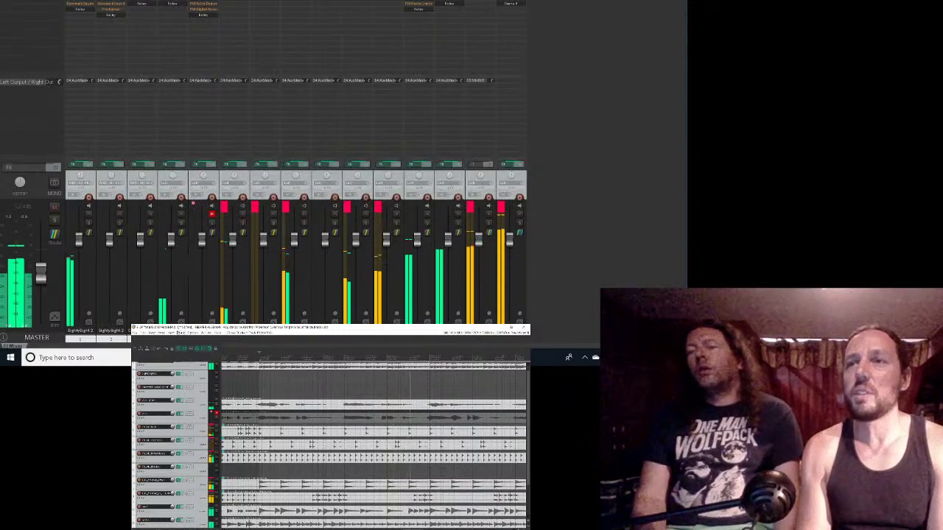
click(135, 333)
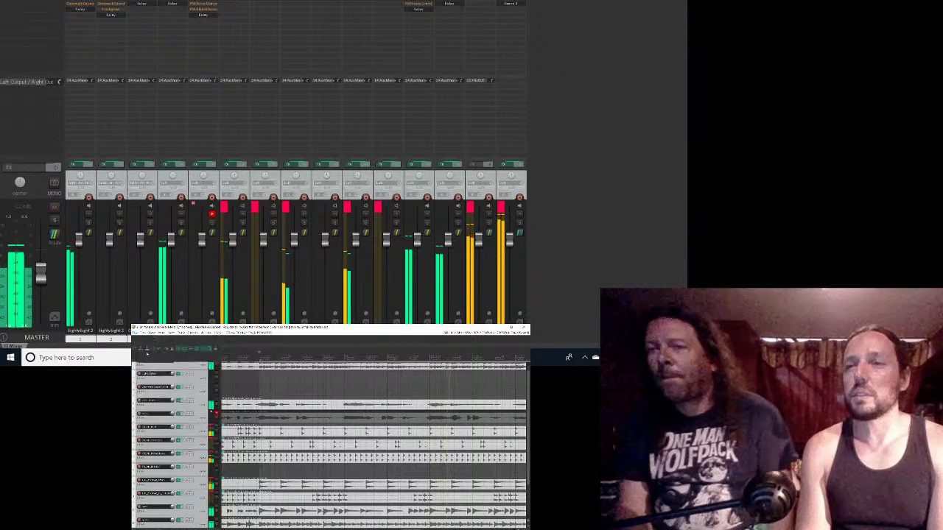
click(147, 354)
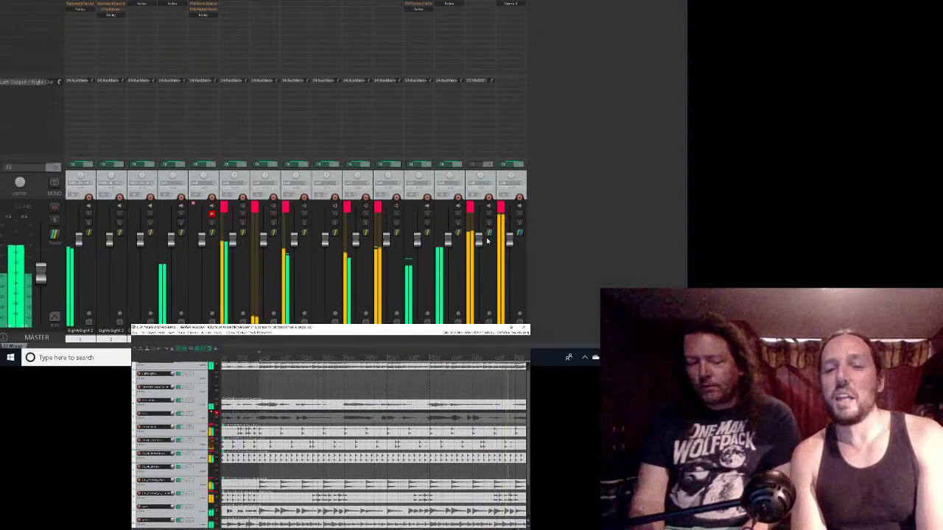
Step: Try raising the volume faders, including track 14 alone to +7.74 dB, during playback, resetting to 0.00 dB after each change
mouse_move(481, 242)
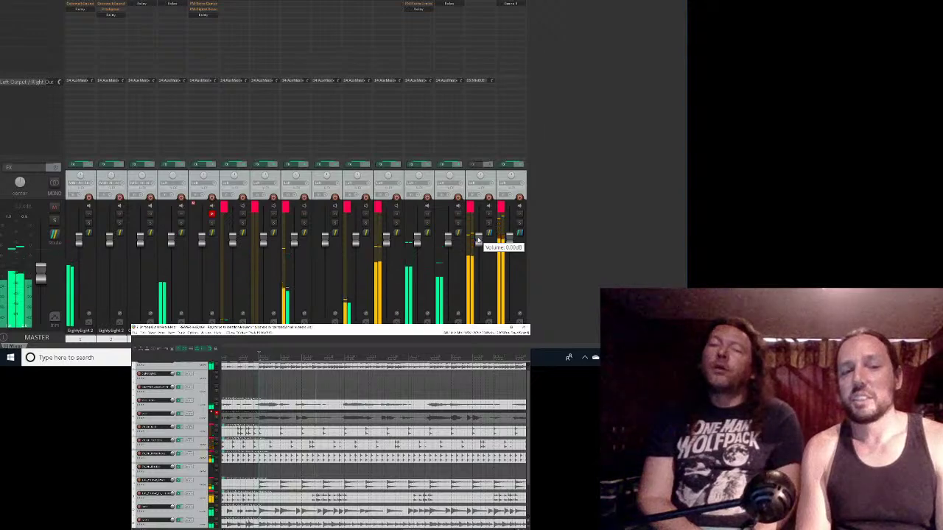
drag(478, 241, 480, 234)
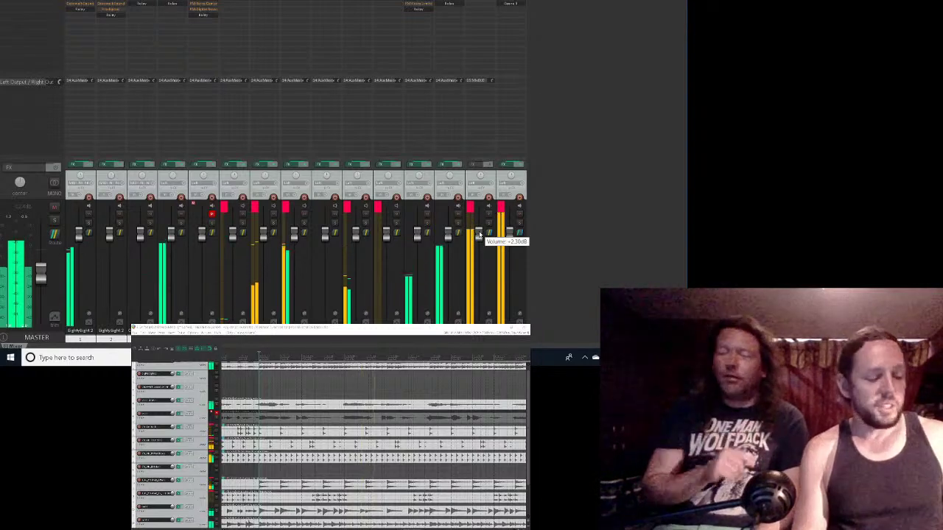
double_click(479, 236)
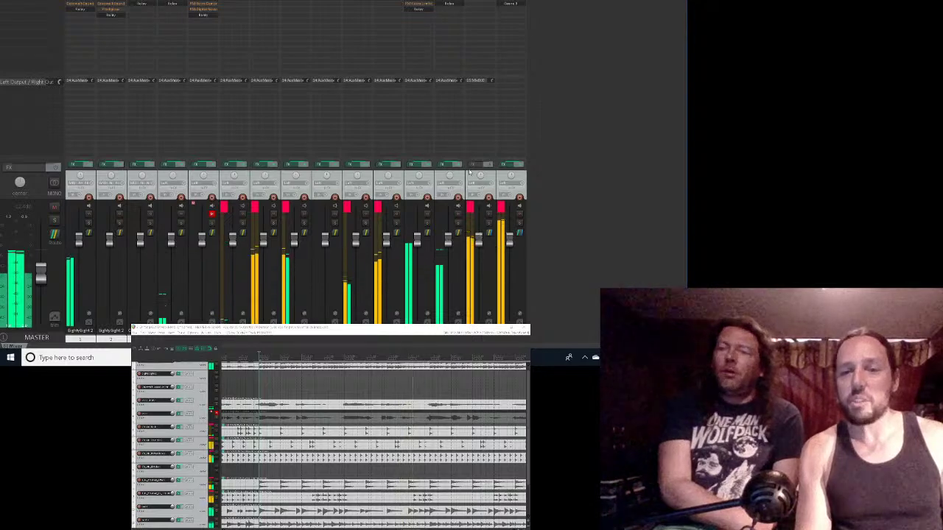
click(488, 236)
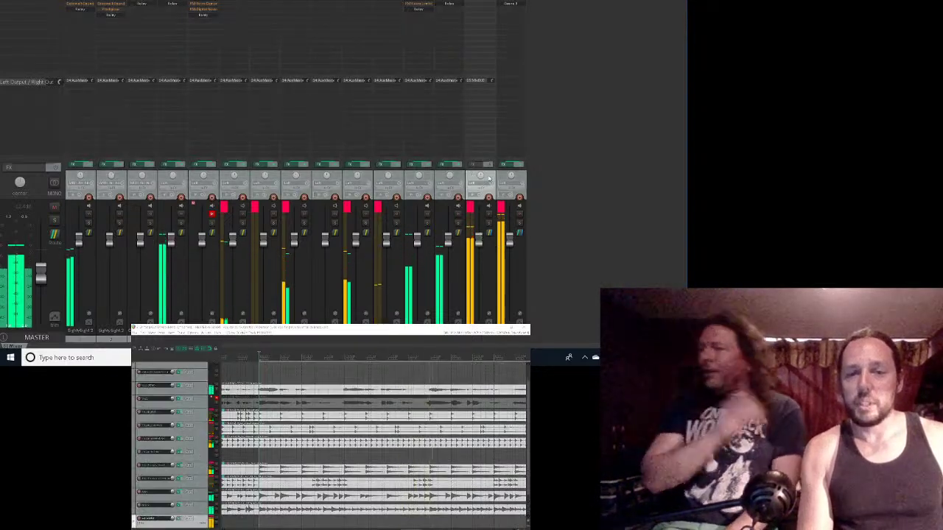
mouse_move(480, 243)
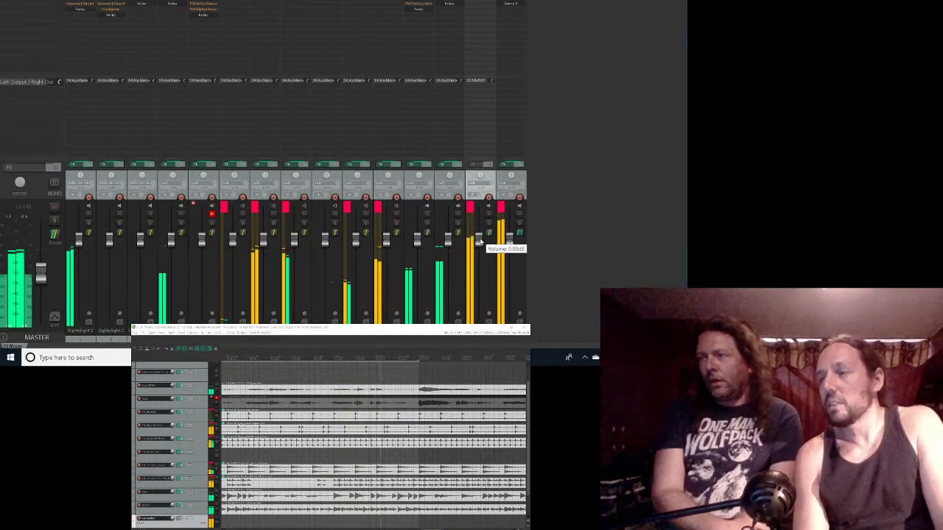
drag(479, 242, 480, 221)
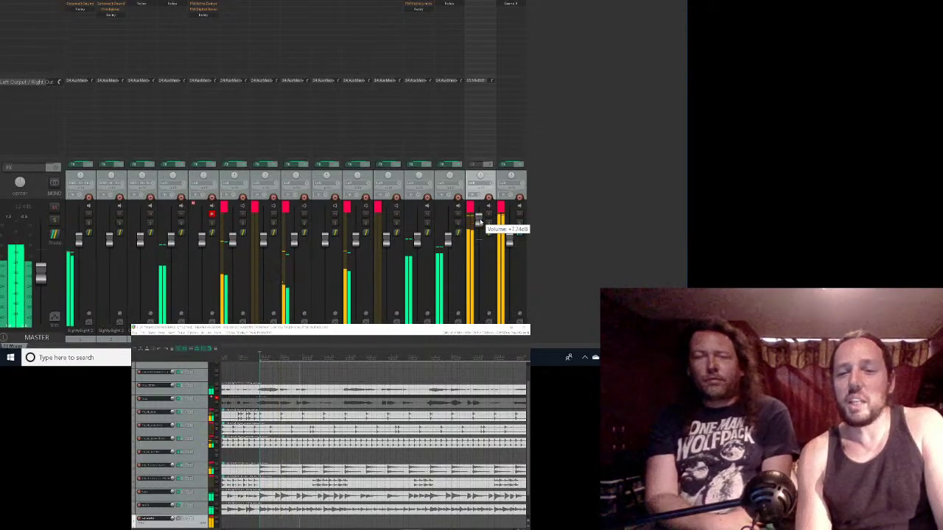
double_click(479, 221)
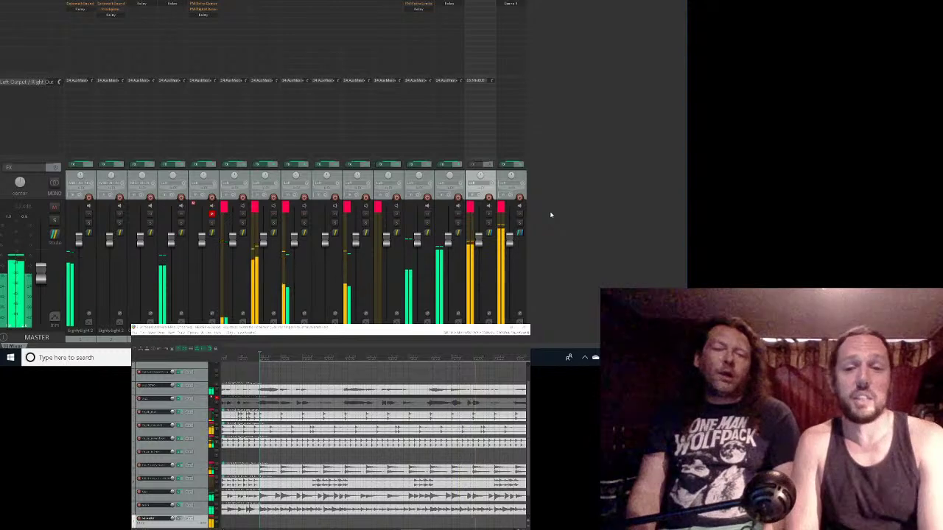
Step: Stop the song's playback and save the project
key(space)
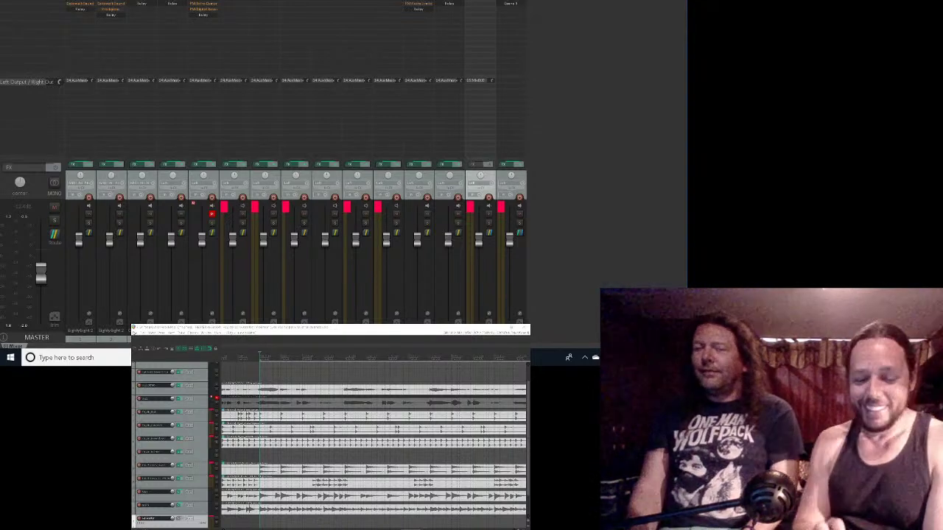
click(135, 333)
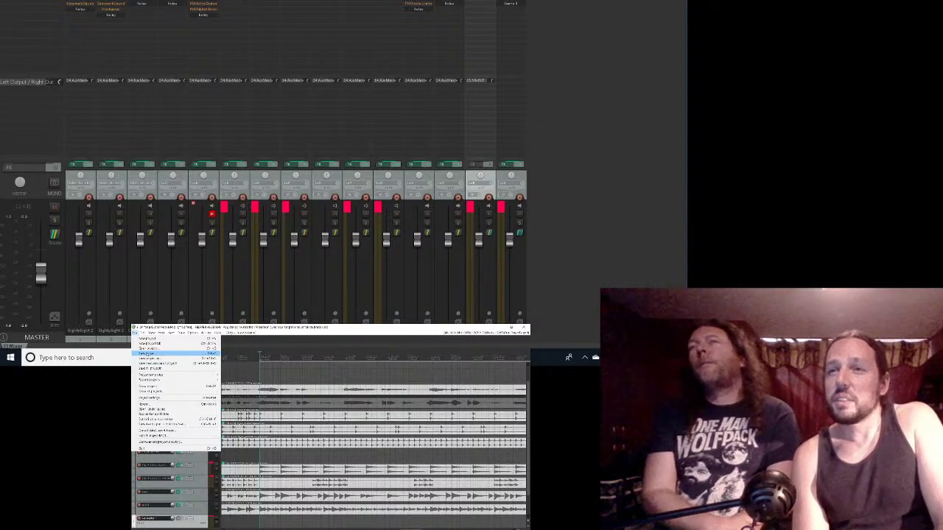
click(147, 354)
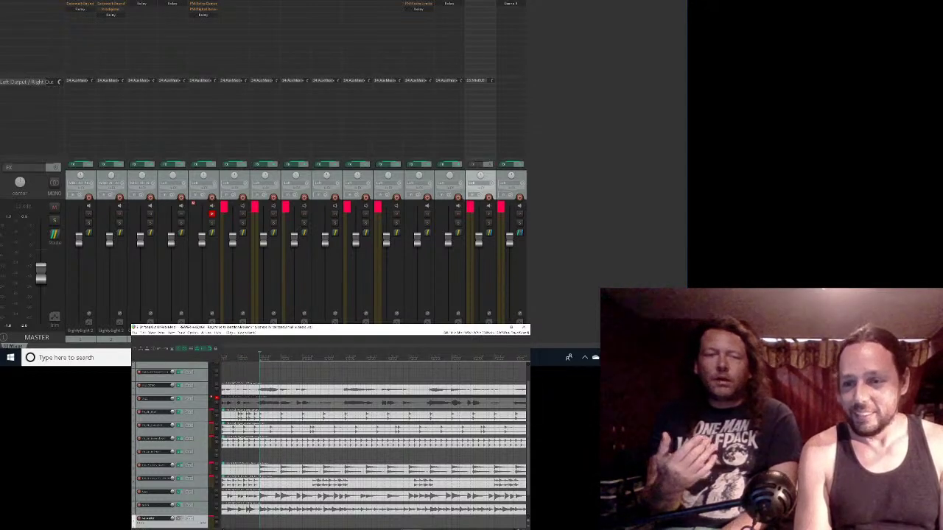
Step: Play the song from near its beginning, and switch to Streamlabs OBS to set the stream to the Be Right Back scene
scroll(374, 442, left, 5)
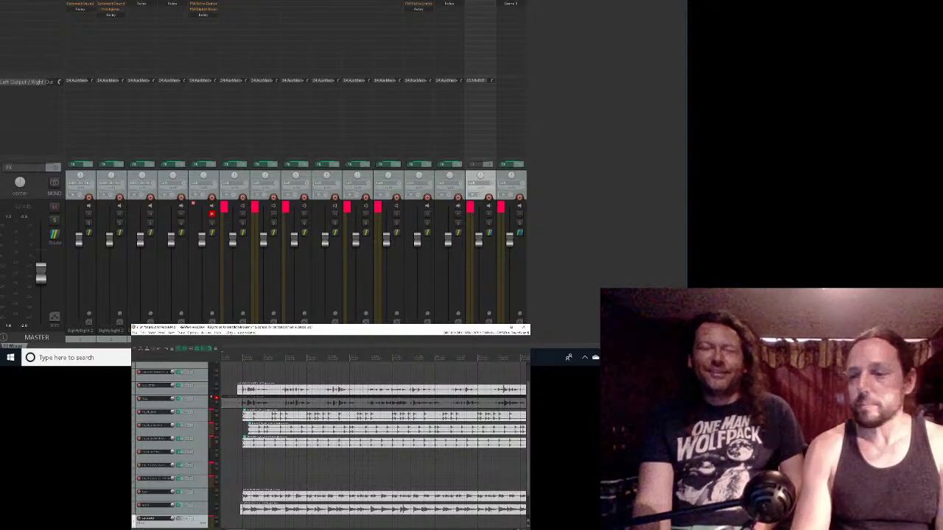
key(space)
key(alt+Tab)
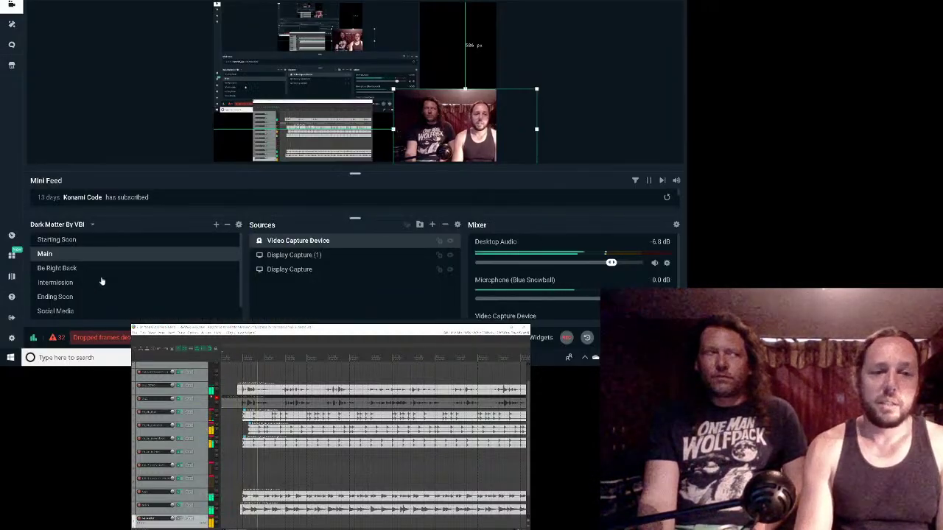
click(59, 269)
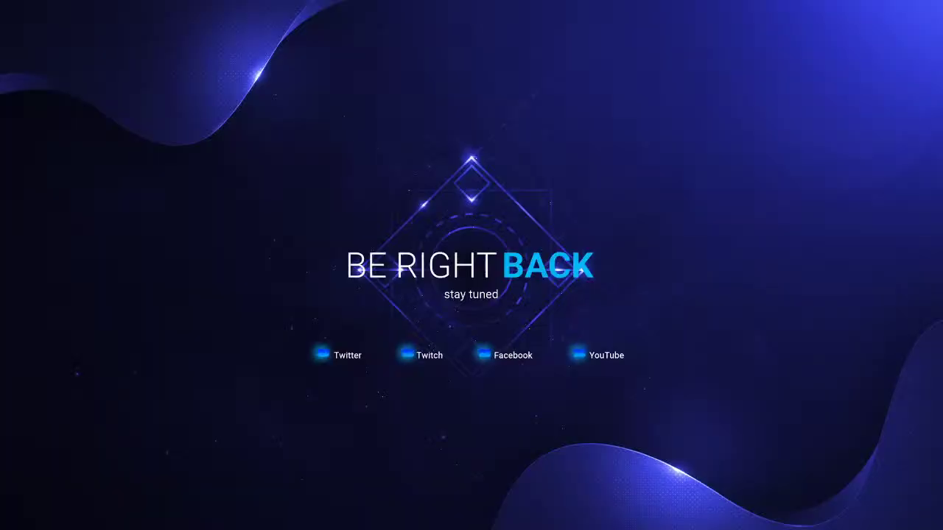
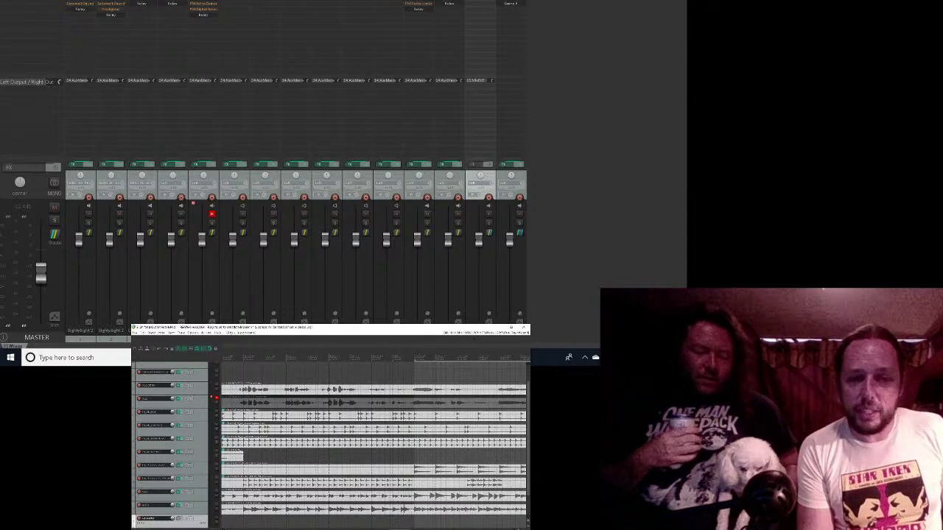
Step: Set tracks 6 through 11 to a custom red track color
click(242, 180)
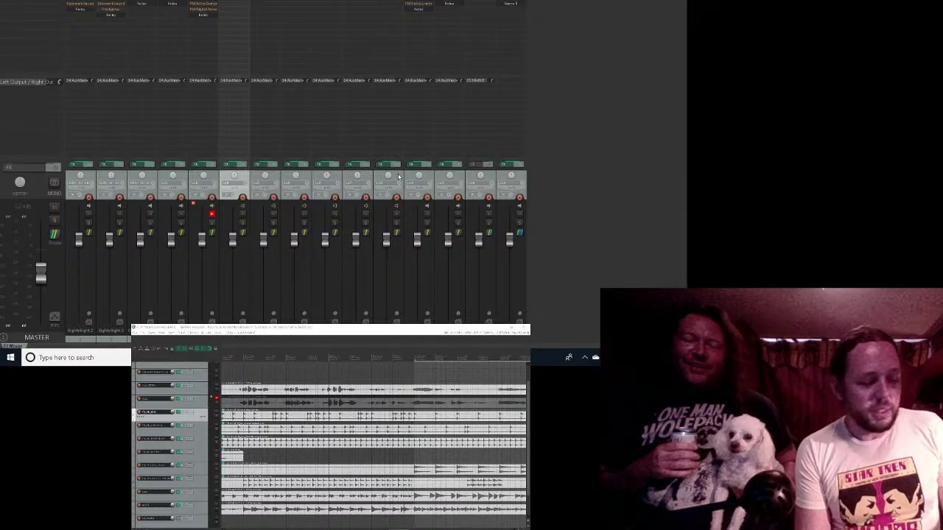
shift+click(399, 176)
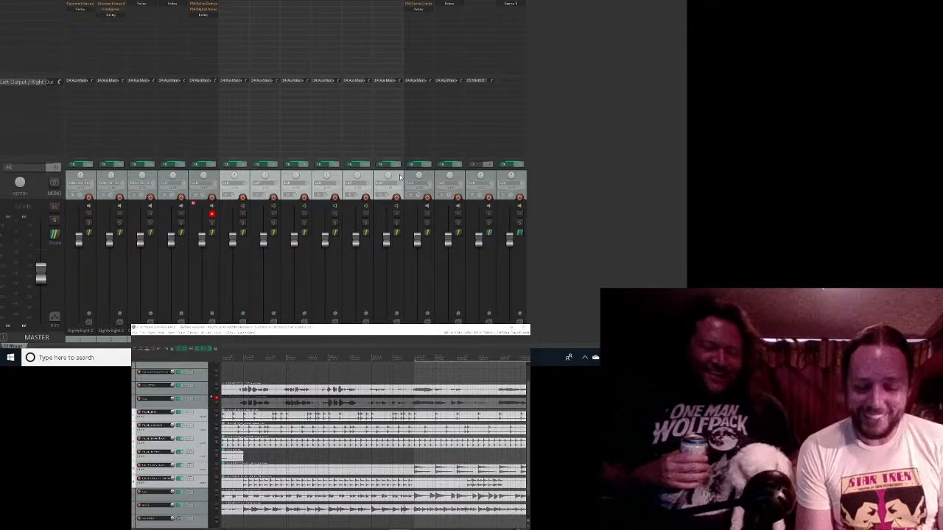
right_click(400, 177)
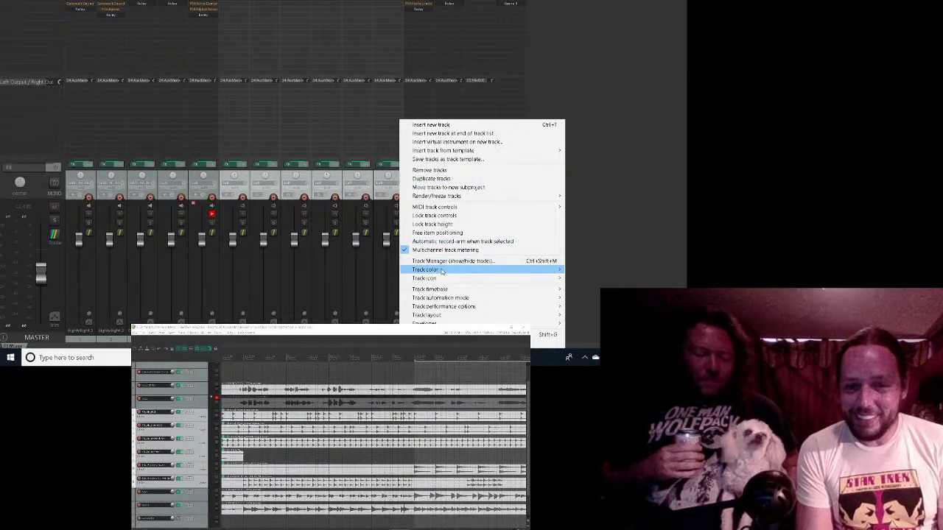
mouse_move(442, 271)
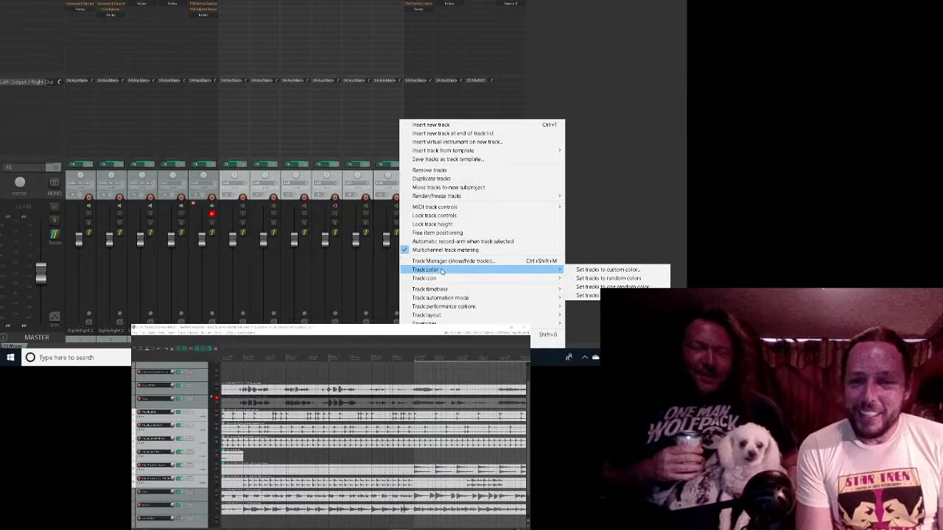
click(581, 272)
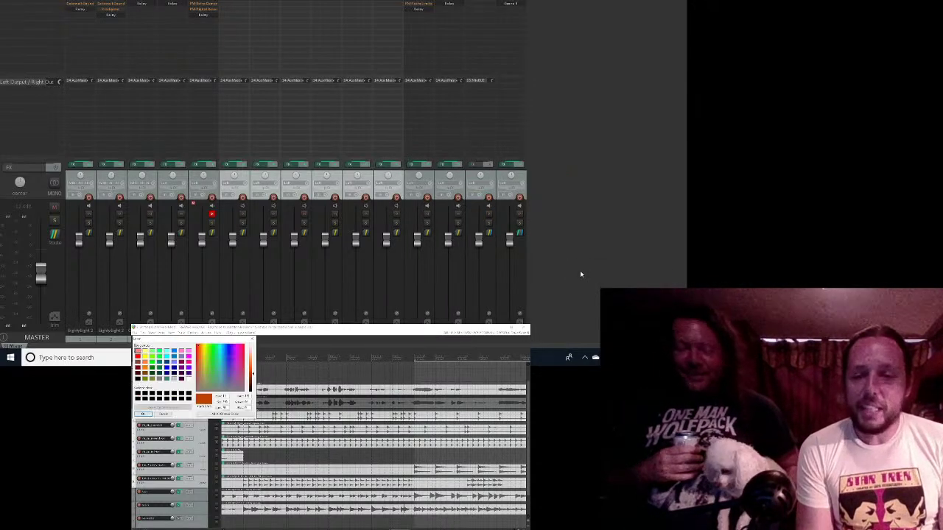
click(138, 354)
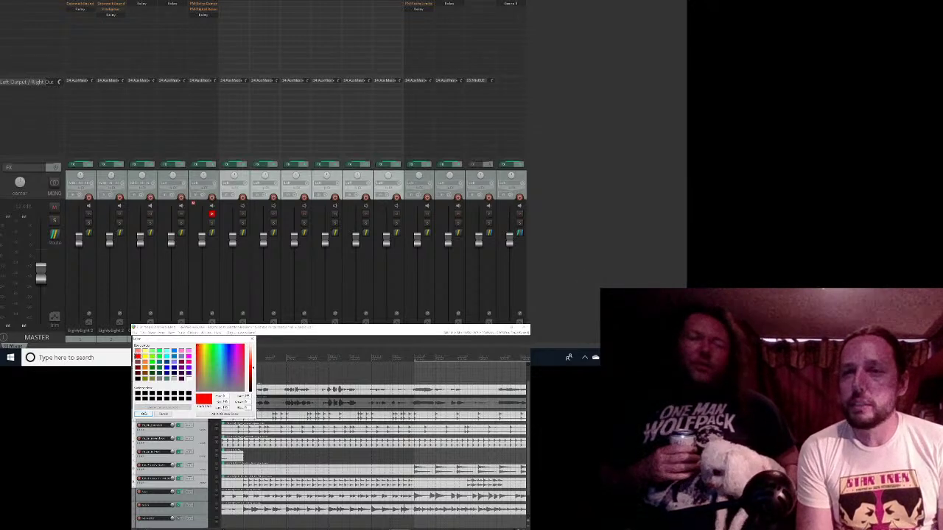
click(143, 414)
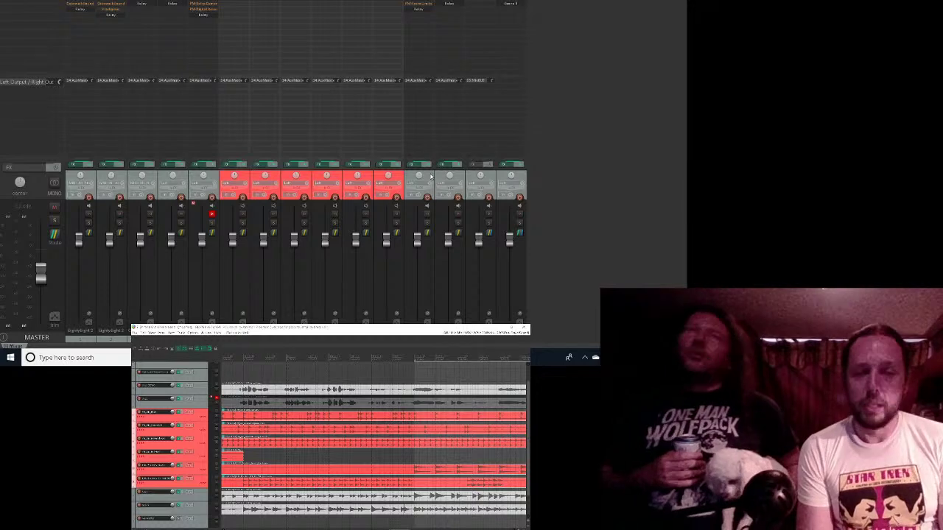
Step: Set track 12, next to the red tracks, to a custom dark red track color
right_click(432, 176)
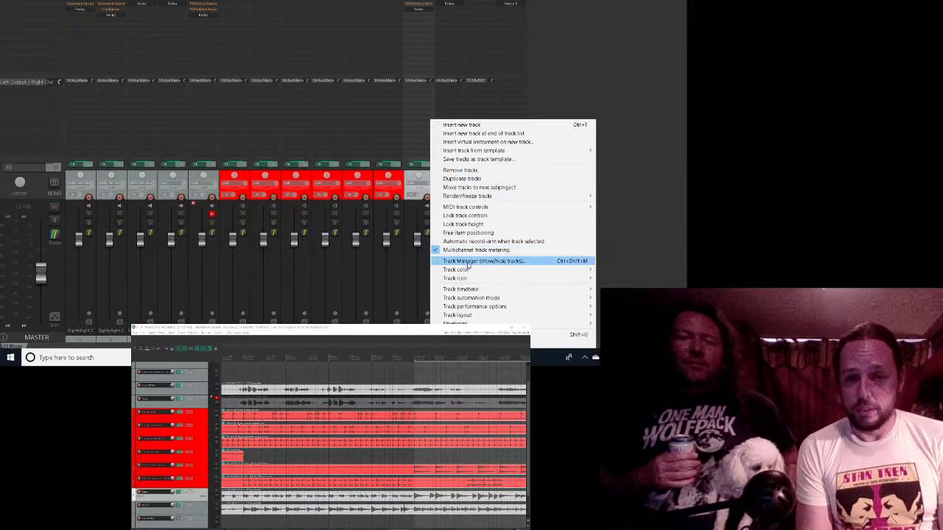
mouse_move(467, 271)
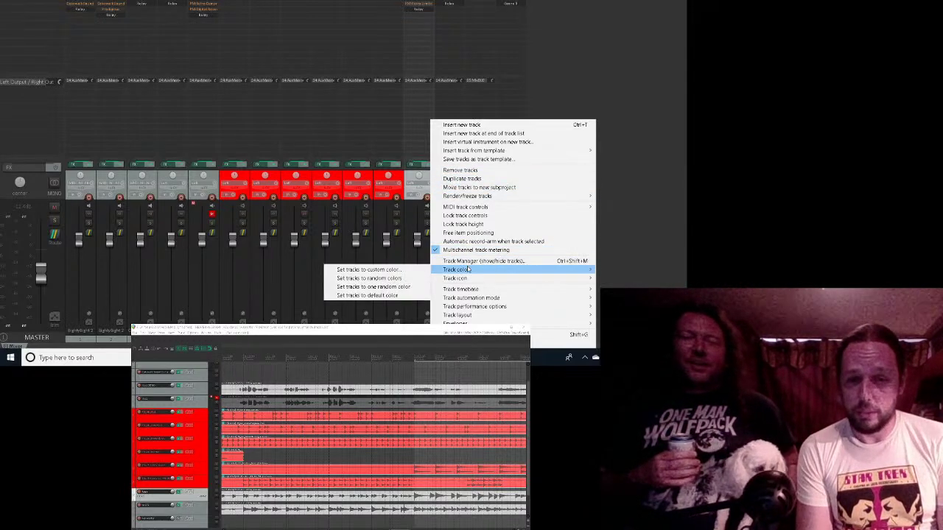
click(424, 270)
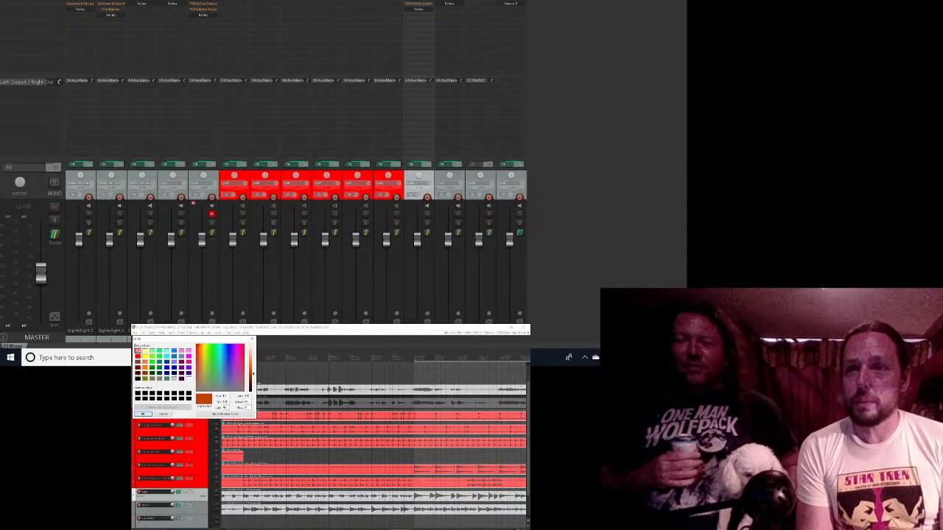
drag(253, 373, 255, 380)
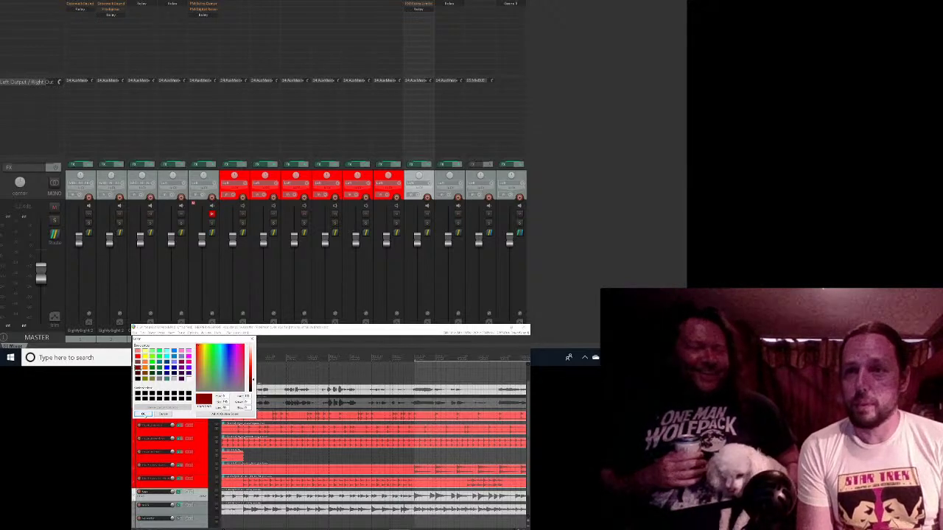
click(143, 414)
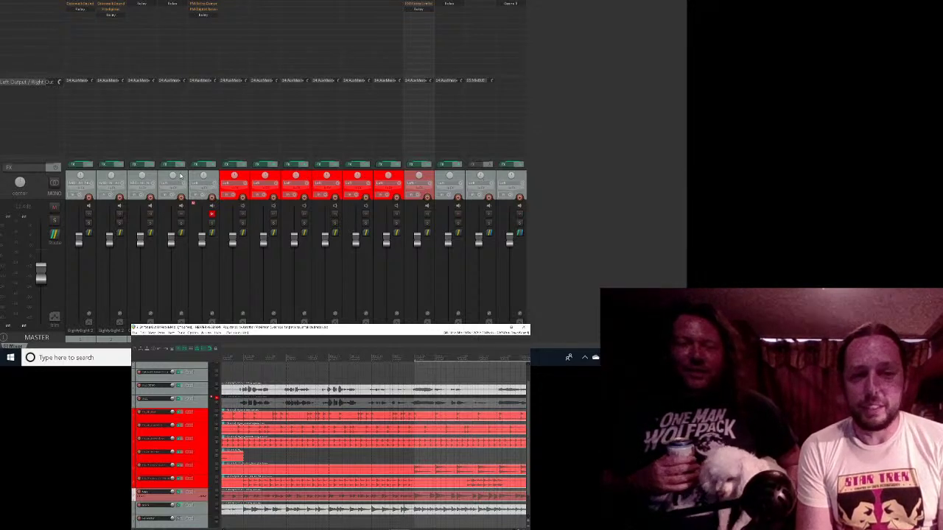
Step: Set track 4, the Voc1 DEMO vocal, to a custom yellow track color
right_click(181, 175)
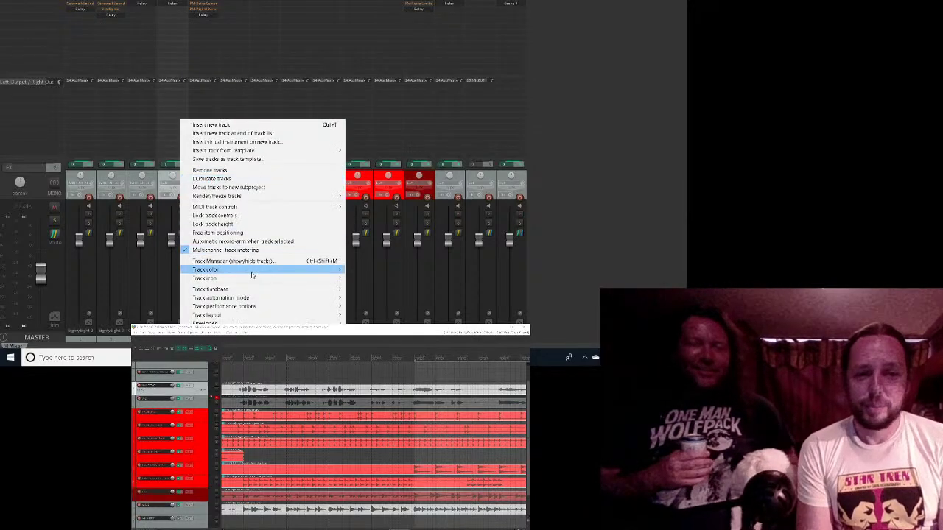
mouse_move(281, 271)
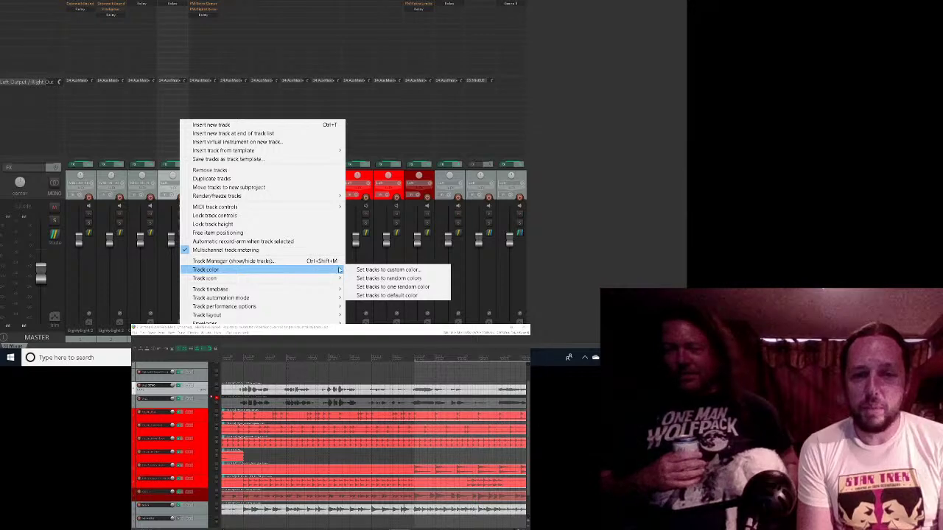
click(358, 270)
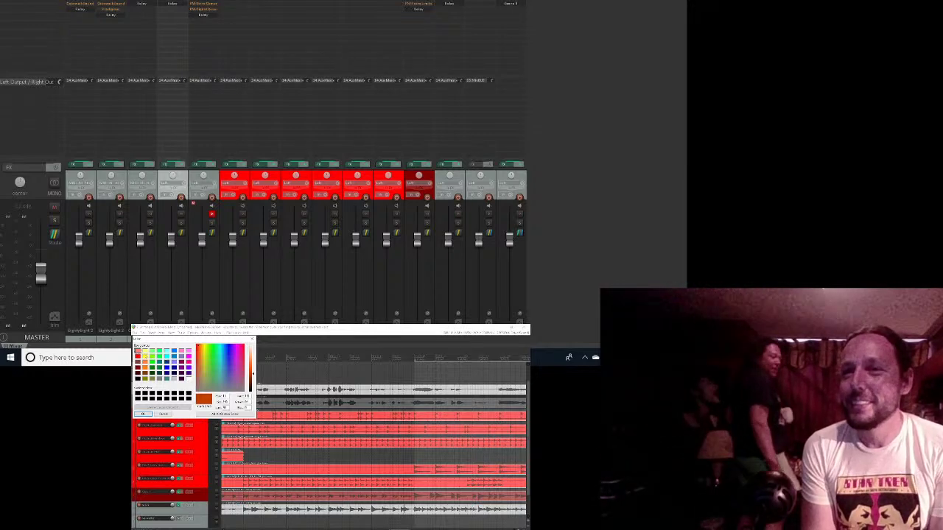
click(145, 357)
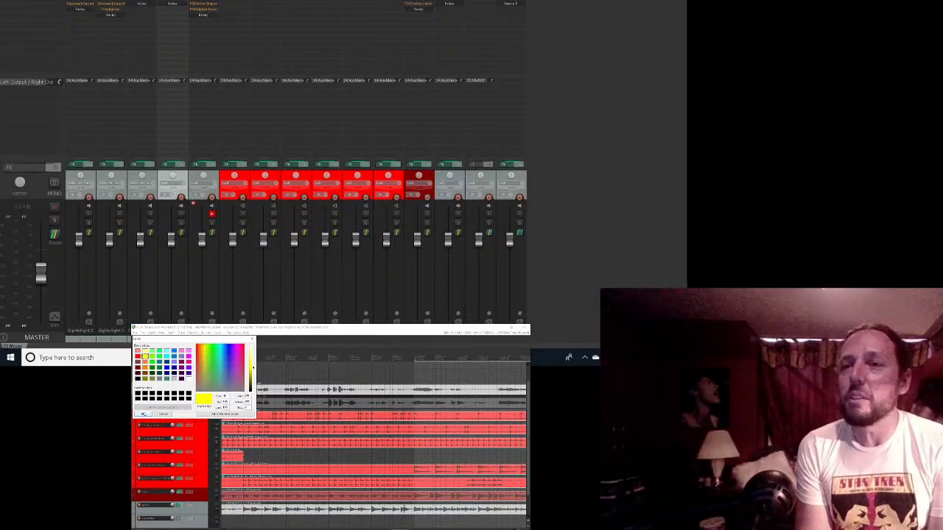
click(144, 414)
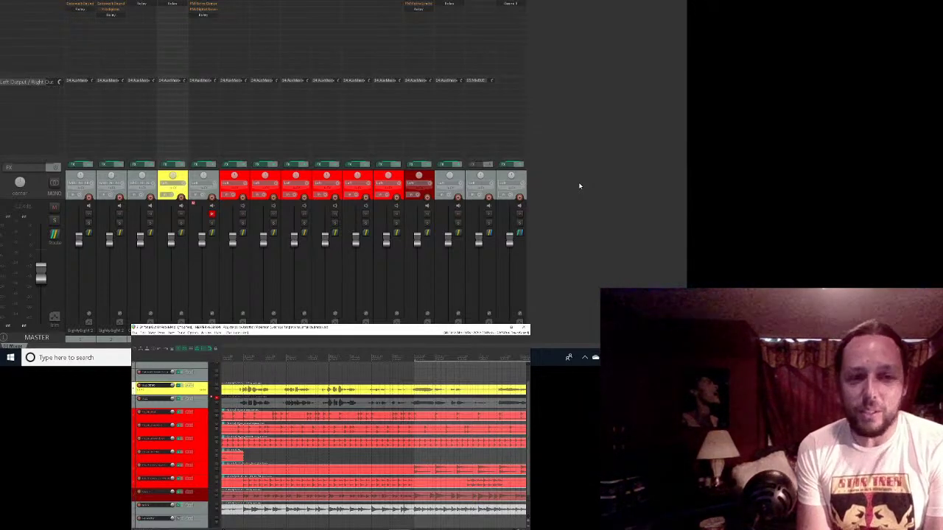
Step: Set tracks 1 through 3 to a custom bright green track color
click(86, 177)
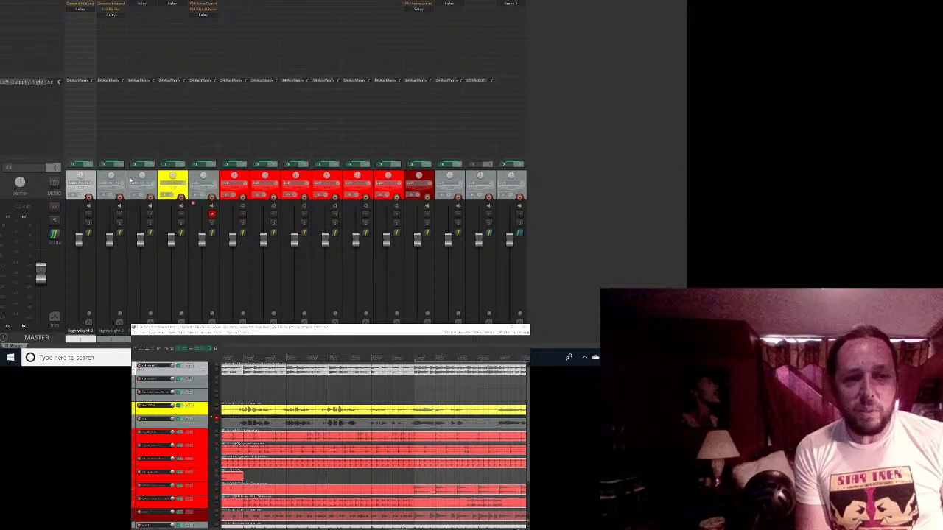
shift+click(131, 180)
right_click(130, 179)
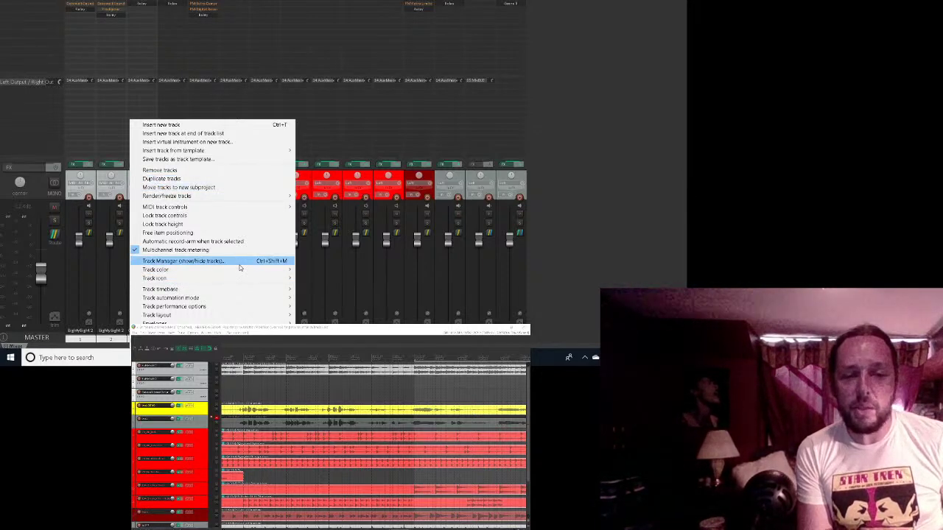
mouse_move(241, 270)
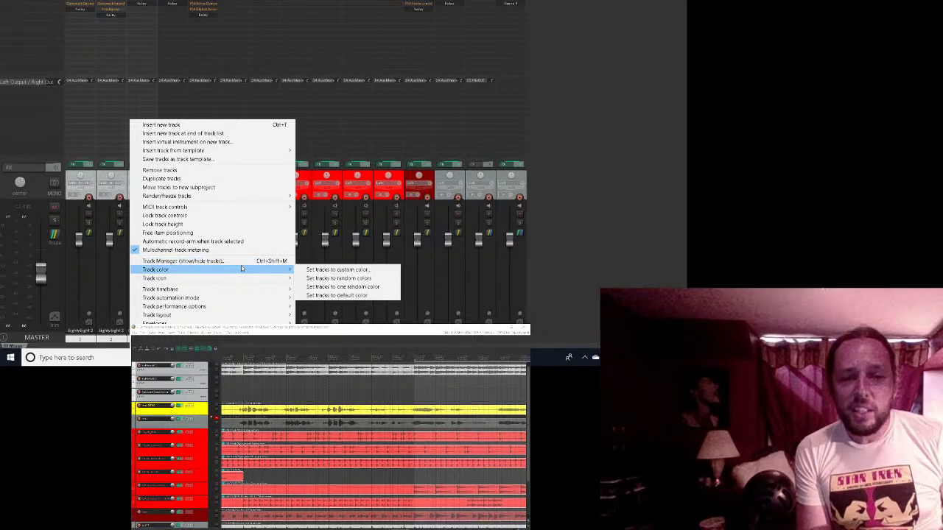
click(304, 269)
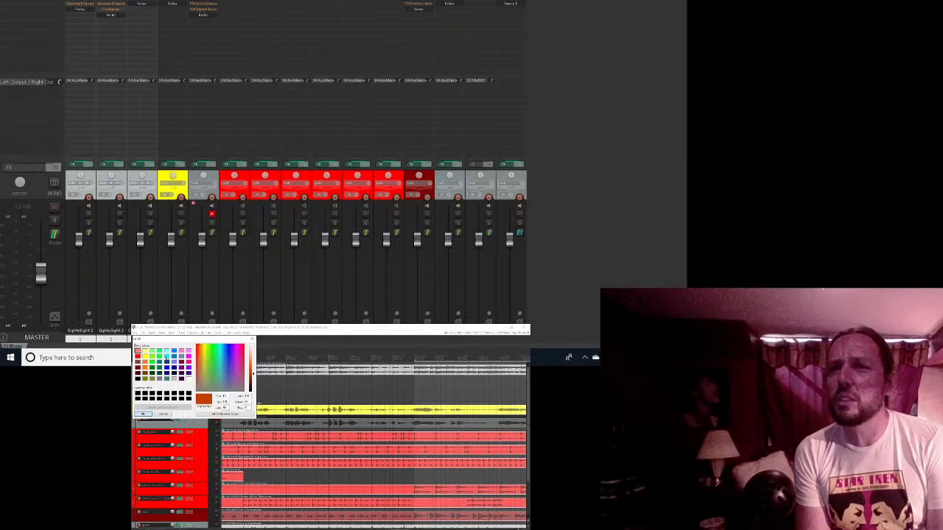
click(211, 352)
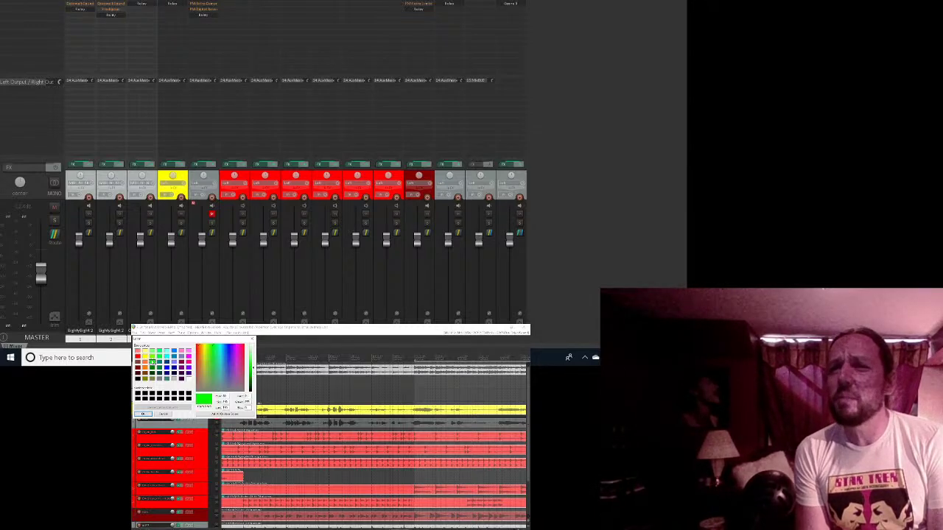
click(143, 414)
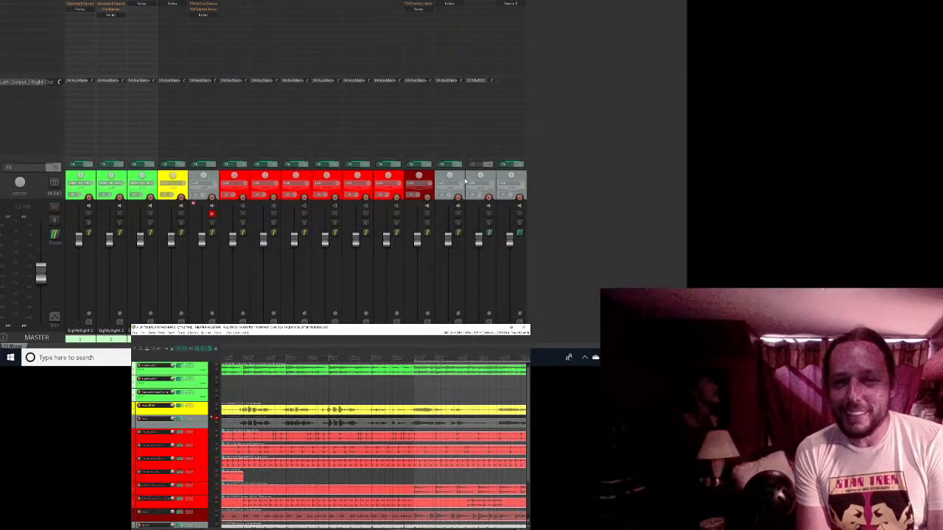
Step: Set track 13, next to the dark red track, to a custom blue track color and save the project
click(460, 177)
right_click(459, 177)
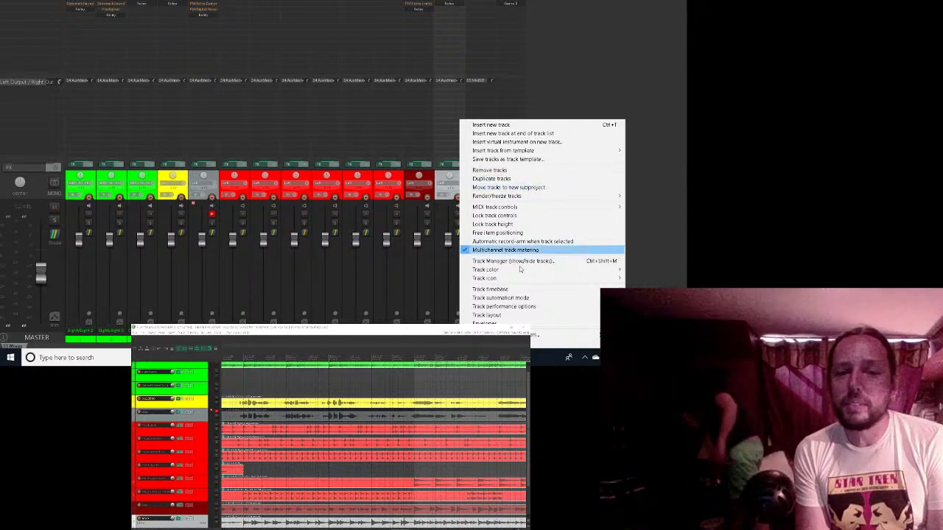
mouse_move(516, 270)
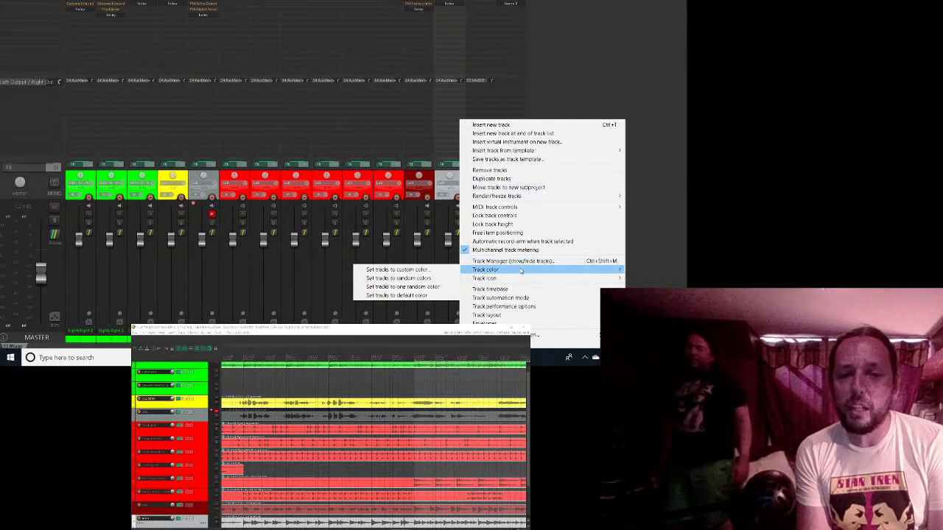
click(398, 270)
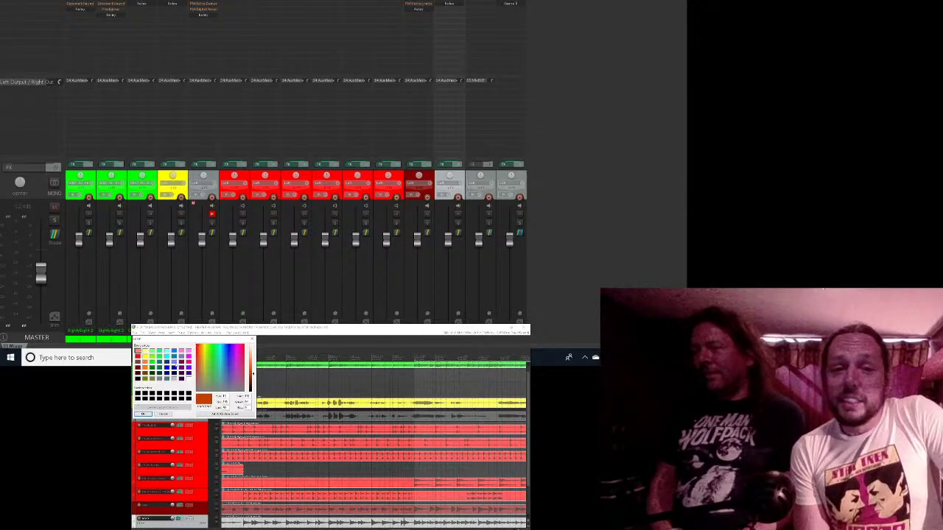
click(168, 366)
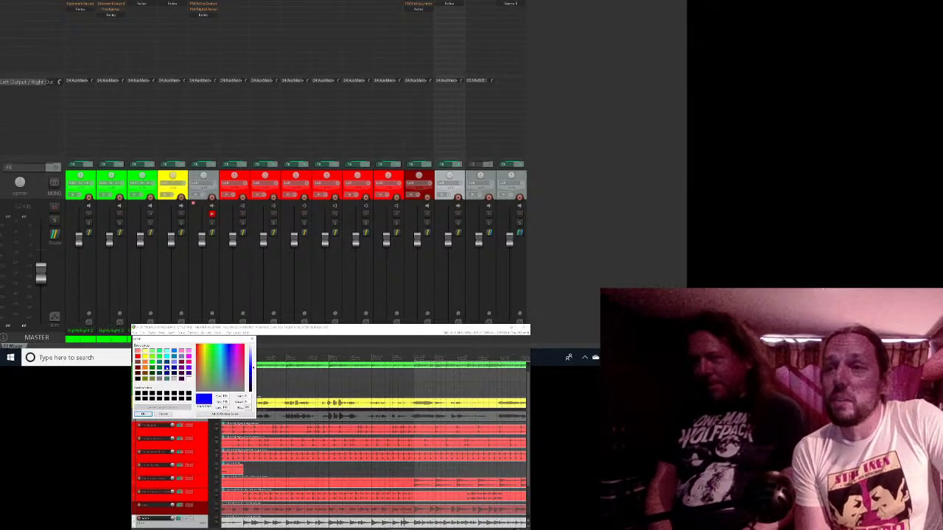
click(145, 413)
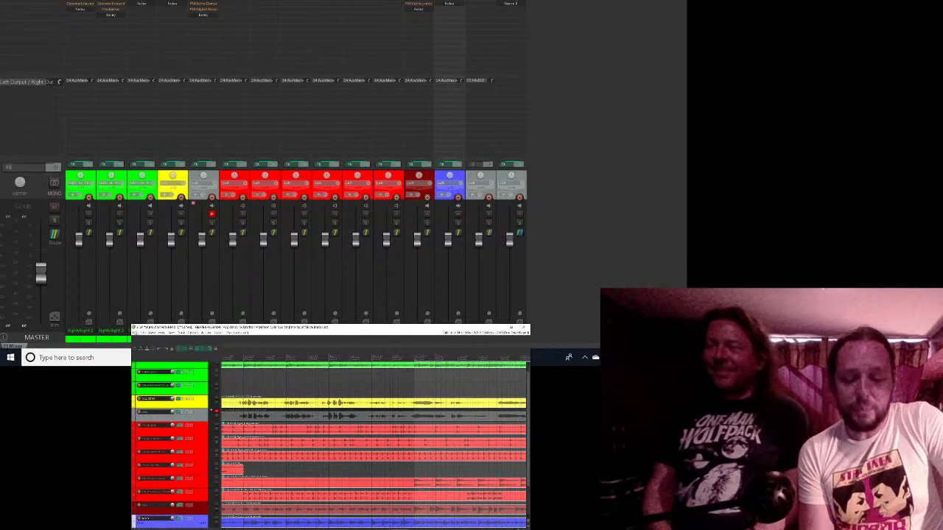
click(135, 333)
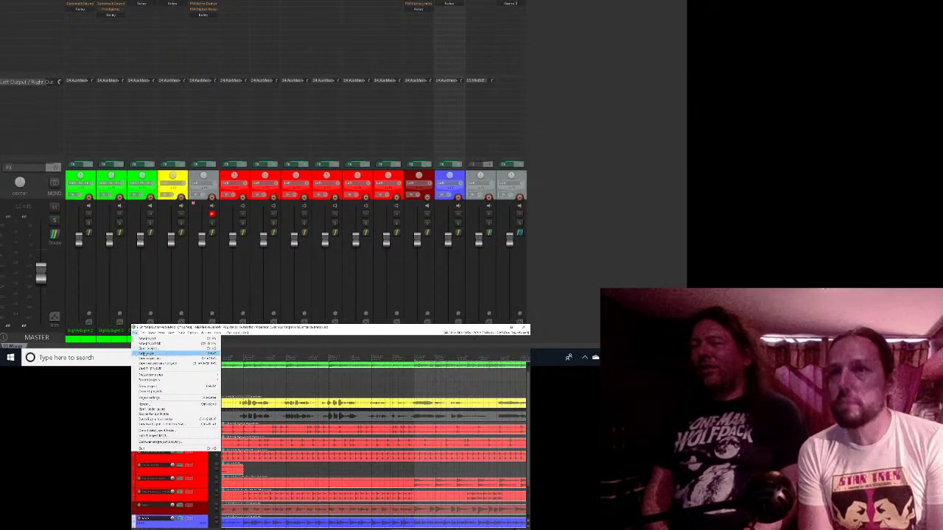
click(144, 354)
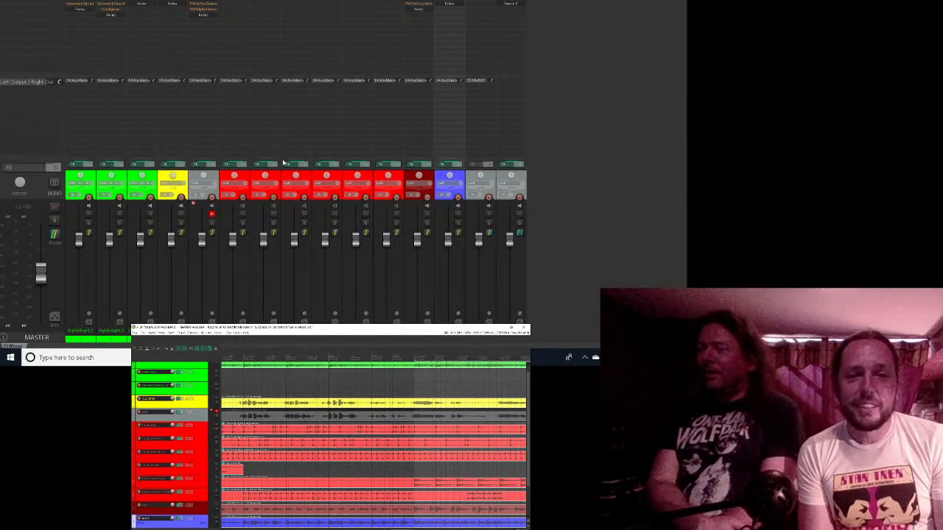
Step: Open the Voc1 DEMO track's FX chain, select Relay, and browse the plugin list for an effect to add after it
click(172, 169)
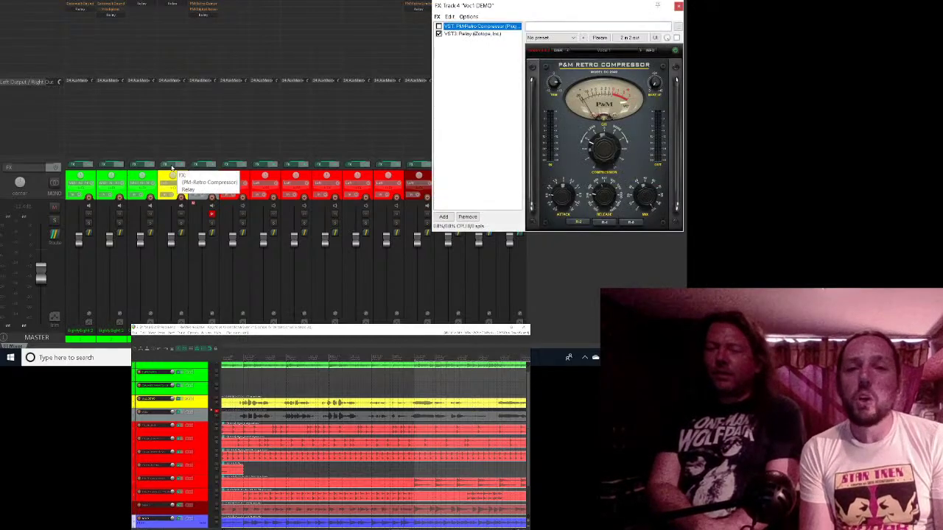
click(463, 34)
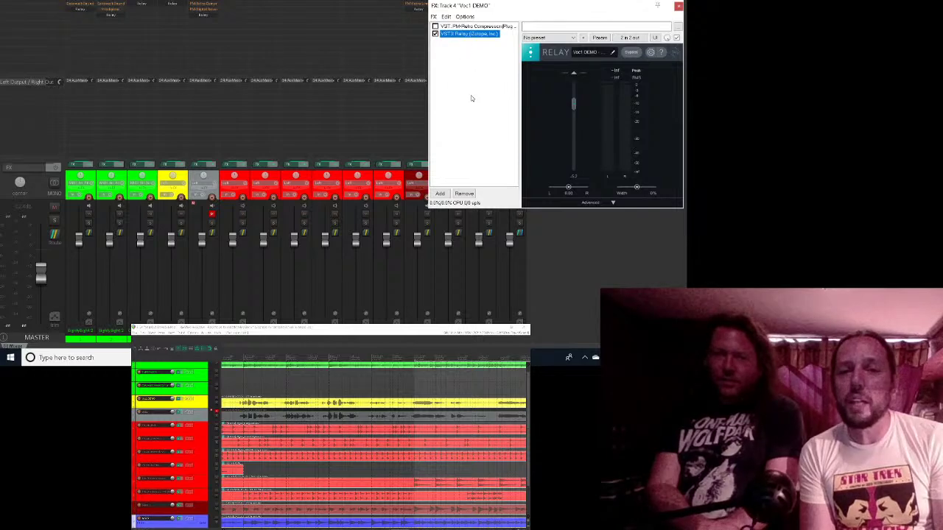
click(441, 194)
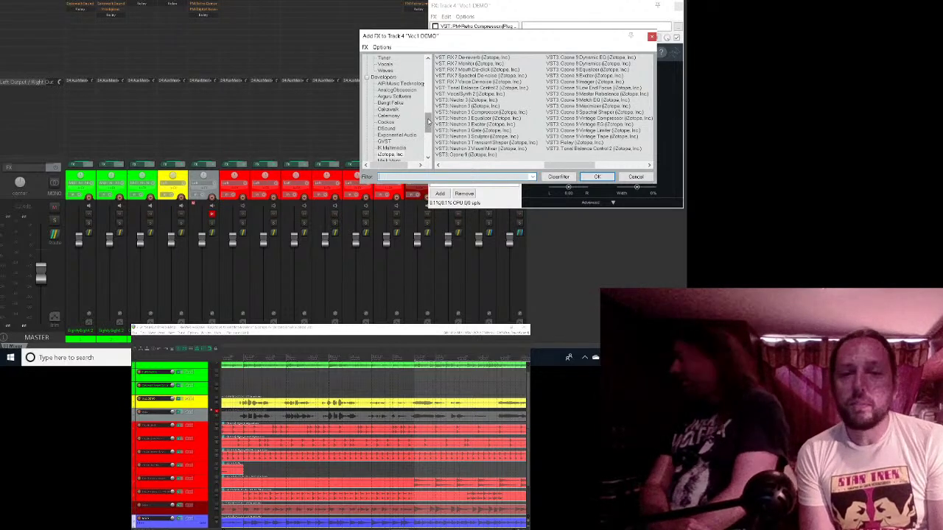
drag(428, 122, 429, 62)
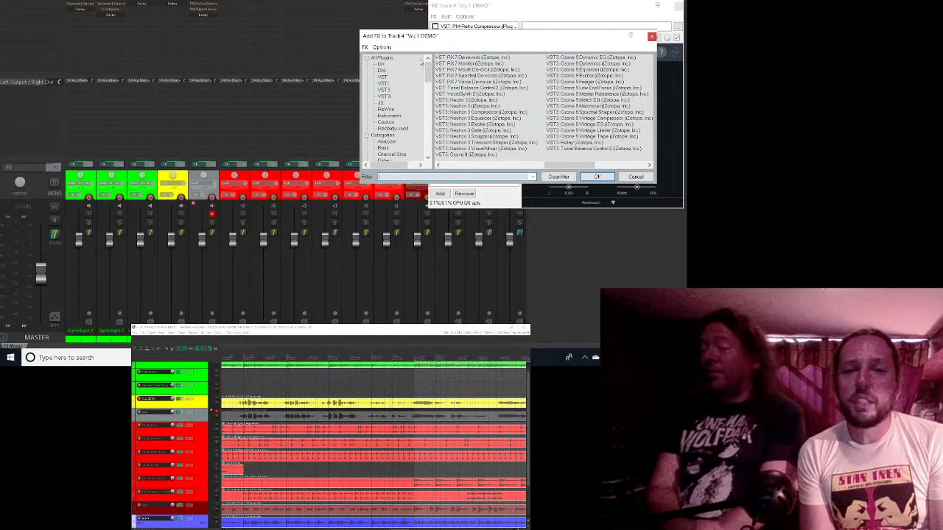
Step: Filter all plugins for "vocal rider" and add VST3 Vocal Rider Stereo (Waves) to the Voc1 DEMO track
click(387, 58)
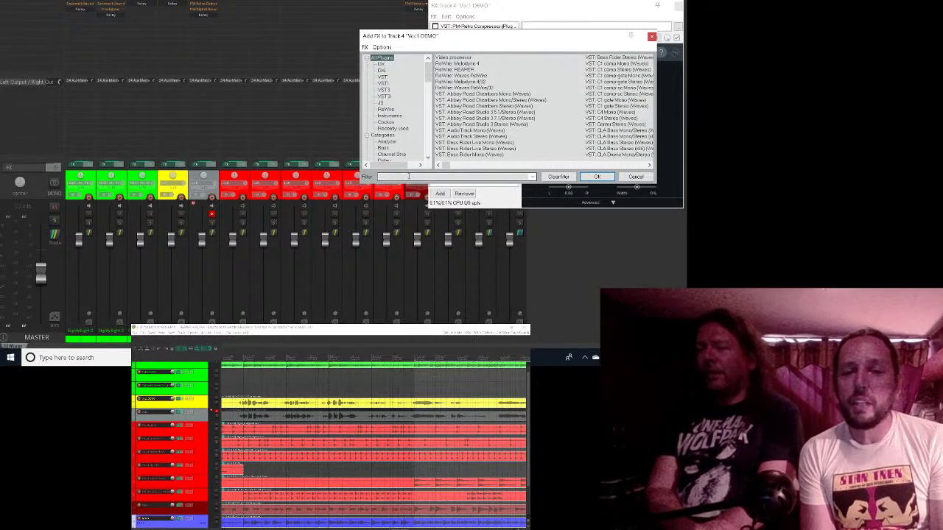
click(409, 177)
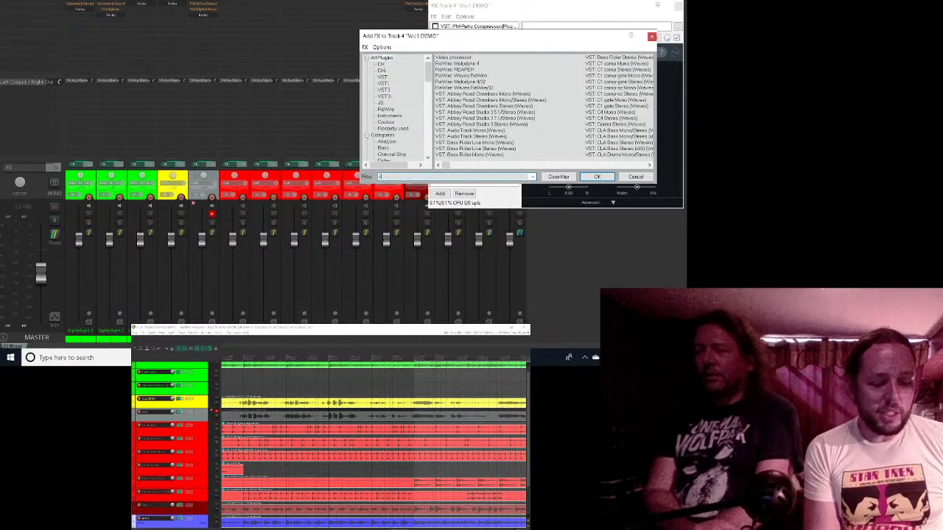
text(vocal)
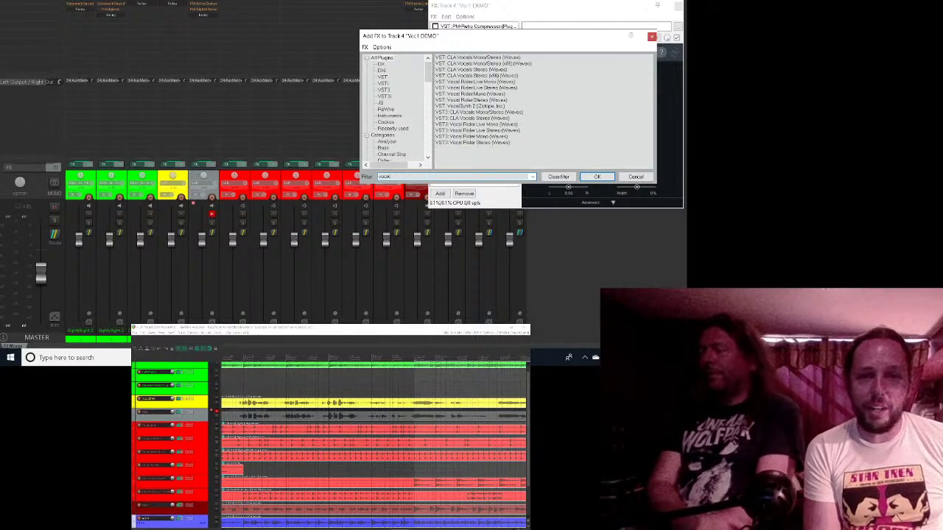
text( rider)
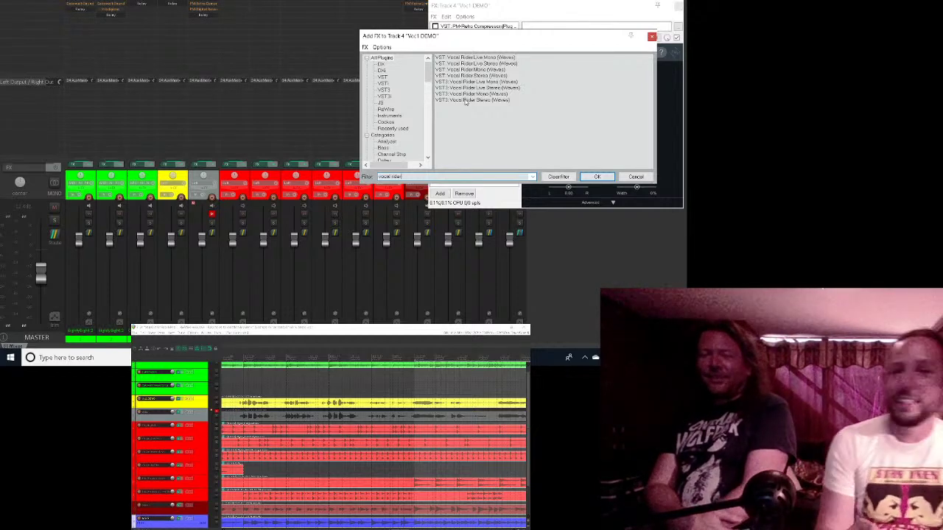
click(465, 100)
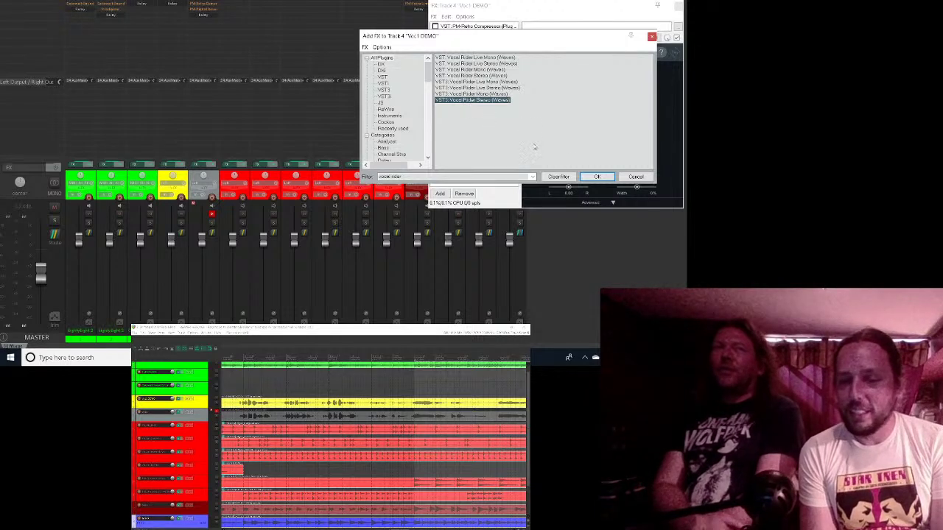
click(593, 178)
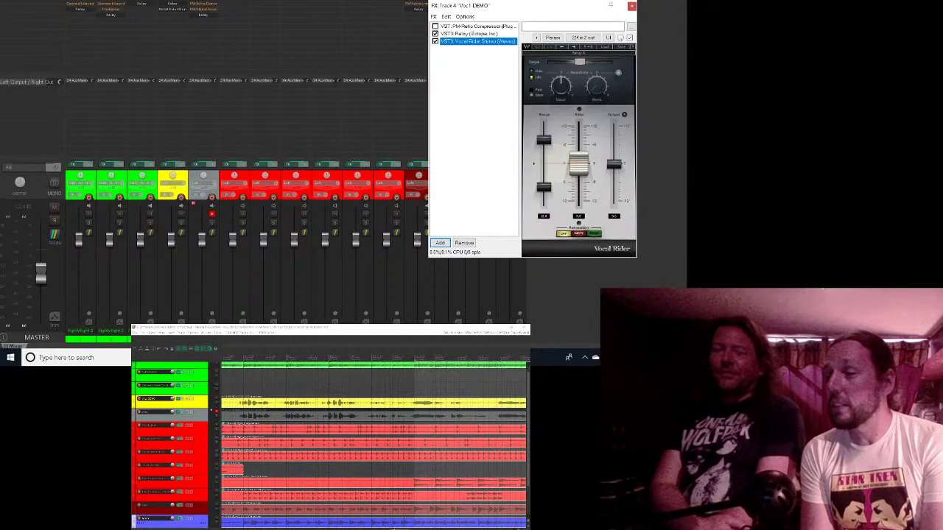
Step: Look through the project's arrangement for a vocal passage to play back
click(363, 525)
scroll(364, 525, down, 2)
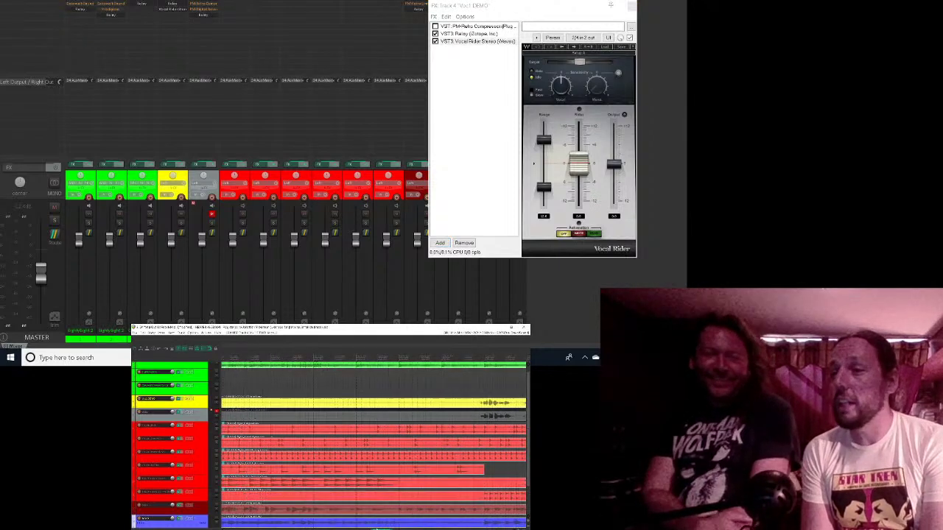
scroll(364, 526, up, 3)
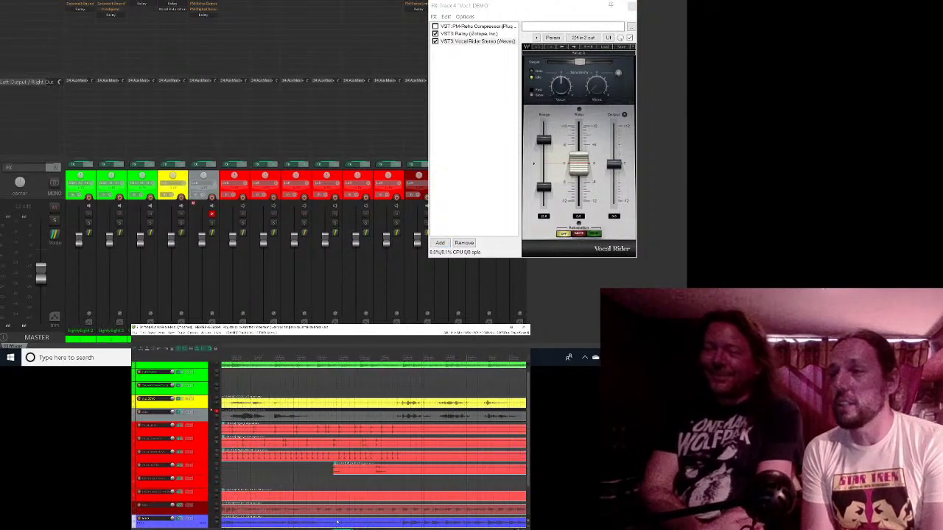
scroll(329, 520, down, 3)
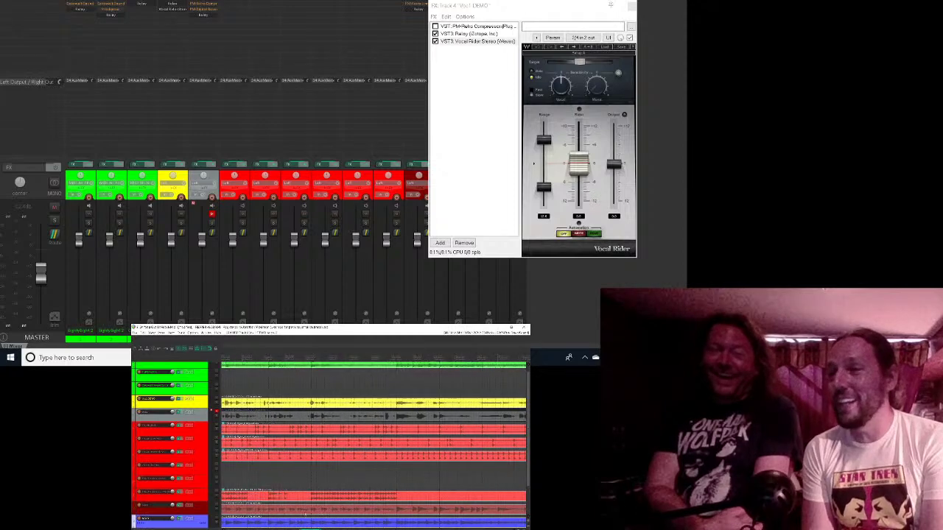
scroll(289, 509, up, 3)
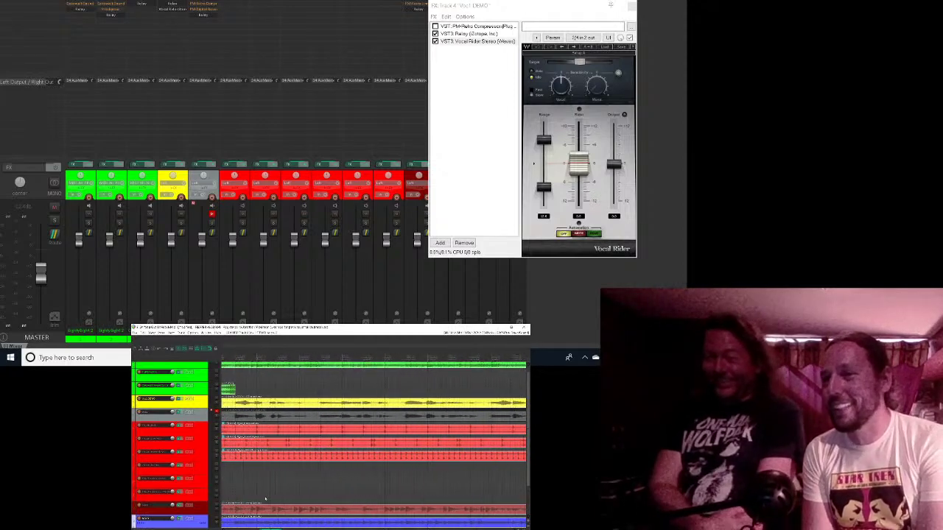
scroll(239, 491, down, 3)
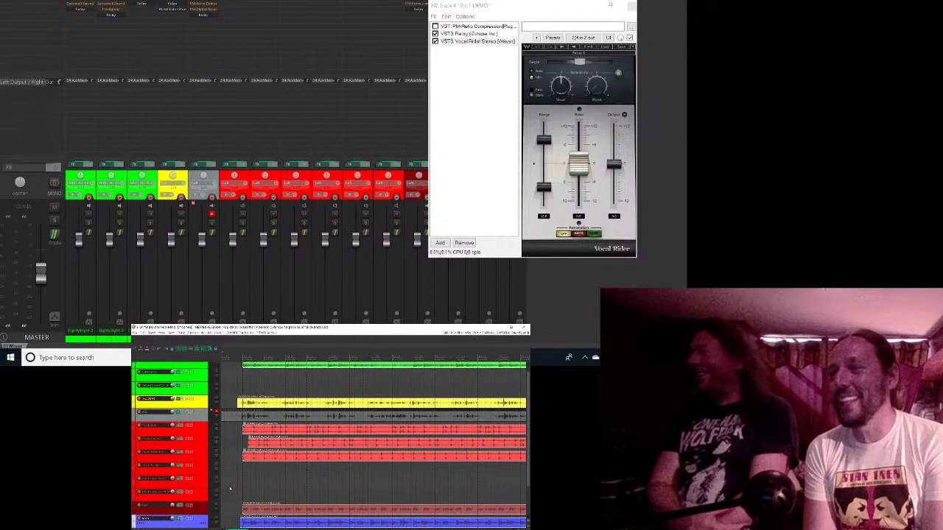
scroll(229, 488, up, 3)
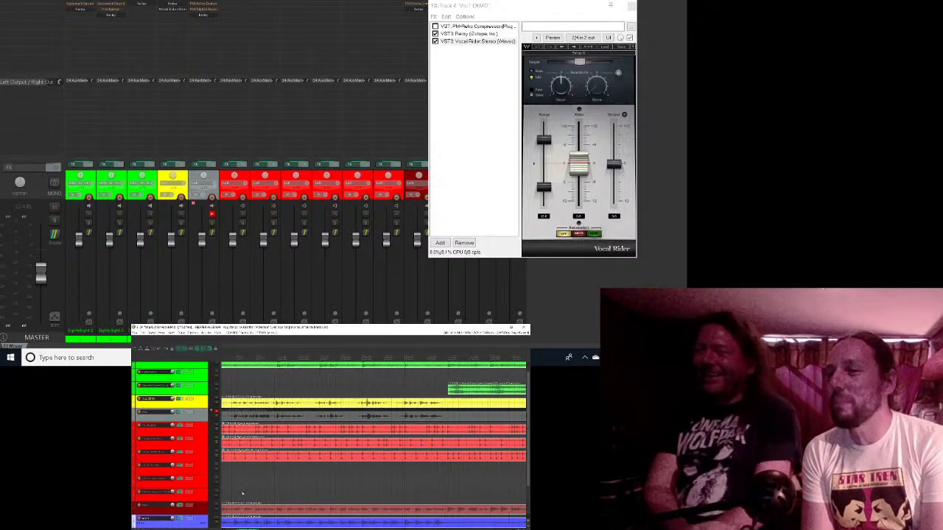
scroll(242, 494, down, 2)
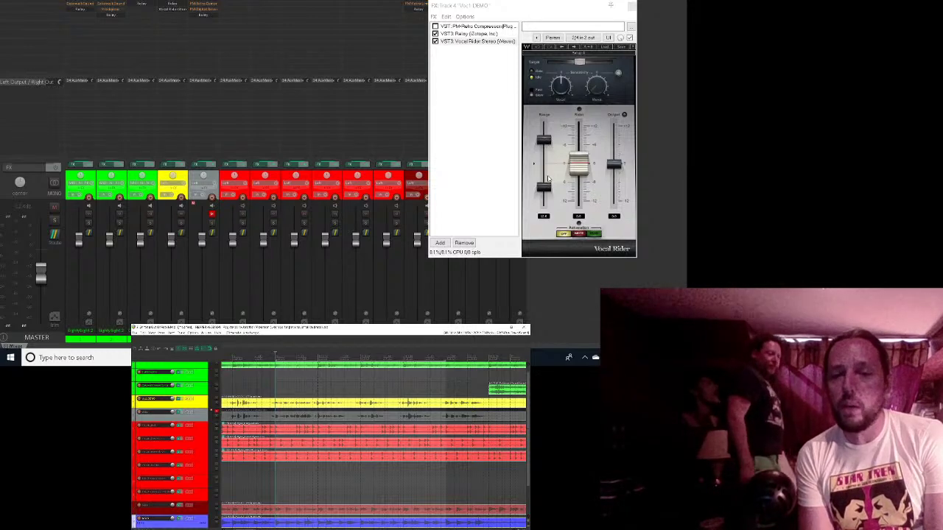
Step: Play the chosen vocal passage and lower Vocal Rider's target level slightly, maximizing the effects window along the way
mouse_move(546, 140)
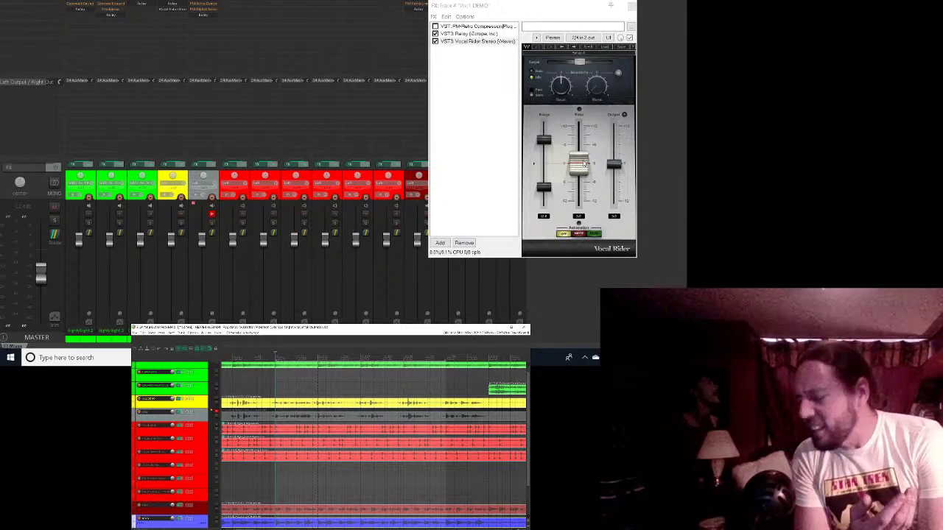
key(space)
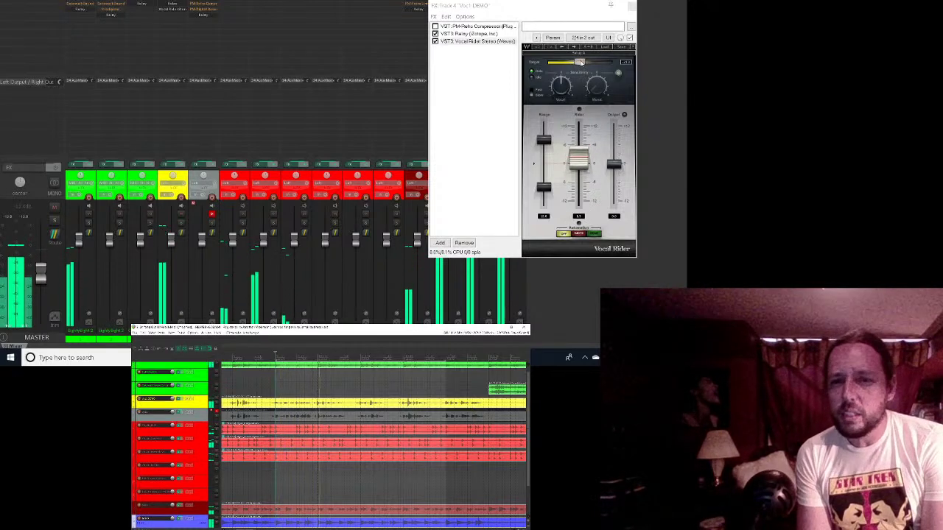
click(580, 63)
drag(580, 62, 576, 63)
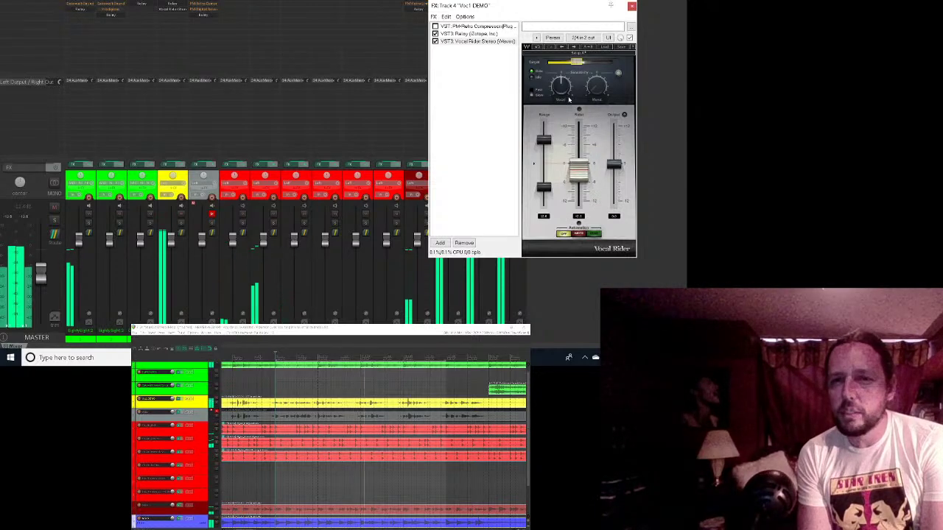
double_click(545, 7)
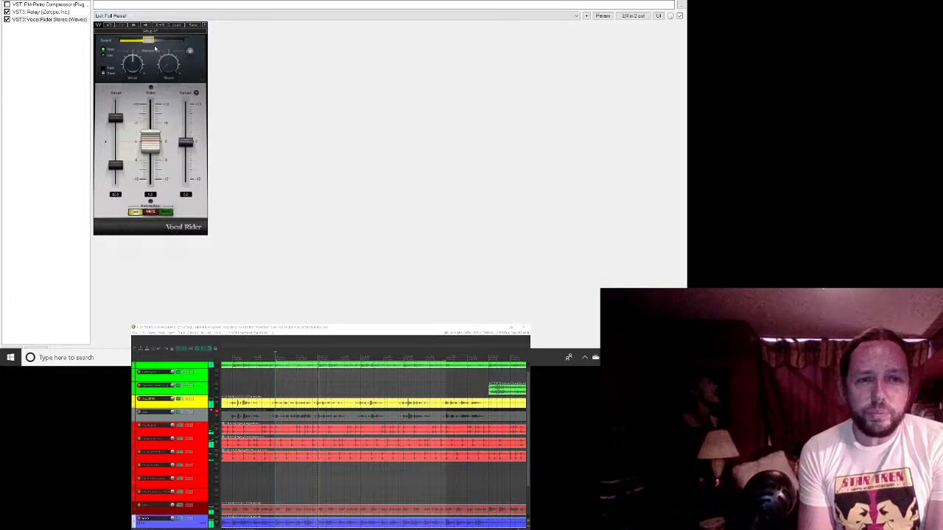
drag(154, 42, 151, 43)
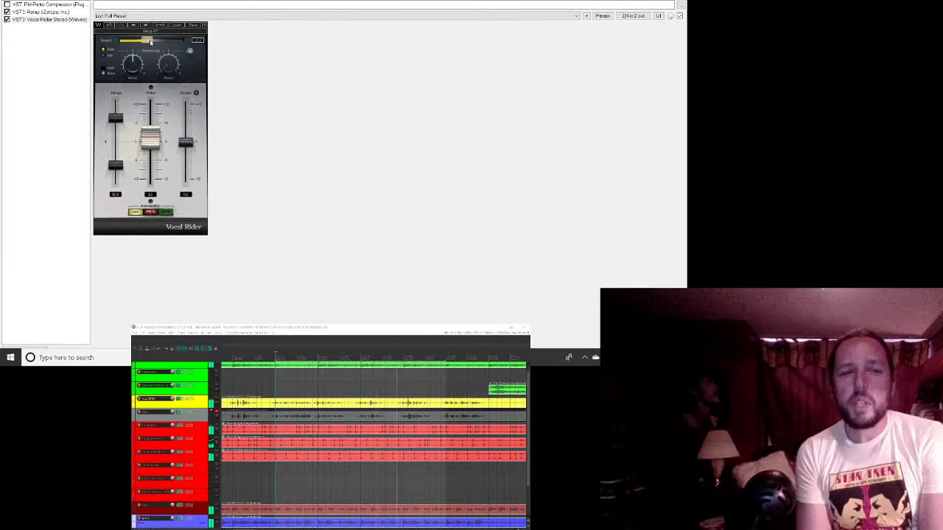
Step: Switch Vocal Rider's response to Fast, audition another vocal section, and restore the effects window to its smaller size
click(104, 71)
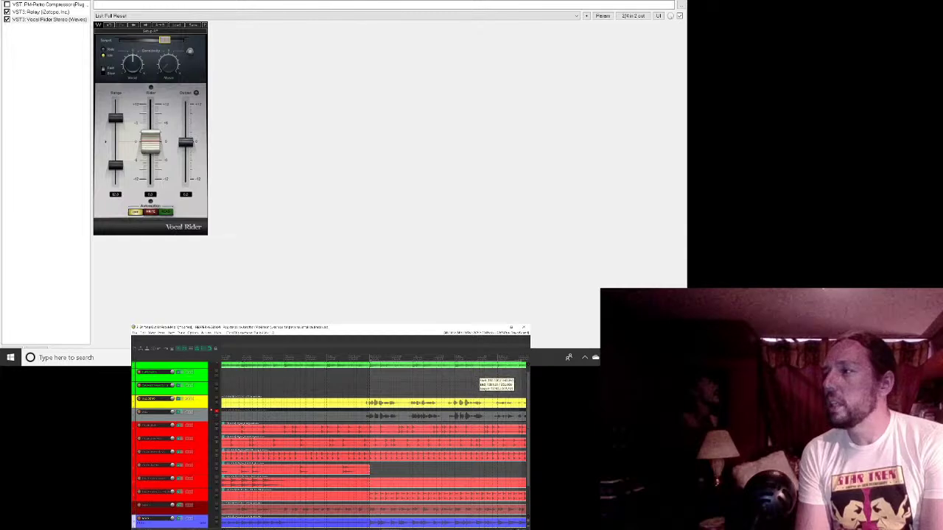
scroll(477, 377, right, 3)
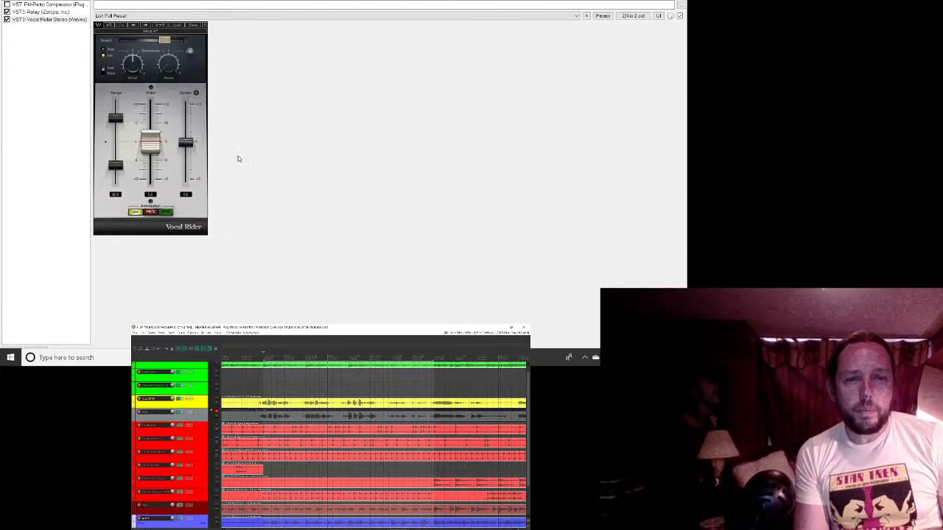
key(space)
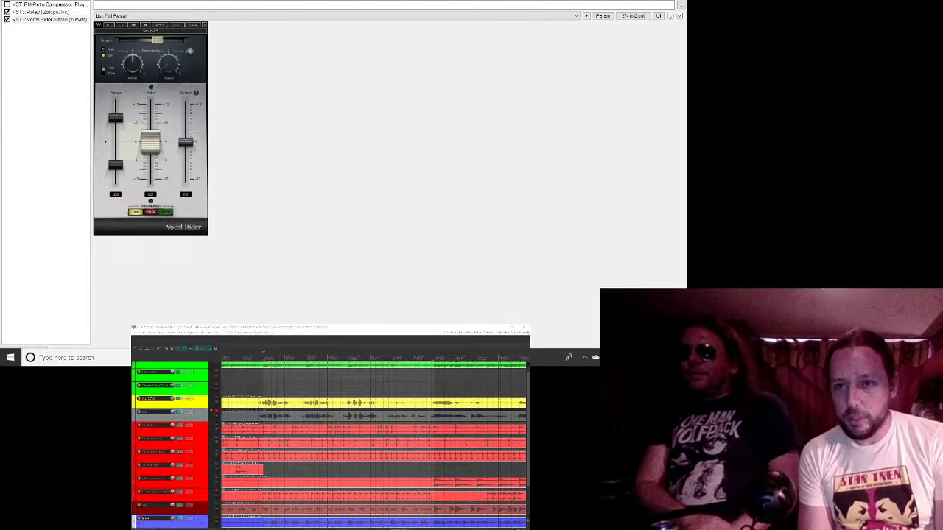
key(super+Down)
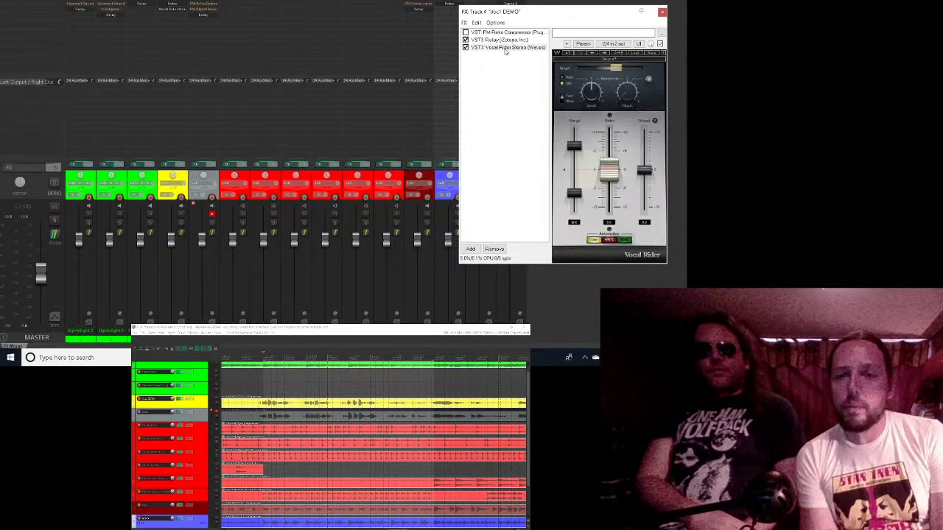
Step: Add VST3 CLA MixHub Lite Stereo (Waves) after Vocal Rider on the Voc1 DEMO track and move the effects window over the mixer
click(136, 333)
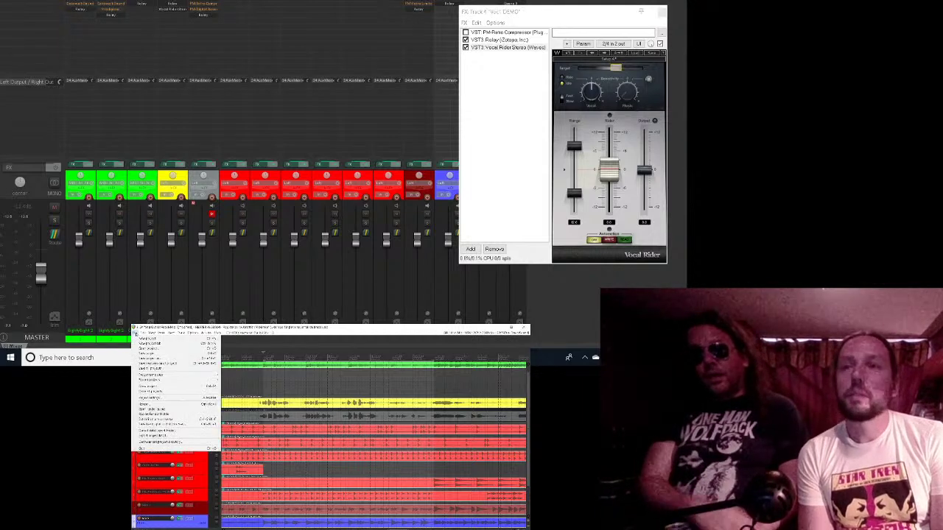
key(Escape)
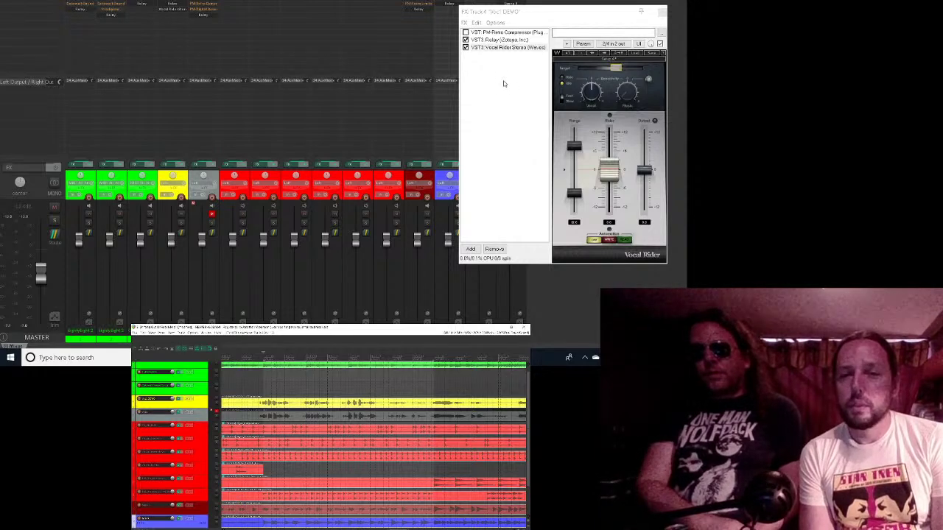
click(497, 48)
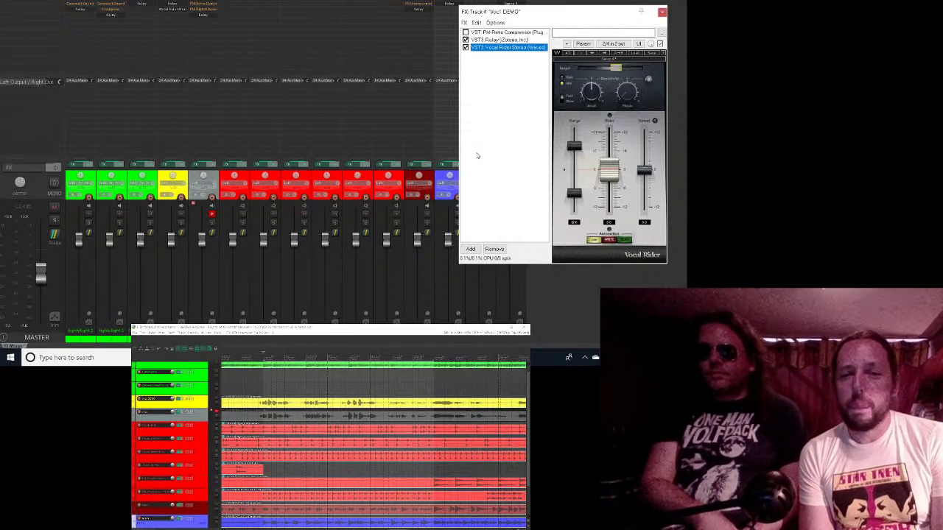
click(471, 250)
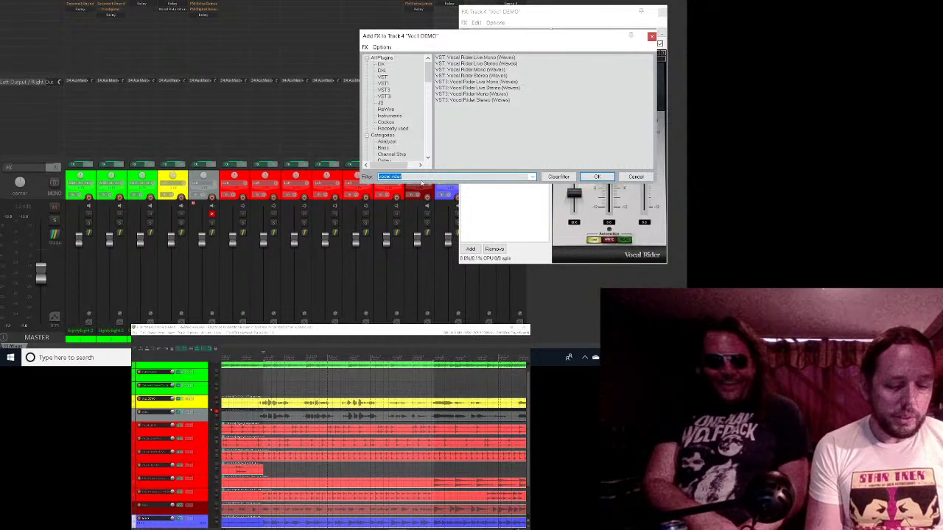
text(cla)
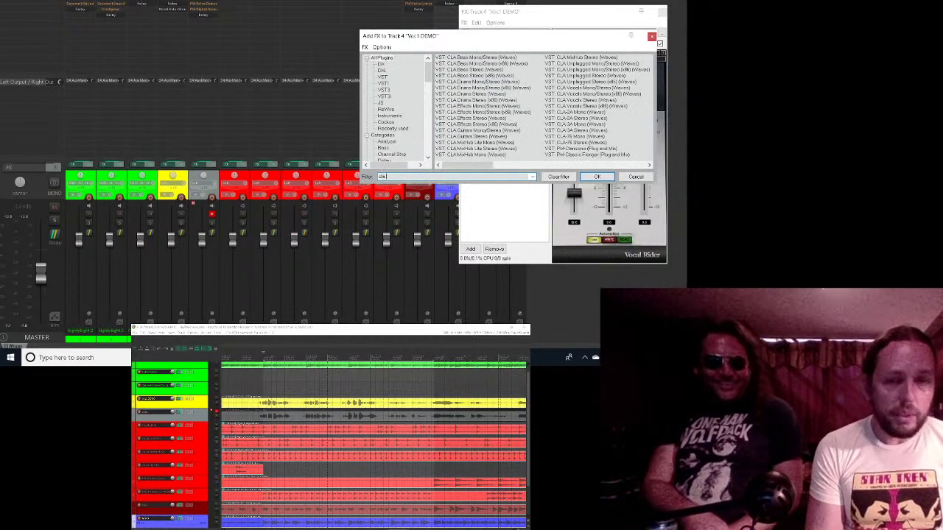
text( mix)
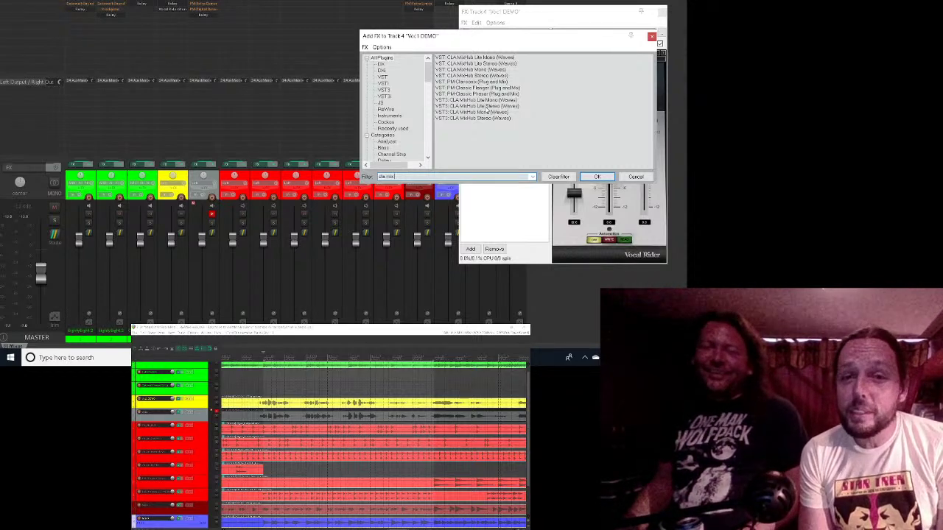
click(476, 106)
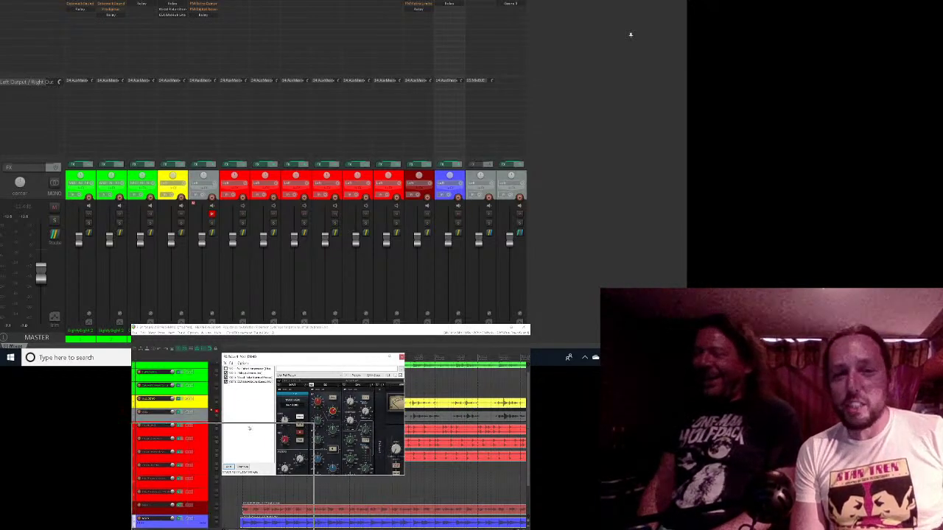
drag(905, 173, 500, 39)
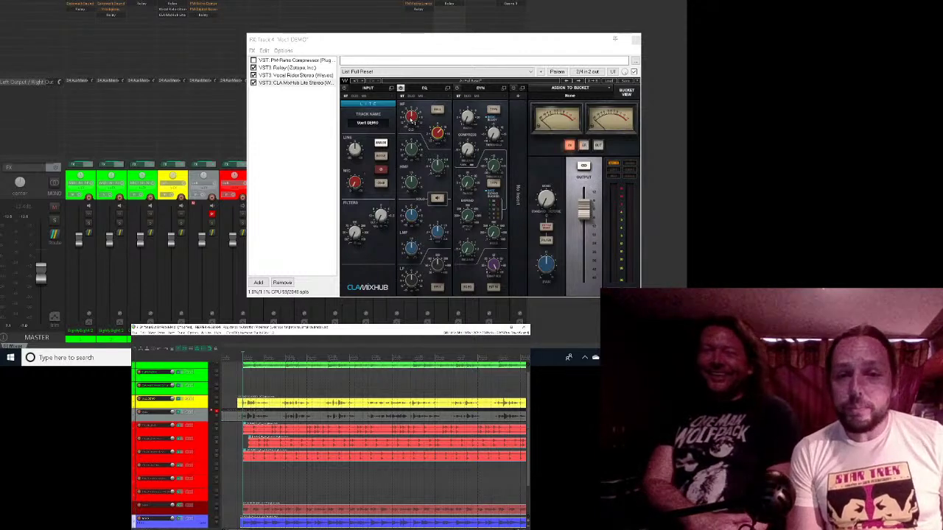
Step: Shape the vocal's EQ in CLA MixHub during playback, auditioning the HF Bell mode and adjusting the high, upper-mid and low bands
key(space)
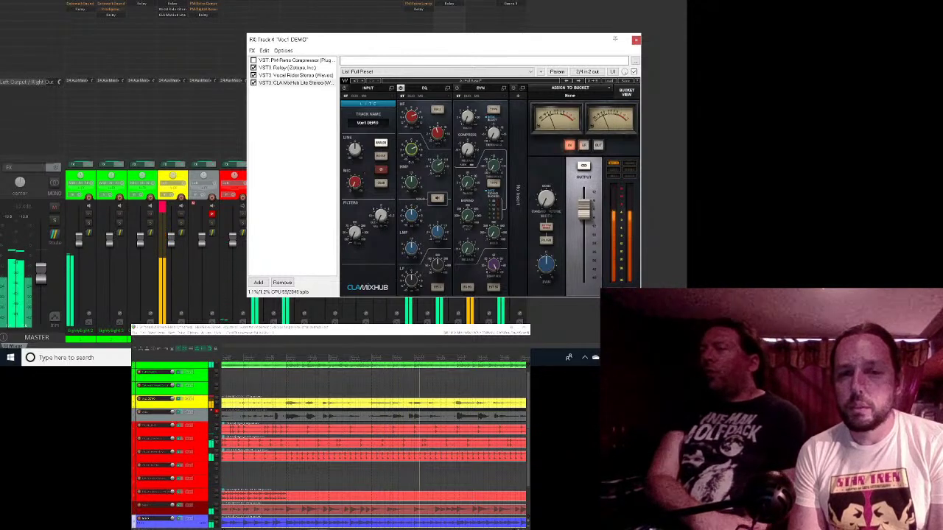
click(436, 109)
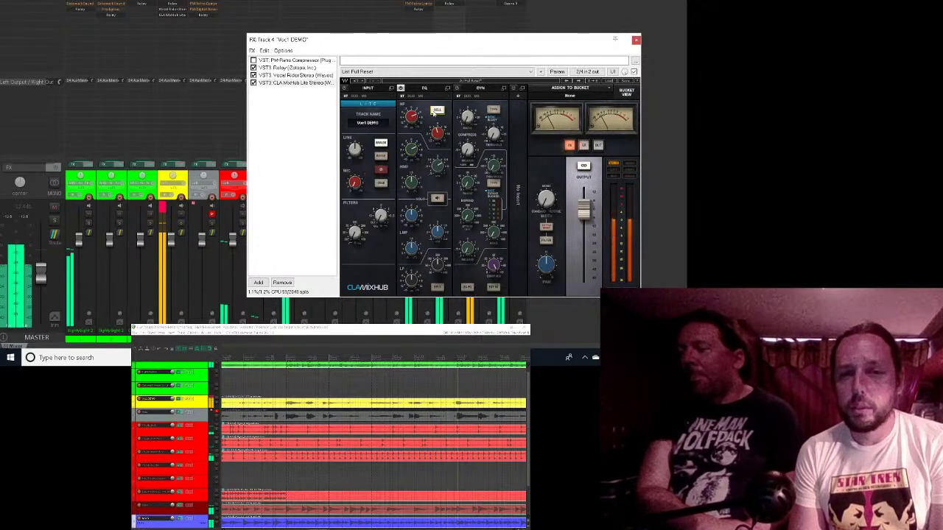
click(436, 110)
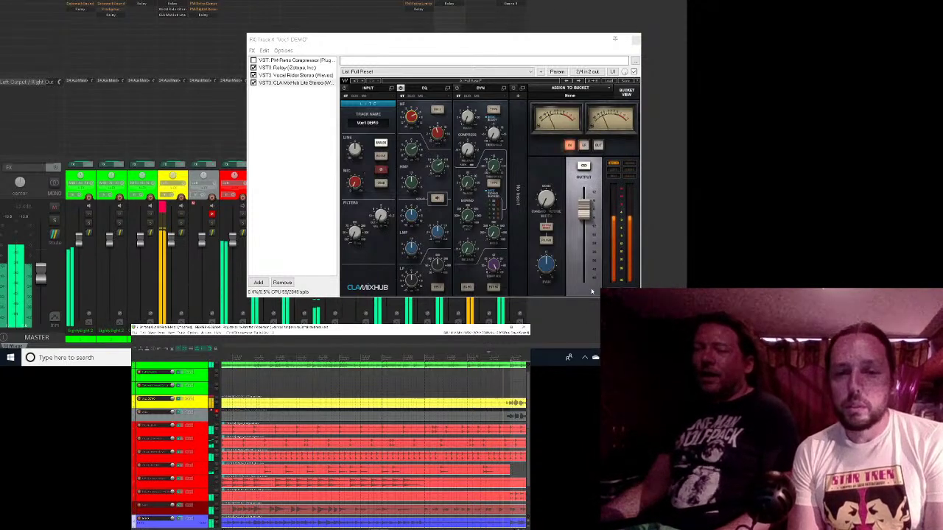
click(411, 278)
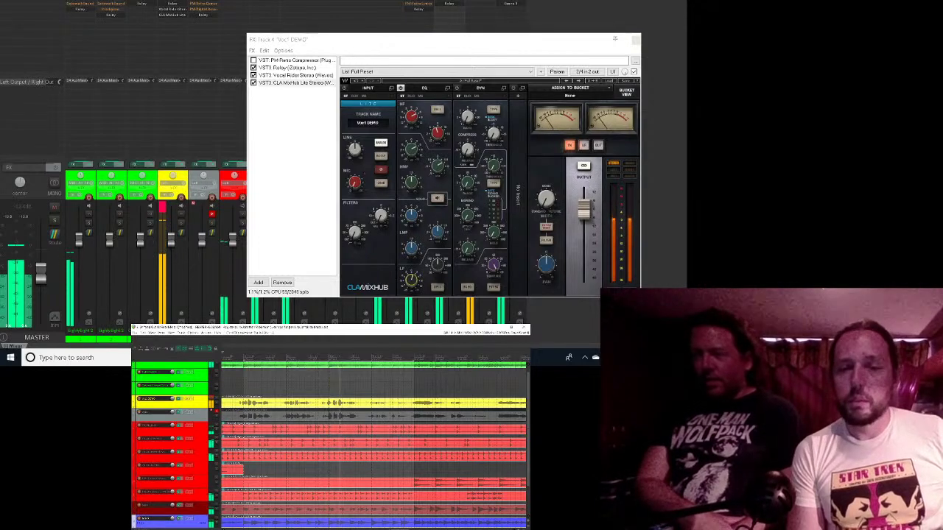
click(414, 152)
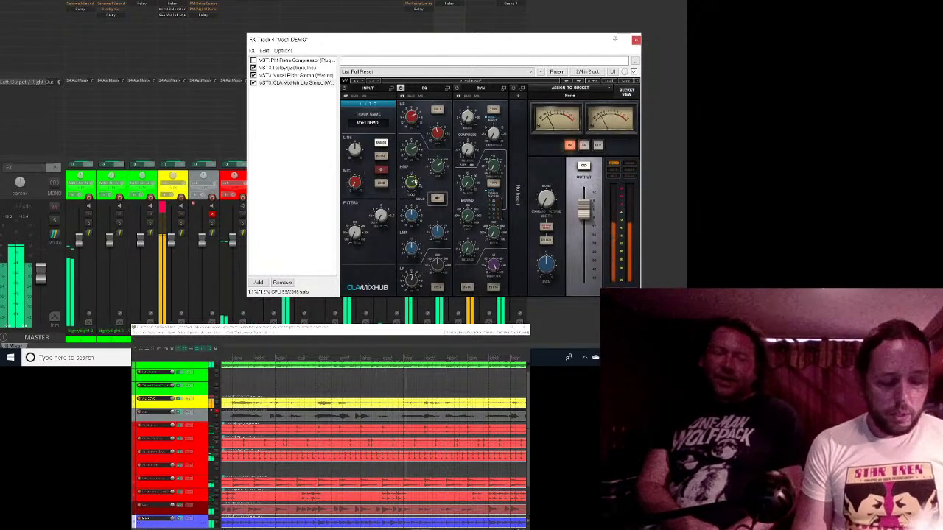
Step: Stop playback and save the project
key(space)
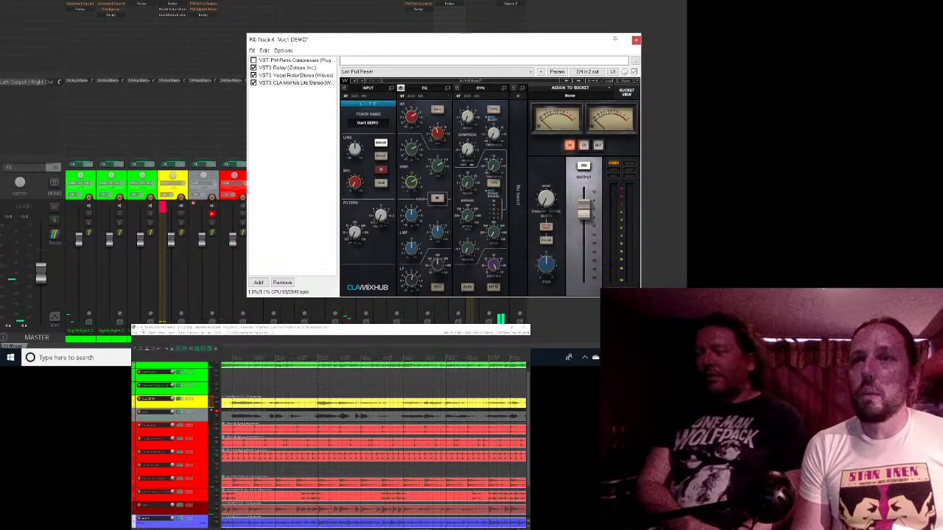
click(136, 333)
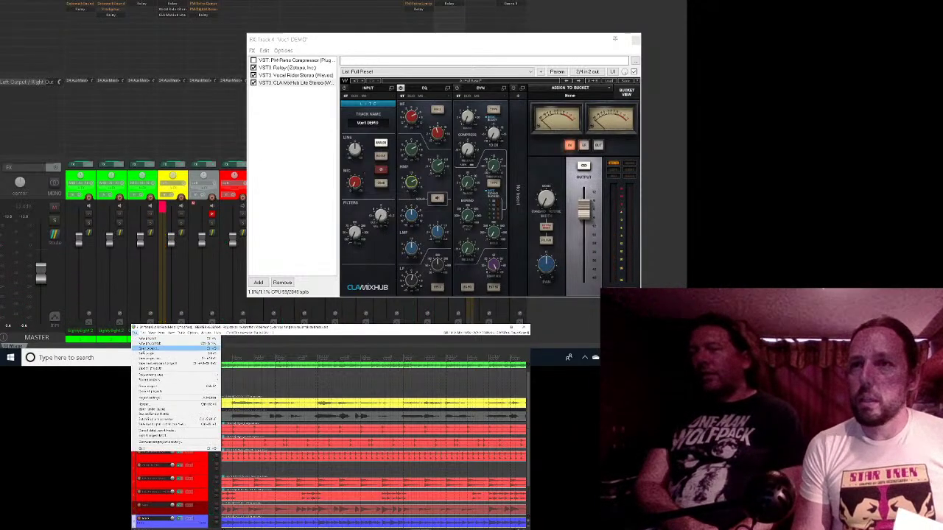
click(147, 348)
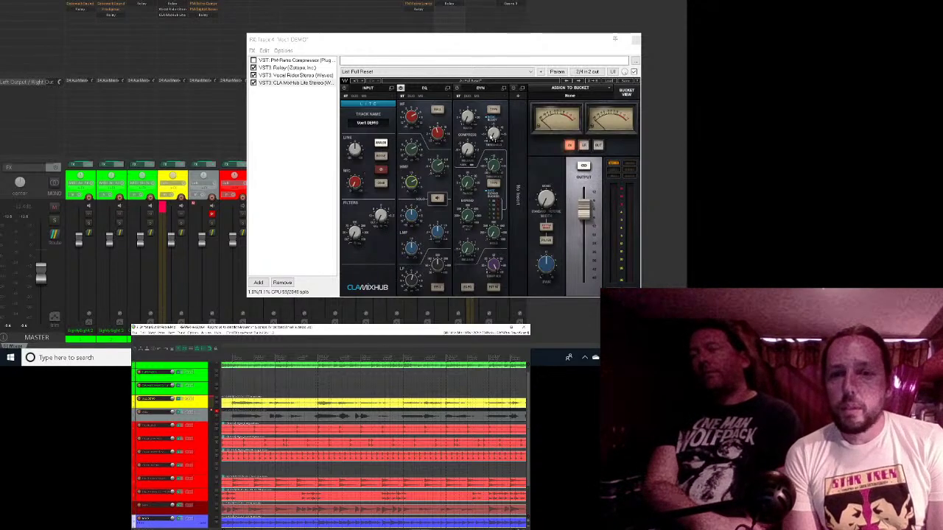
Step: Set up CLA MixHub's compressor threshold and ratio, trying the blue compressor mode before returning to the standard one, and audition the vocal
click(492, 134)
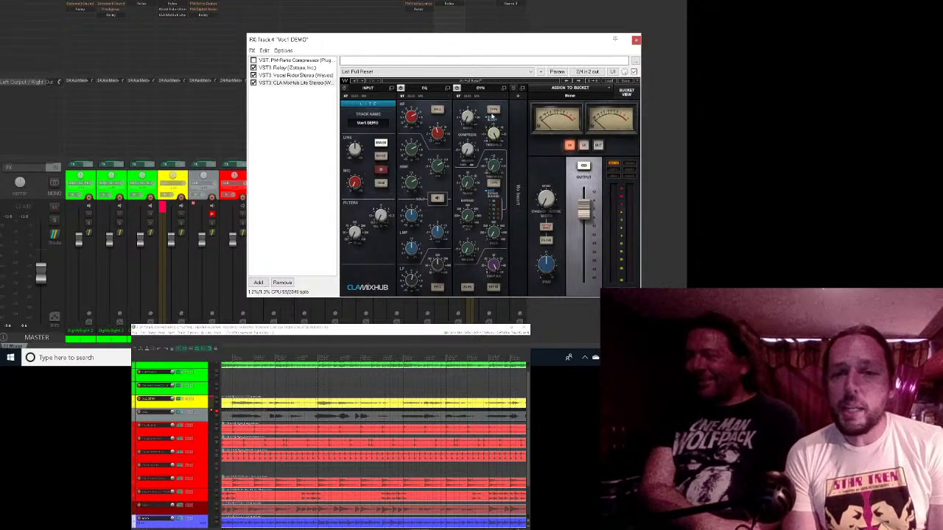
click(492, 112)
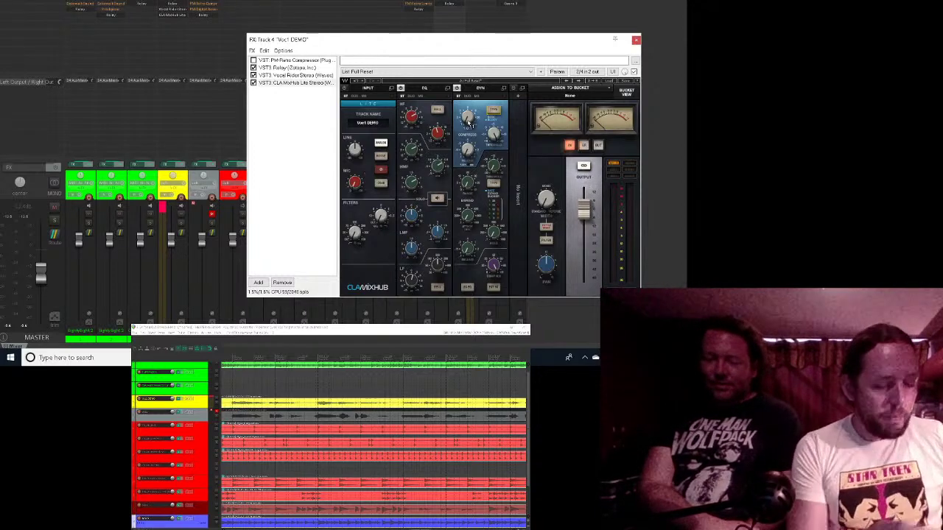
key(space)
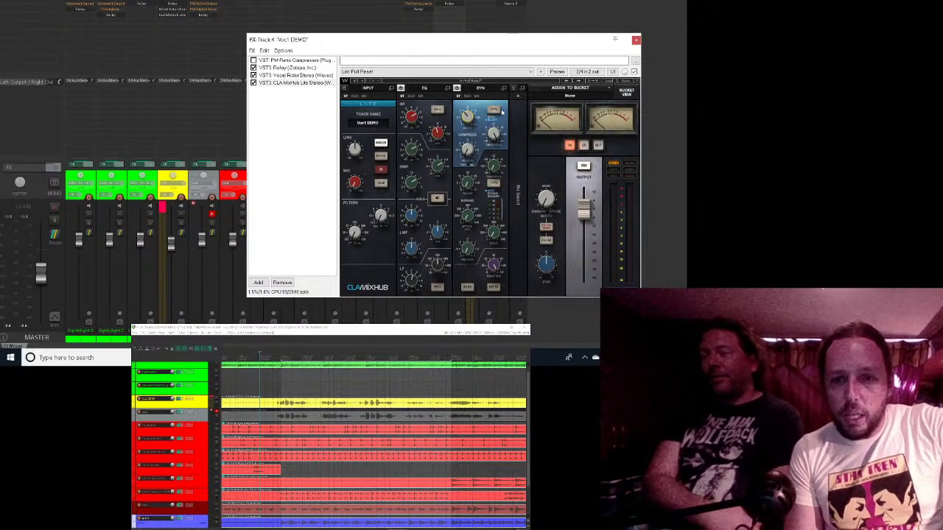
click(496, 110)
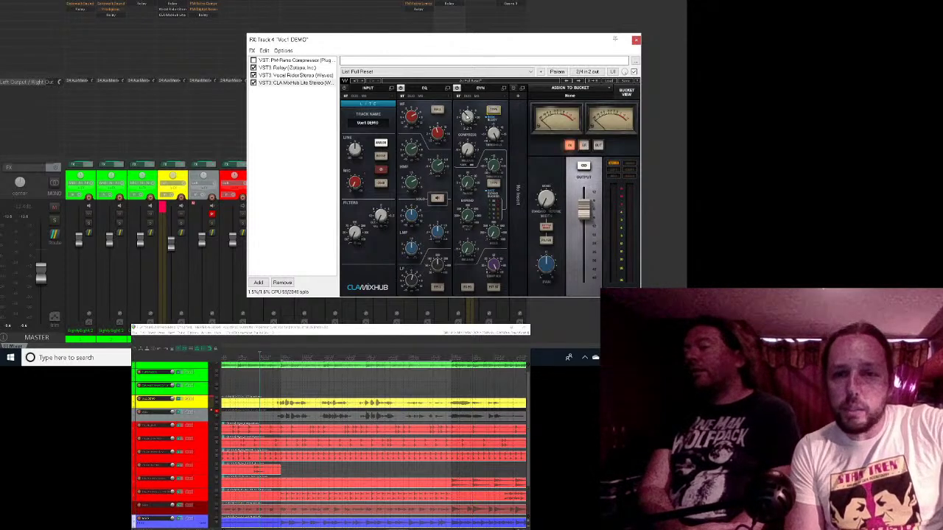
key(space)
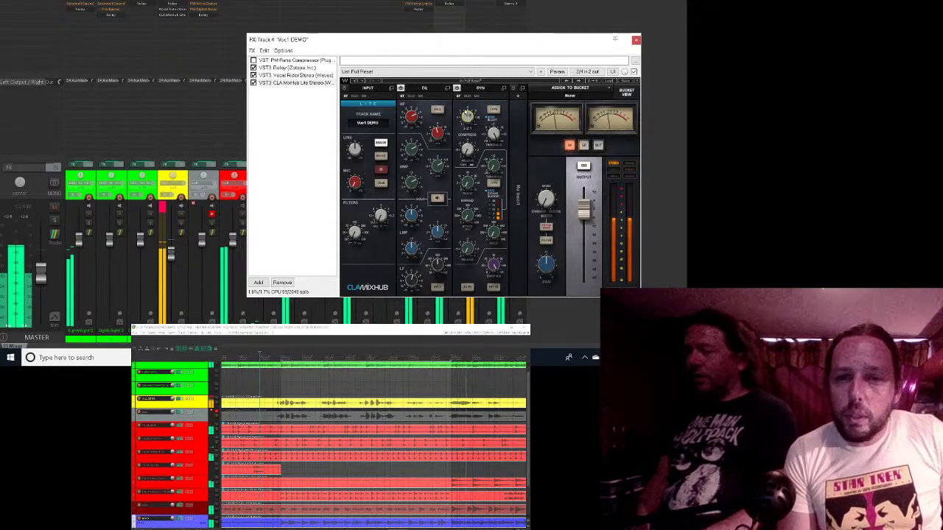
mouse_move(466, 118)
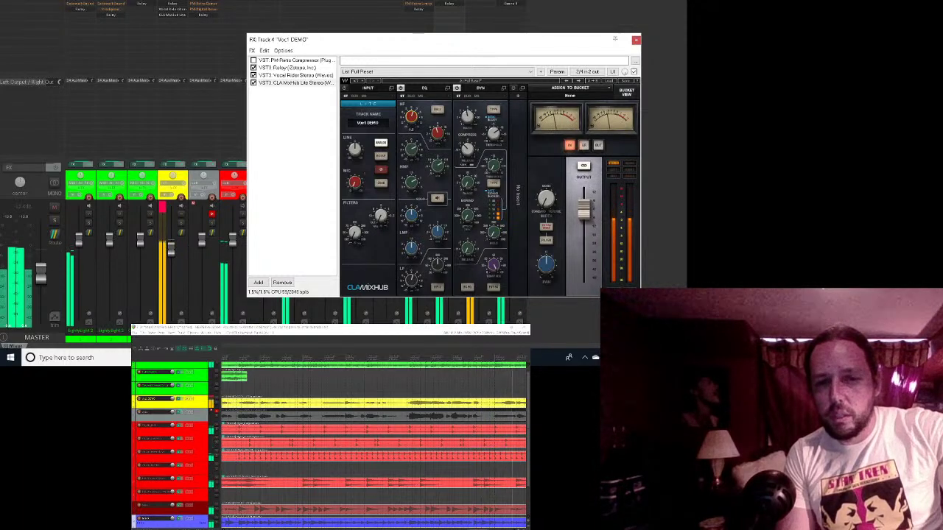
Step: Save the project with the vocal compressor settings
key(minus)
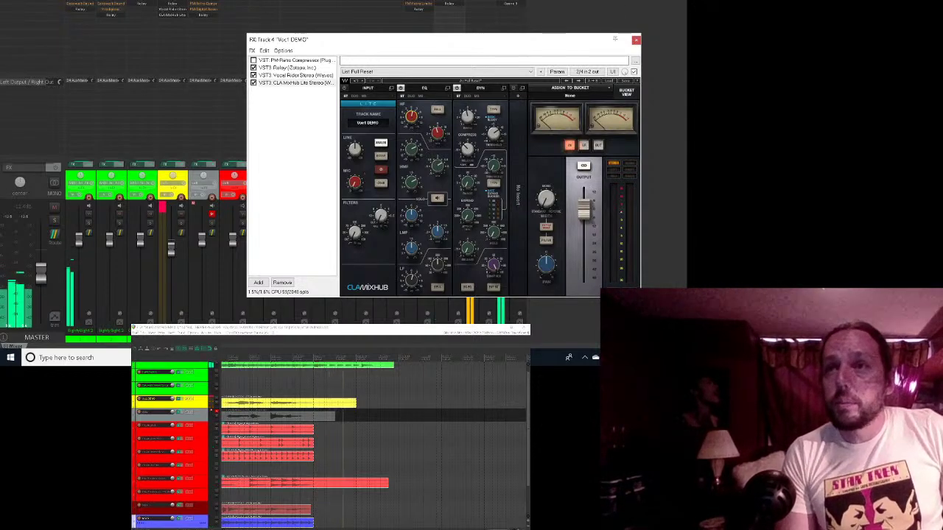
click(135, 333)
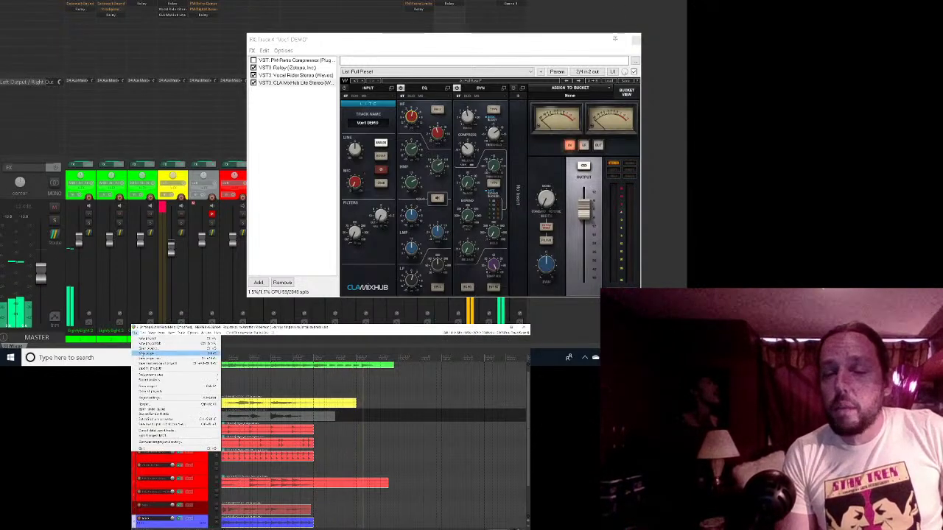
click(140, 354)
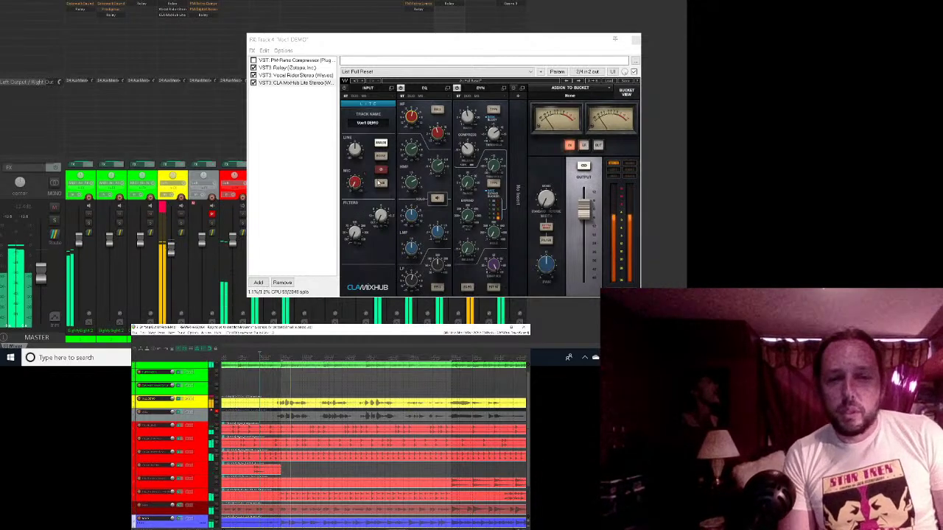
Step: Engage CLA MixHub's mic input stage, turn up its mic gain while lowering the Voc1 DEMO fader, and stop playback
click(379, 182)
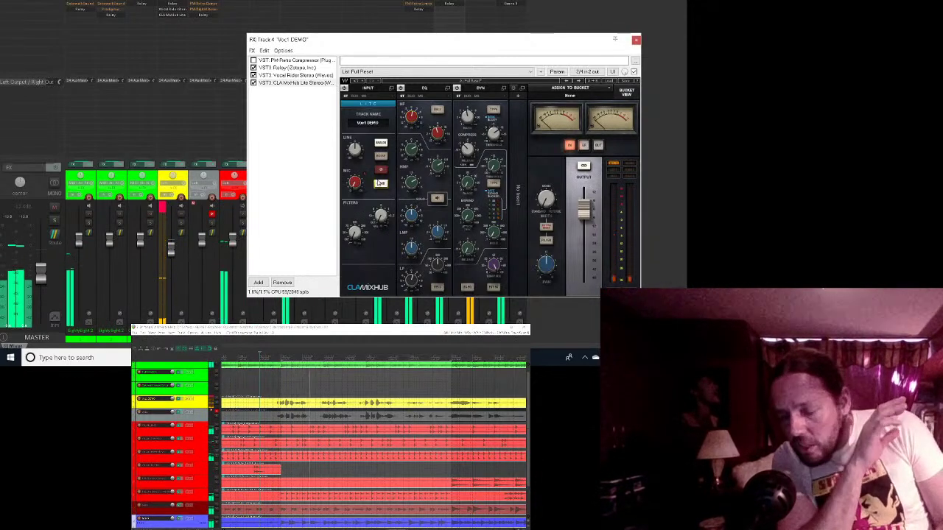
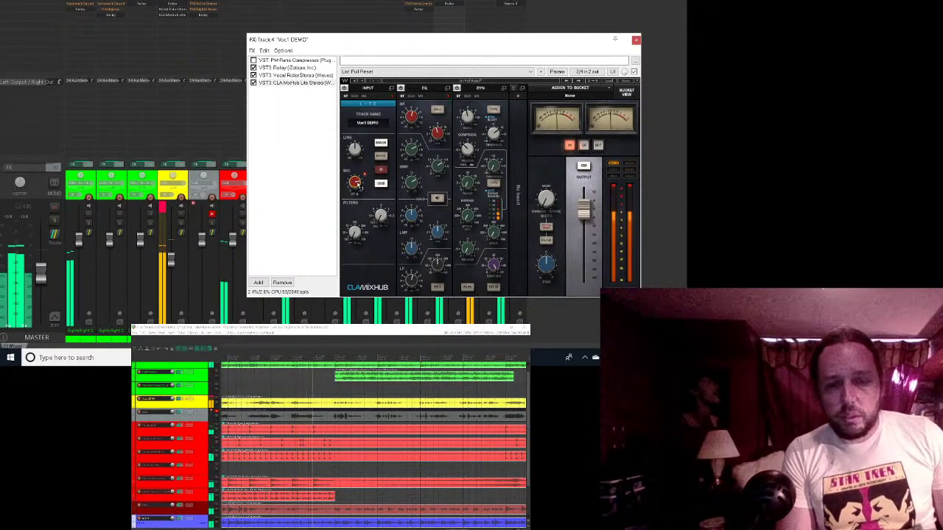
key(space)
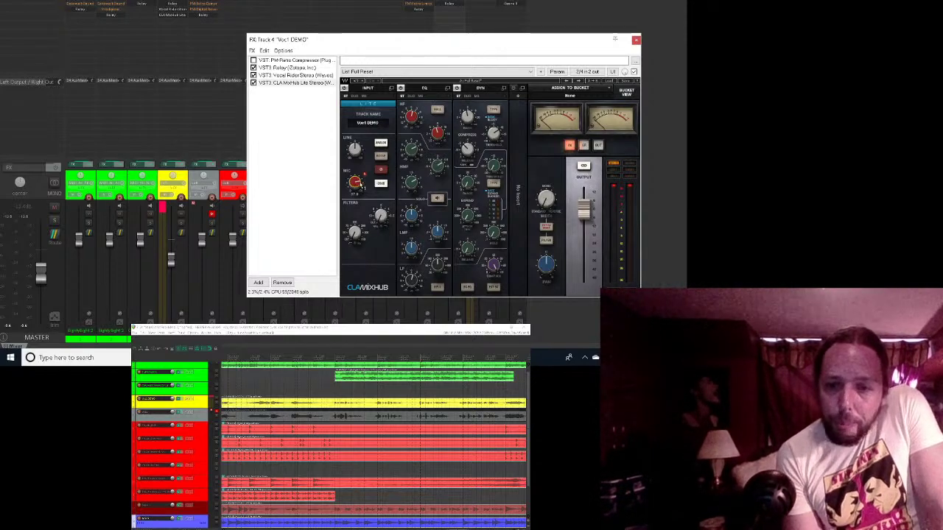
Step: Add VST3 CLA Vocals Stereo (Waves) after CLA MixHub Lite on the Voc1 DEMO track, filtering the plugin list by "cla"
click(295, 84)
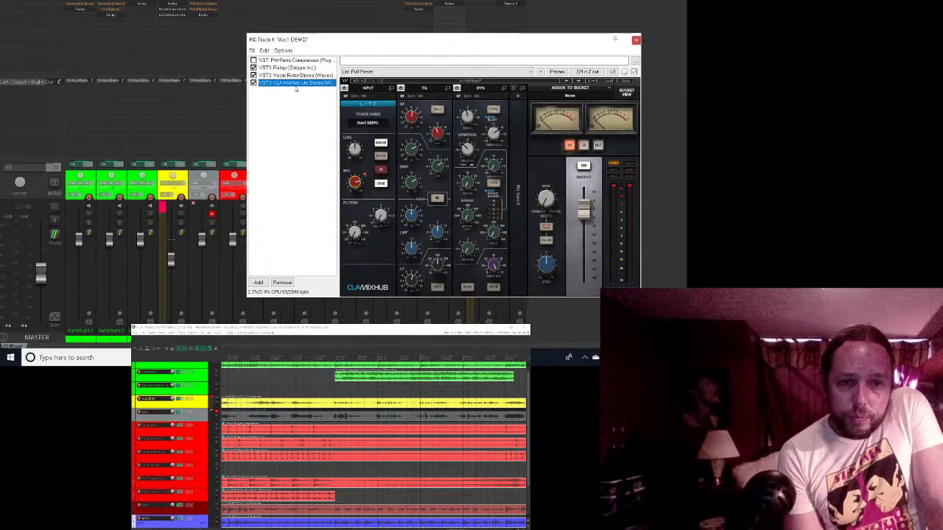
click(258, 283)
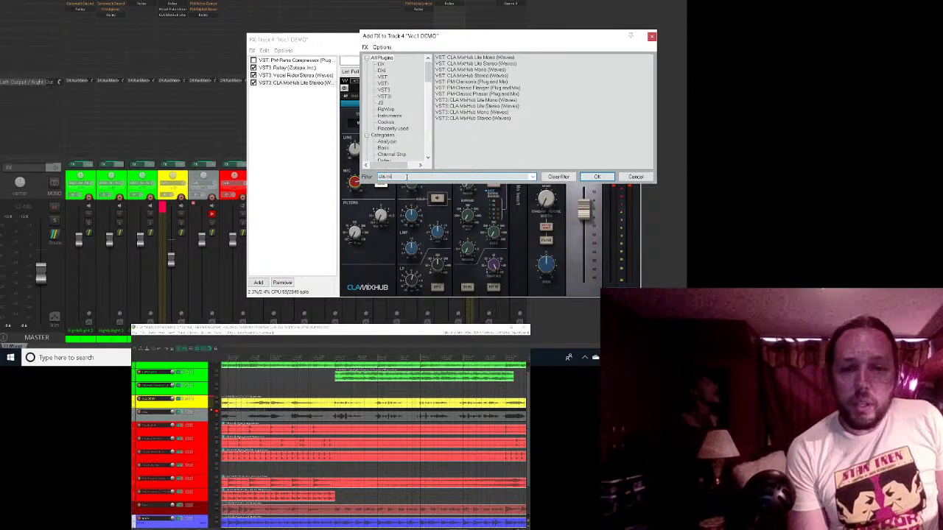
text(cla)
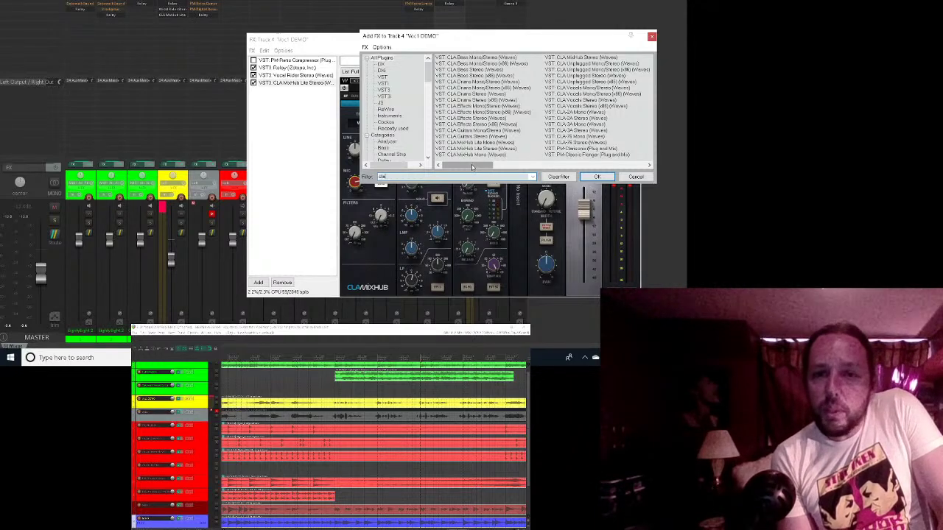
drag(472, 167, 503, 159)
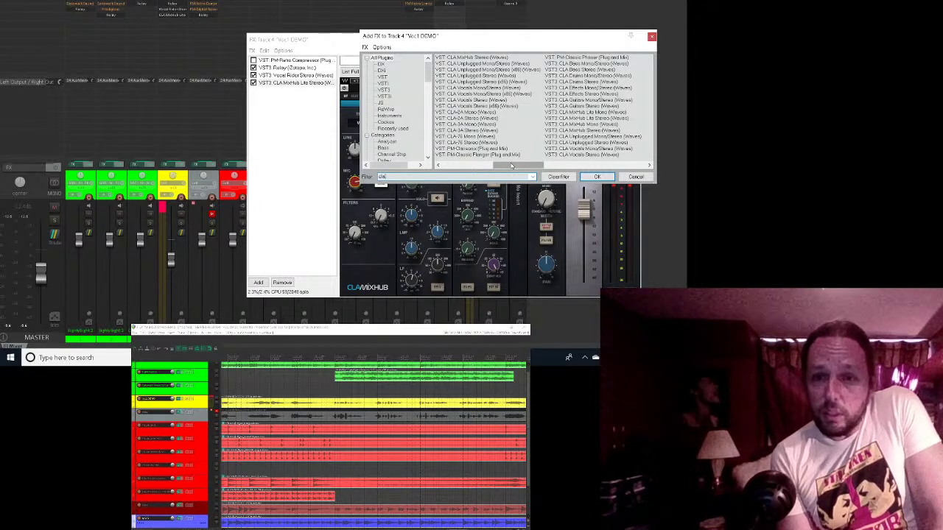
drag(512, 165, 537, 165)
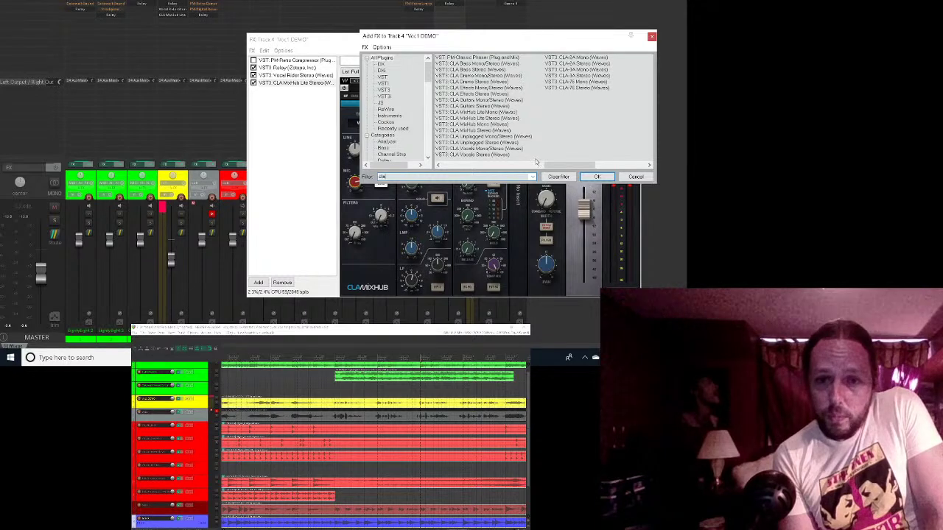
click(465, 155)
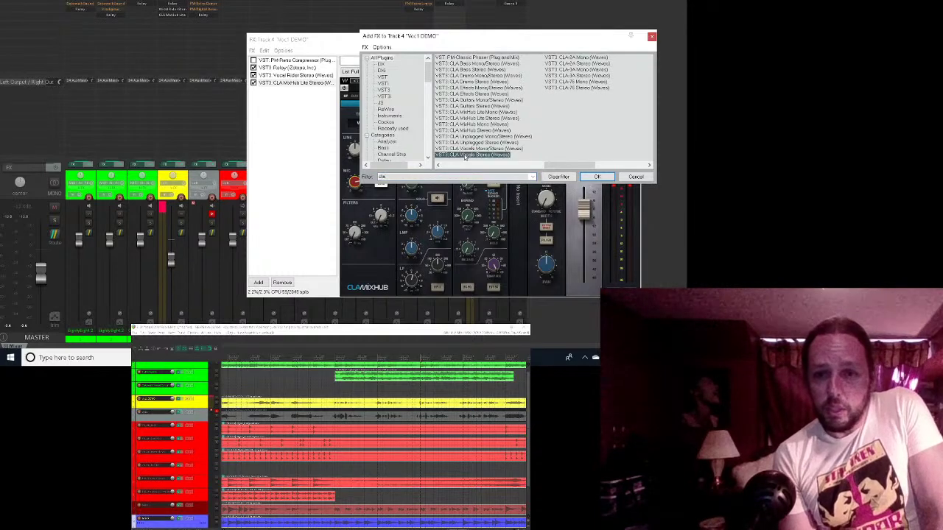
click(594, 178)
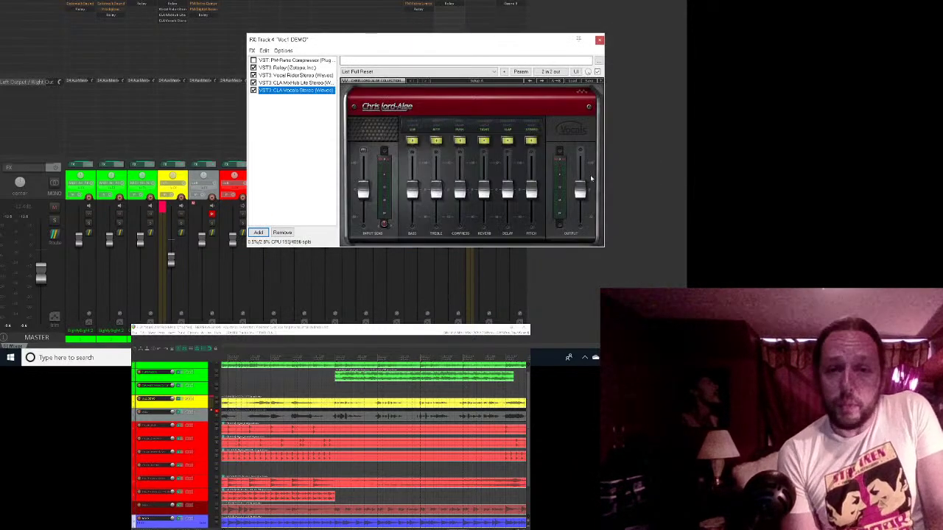
Step: Turn off every CLA Vocals section except Delay, raise the Delay fader during playback, and keep the delay type on Slap
click(412, 141)
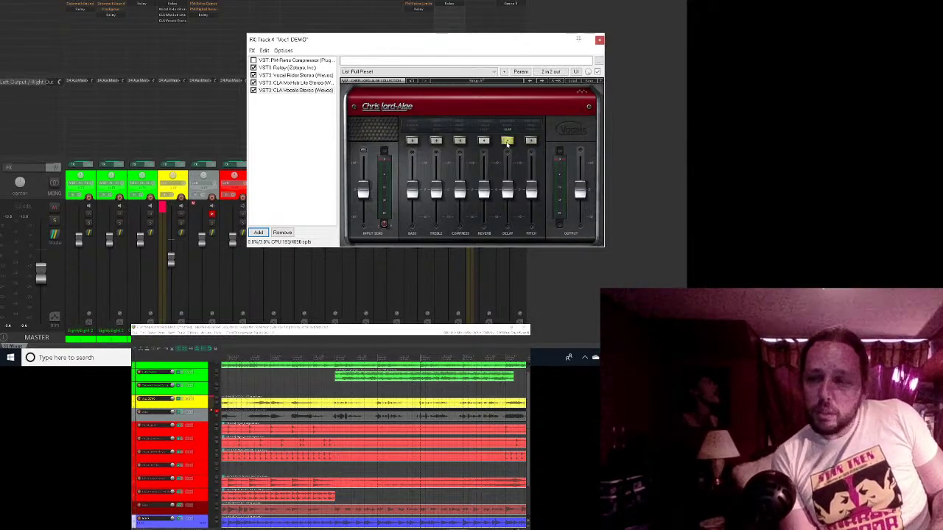
key(space)
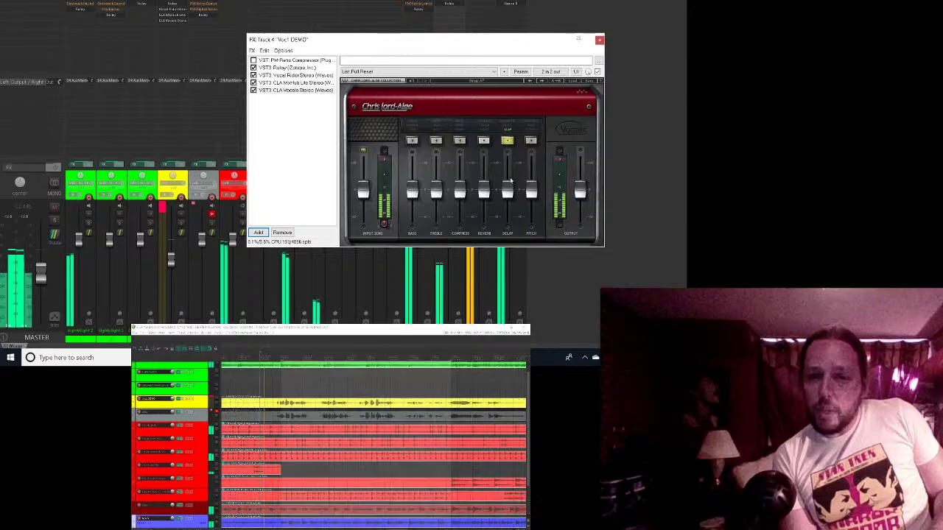
drag(506, 190, 506, 164)
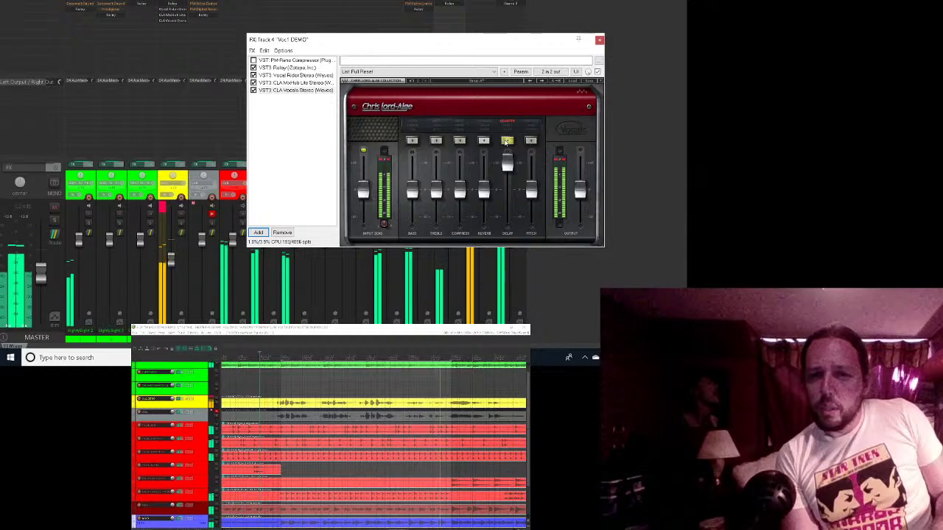
click(507, 141)
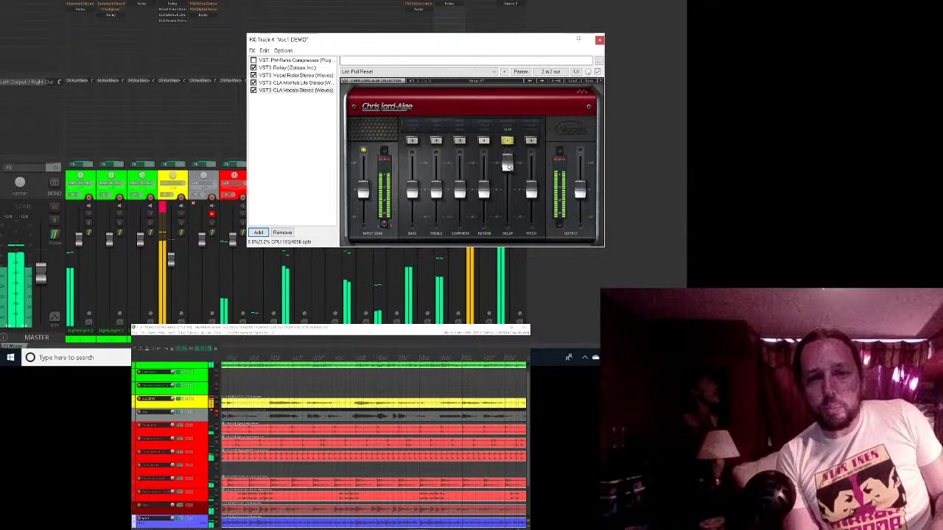
key(space)
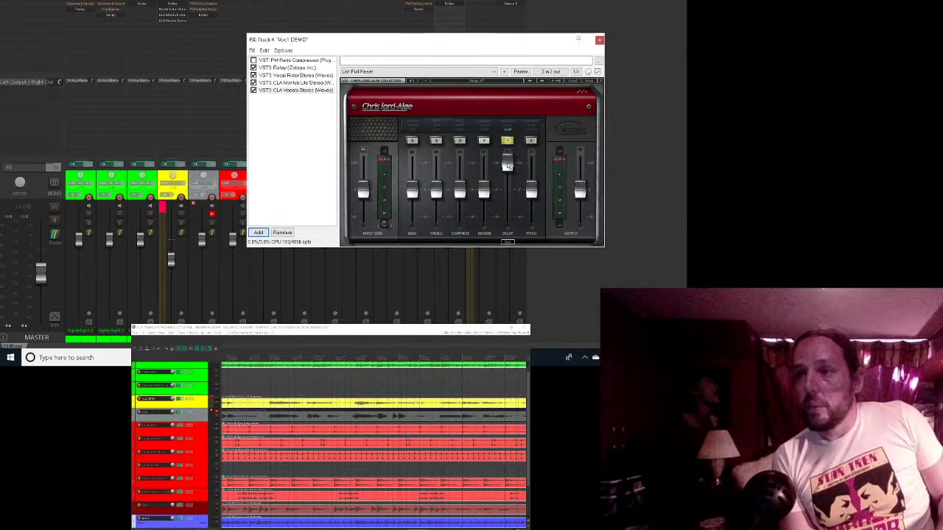
Step: Replay the vocal passage and fine-tune the Slap delay level slightly lower
key(space)
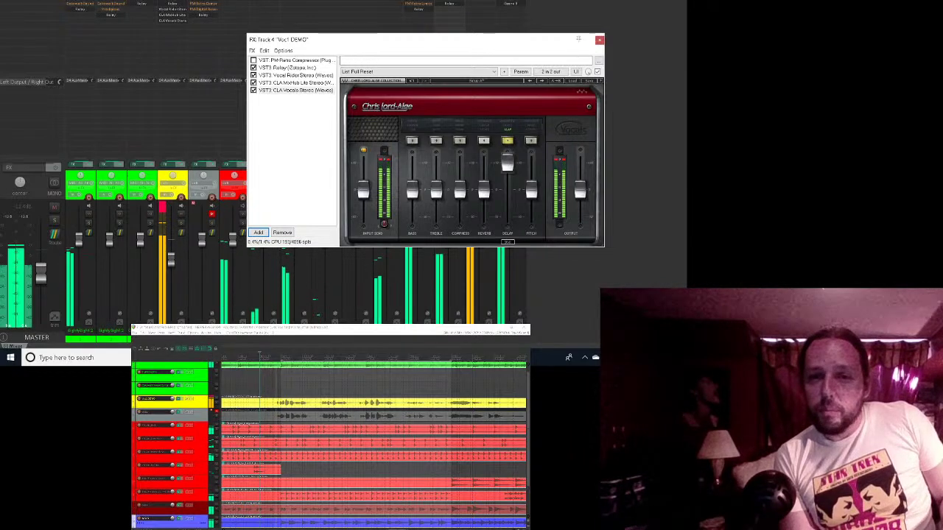
drag(508, 165, 508, 178)
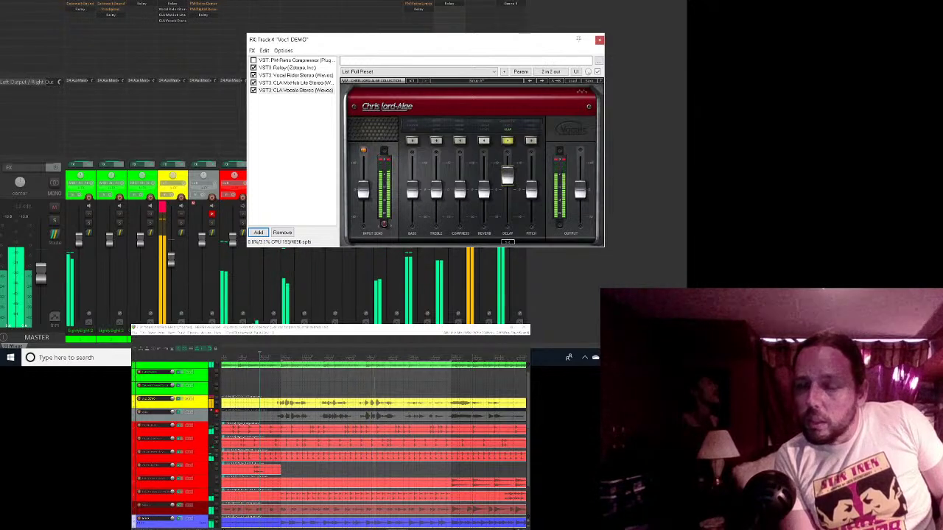
drag(508, 178, 508, 177)
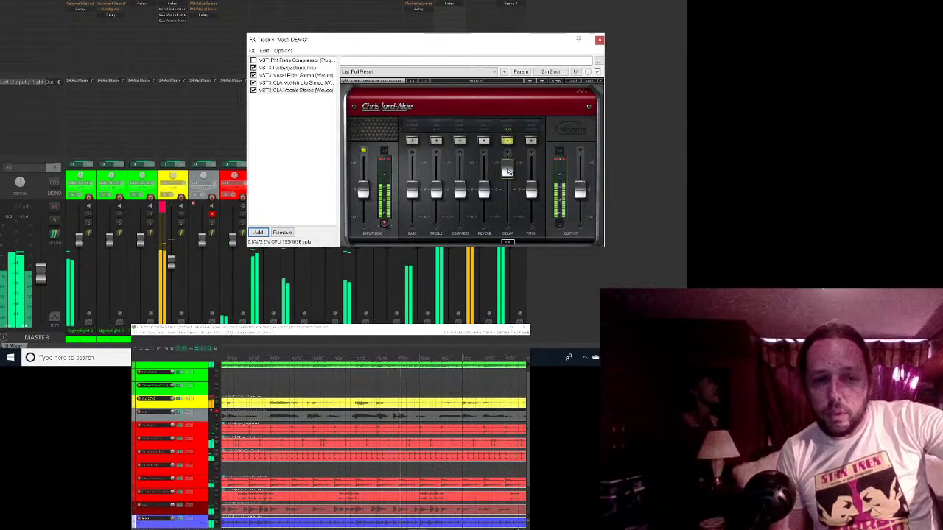
Step: Turn on the CLA Vocals Pitch section, settle its fader slightly above the middle during playback, and switch its type to Stereo
click(532, 141)
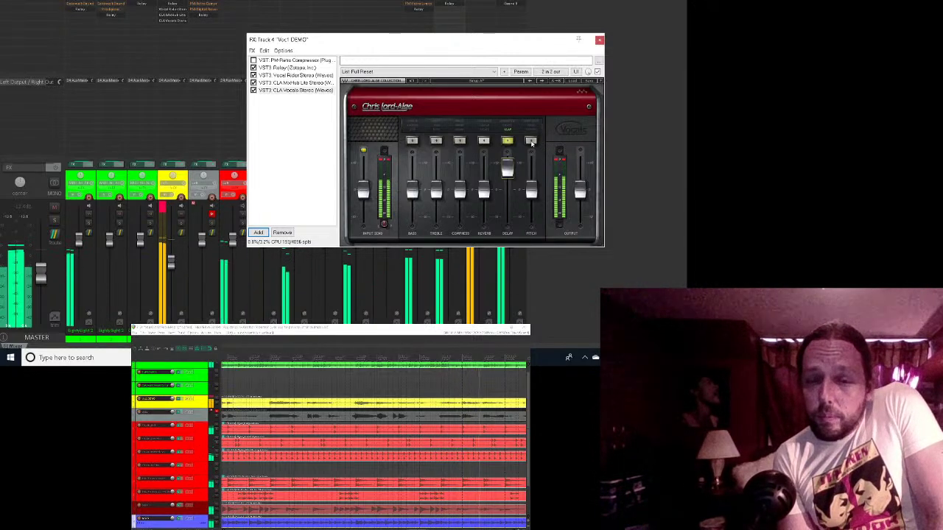
drag(535, 184, 531, 164)
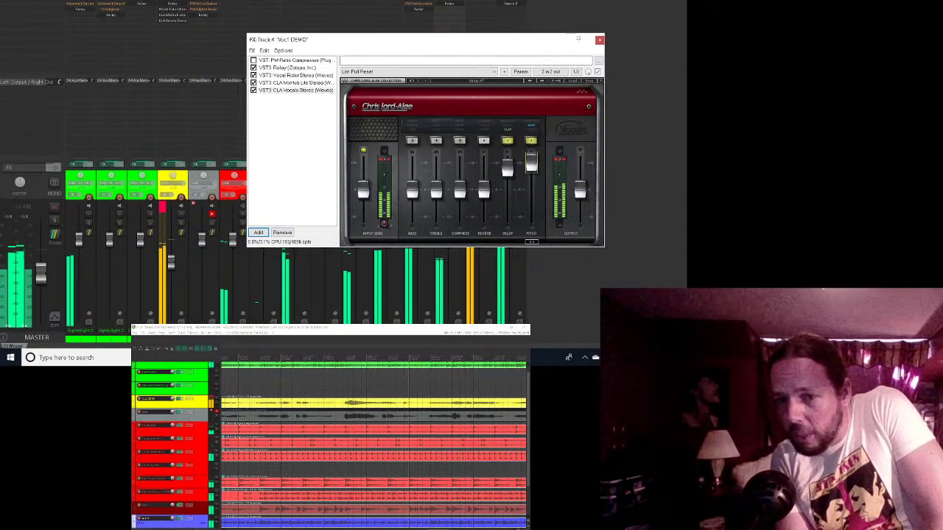
drag(531, 160, 530, 175)
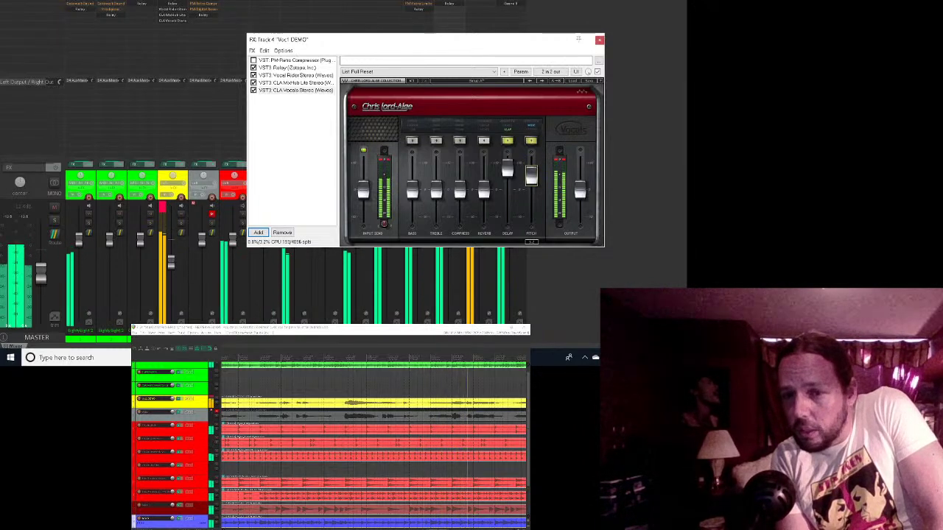
drag(530, 175, 531, 180)
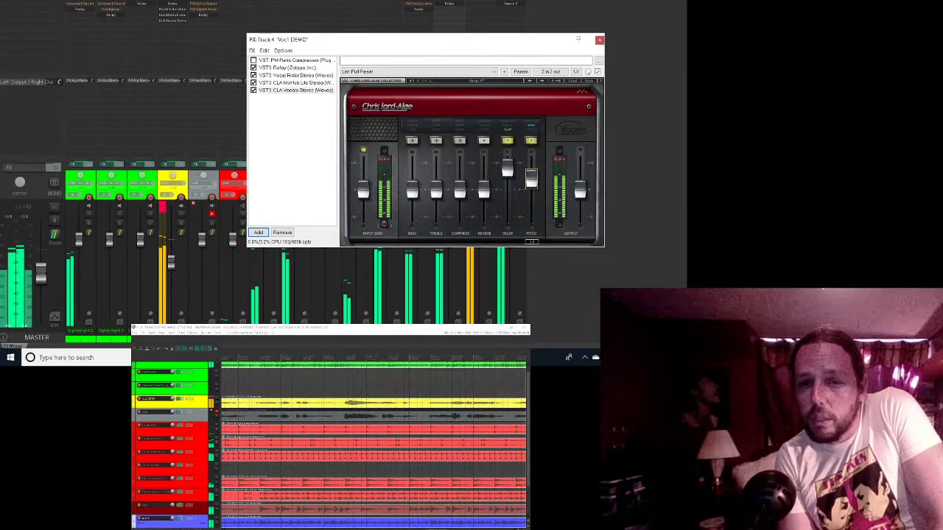
drag(530, 177, 530, 181)
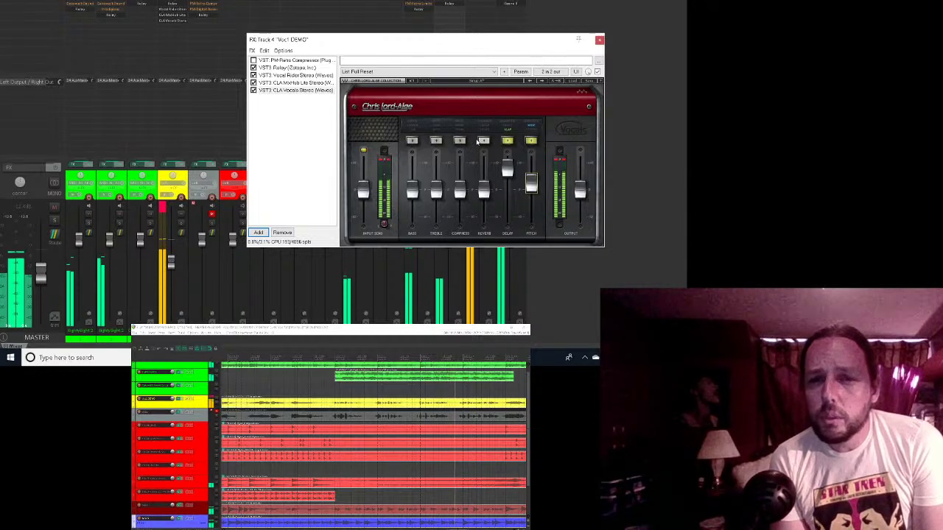
click(532, 183)
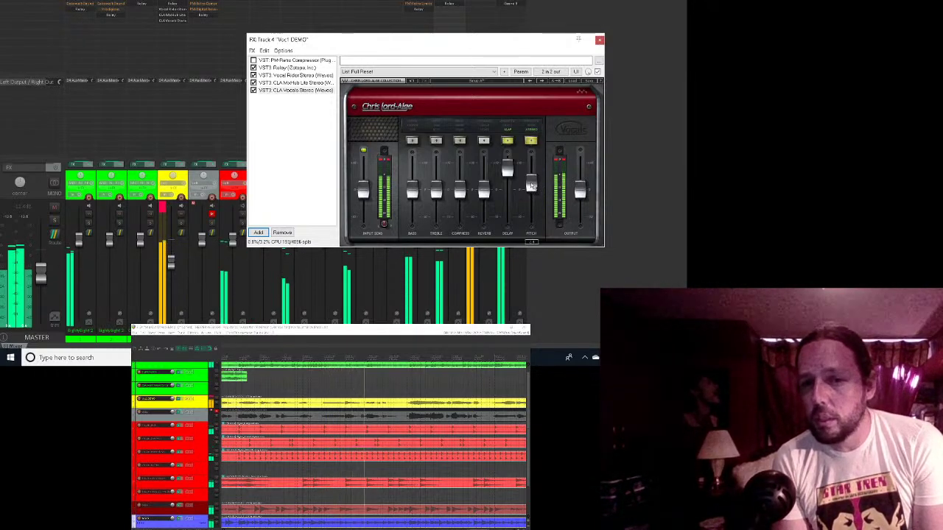
Step: Turn on the Treble section, settle its fader just above the middle, and compare the vocal with the section bypassed and engaged
click(436, 140)
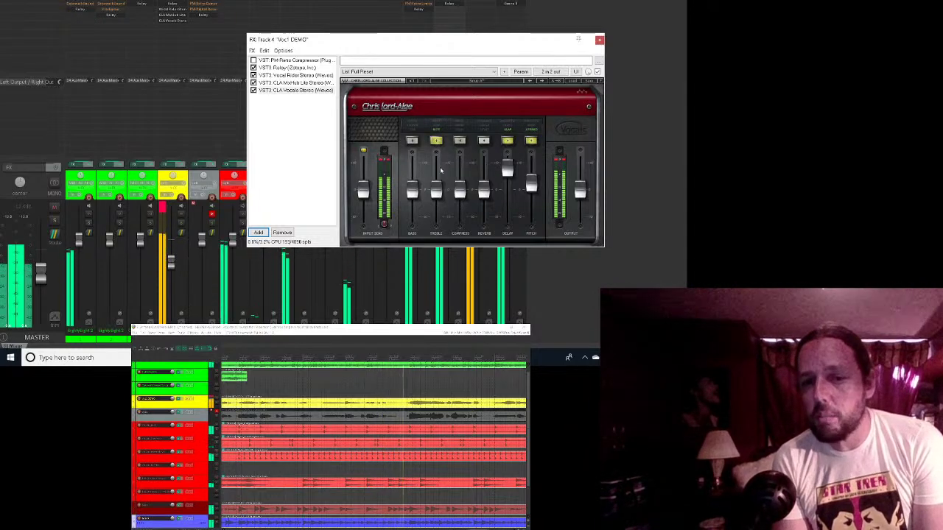
drag(436, 188, 436, 168)
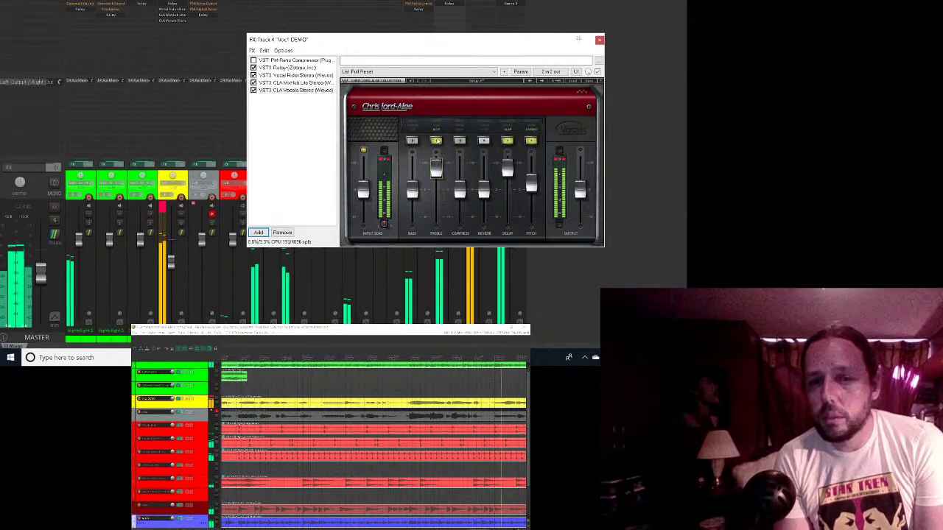
click(436, 140)
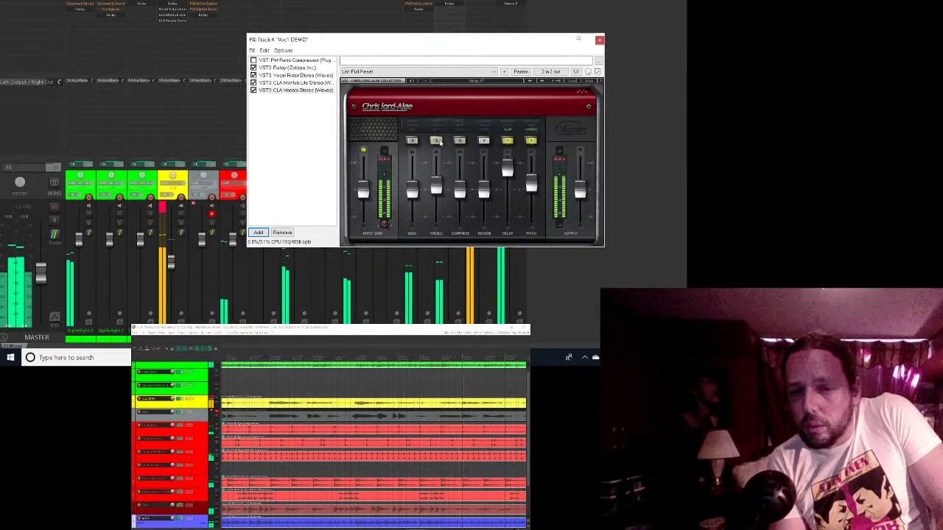
click(436, 140)
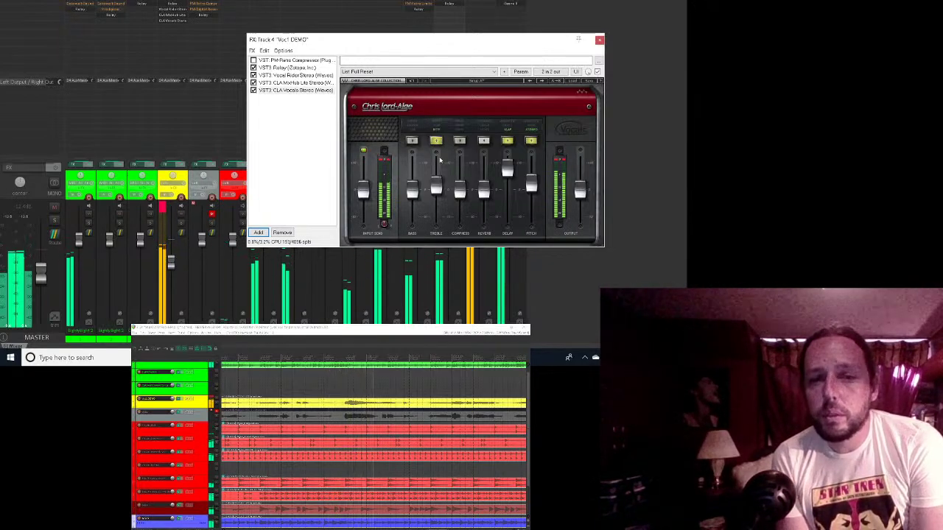
Step: Turn on the Bass section, switch it to its red-labelled type, and settle its fader just above the middle during playback
click(413, 141)
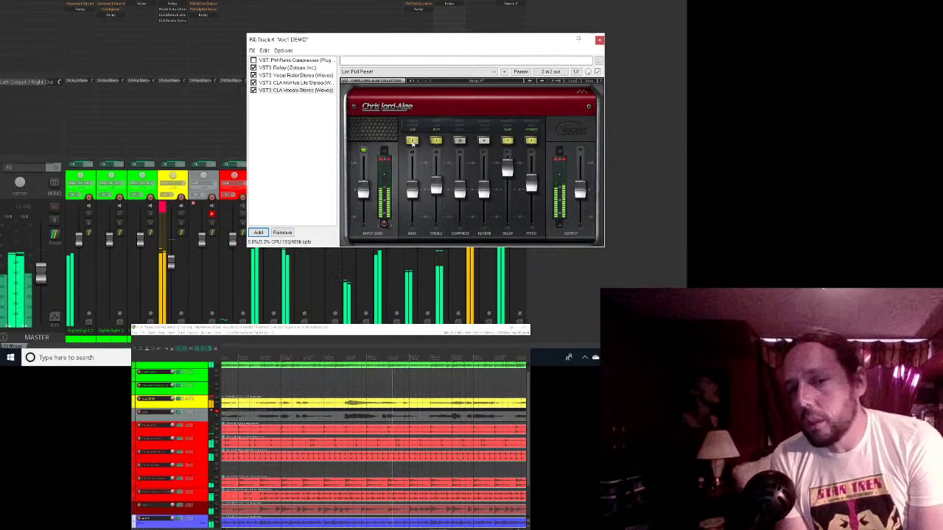
drag(416, 190, 412, 162)
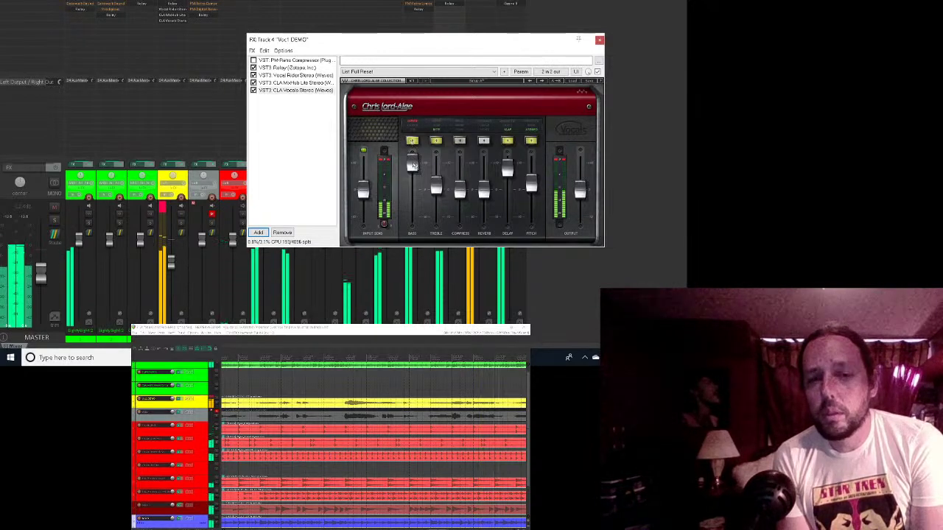
click(413, 165)
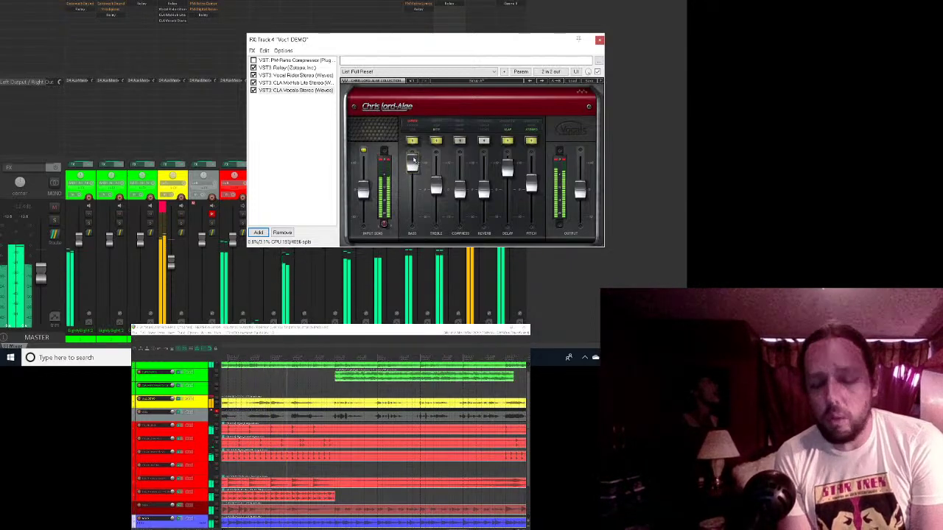
drag(413, 163, 413, 173)
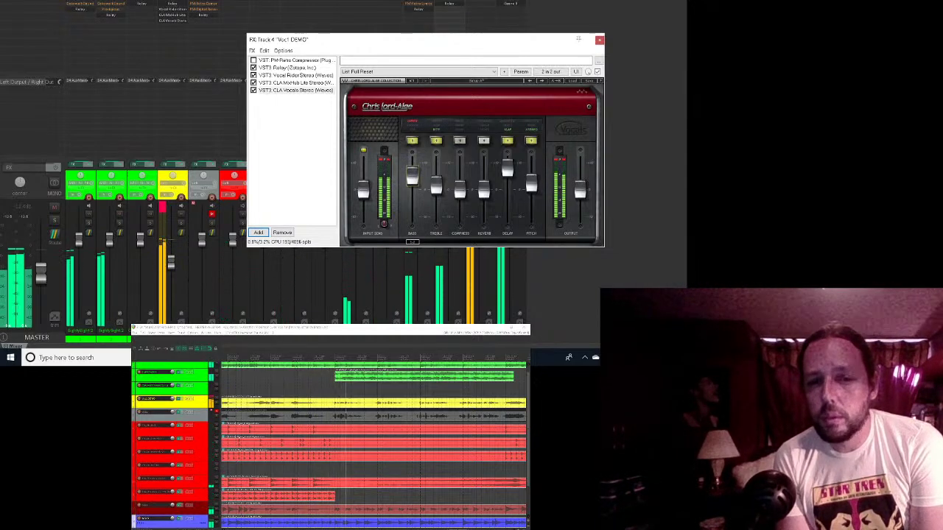
drag(412, 177, 412, 184)
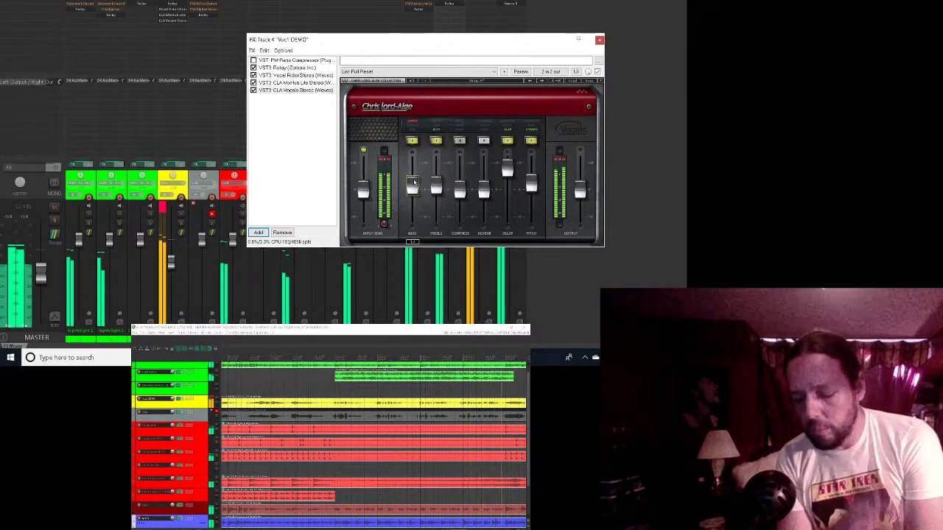
Step: Turn on the Compress section, switch it to its blue-labelled type, and settle its fader slightly above the middle
click(458, 140)
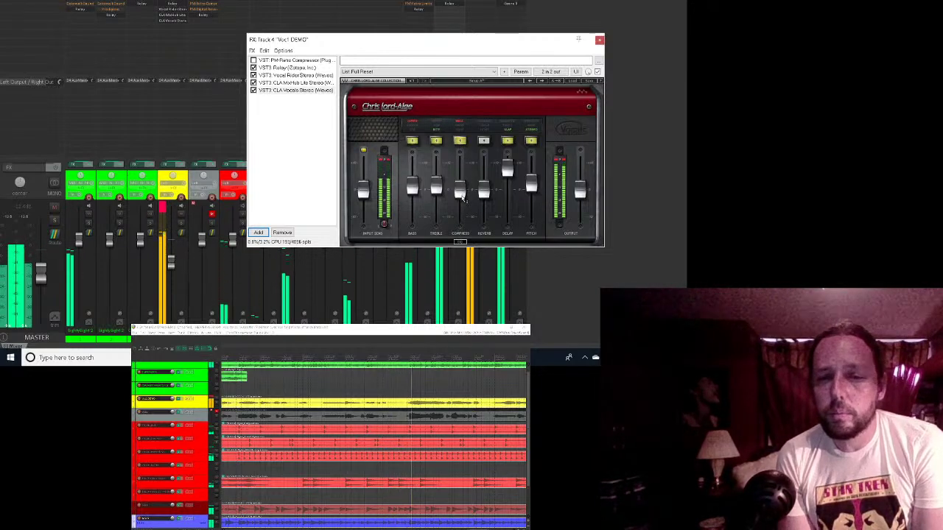
mouse_move(460, 195)
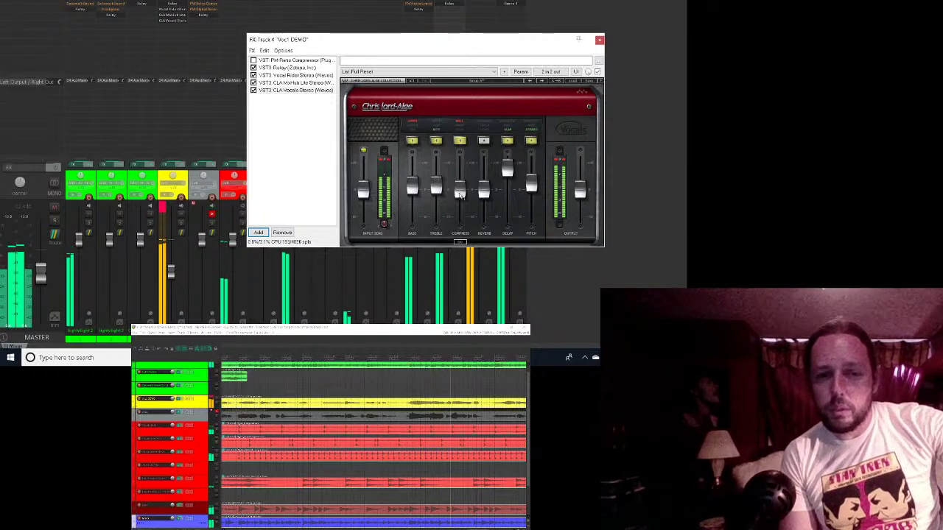
drag(460, 195, 460, 177)
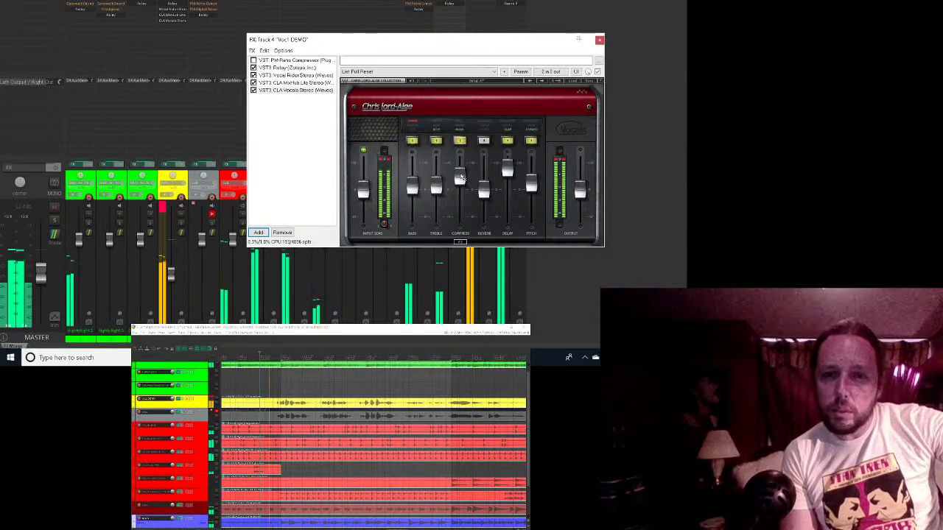
drag(460, 176, 460, 174)
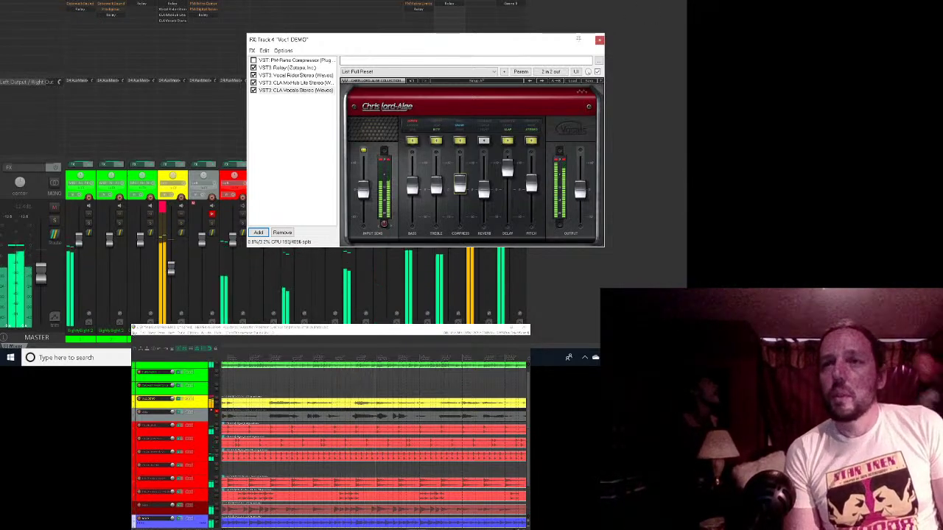
click(135, 332)
key(Escape)
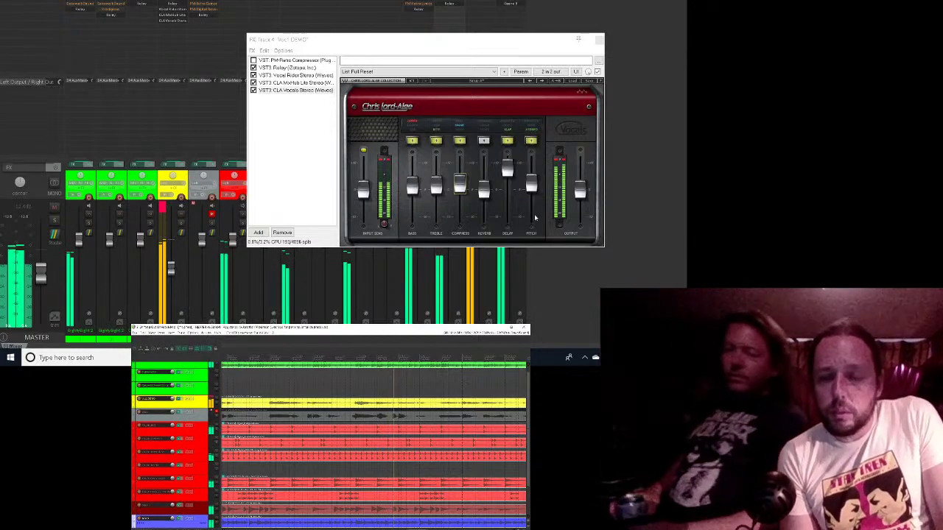
Step: Turn on the Reverb section, switch it to its blue-labelled type with the fader moderately above the middle, and save the project
click(484, 141)
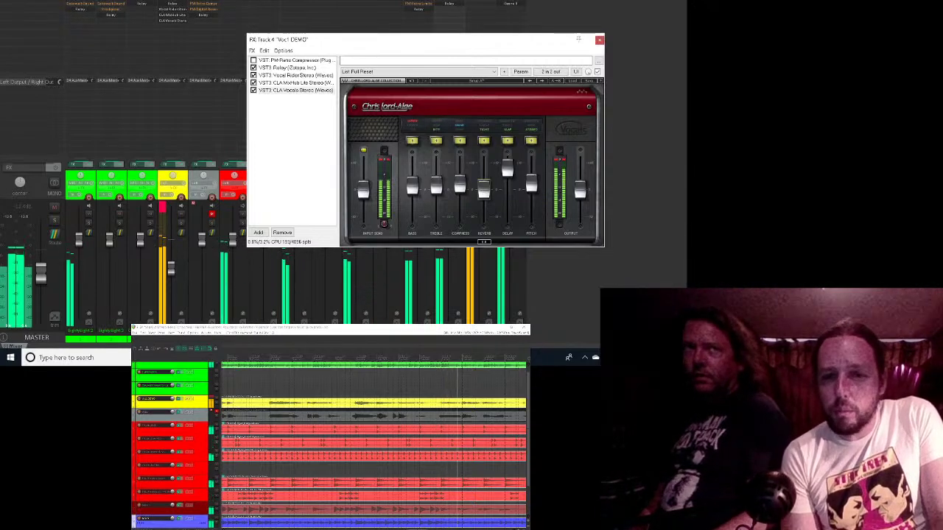
drag(483, 189, 483, 163)
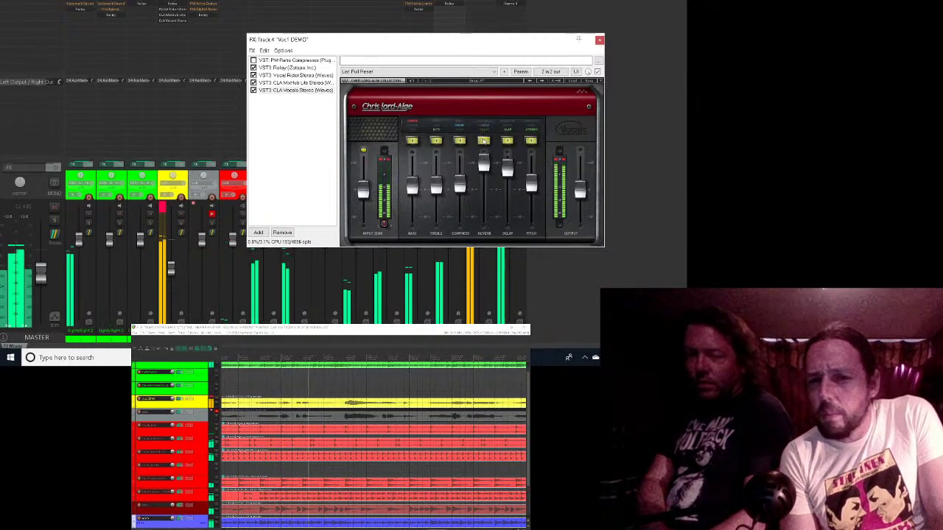
drag(488, 166, 487, 179)
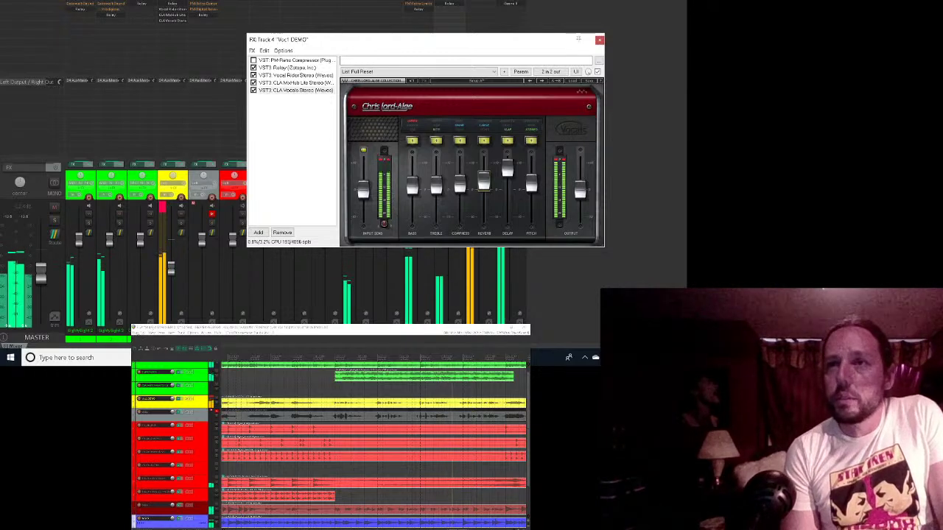
click(135, 333)
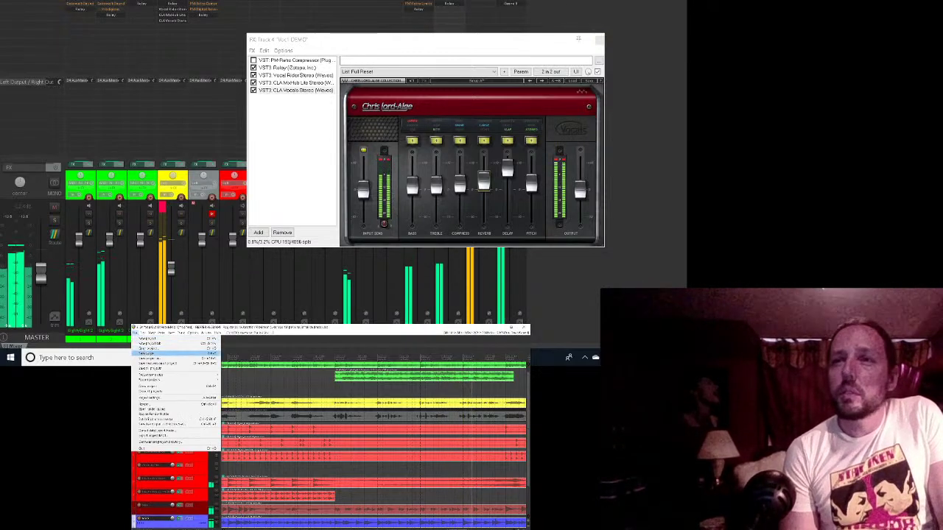
click(146, 353)
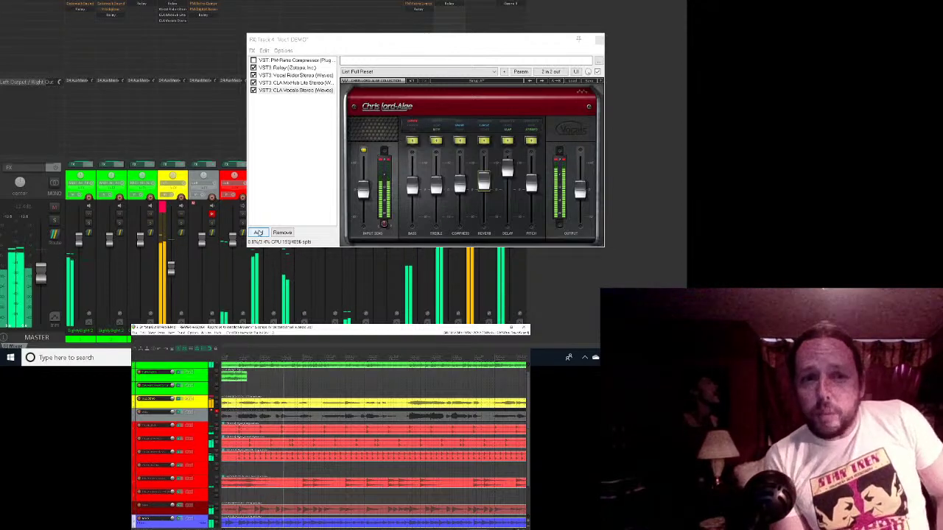
Step: Add VST3 L1 limiter Stereo (Waves) after CLA Vocals on the Voc1 DEMO track, filtering the plugin list by "l1"
click(305, 90)
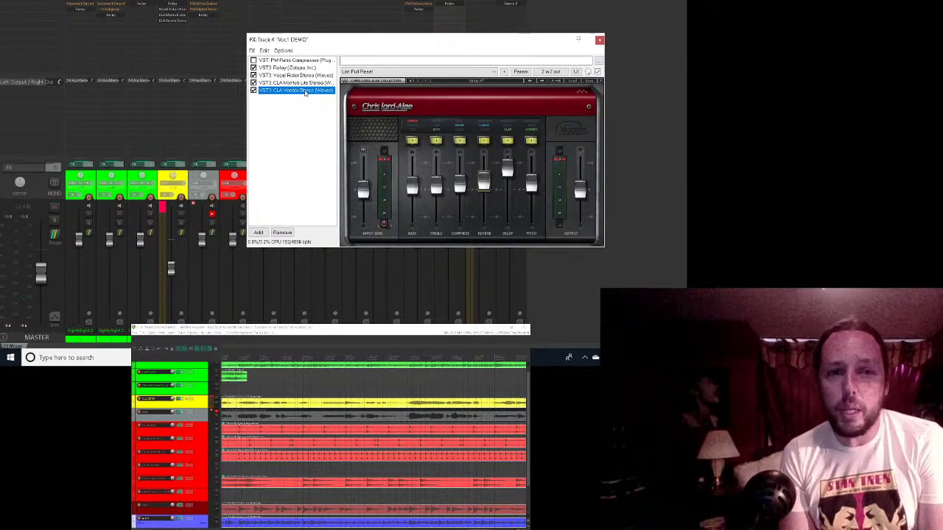
click(258, 233)
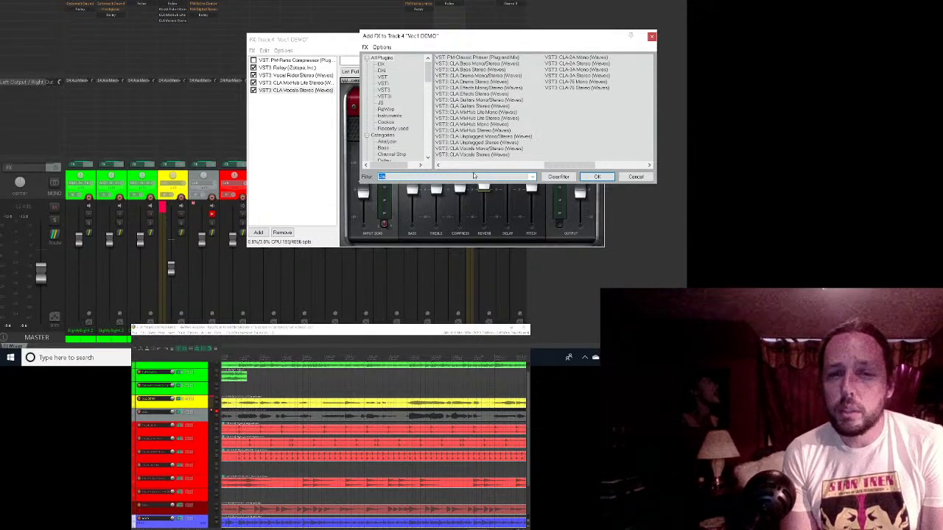
scroll(544, 107, up, 5)
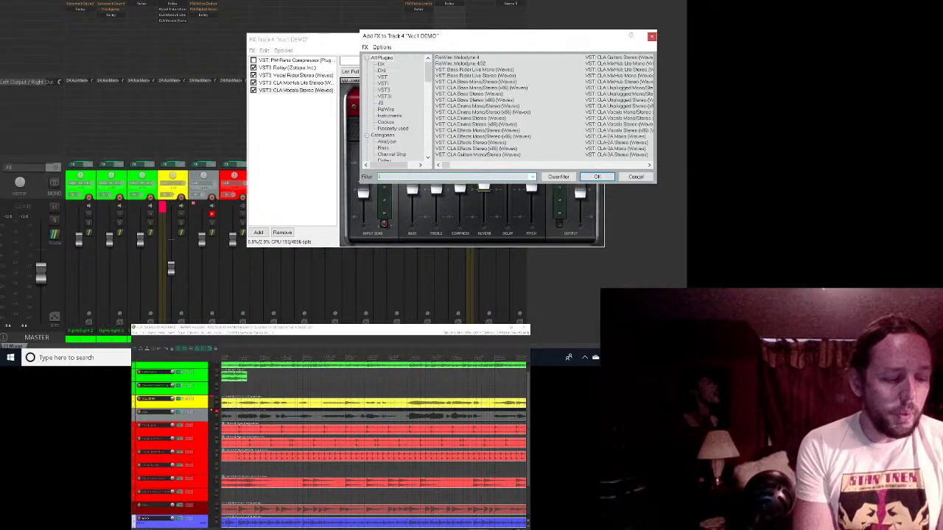
text(l1)
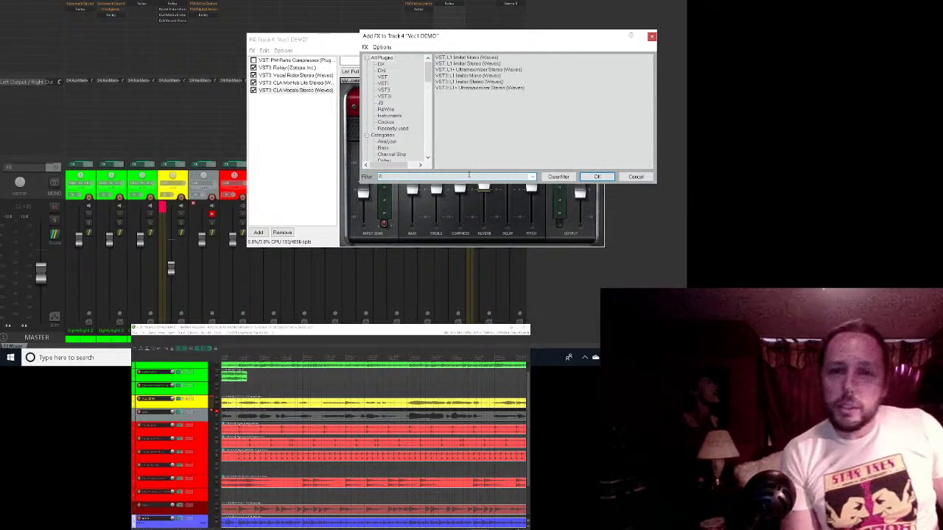
double_click(480, 82)
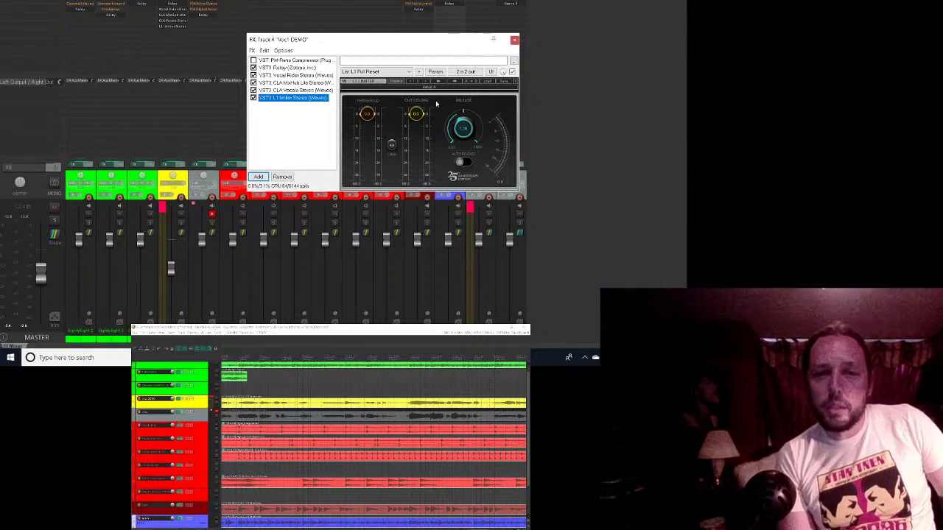
Step: Load the Vocal Limiter factory preset in the L1 limiter, audition it briefly, and move the limiter ahead of CLA Vocals in the chain
click(484, 82)
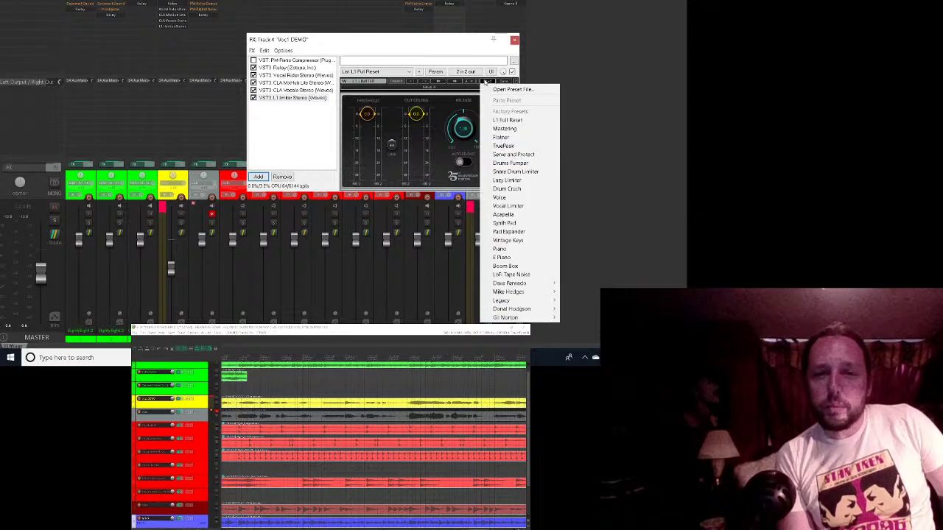
click(503, 206)
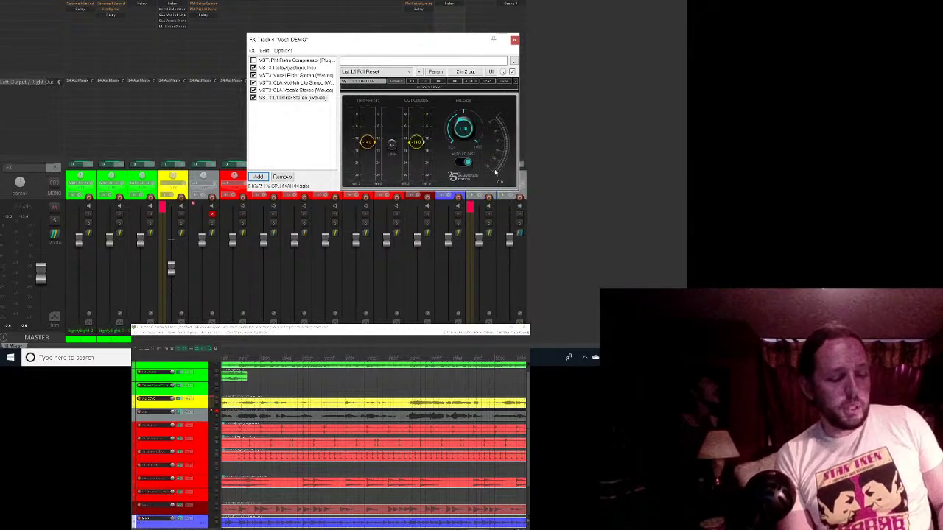
key(space)
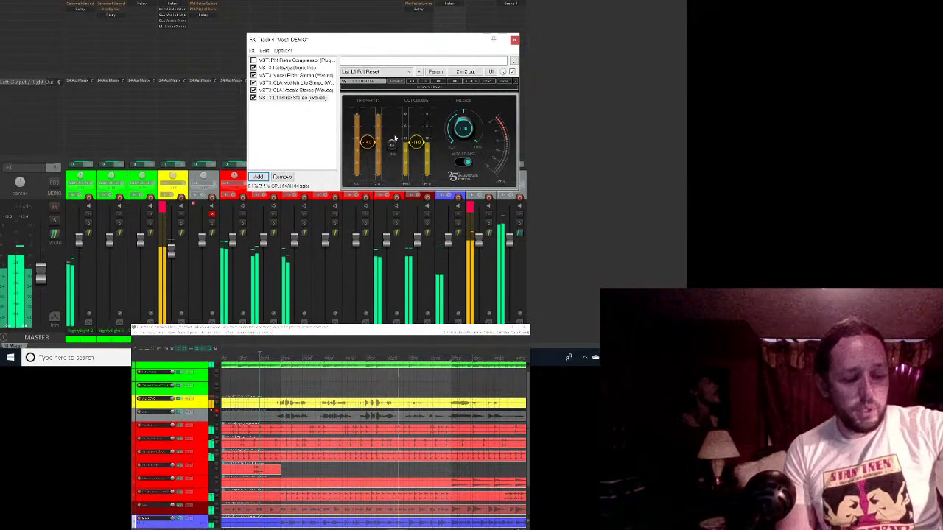
key(space)
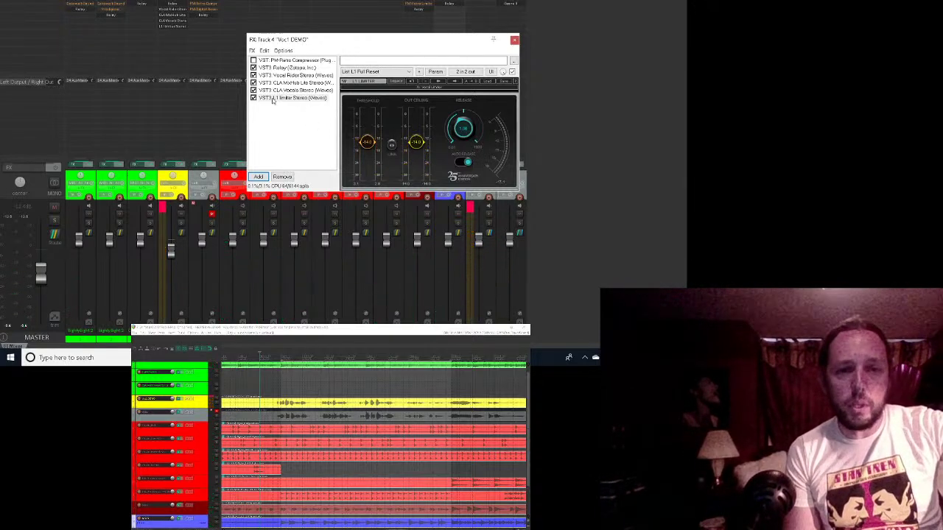
drag(275, 96, 274, 89)
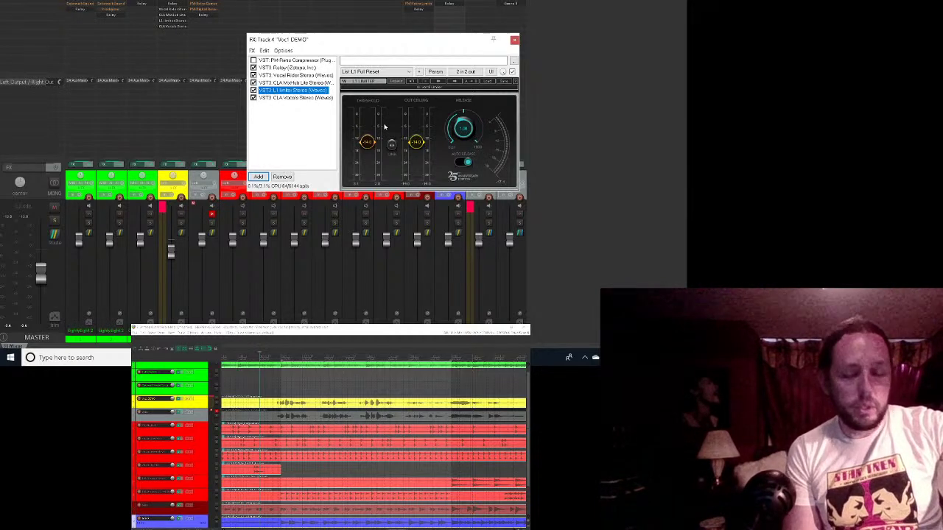
Step: Audition neighbouring L1 limiter presets during playback, ending on Voice with Auto Release switched on
key(space)
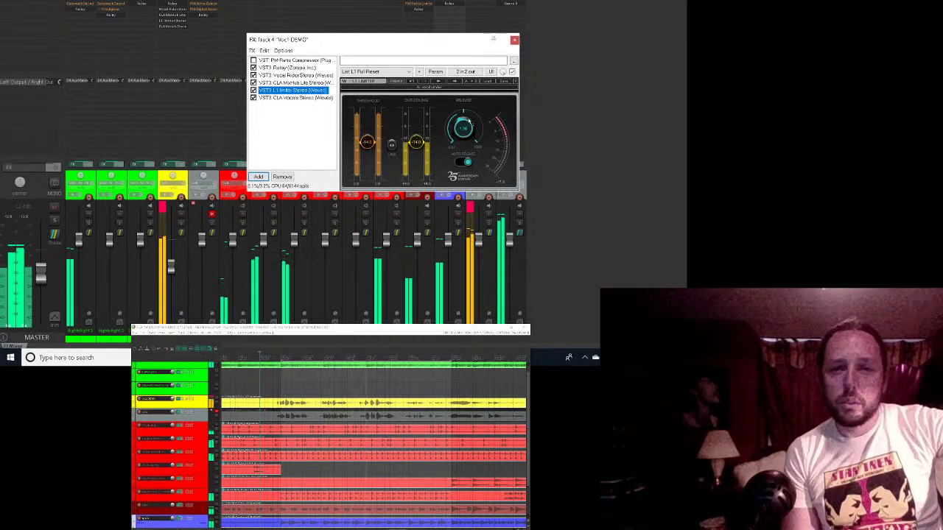
click(446, 82)
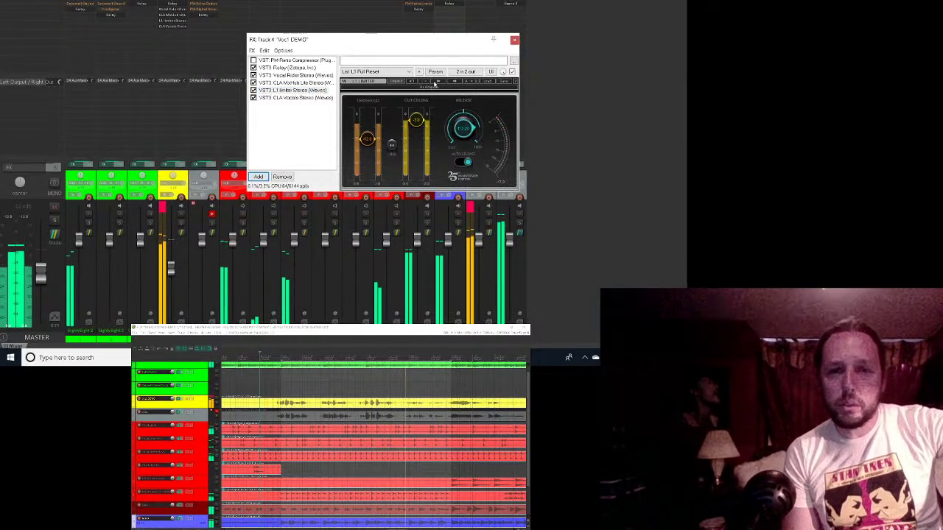
click(436, 84)
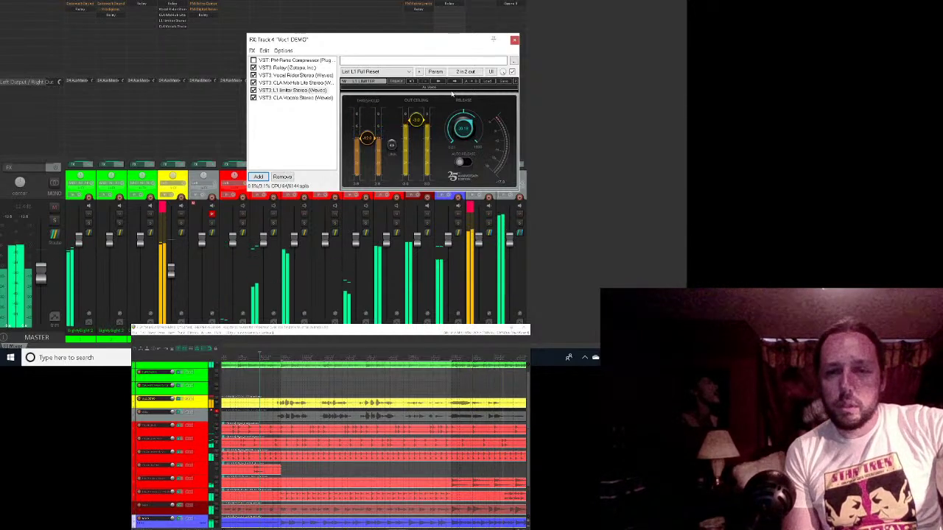
click(463, 162)
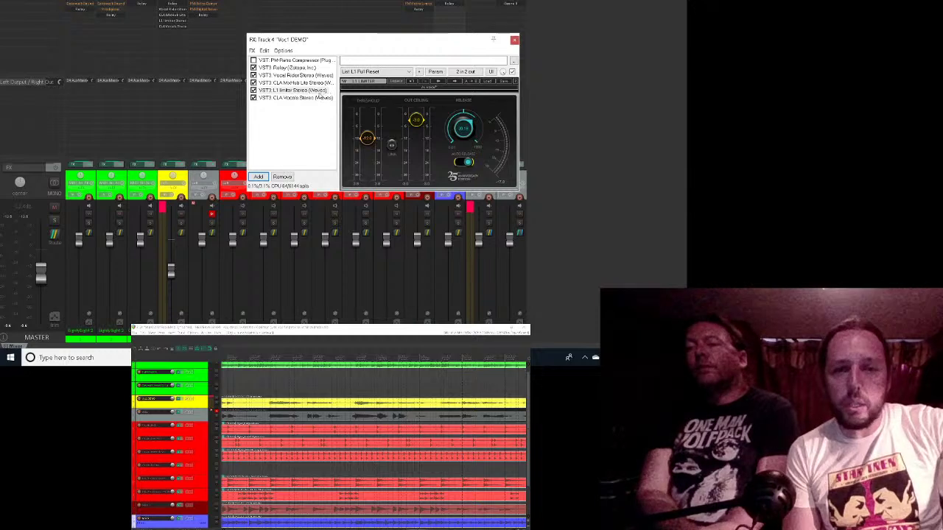
Step: Load the L1 Full Reset factory preset in the L1 limiter on the Voc1 DEMO track
click(309, 89)
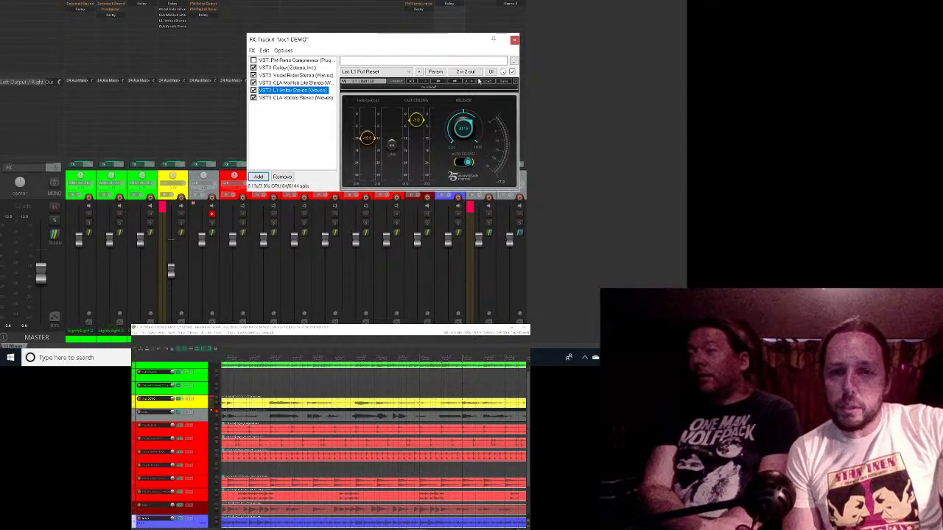
click(467, 83)
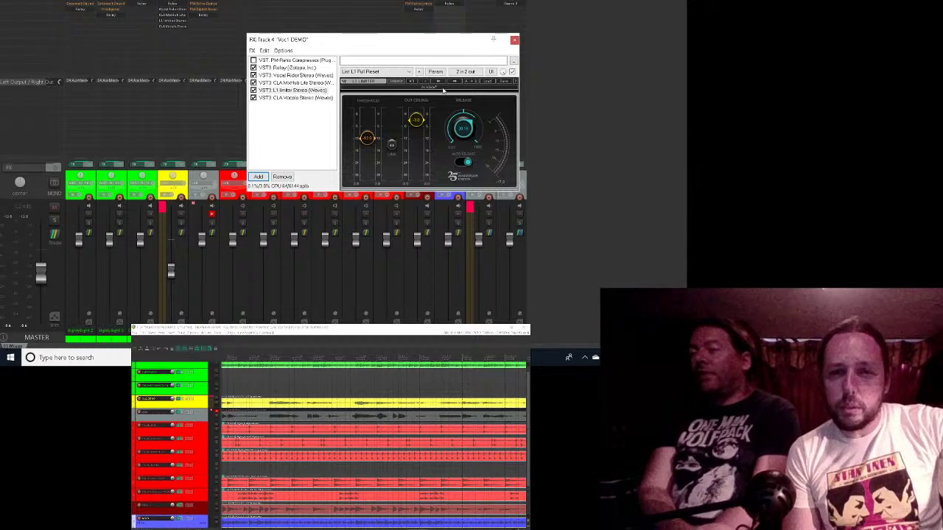
click(407, 72)
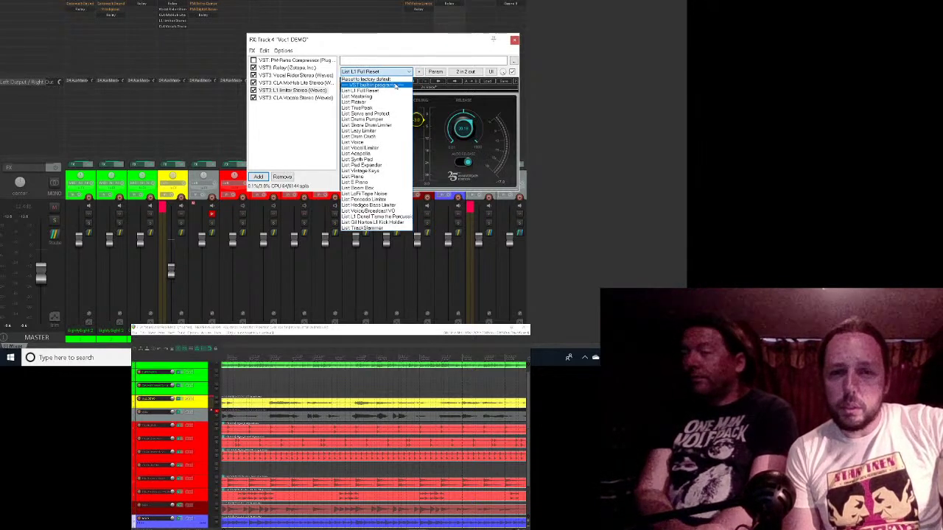
click(388, 90)
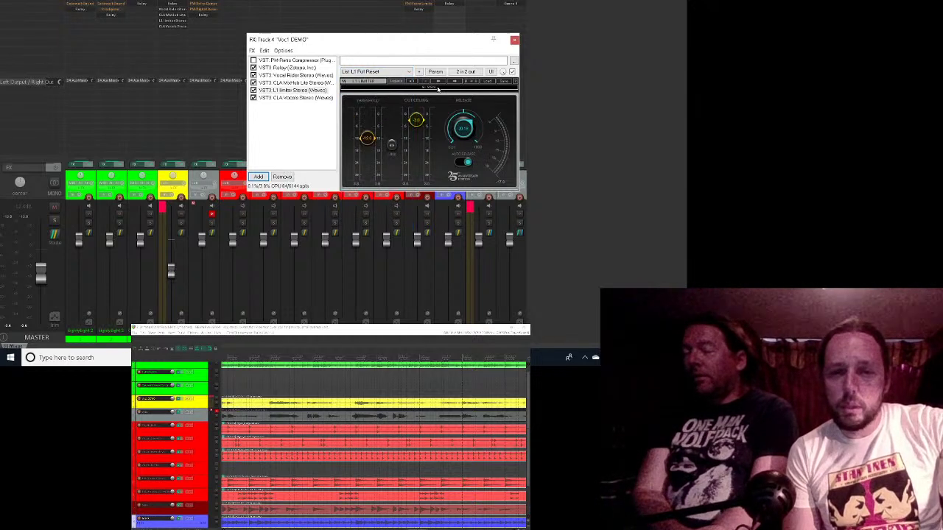
click(485, 82)
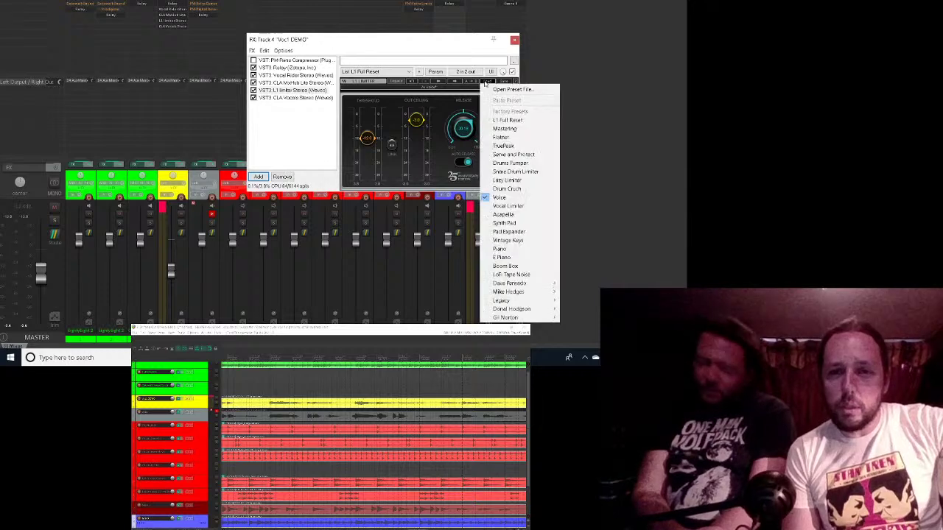
click(507, 120)
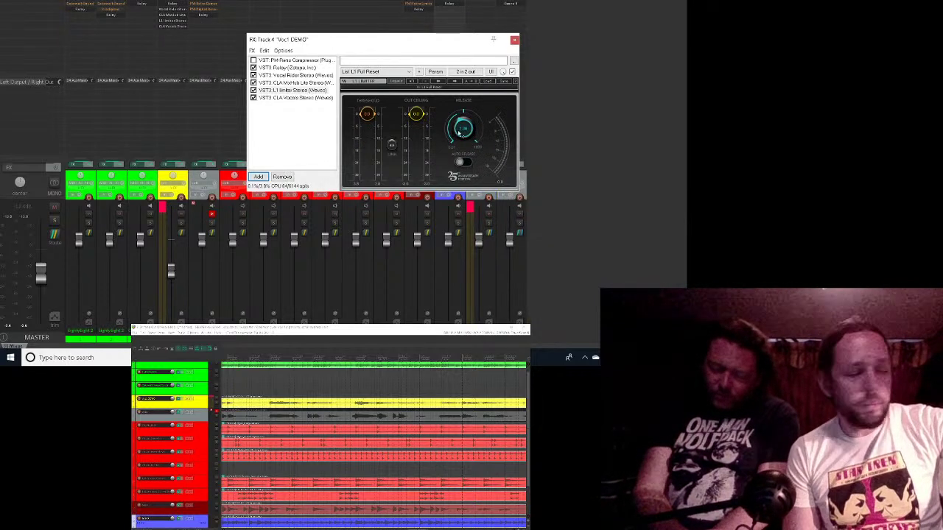
Step: During playback, lower the L1 threshold to about -7 dB, leave Auto Release off, and compare the vocal with the limiter bypassed
key(space)
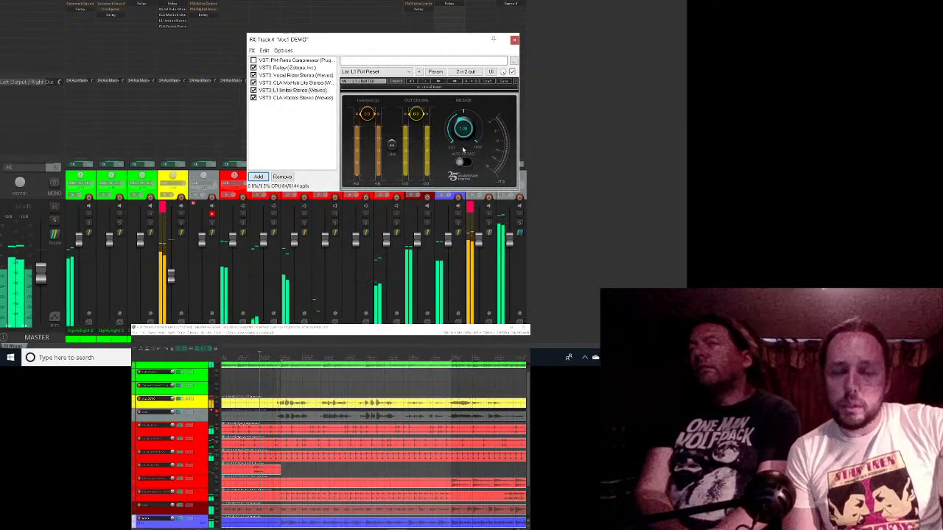
click(462, 161)
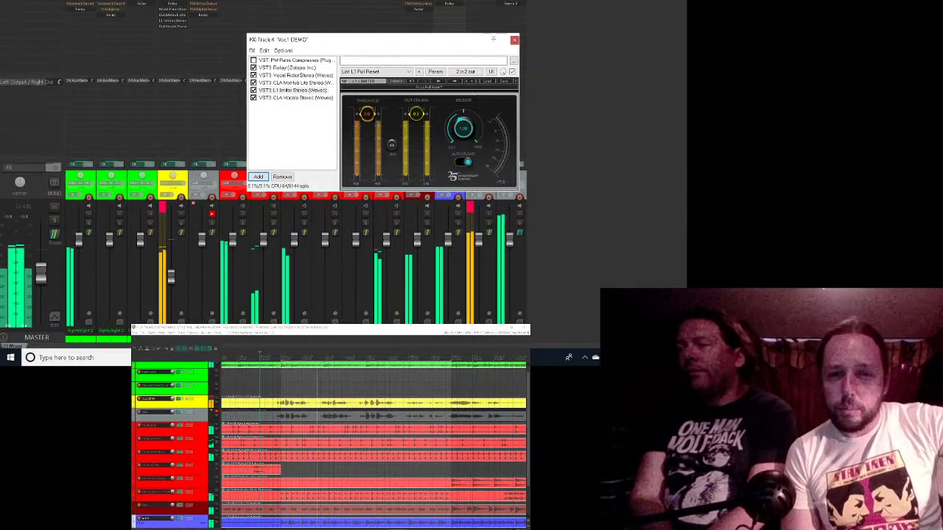
drag(371, 118, 371, 142)
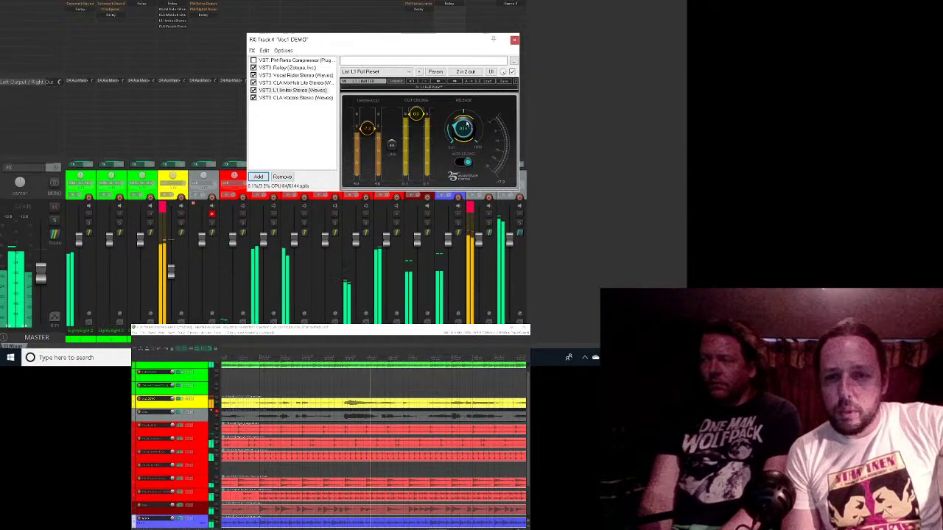
click(467, 161)
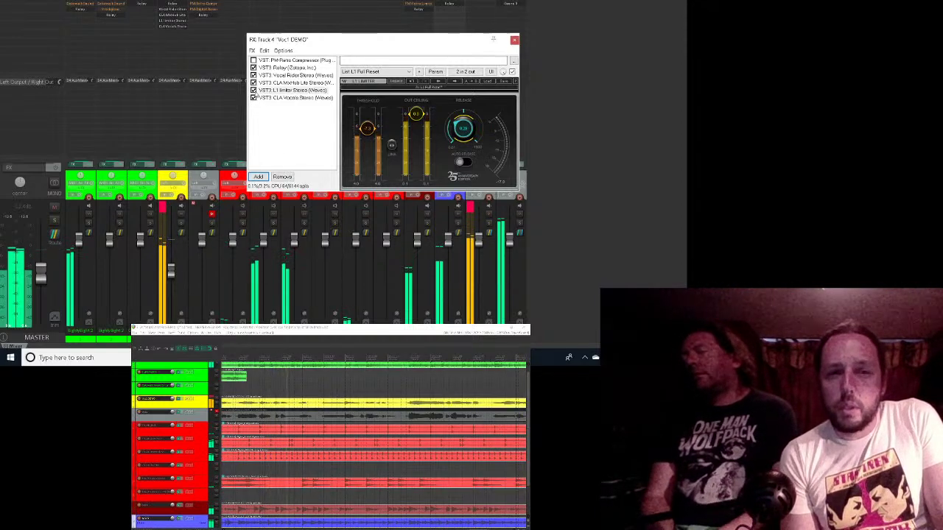
click(254, 90)
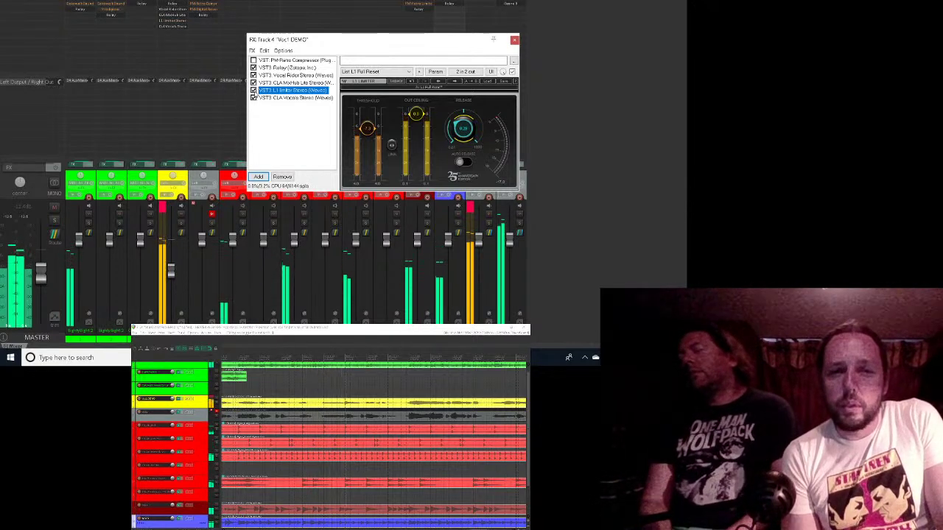
click(254, 90)
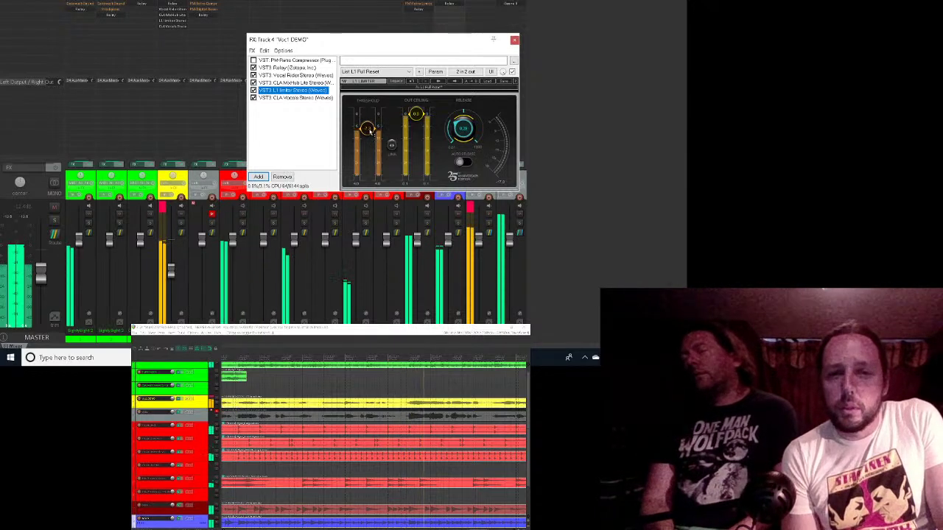
Step: Fine-tune the L1 threshold to about -6.5 dB and readjust its release, restarting playback to audition the vocal
click(368, 130)
drag(367, 130, 368, 146)
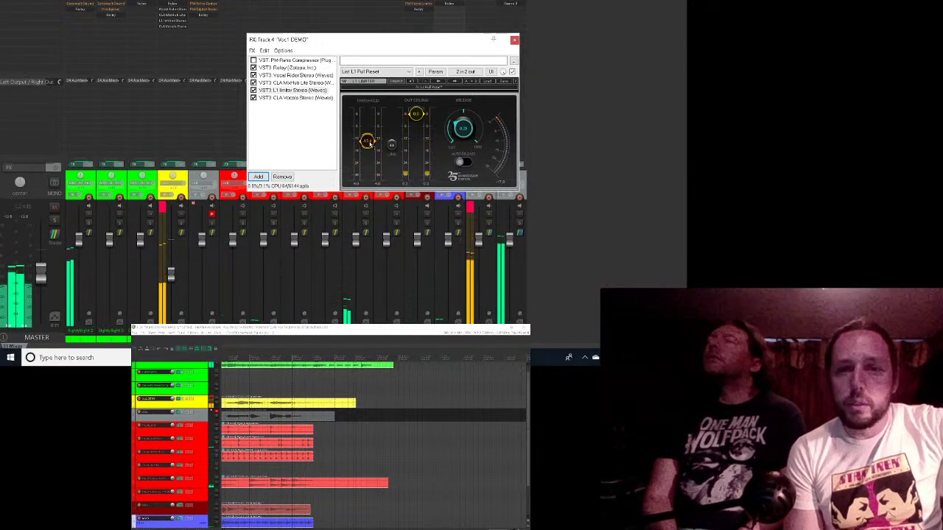
key(space)
key(space)
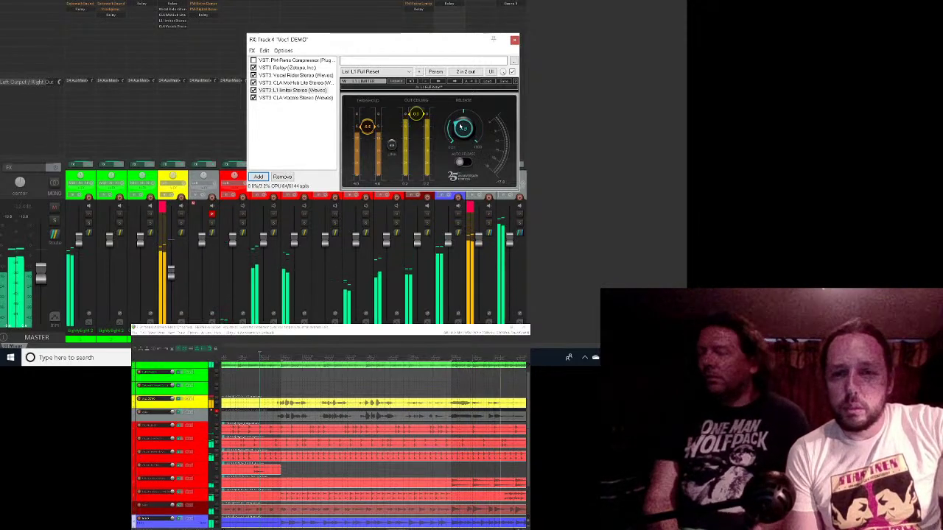
drag(460, 127, 460, 122)
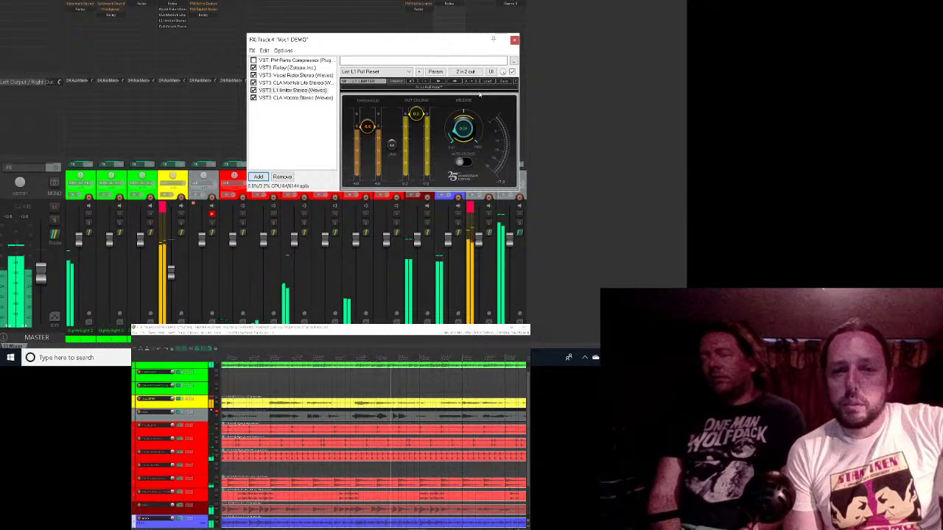
Step: Close the Voc1 DEMO effects window, stop playback, and save the project
click(515, 40)
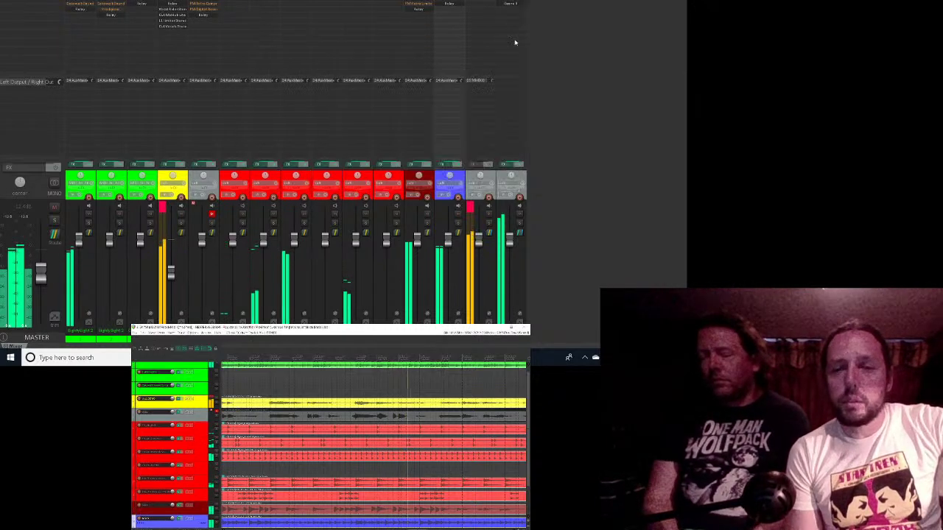
key(space)
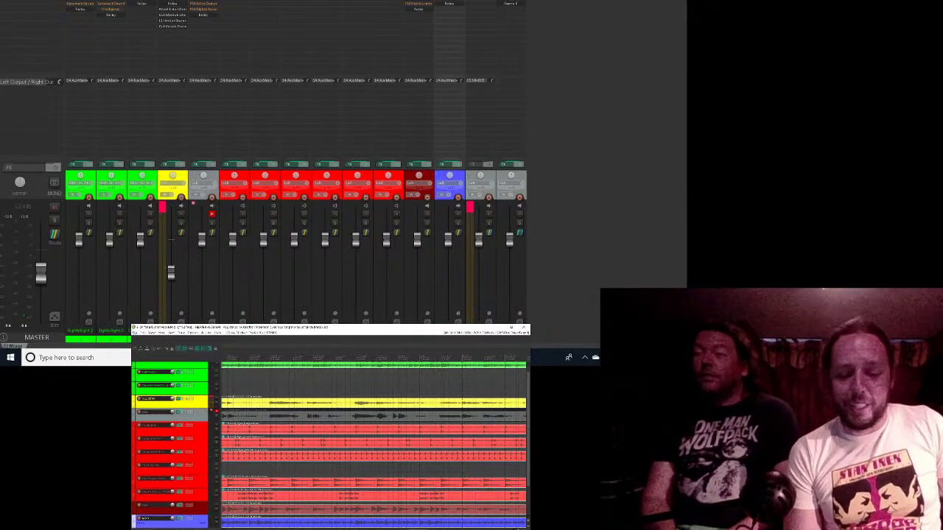
click(134, 333)
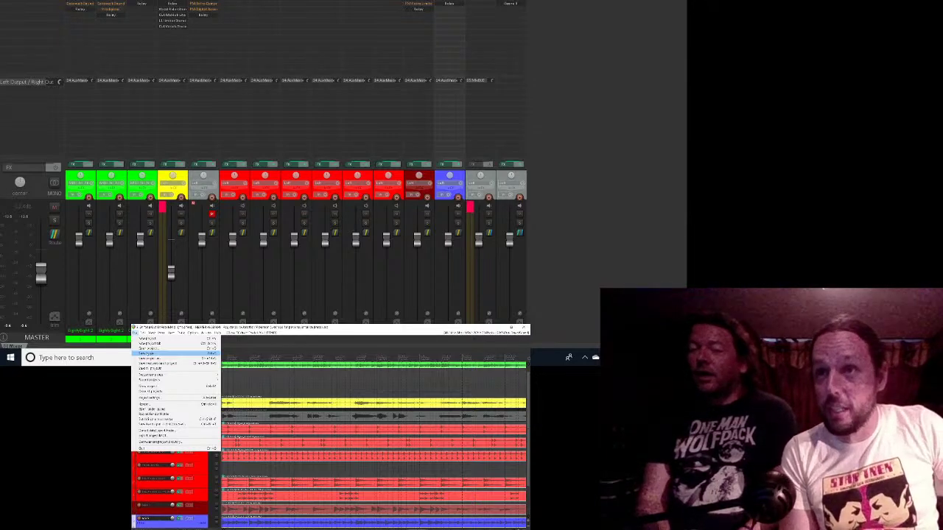
click(146, 354)
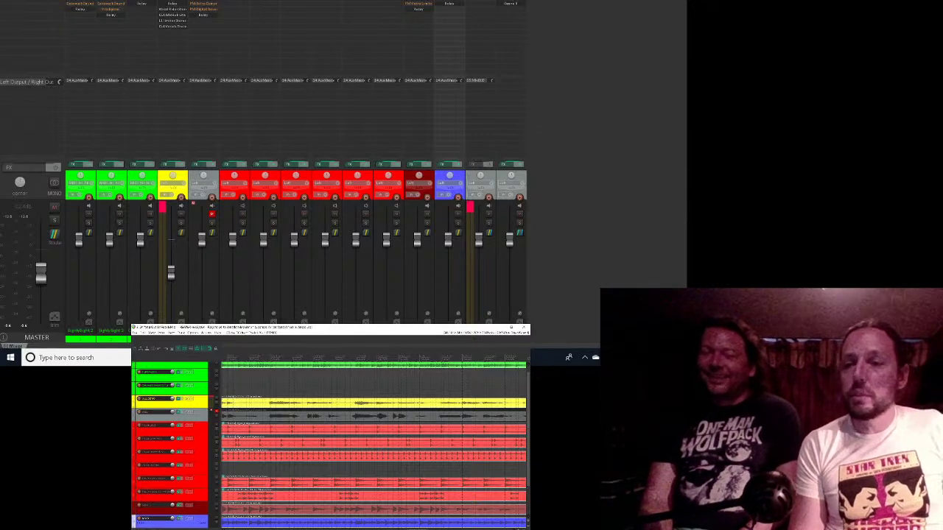
scroll(374, 442, left, 3)
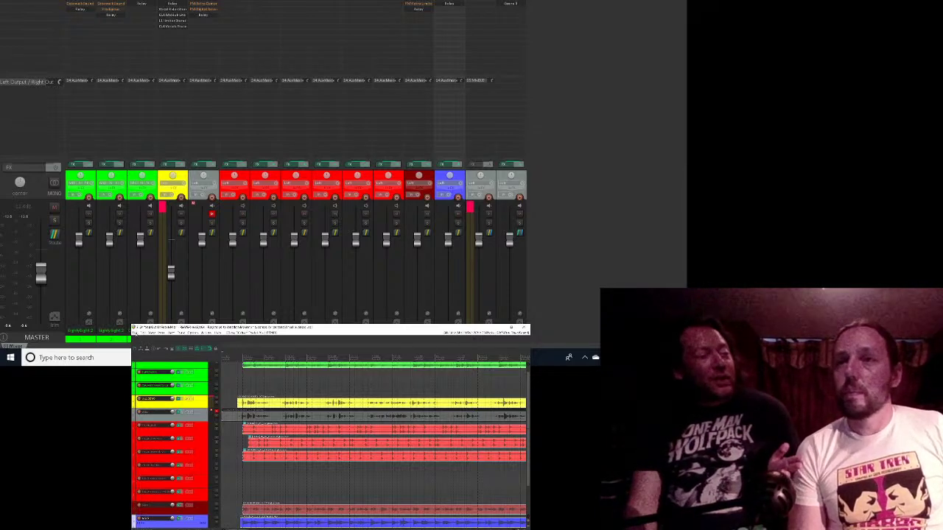
click(134, 332)
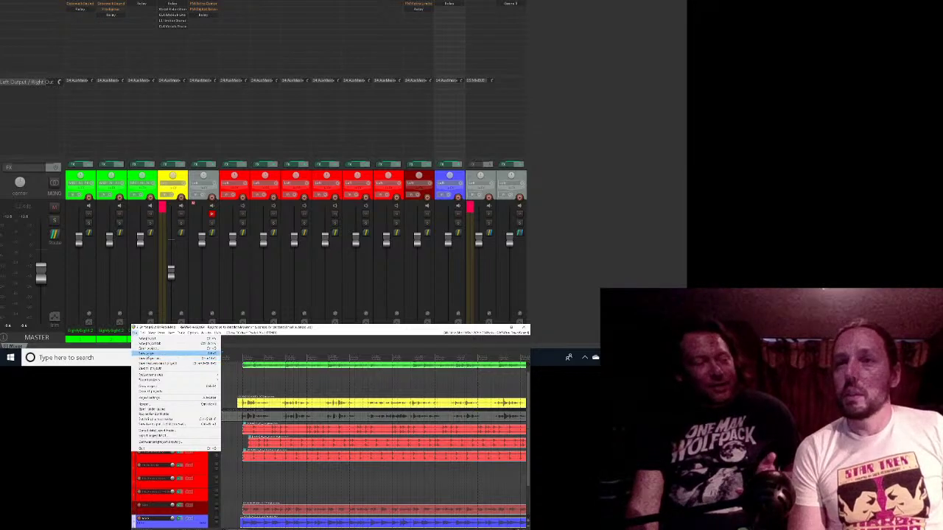
click(144, 354)
Step: Switch to Streamlabs OBS and change the live stream to the Intermission scene
key(super+Tab)
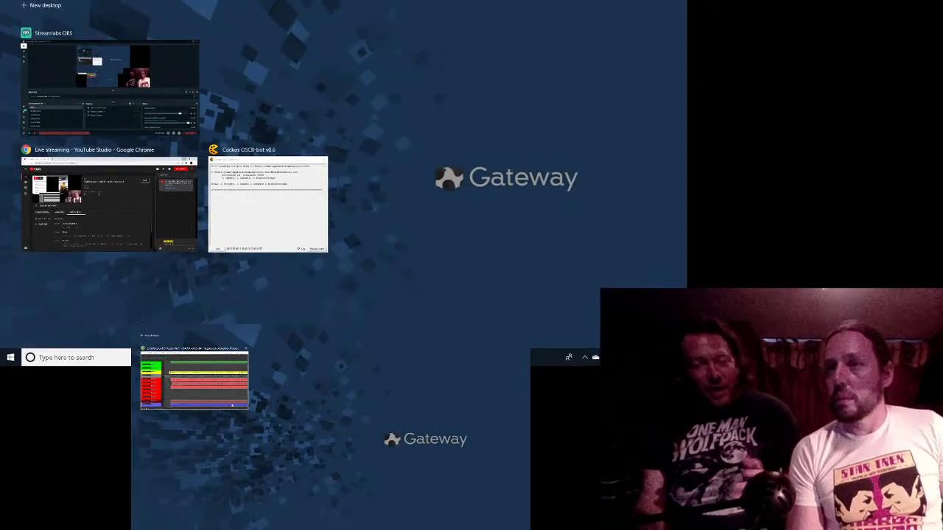
click(232, 405)
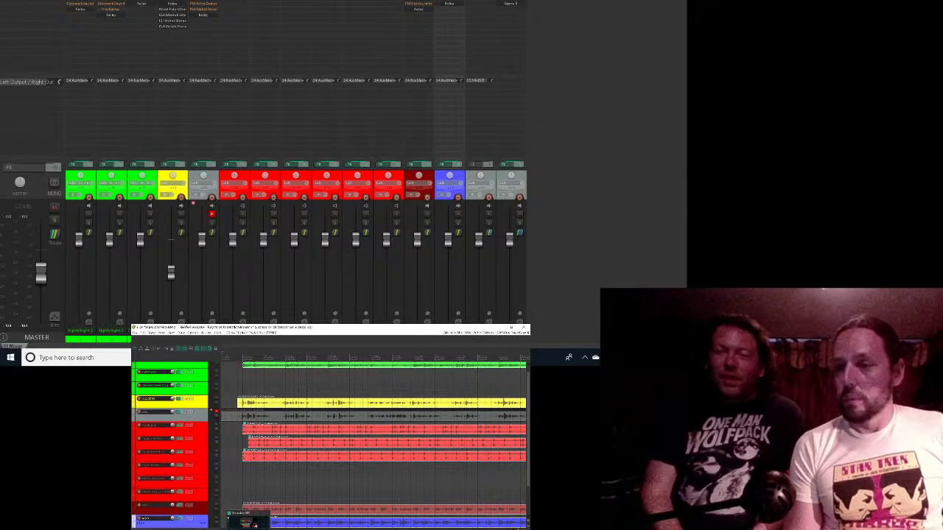
key(alt+Tab)
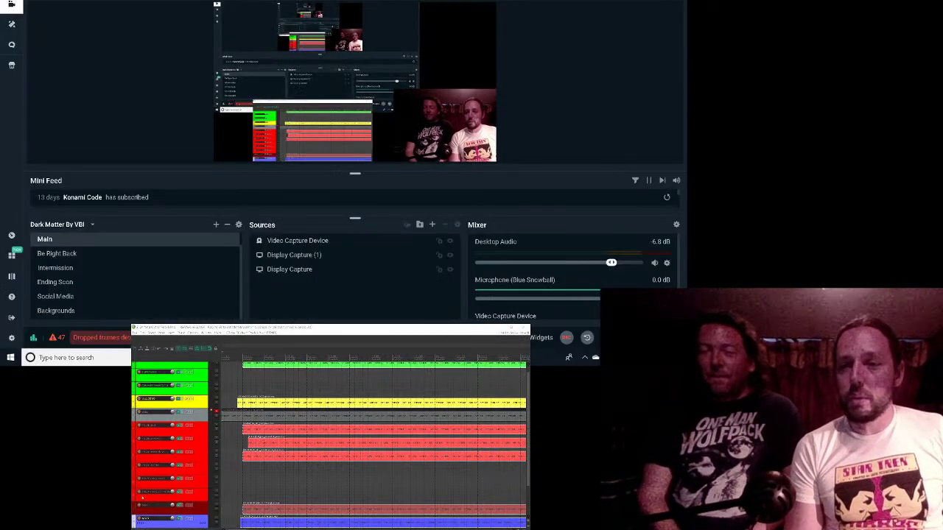
key(alt+Tab)
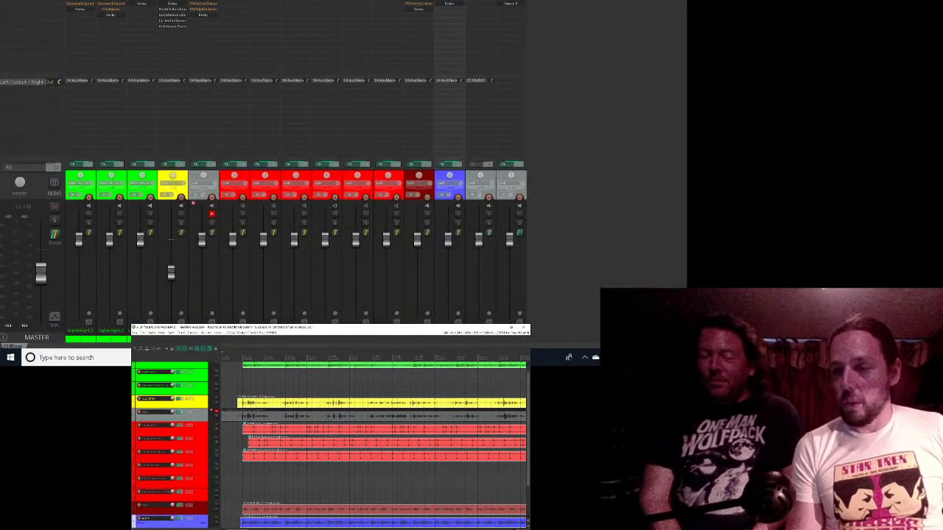
key(alt+Tab)
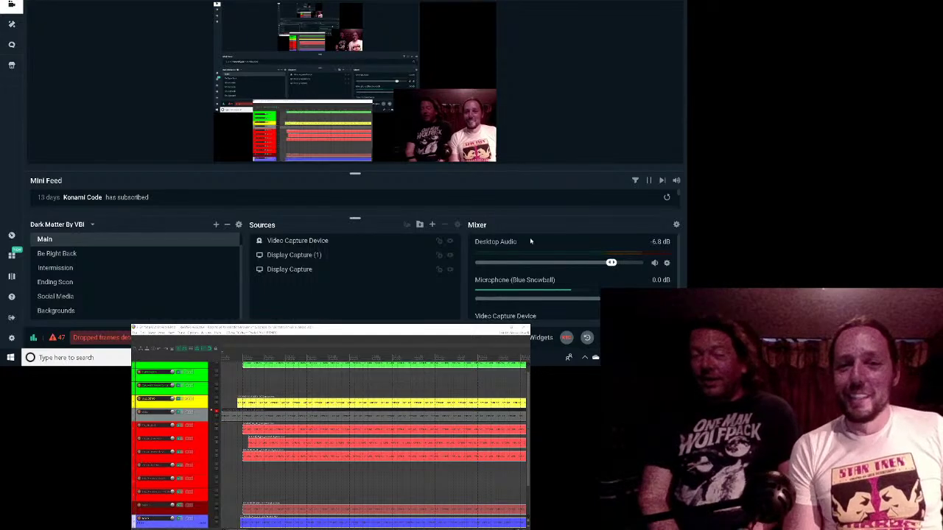
click(64, 270)
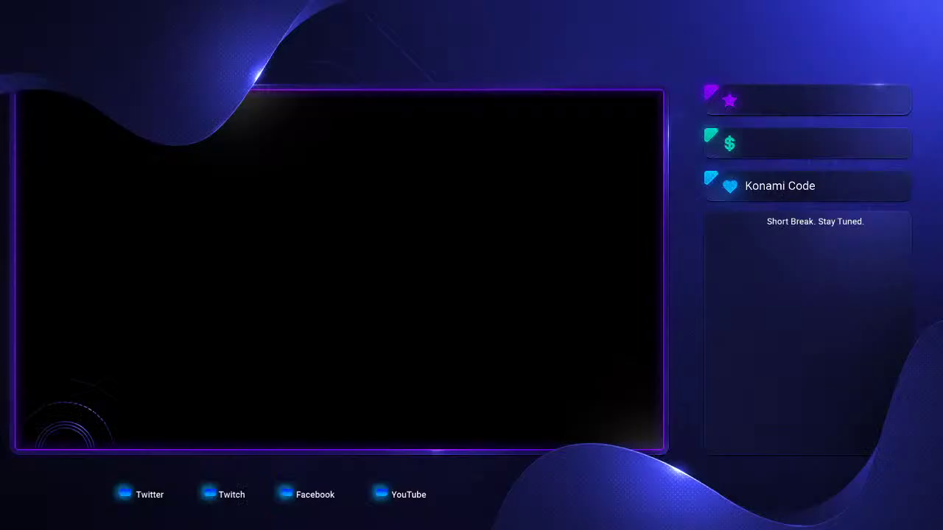
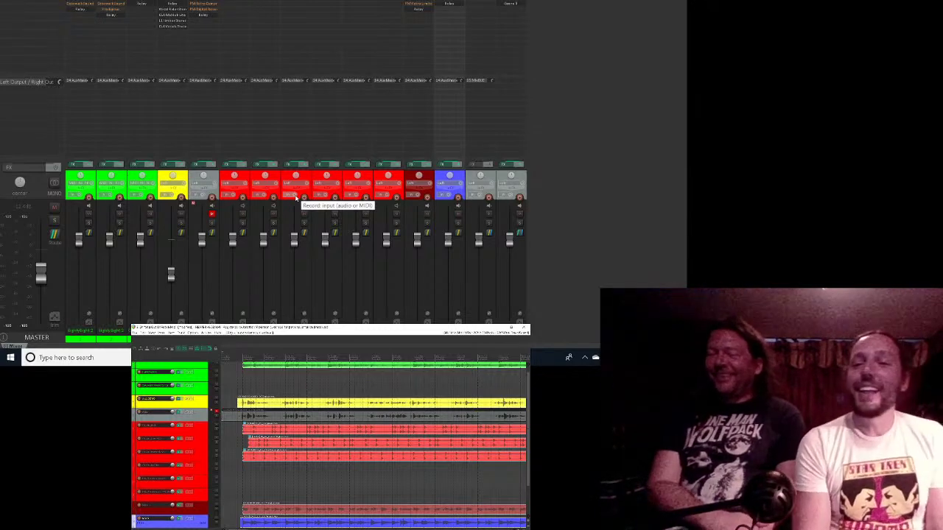
Step: Play the song briefly, stop it, and open the Cakewalk Sound Center instrument on the first green track
key(space)
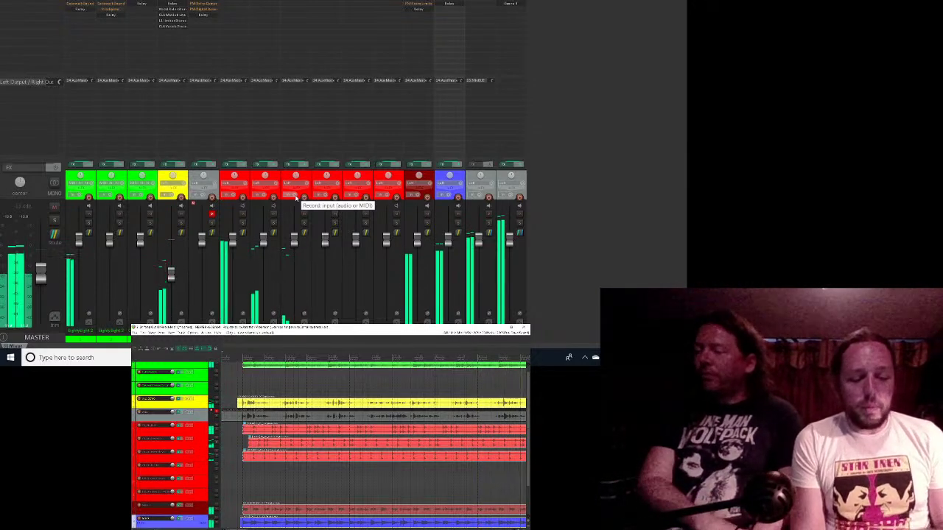
key(space)
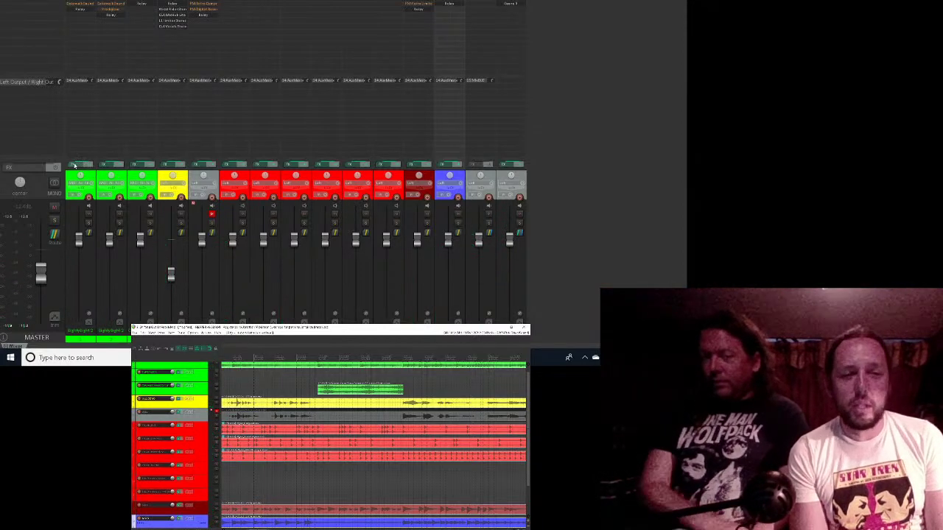
click(74, 166)
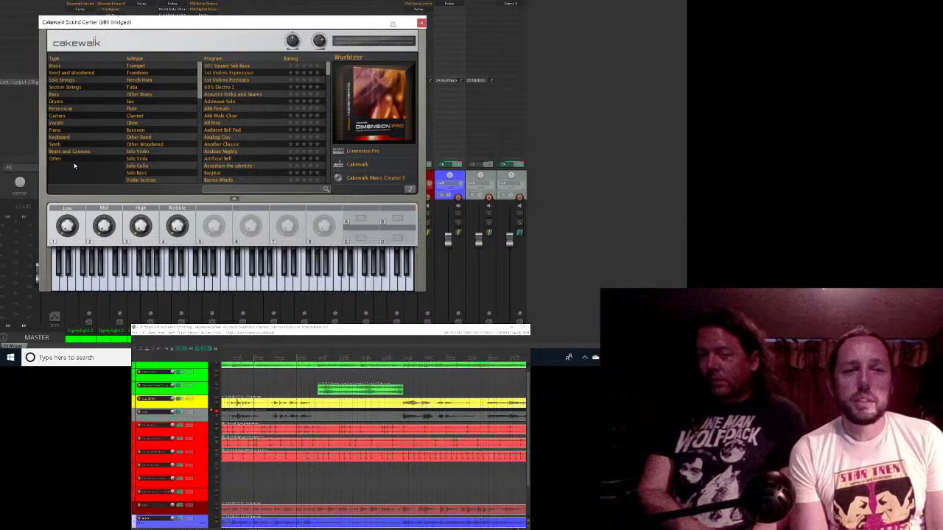
Step: Close the Cakewalk Sound Center window and add CLA MixHub Lite Stereo (Waves) to the EightyEight 2 track's effects chain
click(420, 24)
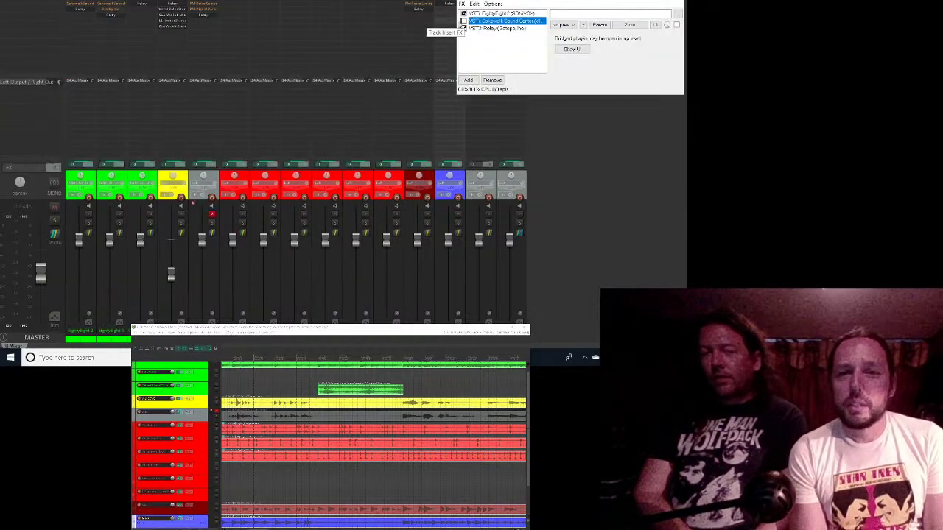
click(498, 29)
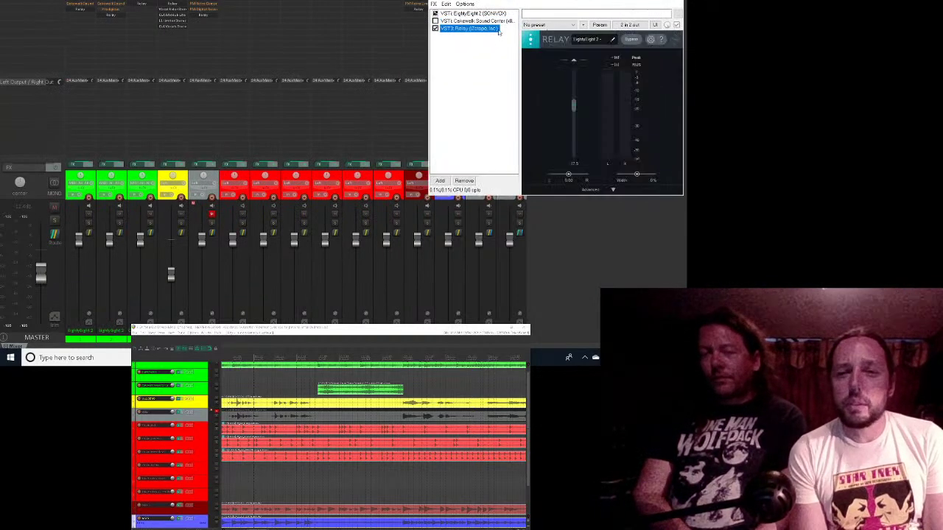
click(442, 180)
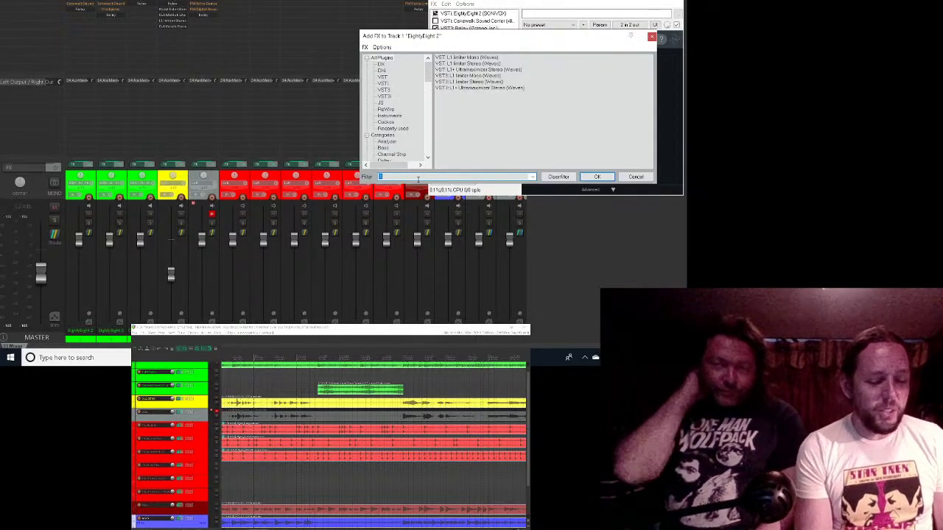
text(cla mi)
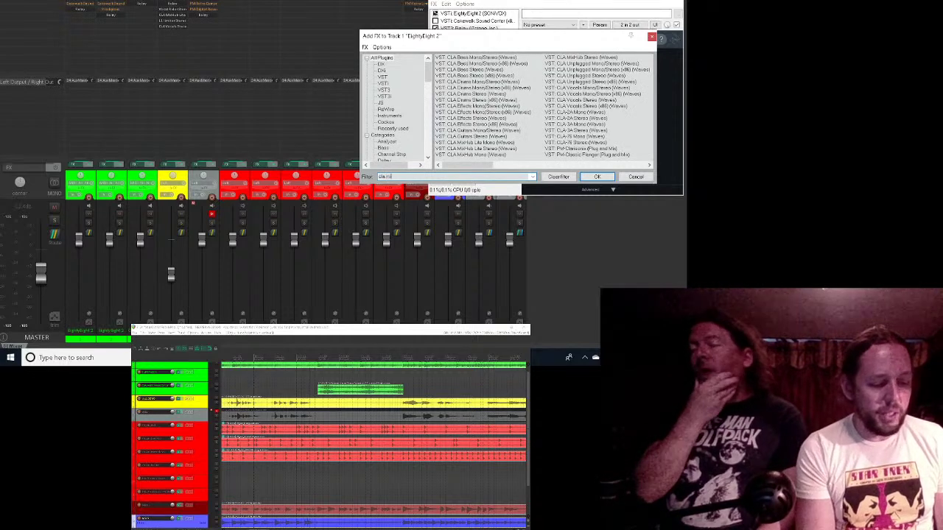
text(x)
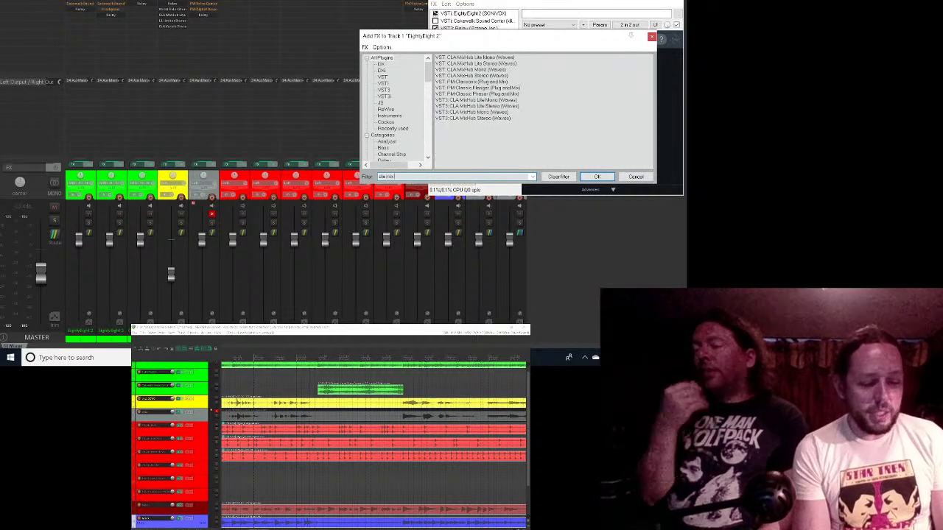
text(hub)
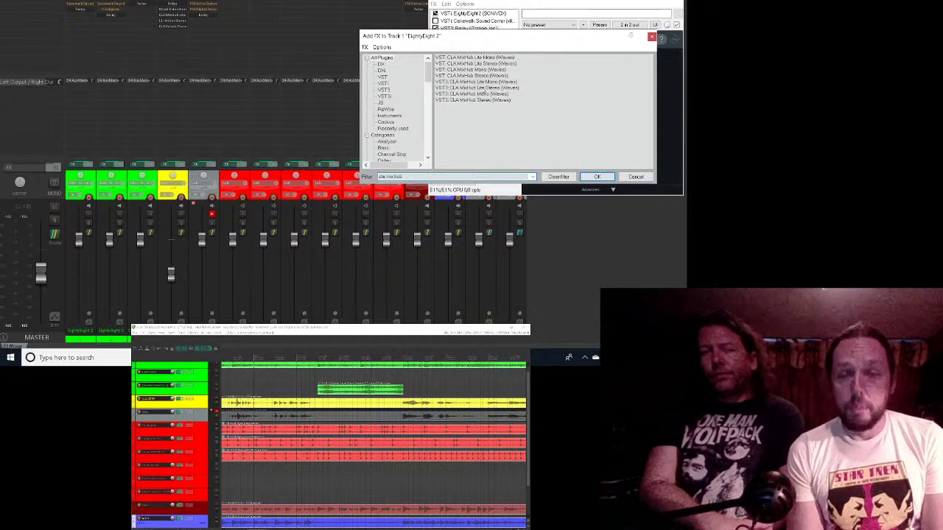
click(482, 89)
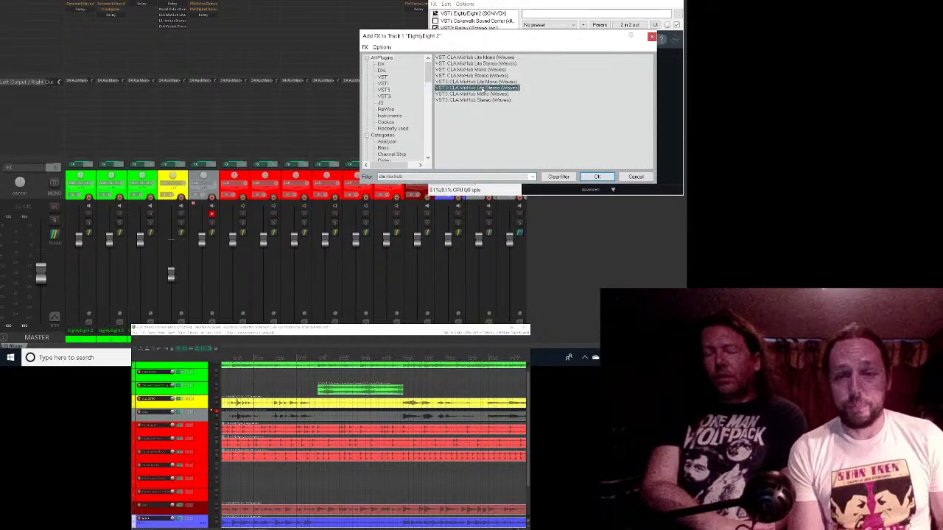
double_click(482, 89)
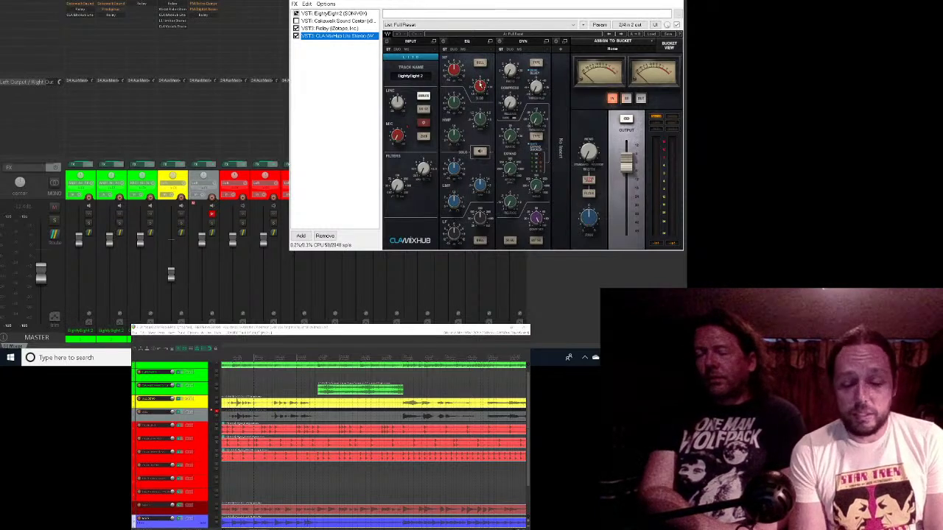
Step: Adjust the high and high-mid EQ bands in CLA MixHub Lite during song playback, close the effects window, and stop
click(480, 87)
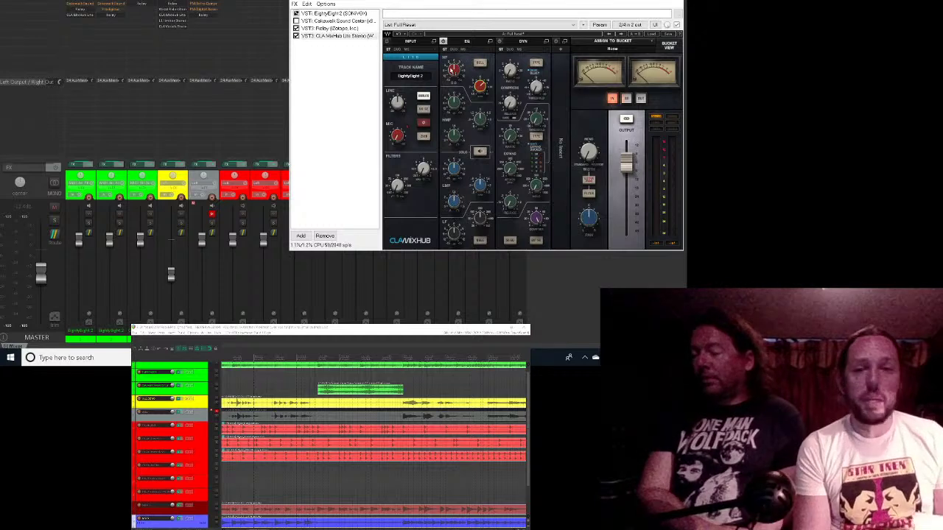
key(space)
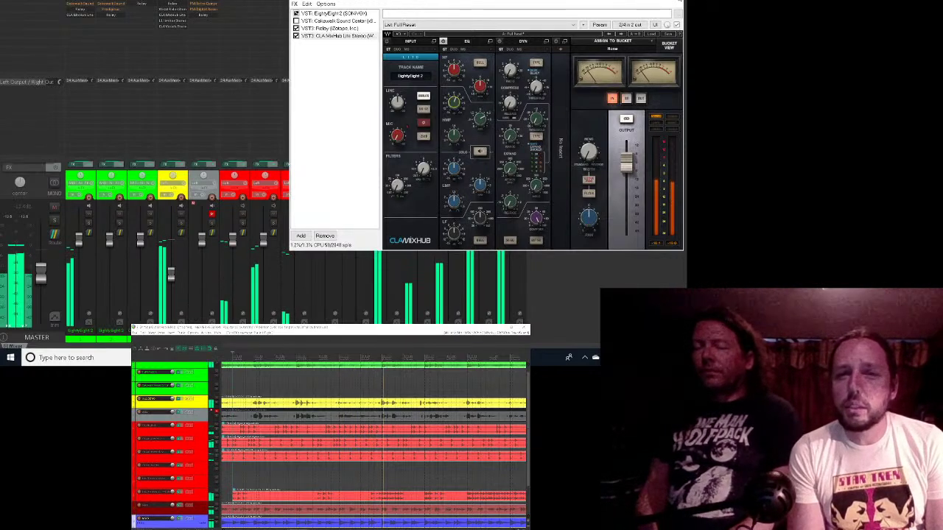
click(681, 4)
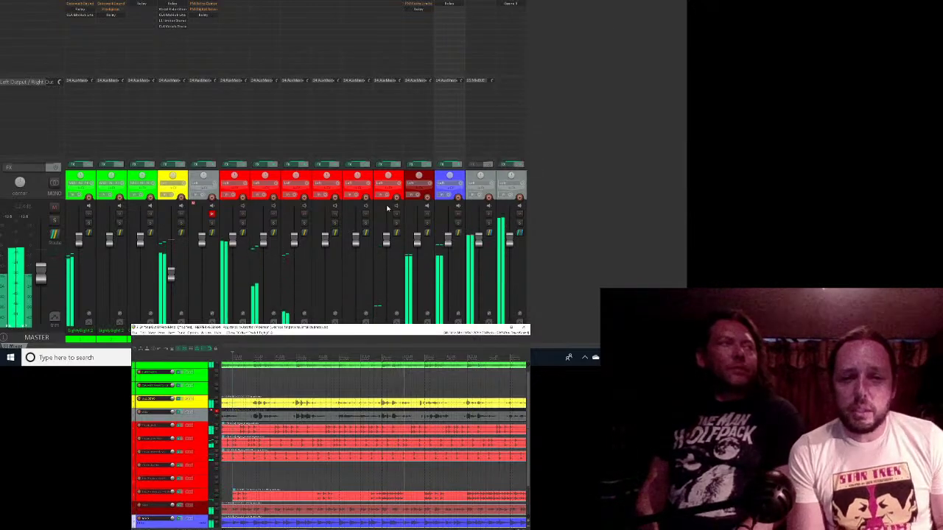
key(space)
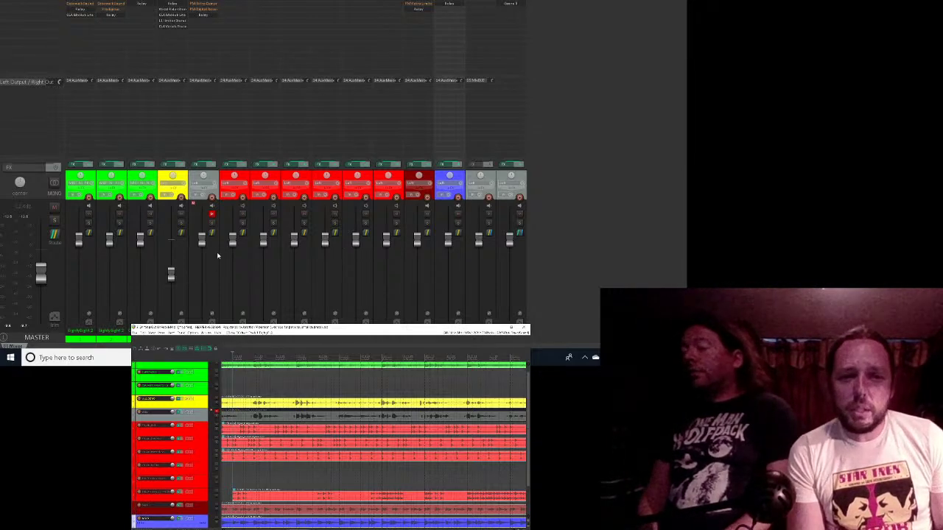
Step: Bypass the L1 limiter on the Voc1 DEMO track and audition the vocal in solo
click(181, 224)
key(space)
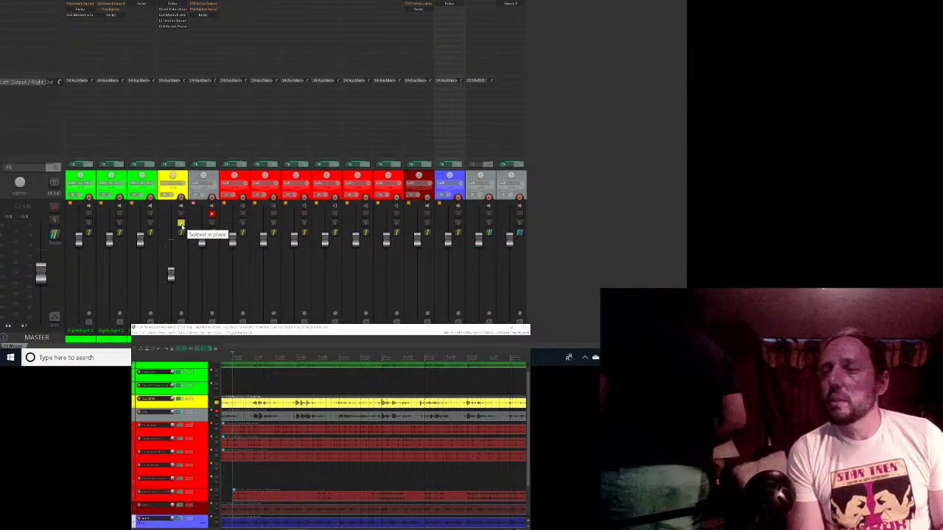
click(181, 224)
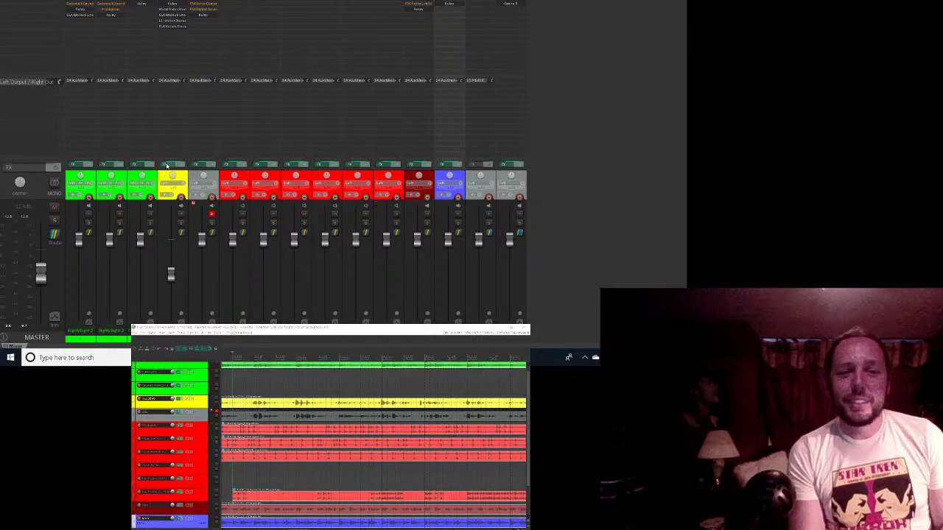
click(167, 164)
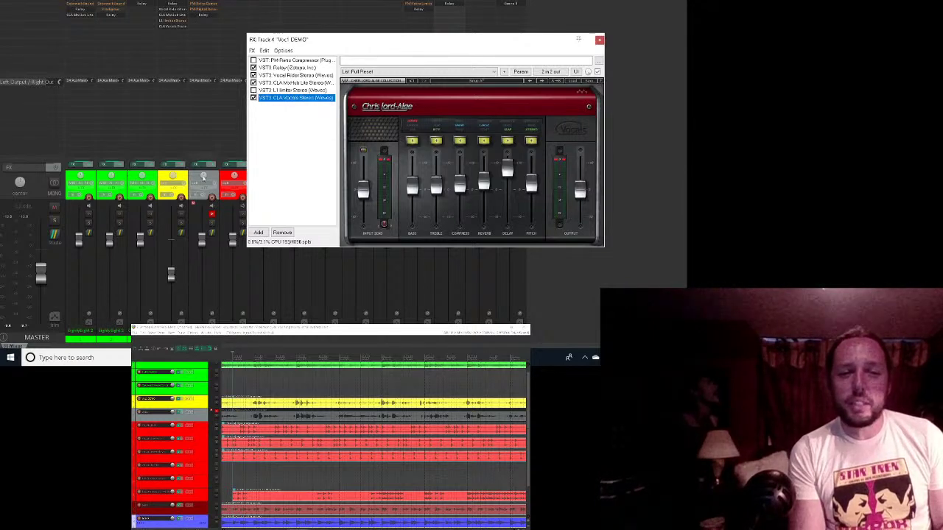
click(181, 224)
key(space)
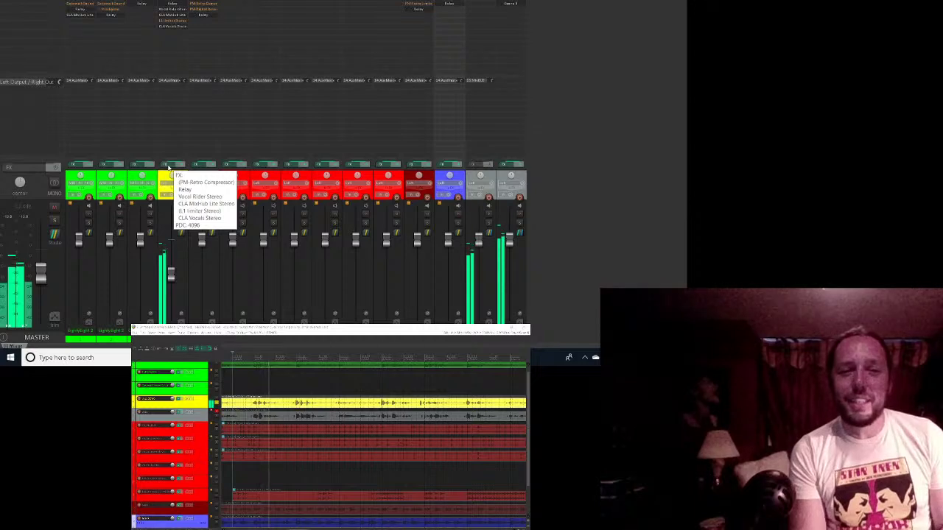
Step: Re-enable the L1 limiter on Voc1 DEMO and adjust the expander section of its CLA MixHub Lite with the vocal playing
click(168, 165)
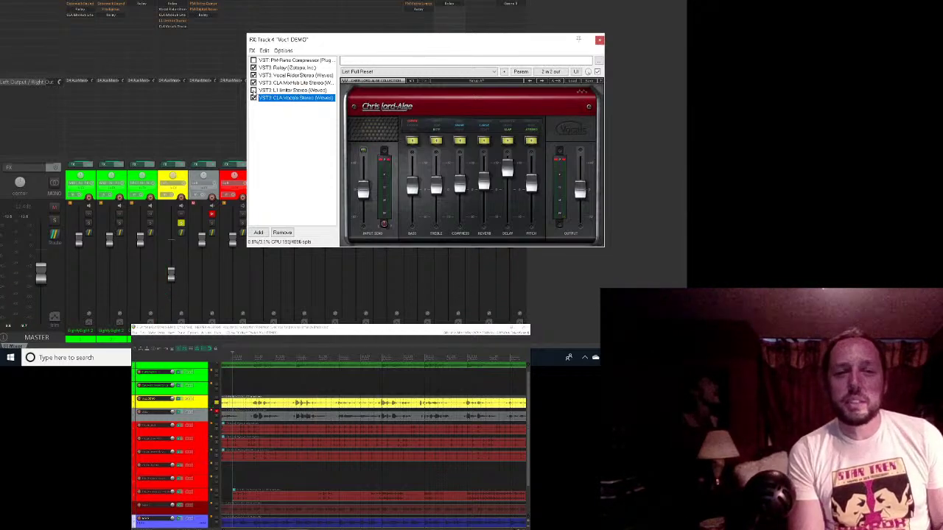
click(287, 84)
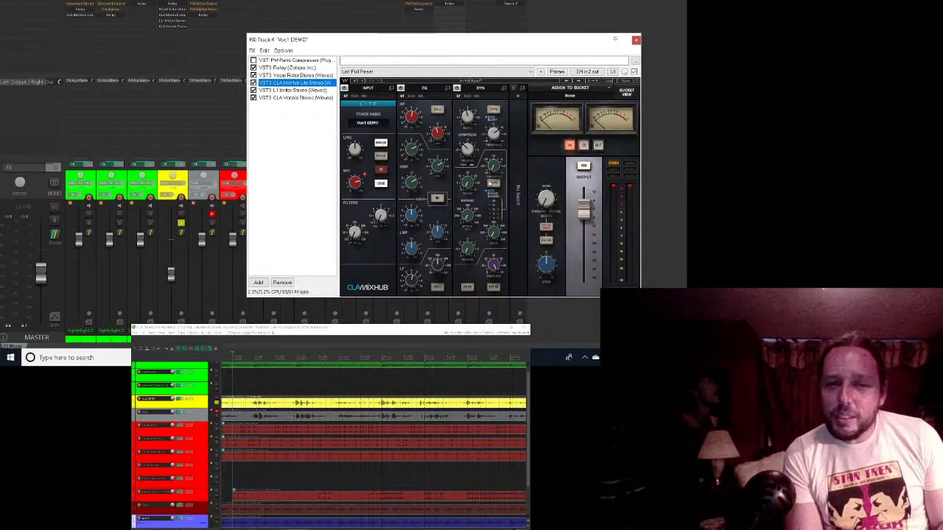
key(space)
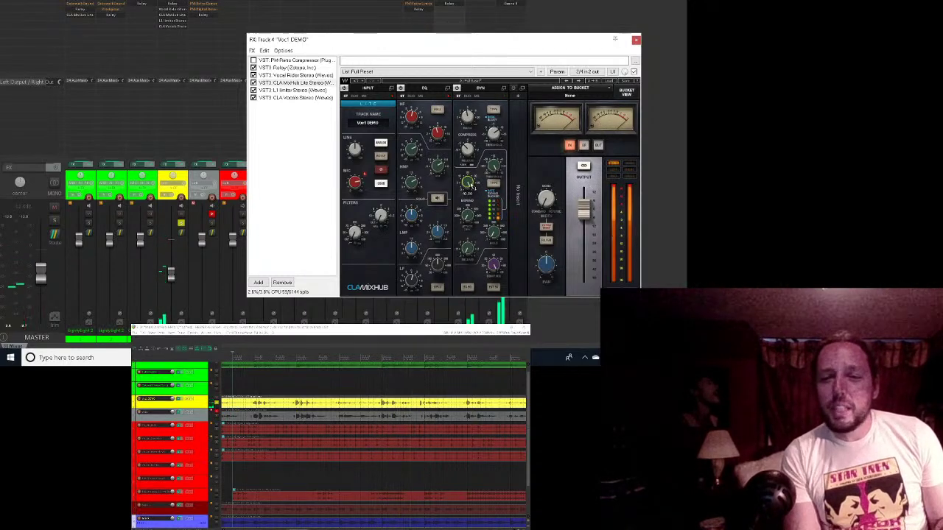
key(space)
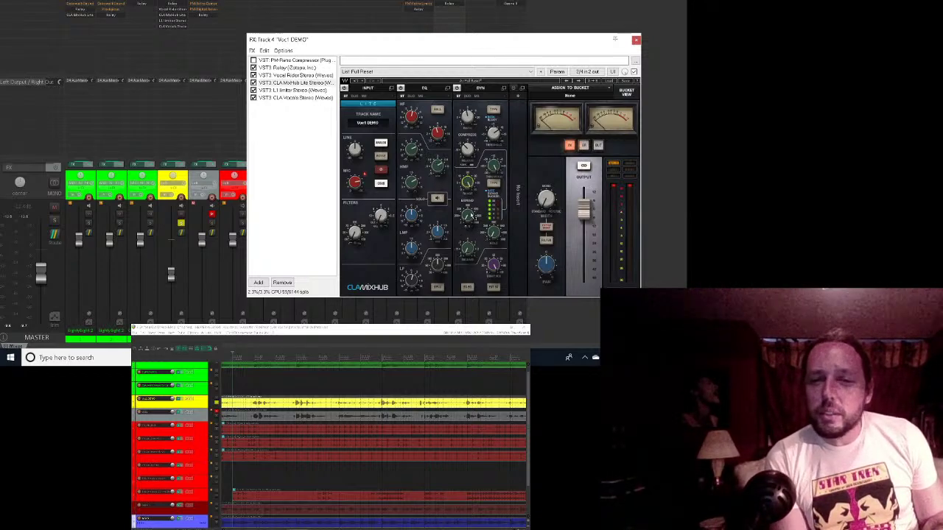
Step: Audition the soloed Voc1 DEMO vocal, close its effects window, and take the track out of solo
key(space)
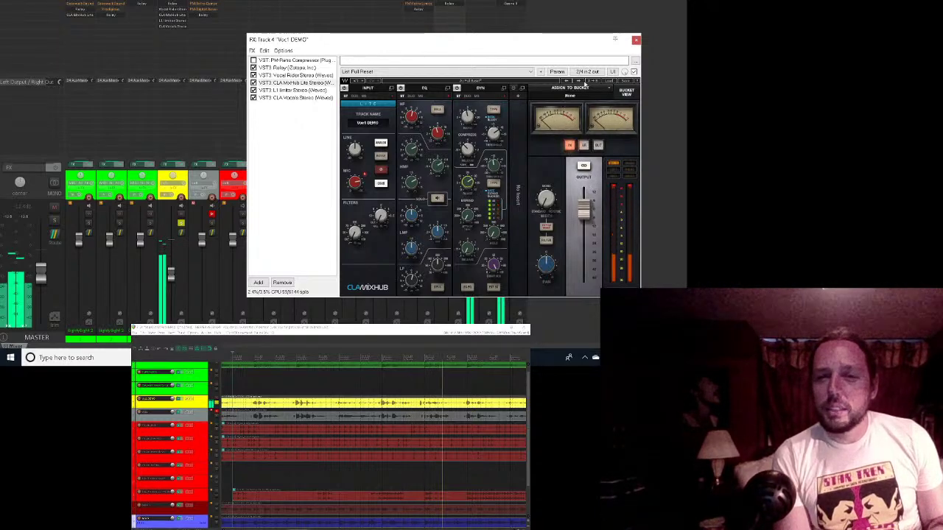
click(636, 40)
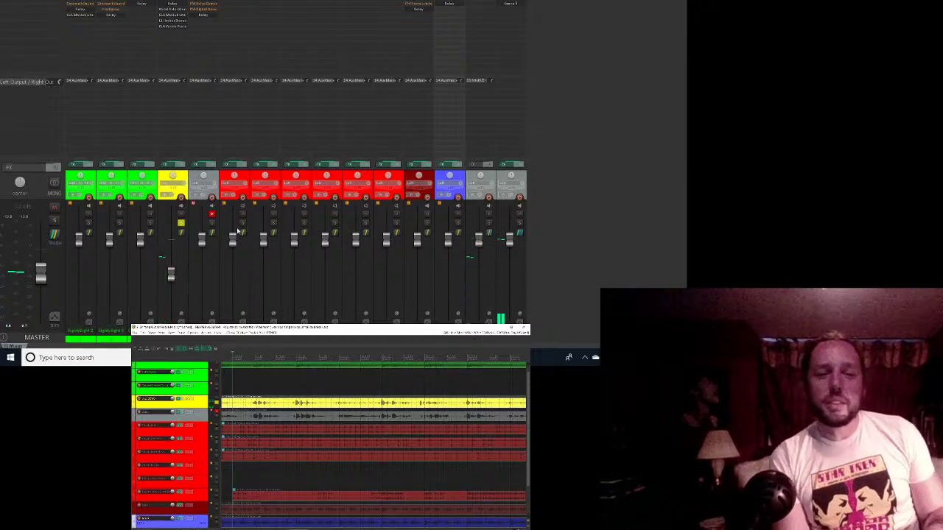
click(181, 223)
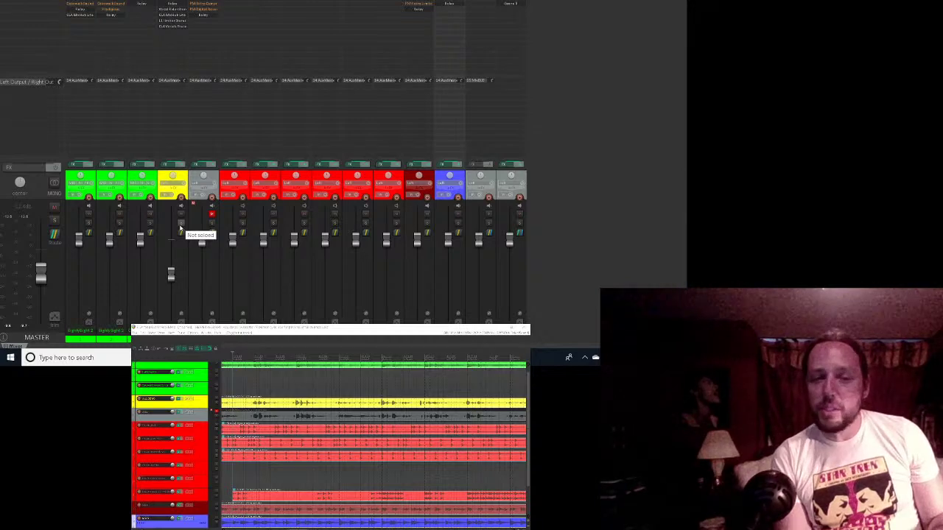
key(space)
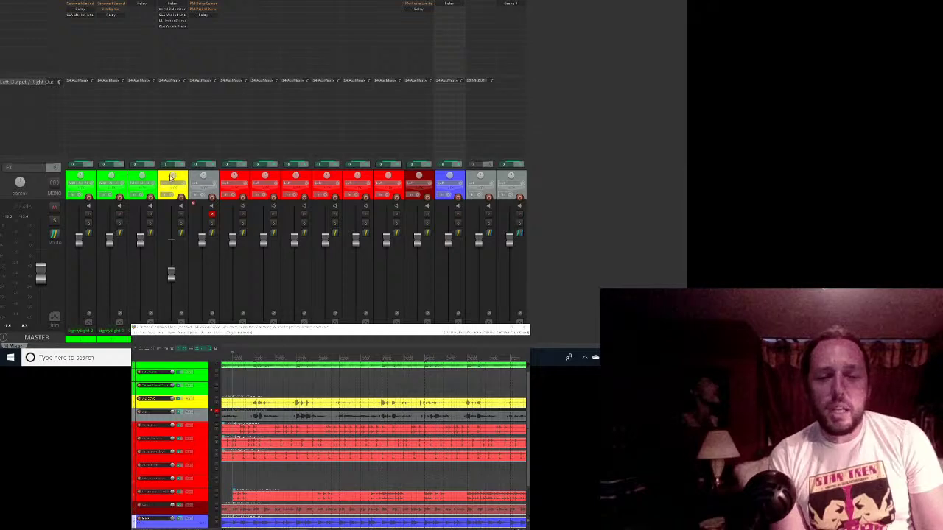
Step: Play the full mix and fine-tune the CLA MixHub Lite dynamics on the Voc1 DEMO track
mouse_move(168, 165)
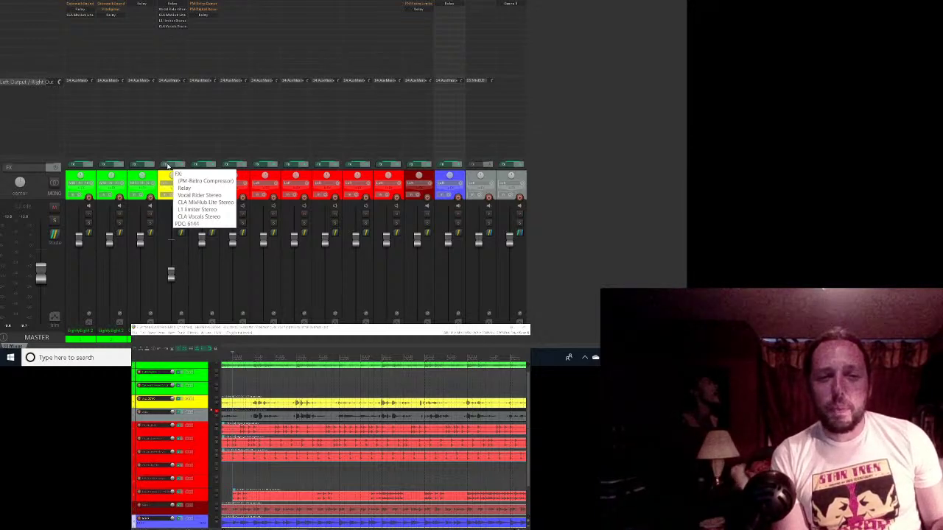
key(space)
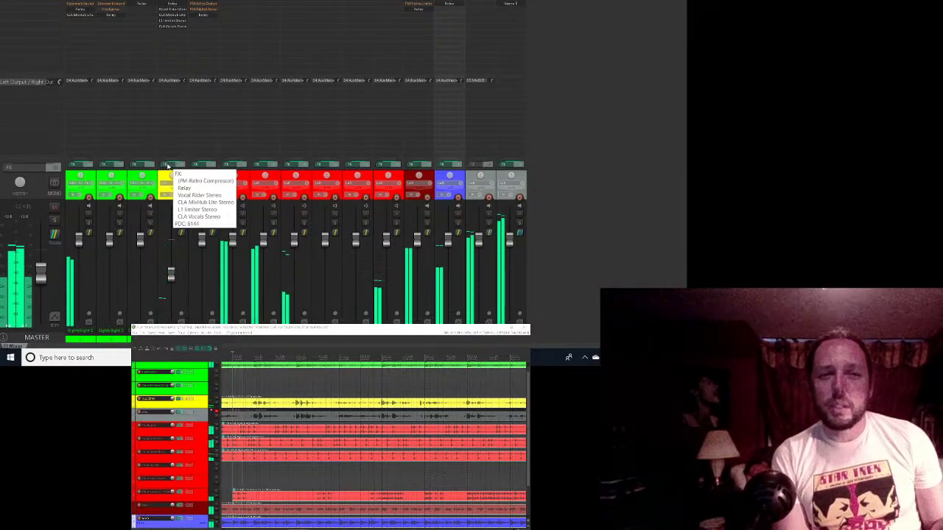
click(168, 166)
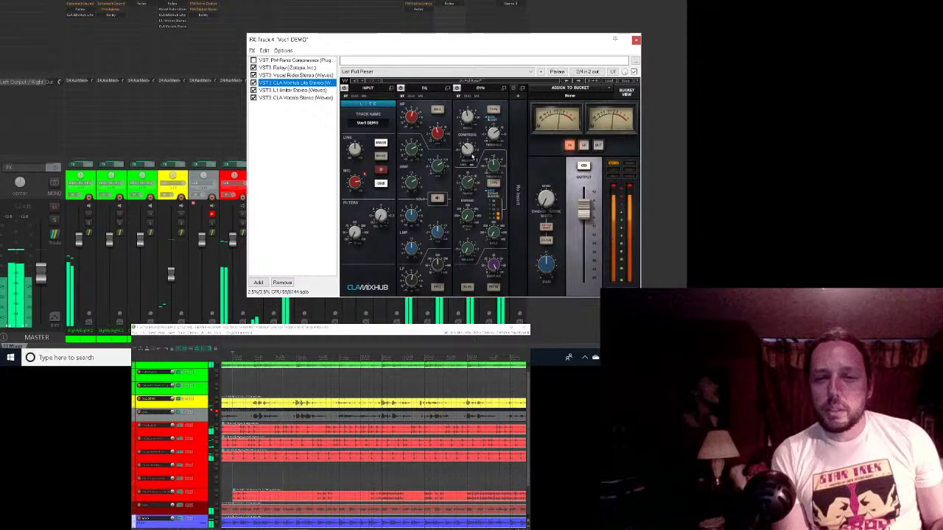
click(472, 181)
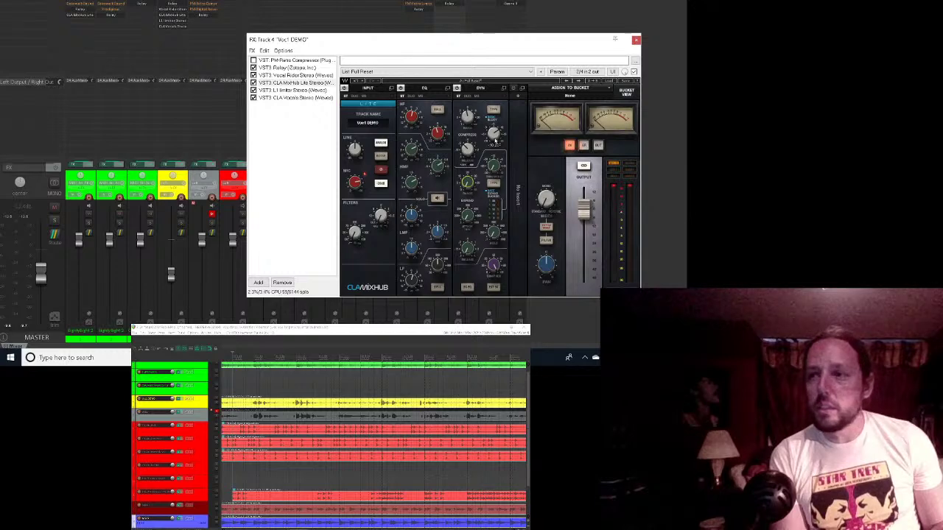
key(space)
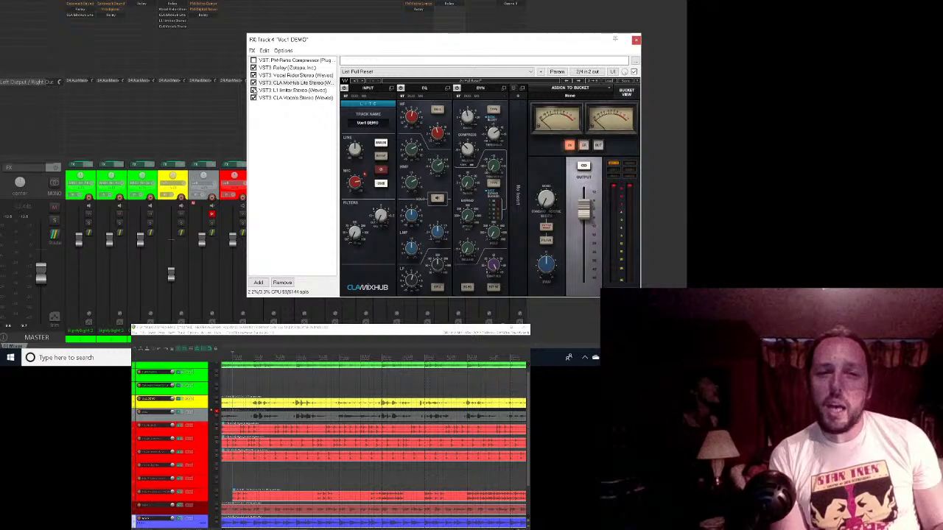
Step: Bypass the L1 limiter on Voc1 DEMO and switch off the Compress section in CLA Vocals
click(294, 83)
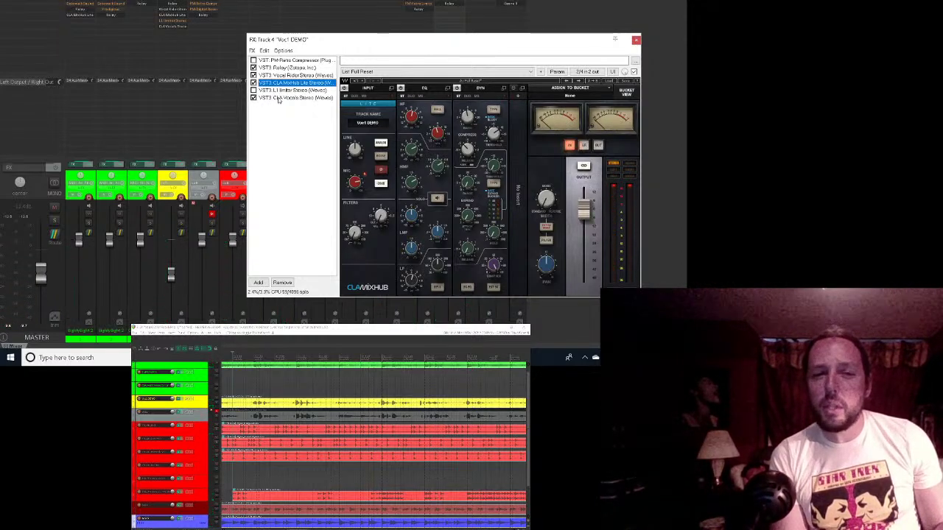
click(280, 98)
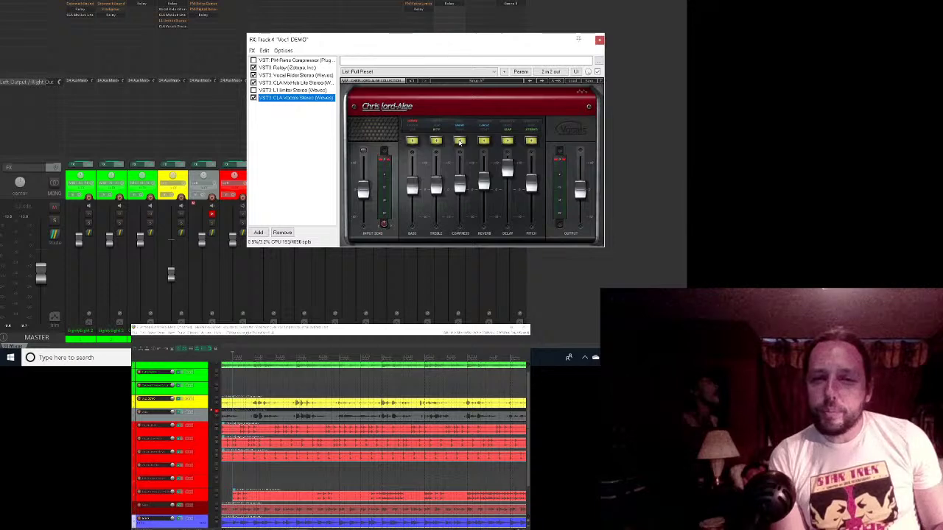
click(458, 141)
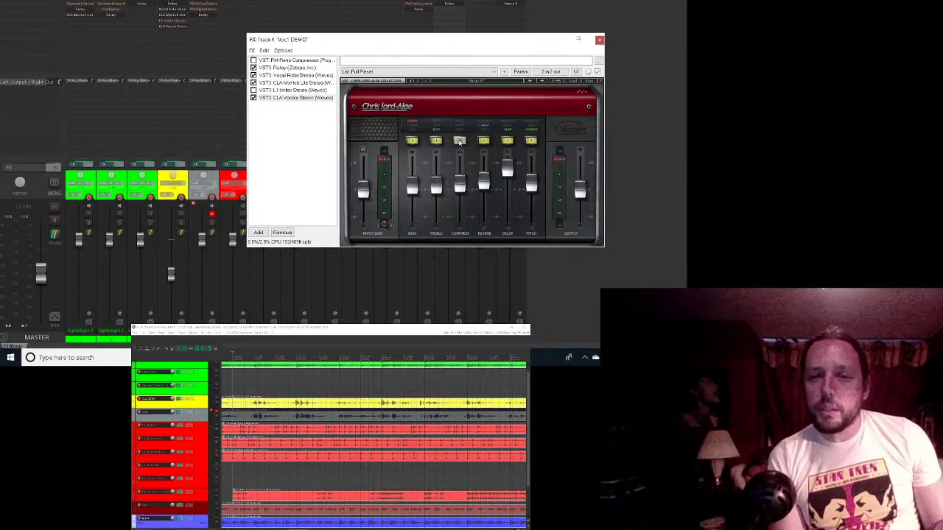
Step: Audition the vocal in the full mix, re-enable the L1 limiter, and change the reverb type in CLA Vocals
key(space)
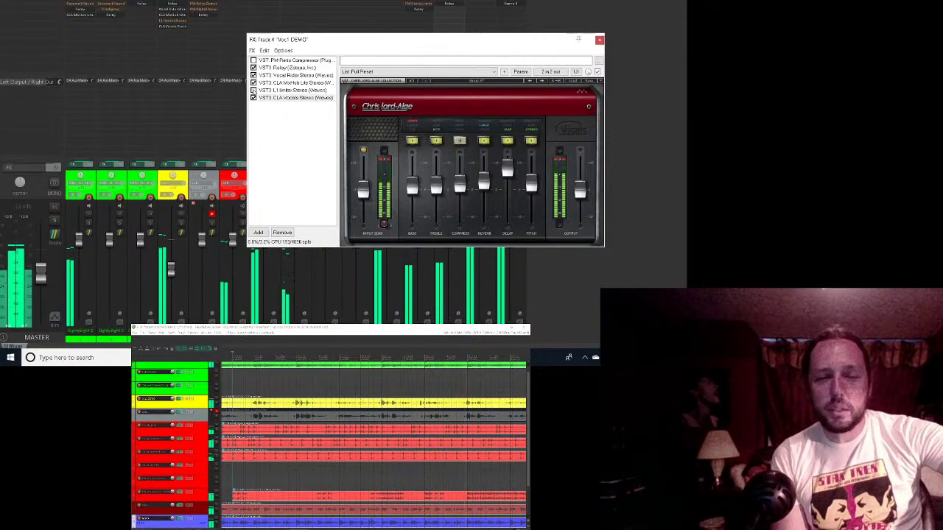
click(294, 97)
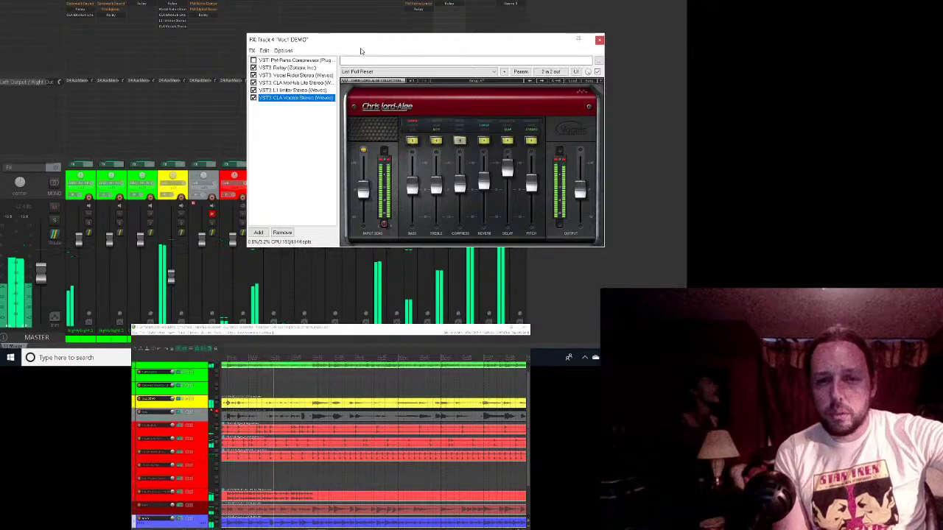
click(484, 140)
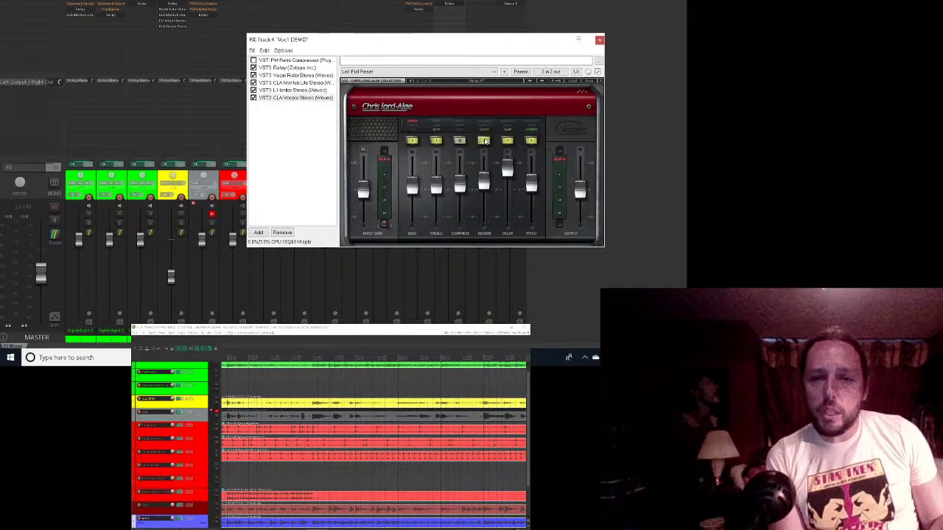
Step: Play the full mix, raise the Bass fader in CLA Vocals on Voc1 DEMO, and close its effects window
key(space)
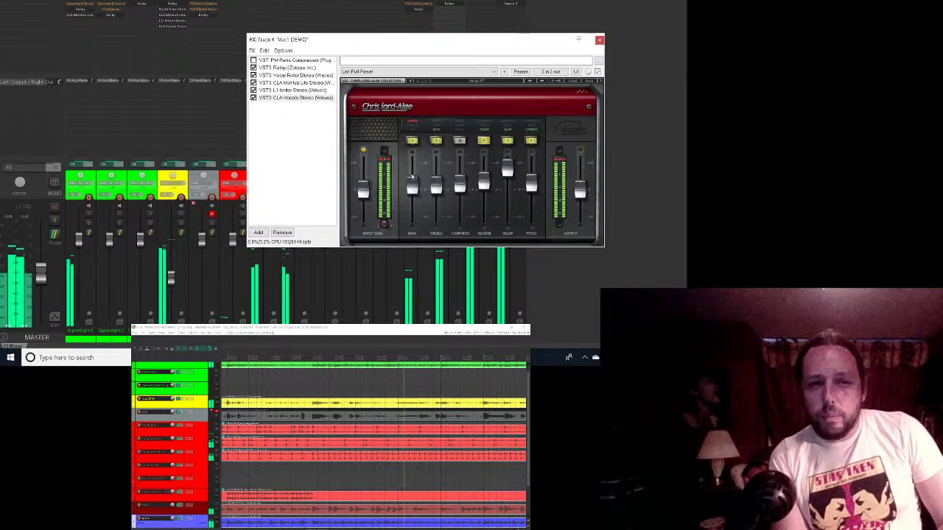
mouse_move(413, 187)
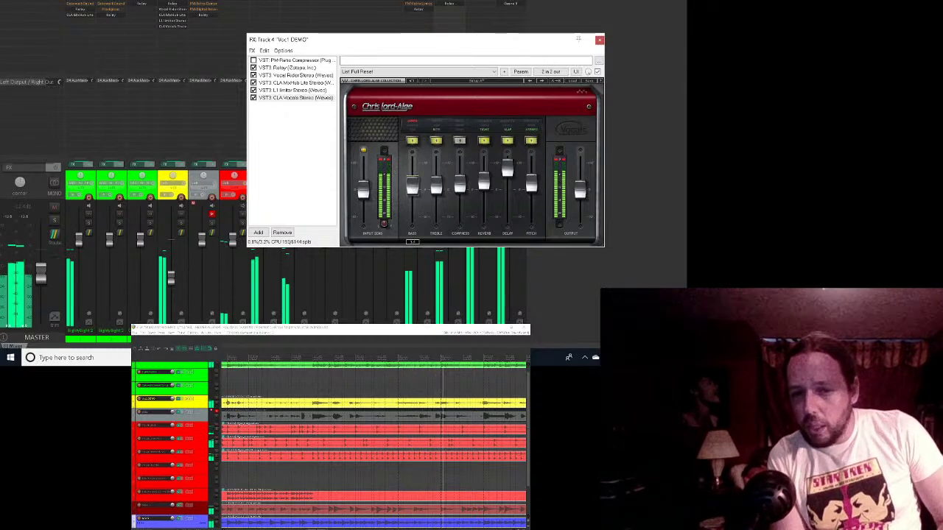
drag(412, 185, 412, 162)
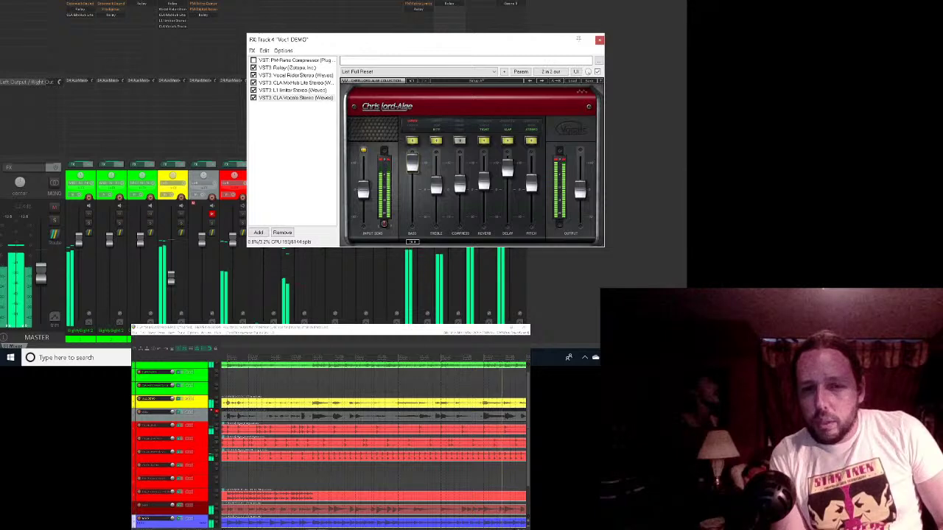
drag(412, 163, 413, 161)
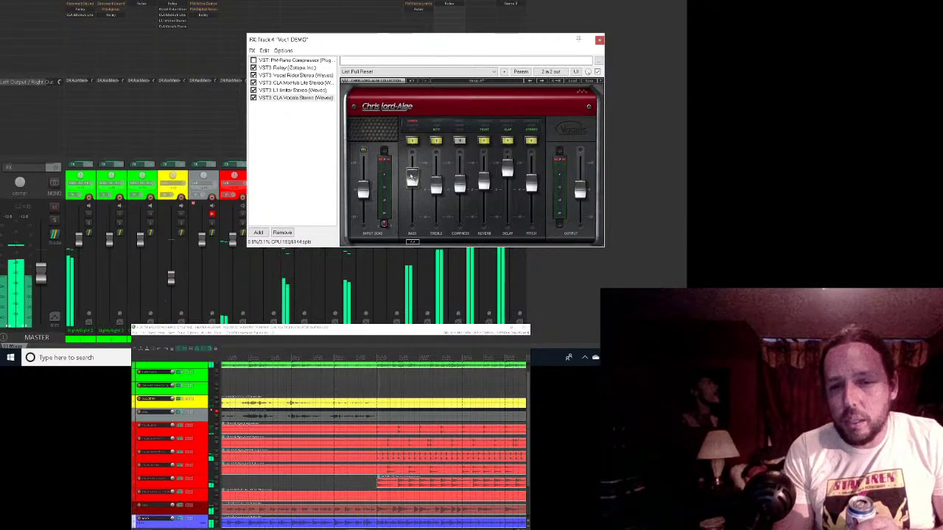
click(600, 40)
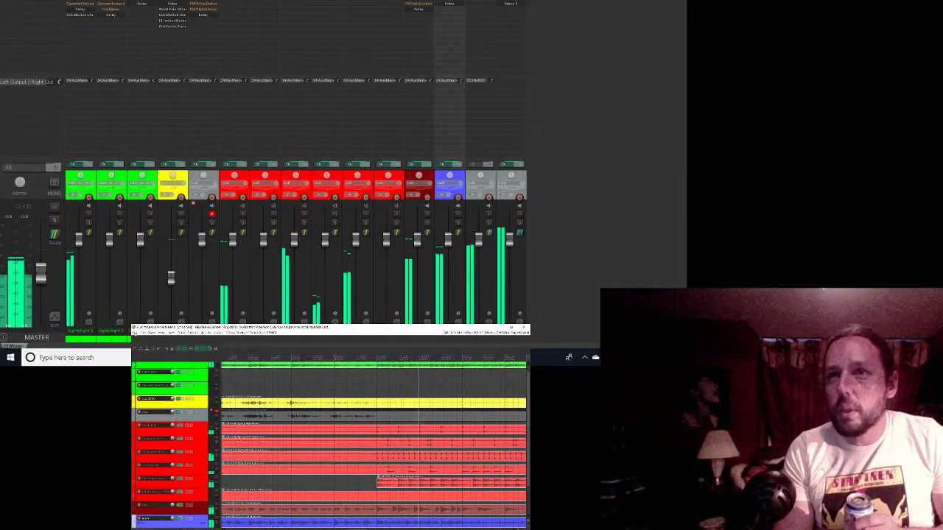
Step: Save the project with the refined vocal settings
click(134, 333)
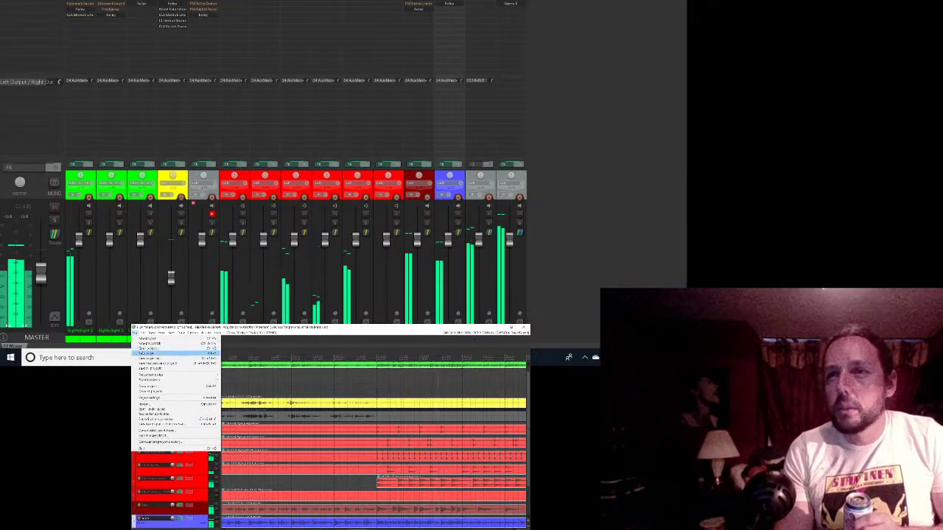
click(145, 353)
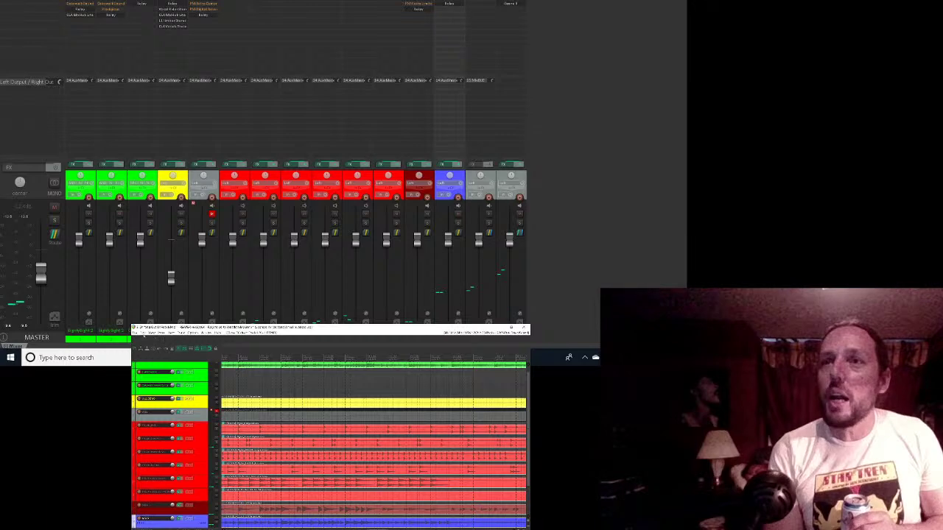
key(alt+f)
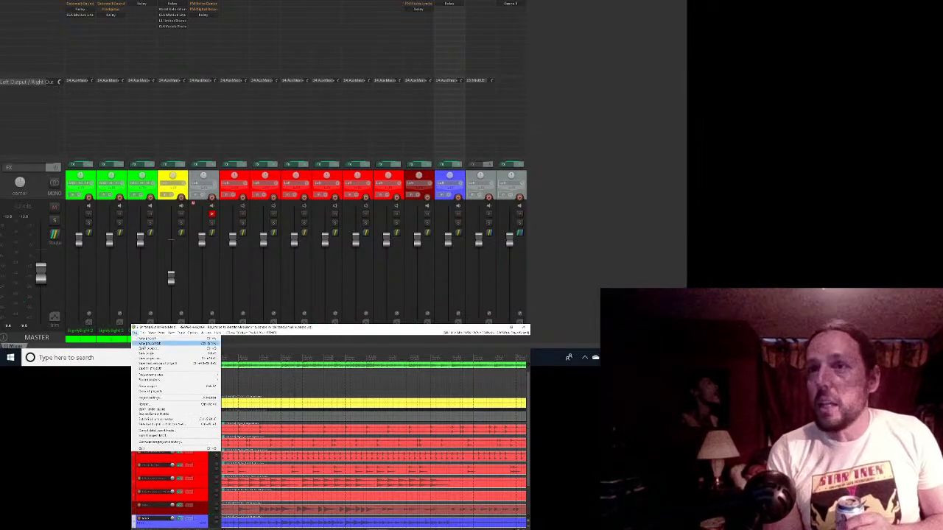
click(146, 353)
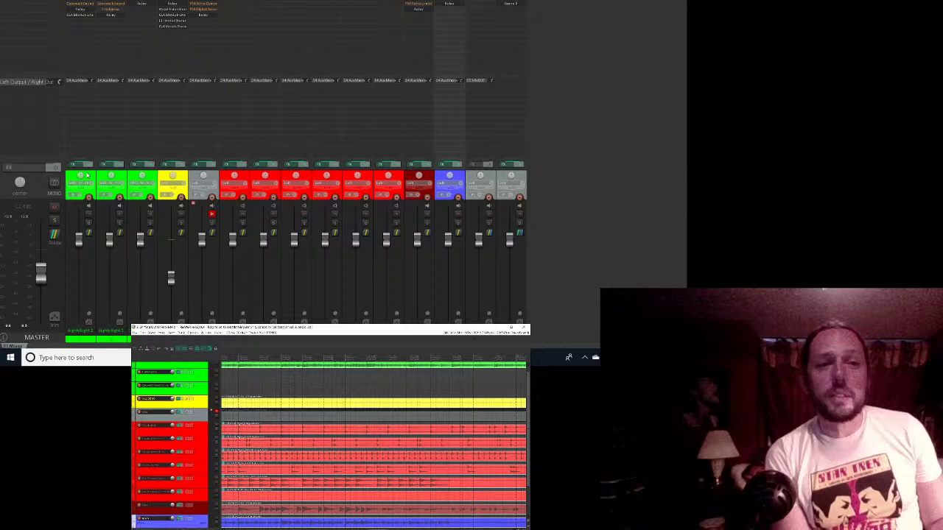
Step: Play the mix with the CLA MixHub Lite of the EightyEight 2 track open and save the project
key(space)
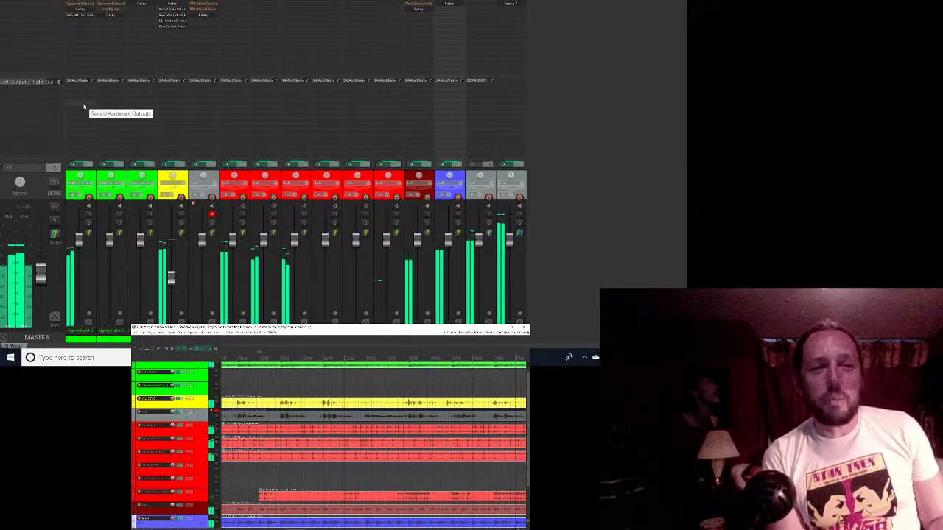
click(81, 15)
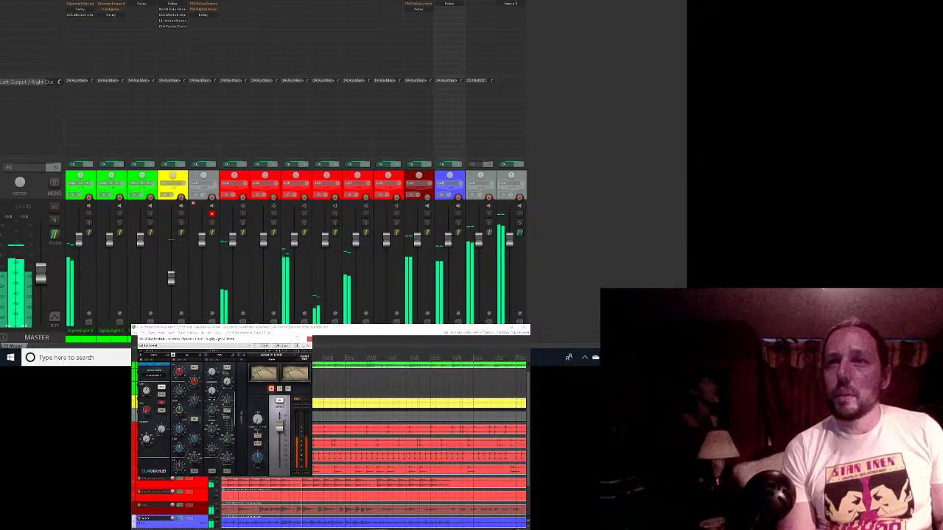
click(135, 333)
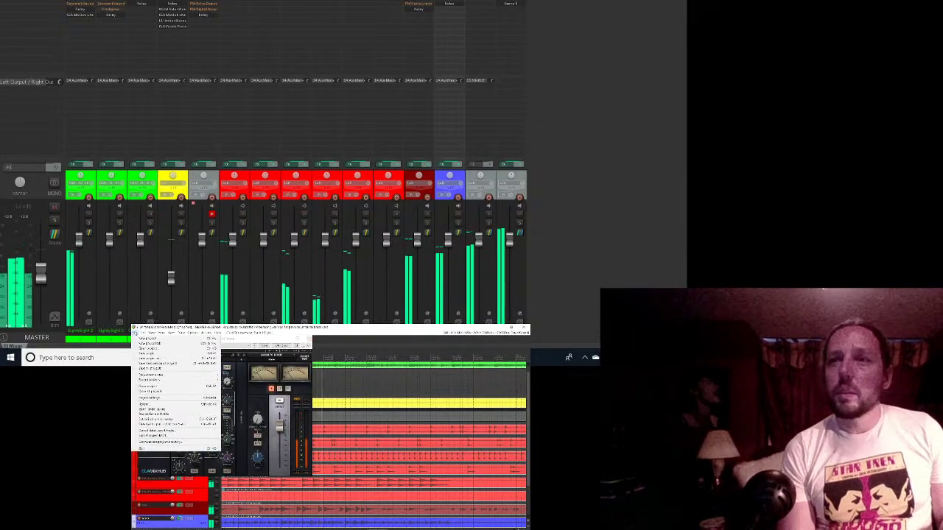
key(Escape)
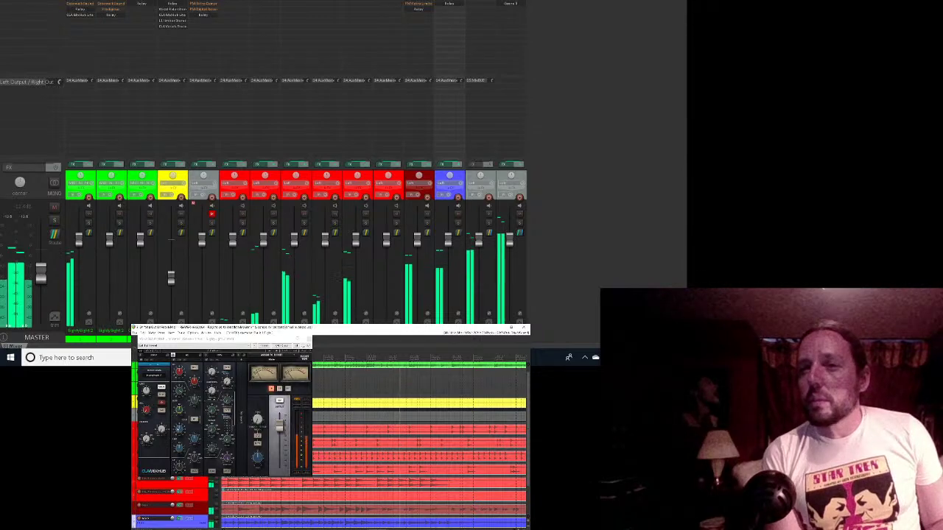
key(space)
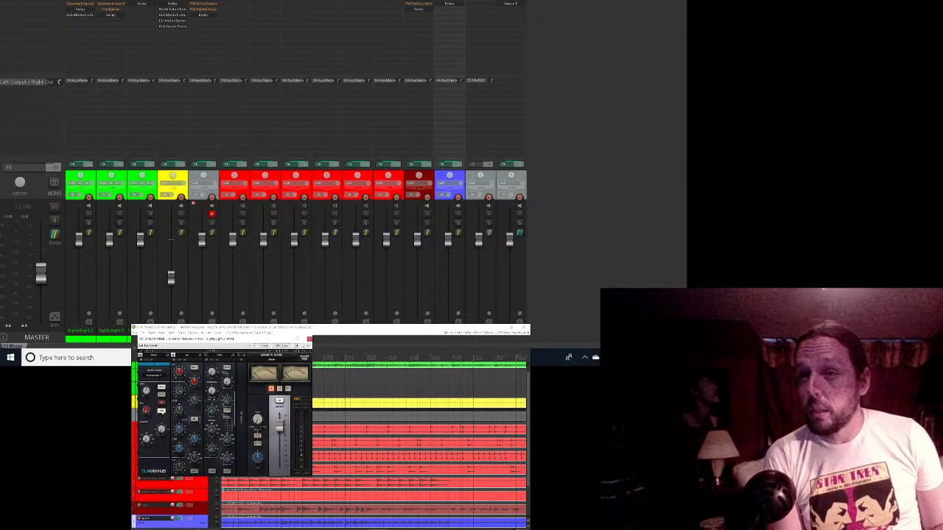
Step: Close the CLA MixHub Lite window of EightyEight 2 during playback and save the project again
key(space)
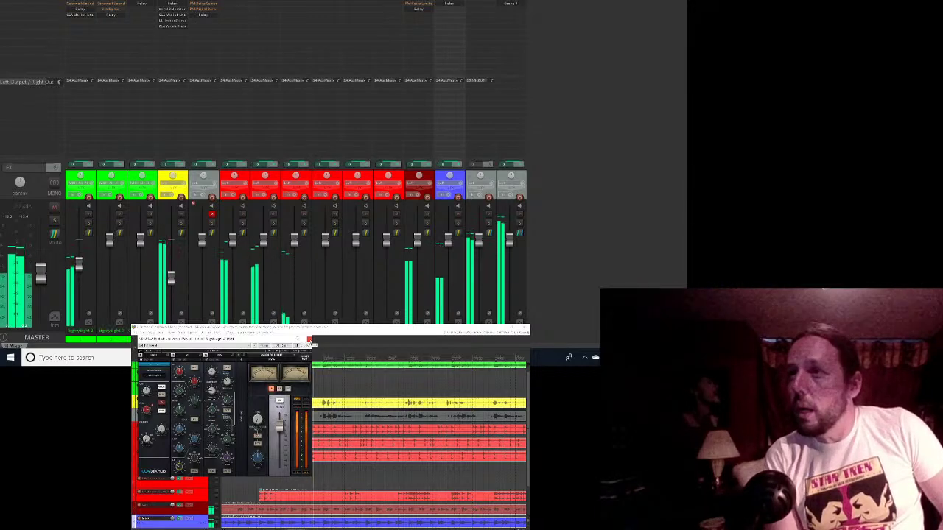
click(309, 340)
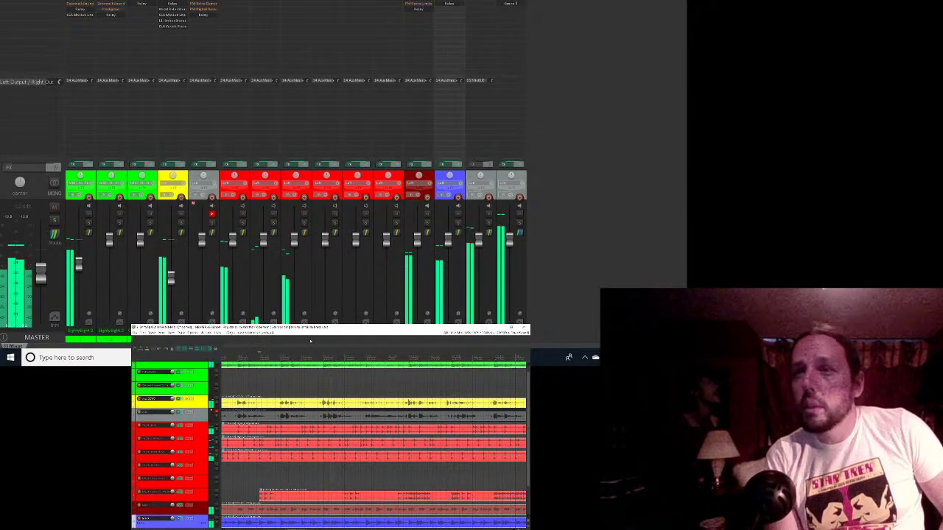
click(135, 333)
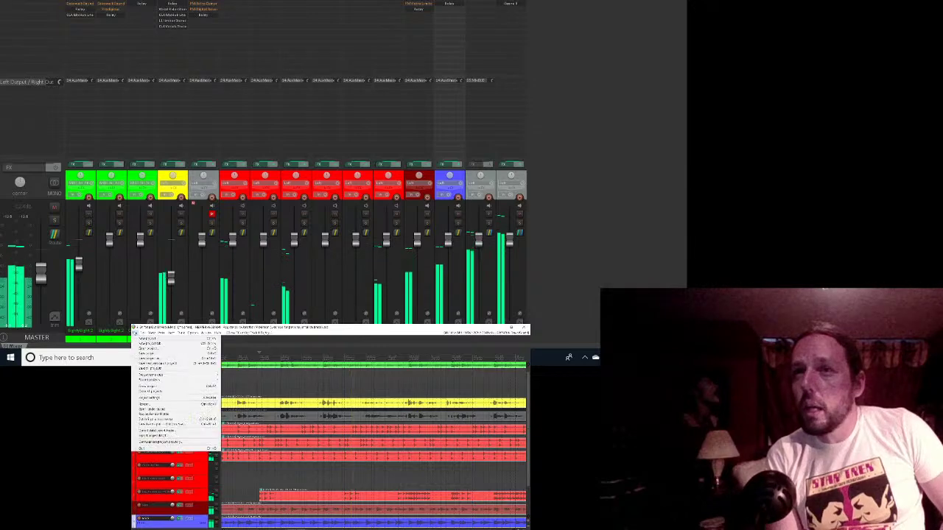
click(144, 353)
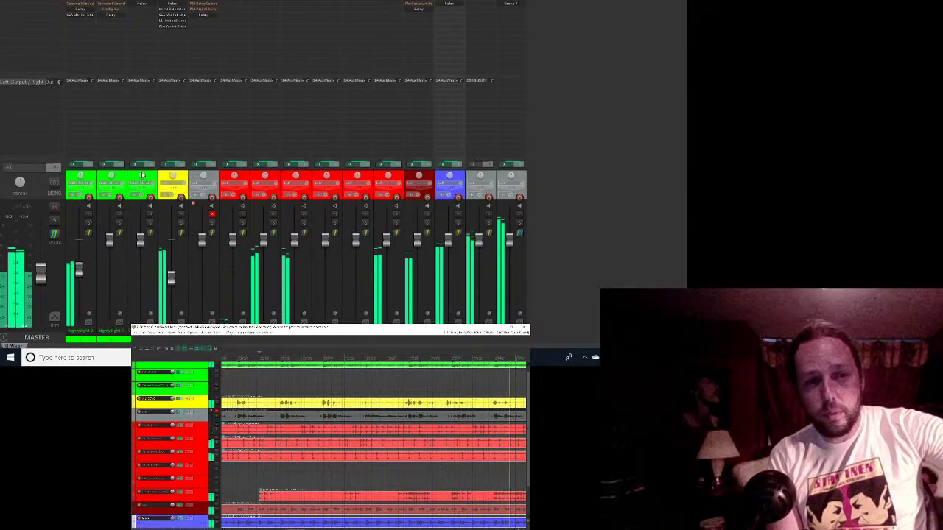
Step: Add the VST3 CLA Unplugged Stereo (Waves) effect to the EightyEight 2 track's effects chain
click(76, 166)
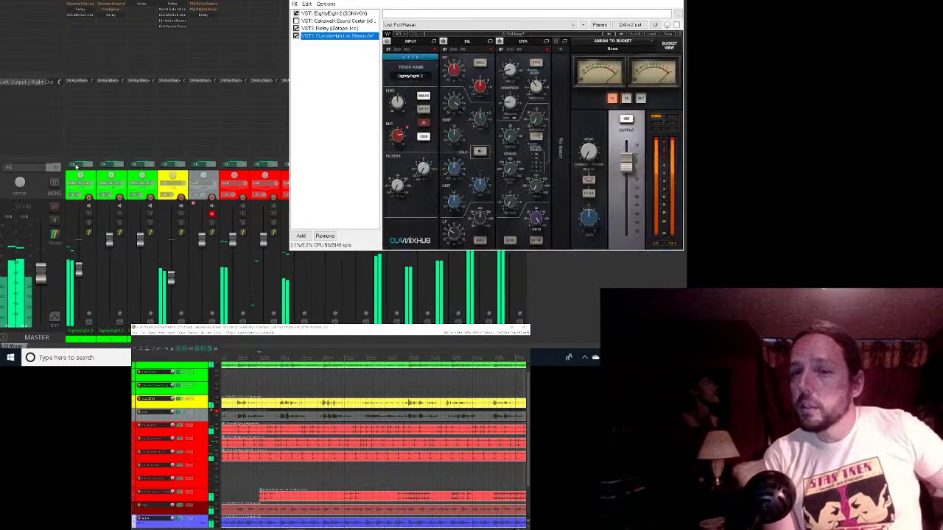
click(301, 236)
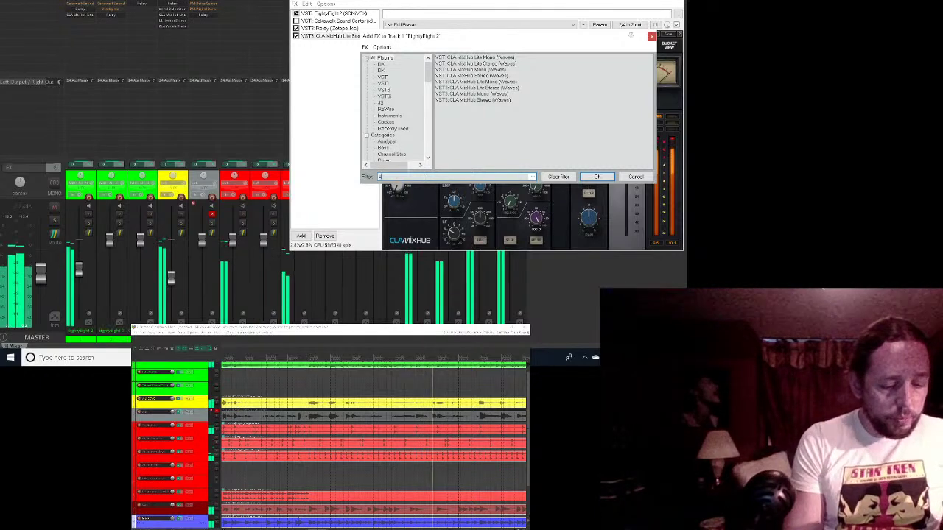
text(cla)
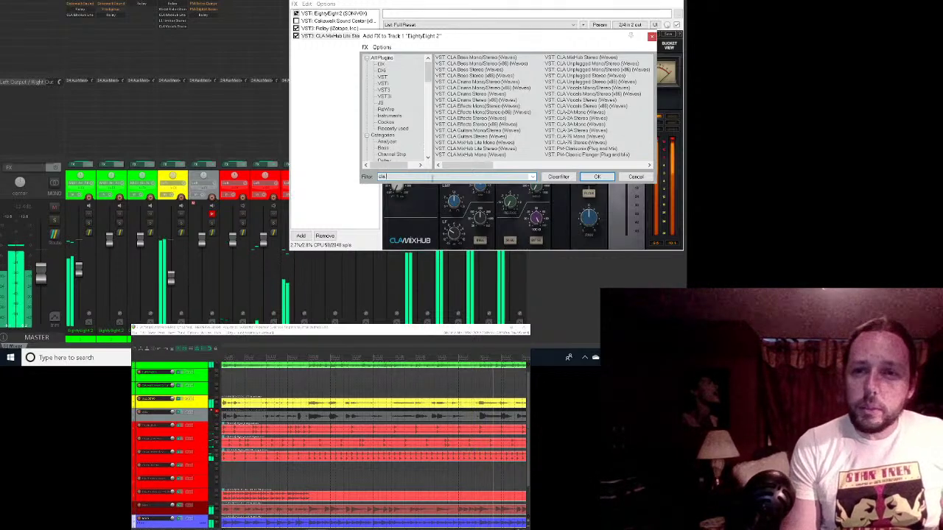
drag(465, 165, 564, 145)
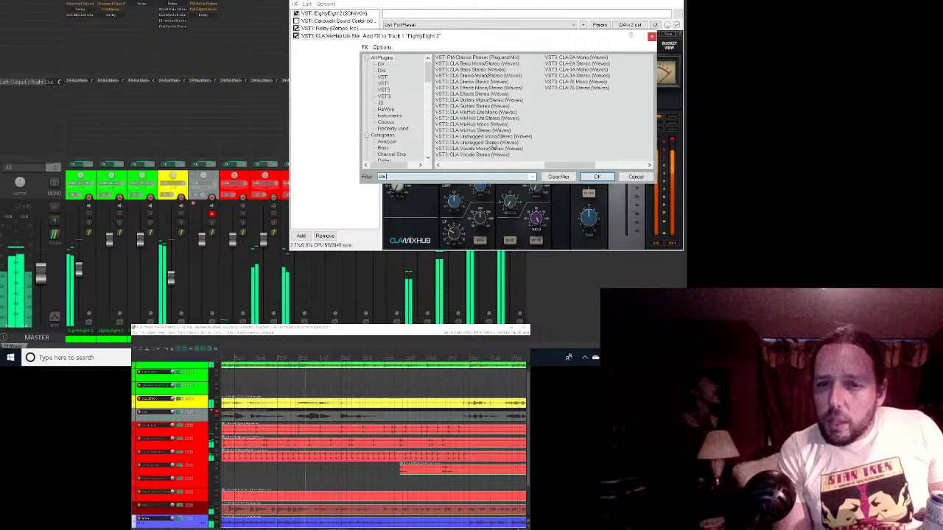
click(492, 143)
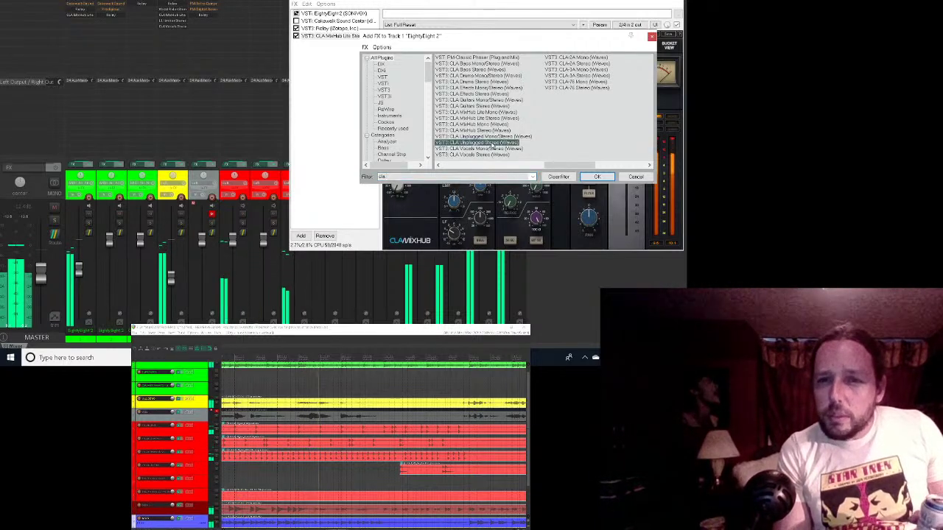
double_click(492, 144)
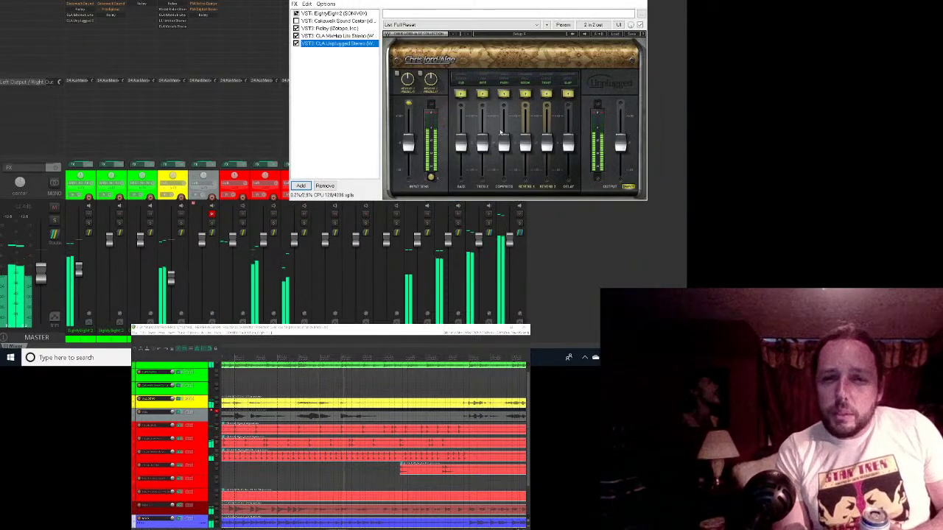
Step: Raise the Delay fader in CLA Unplugged, then lower Bass slightly with only the Bass and Delay sections active
click(568, 142)
drag(568, 143, 569, 99)
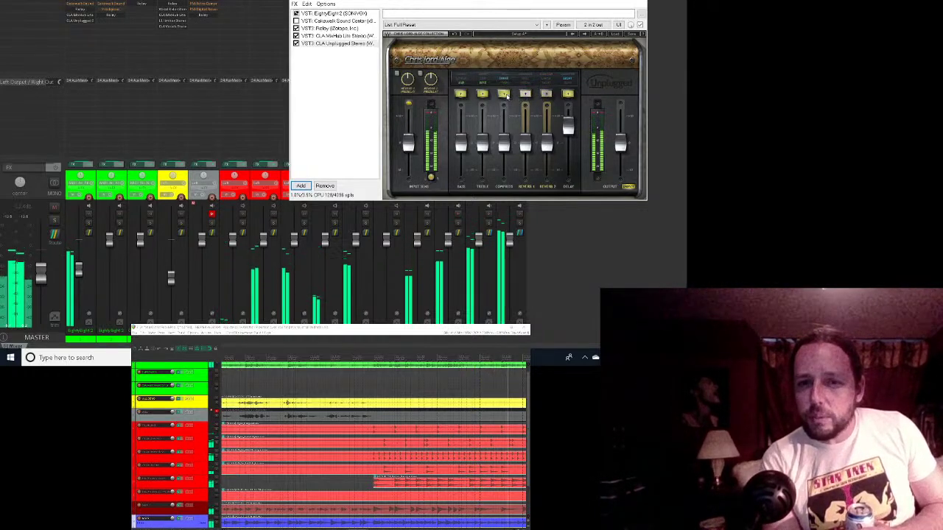
click(460, 94)
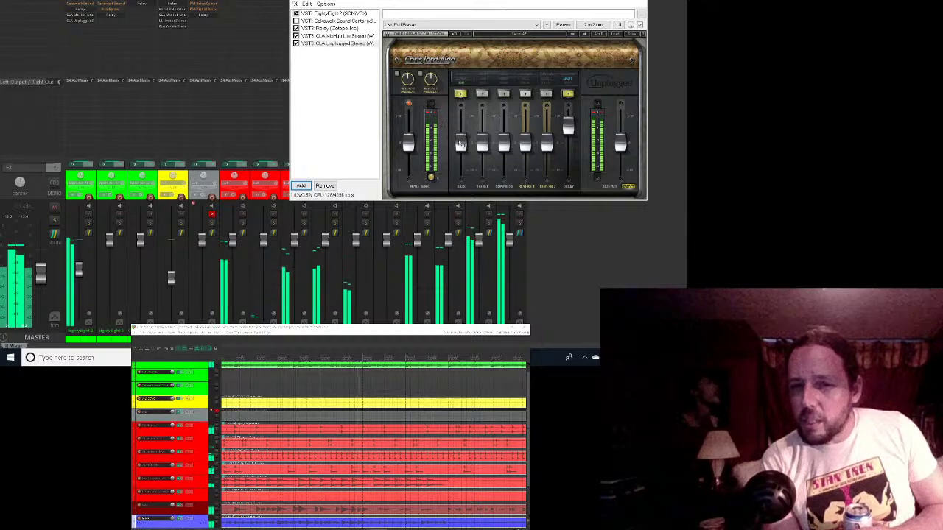
drag(460, 144, 461, 147)
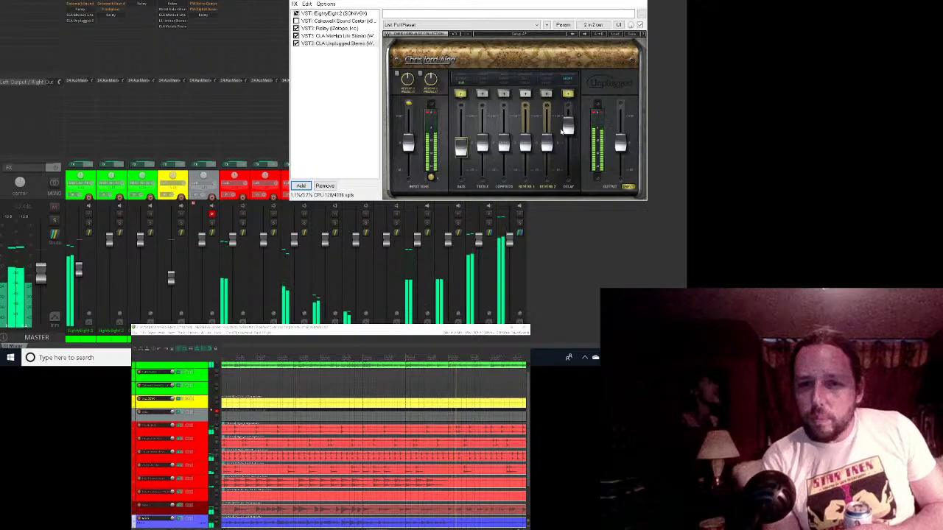
Step: Switch on Reverb 2 in CLA Unplugged, change its reverb type, and set its fader slightly above the middle
click(545, 94)
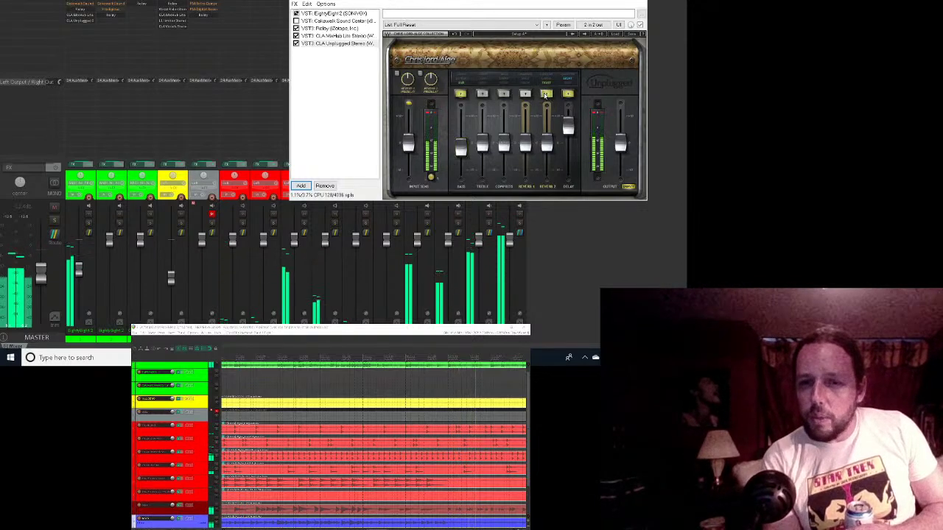
drag(547, 143, 546, 109)
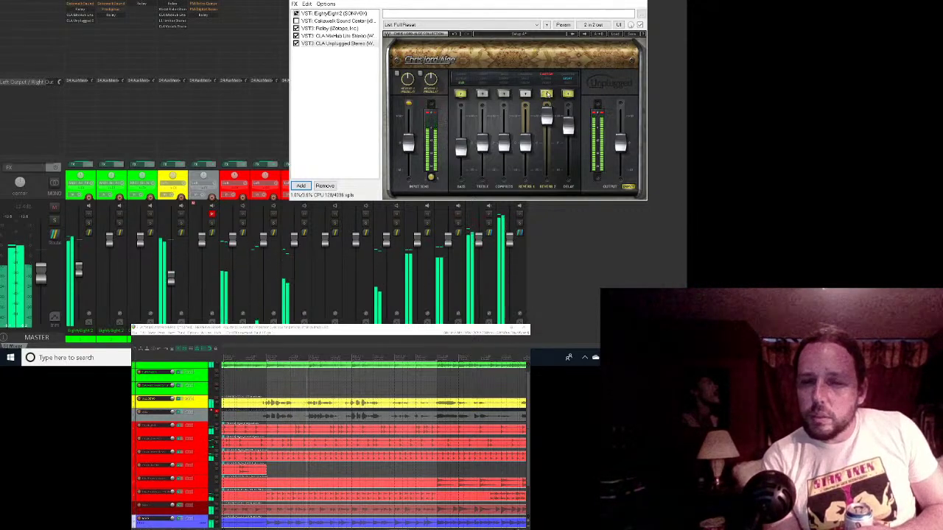
drag(547, 117, 546, 170)
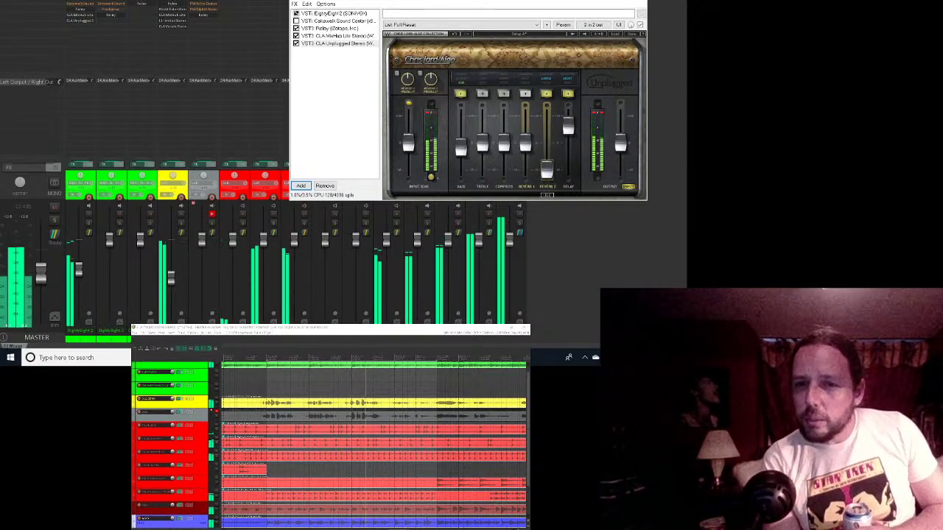
drag(547, 170, 547, 122)
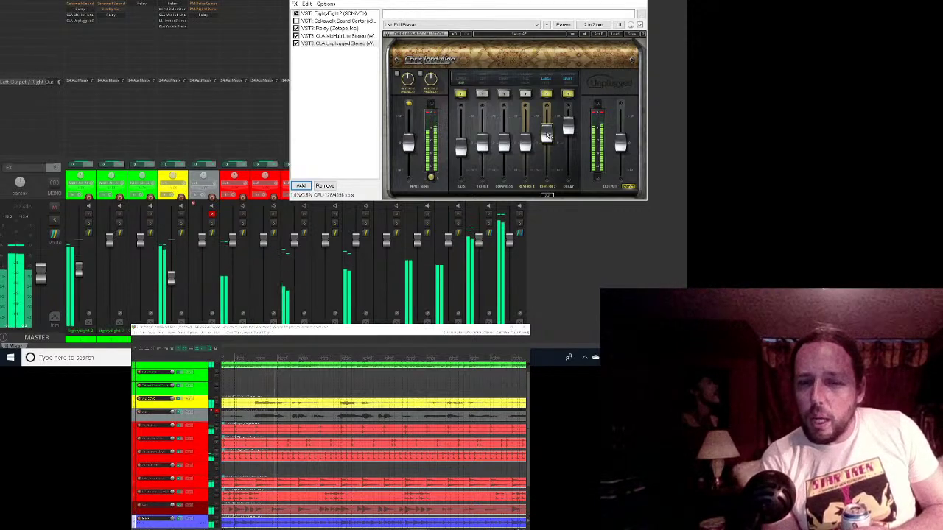
Step: Switch on Treble and Reverb 1 in CLA Unplugged, raising Treble slightly and Reverb 1 further
click(482, 93)
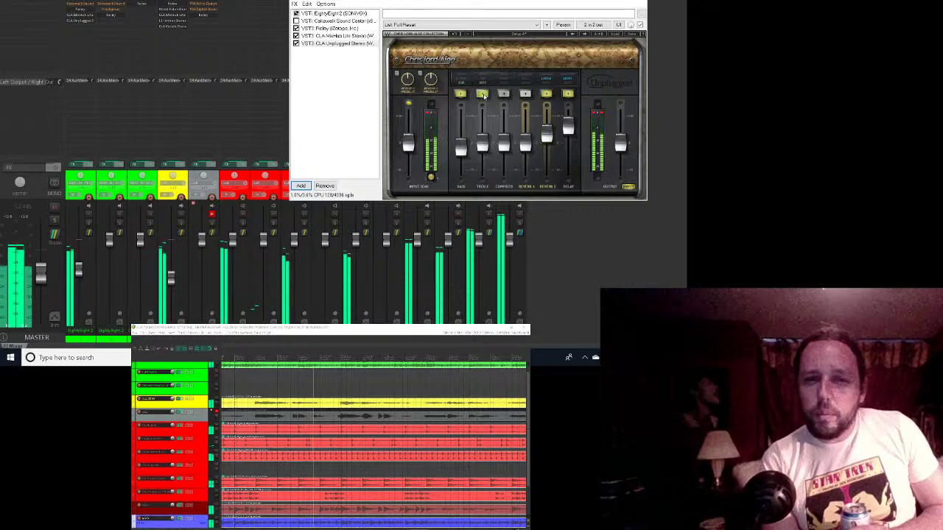
mouse_move(483, 145)
mouse_down()
mouse_move(482, 112)
mouse_move(483, 132)
mouse_up()
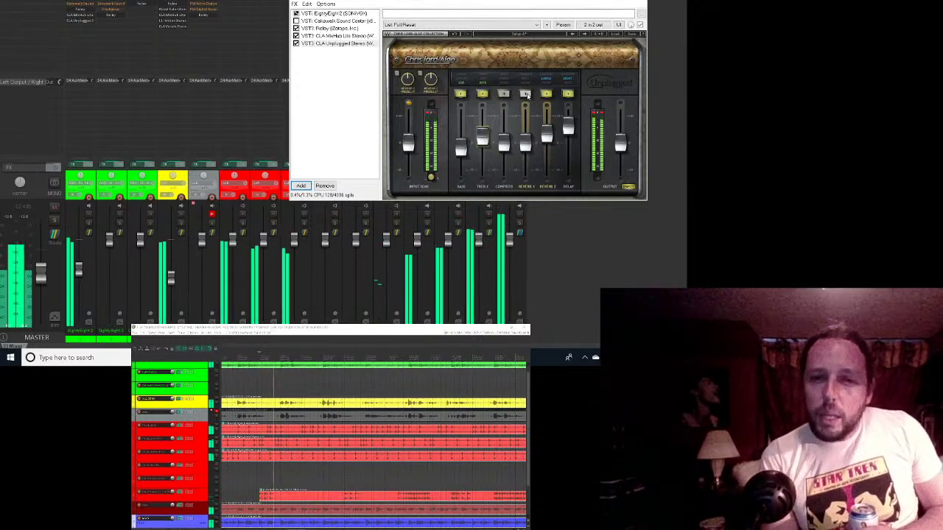
click(525, 94)
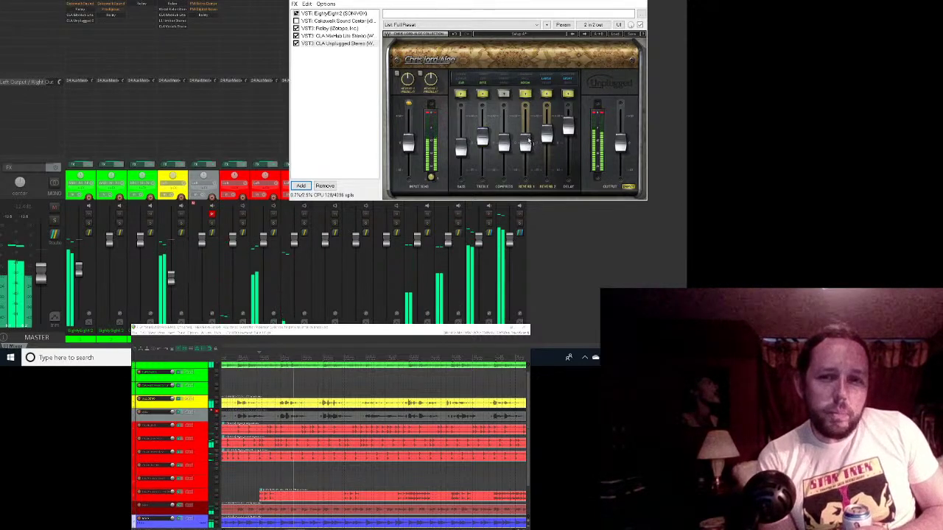
drag(525, 144, 525, 112)
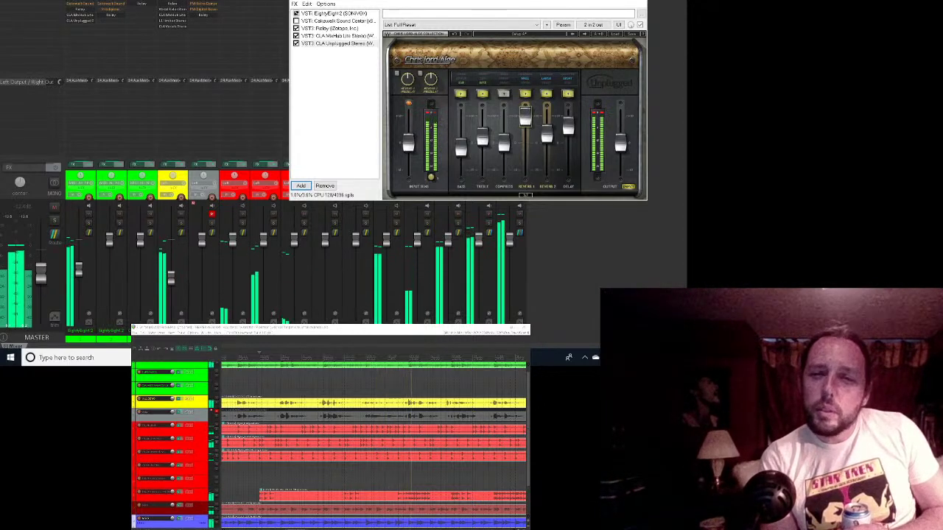
Step: Lower the Reverb 1 fader in CLA Unplugged to just above the middle of its travel
drag(525, 109, 525, 121)
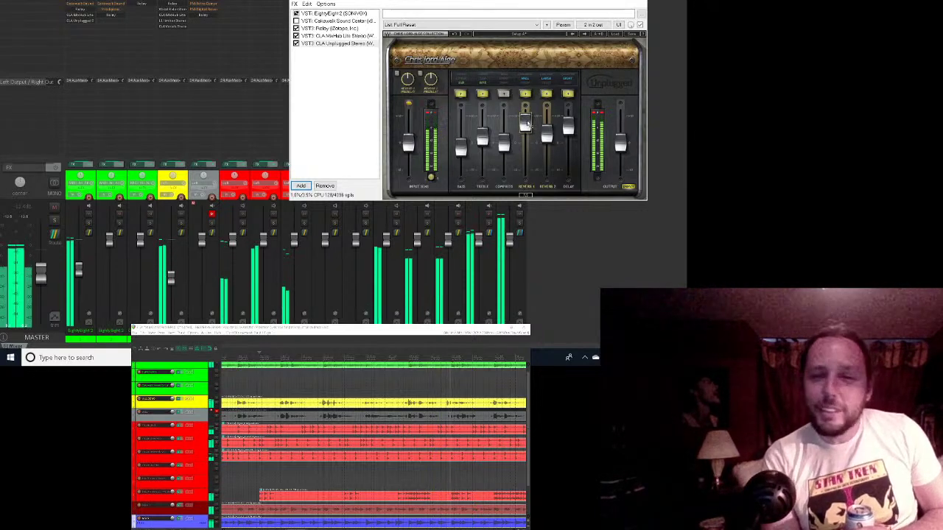
mouse_move(527, 123)
mouse_down()
mouse_move(526, 133)
mouse_move(528, 124)
mouse_up()
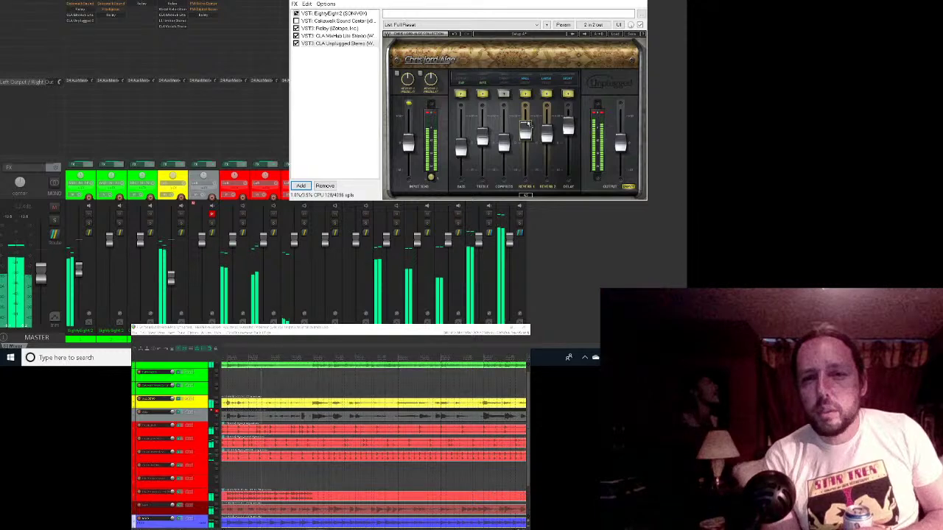
drag(527, 123, 528, 124)
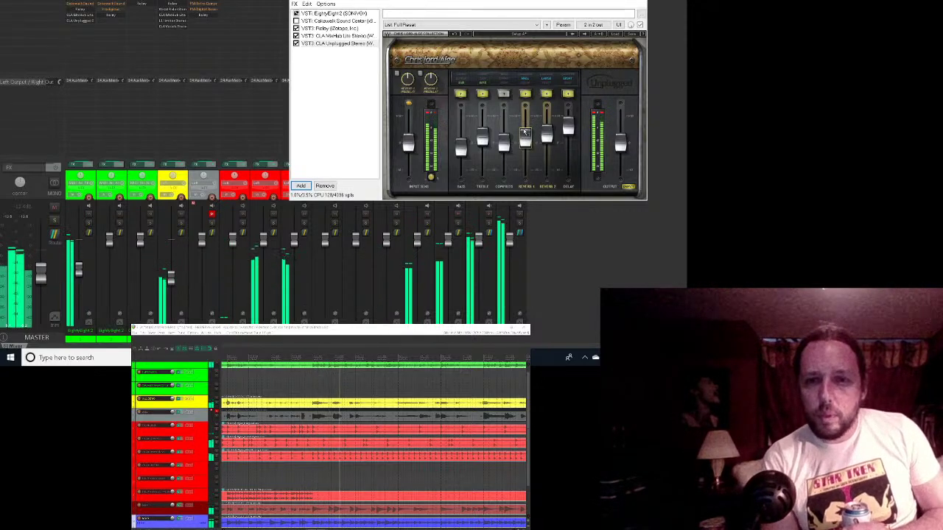
Step: Switch on Compress in CLA Unplugged, try its compression types, set its fader slightly above the middle, and close the effects window
click(504, 94)
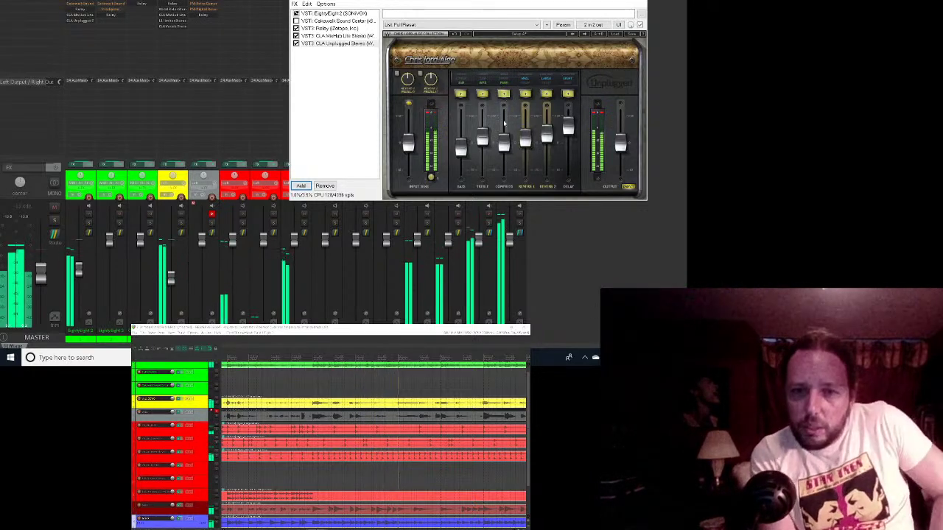
drag(504, 143, 503, 116)
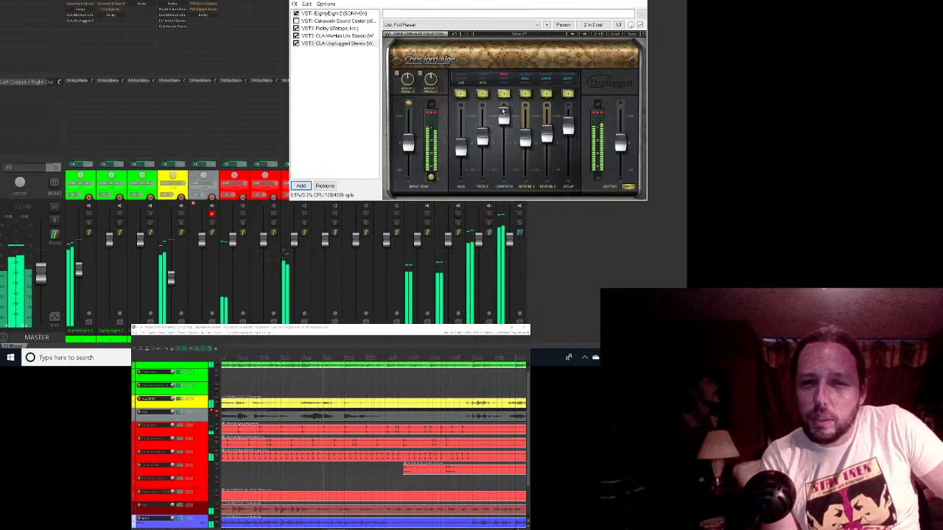
click(503, 94)
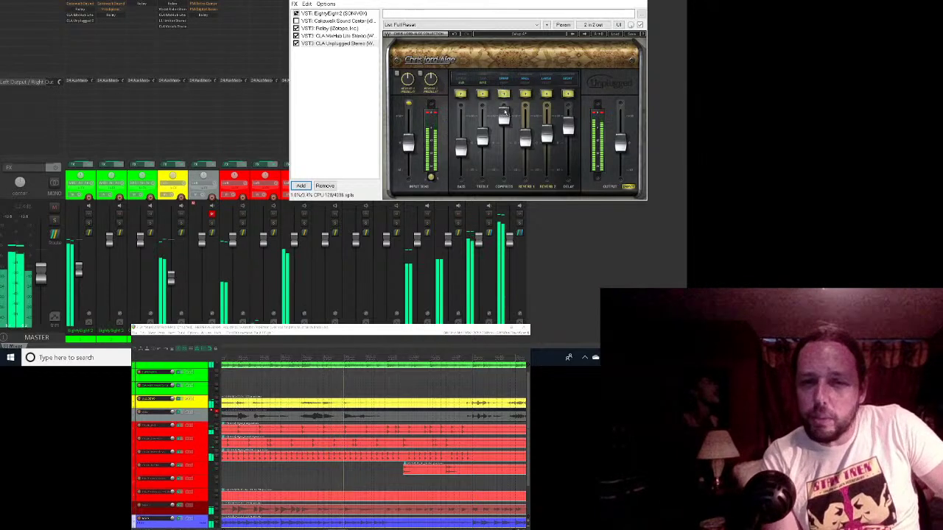
drag(504, 108, 503, 132)
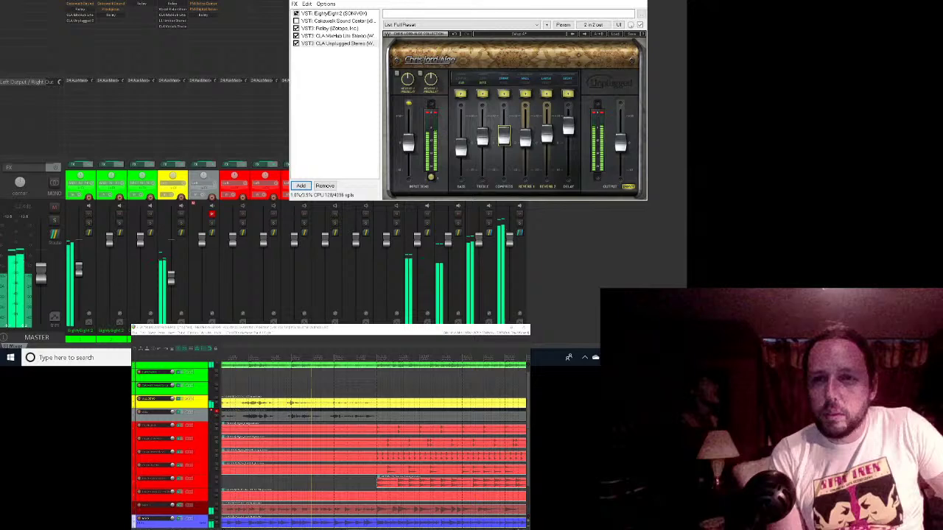
key(Escape)
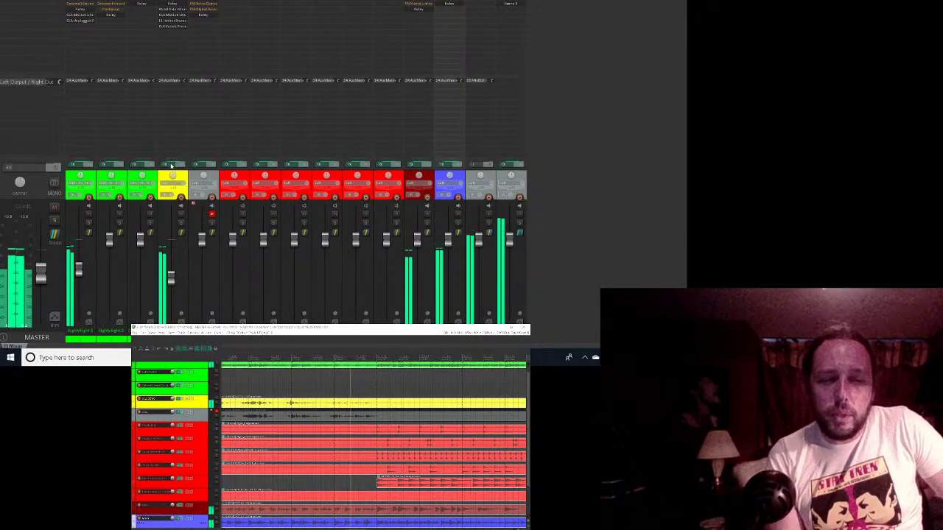
Step: Raise the Reverb fader slightly in CLA Vocals on the Voc1 DEMO track, then save the project
click(170, 167)
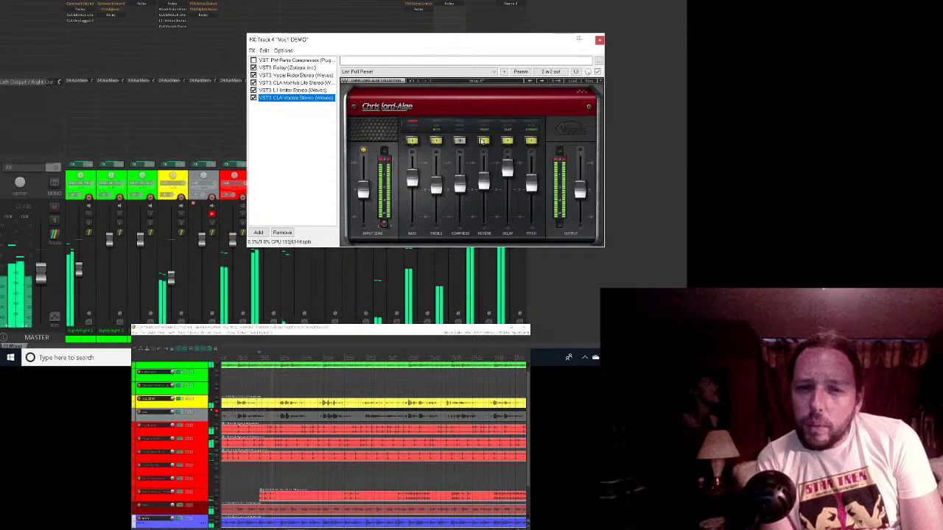
click(484, 242)
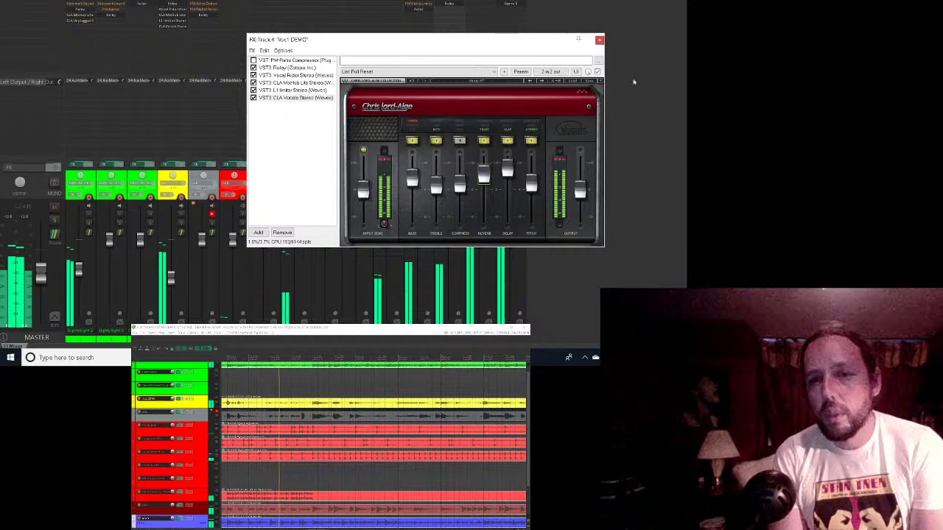
click(598, 40)
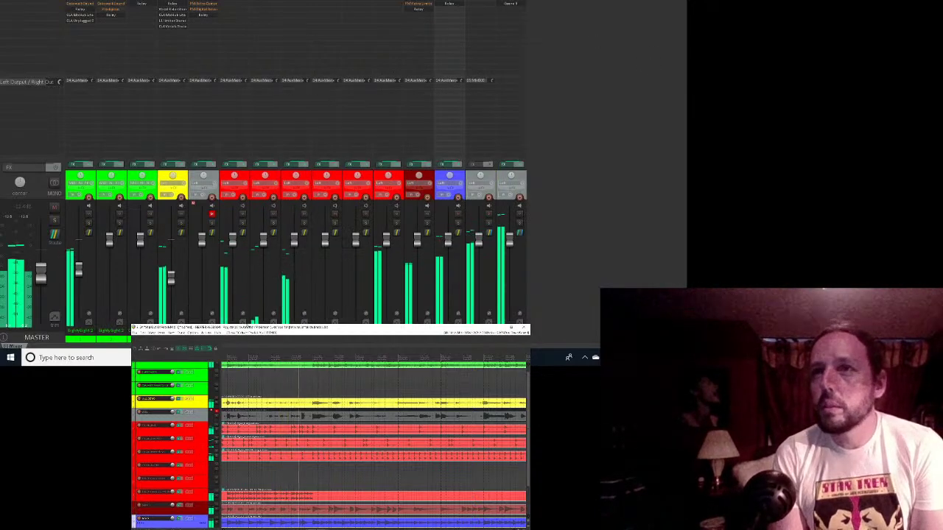
click(135, 332)
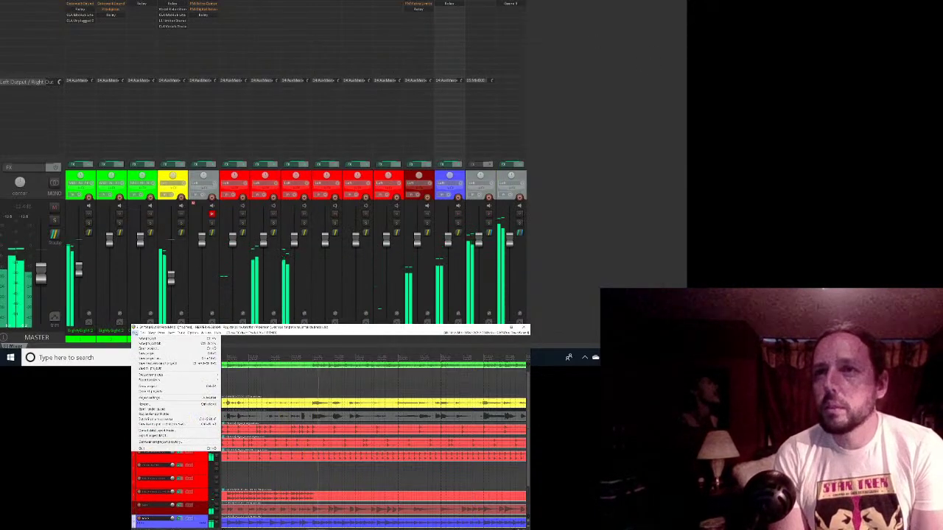
click(146, 354)
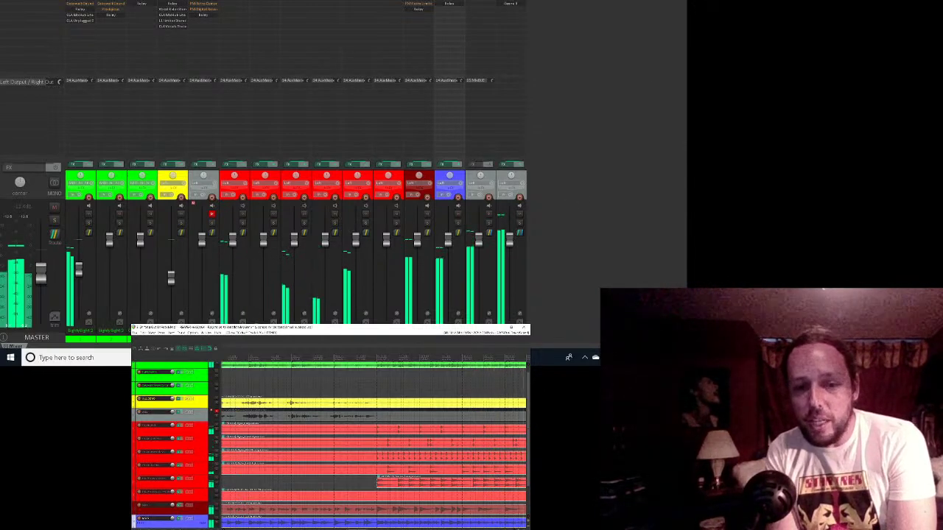
Step: Switch to Streamlabs and change the live scene to Ending Soon
key(alt+Tab)
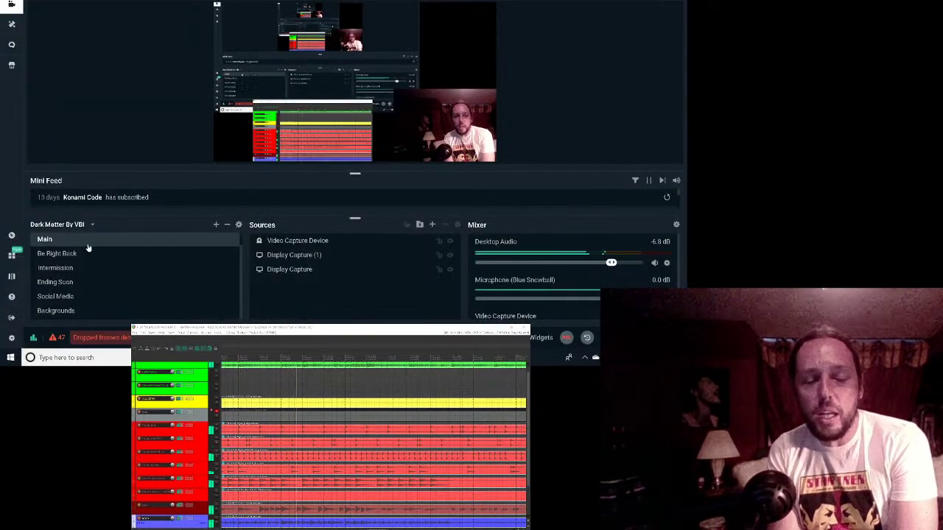
click(60, 284)
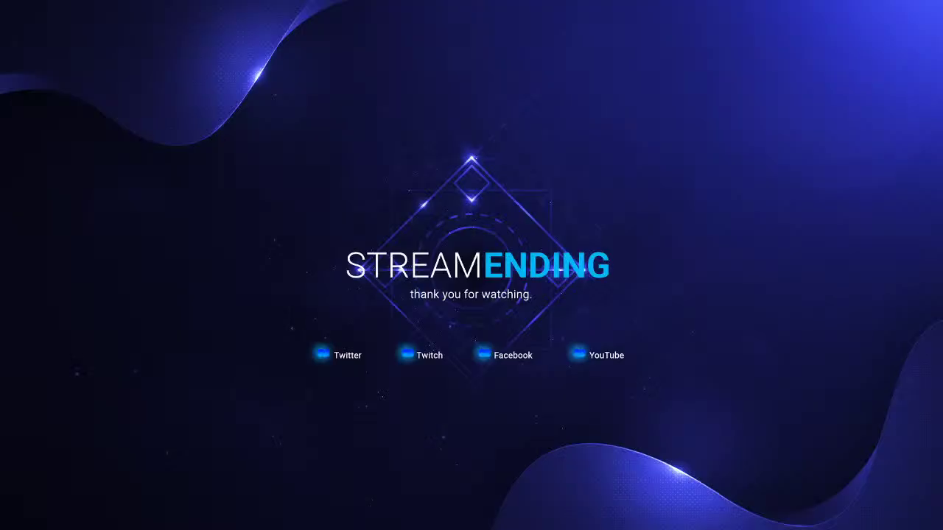